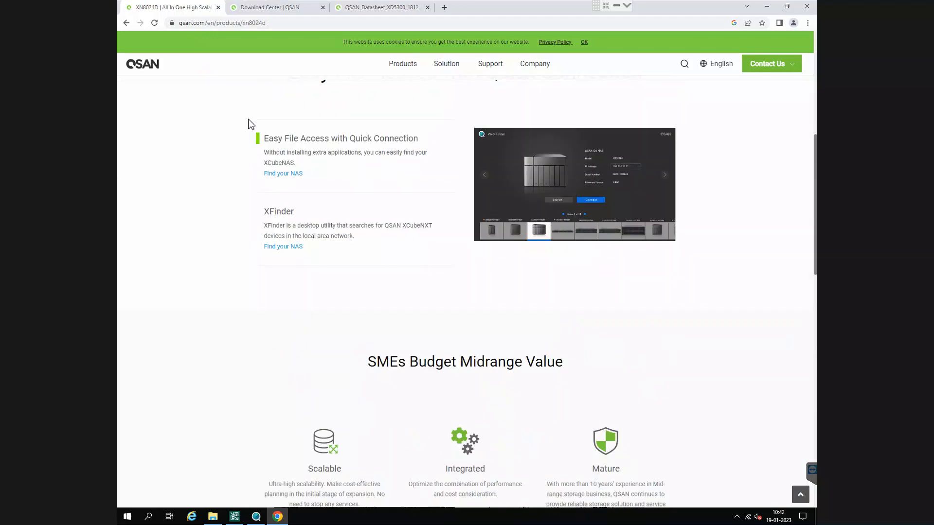
- Look through the XN8024D product page's hardware diagrams and check the XD5300 datasheet cover
{"action": "scroll", "coordinate": [362, 273], "scroll_direction": "down", "scroll_amount": 7}
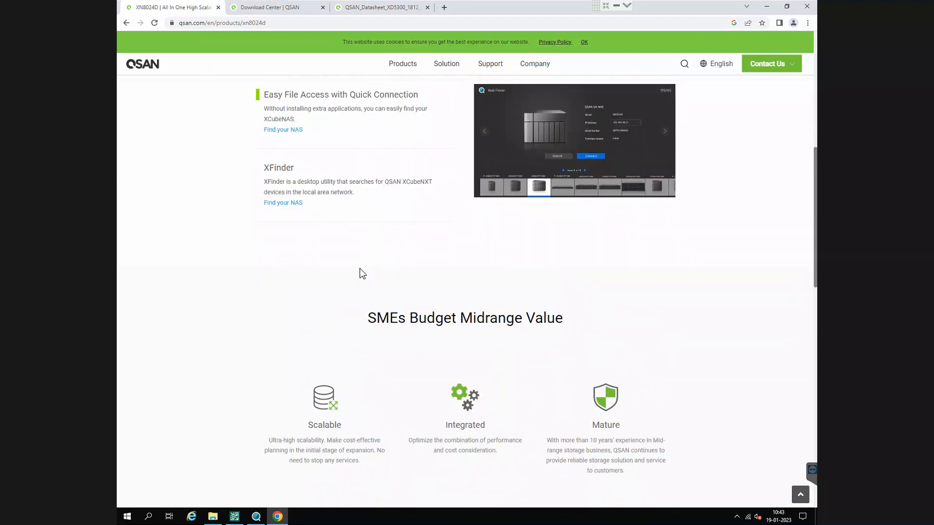
{"action": "scroll", "coordinate": [362, 273], "scroll_direction": "down", "scroll_amount": 3}
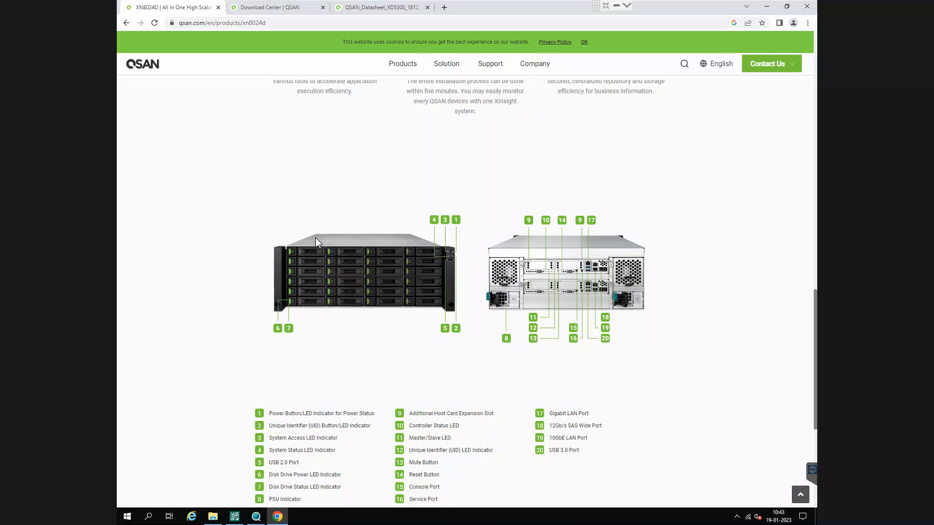
{"action": "scroll", "coordinate": [306, 214], "scroll_direction": "down", "scroll_amount": 1}
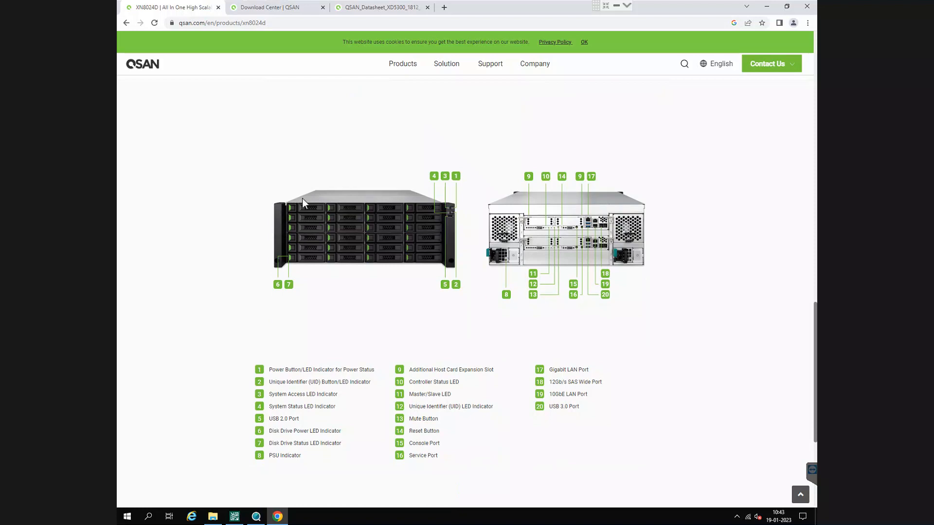
{"action": "scroll", "coordinate": [370, 233], "scroll_direction": "down", "scroll_amount": 2}
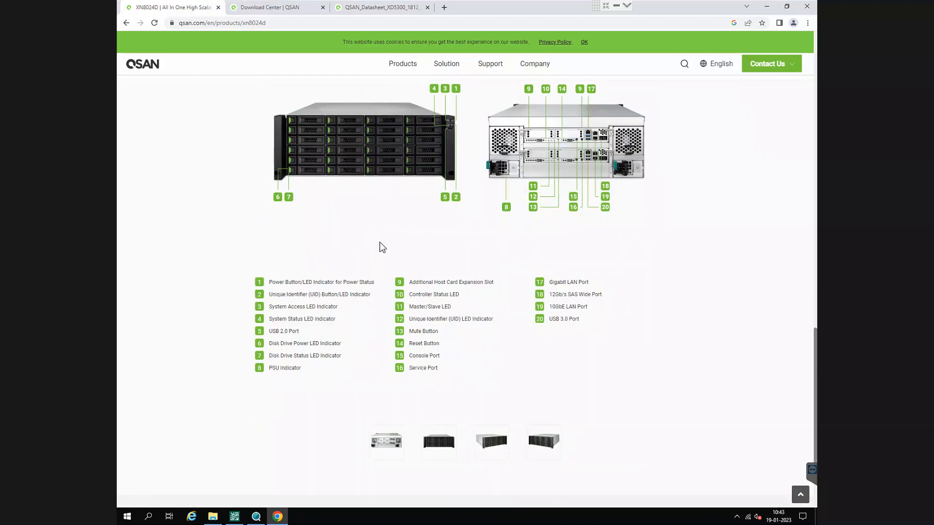
{"action": "left_click", "coordinate": [388, 8]}
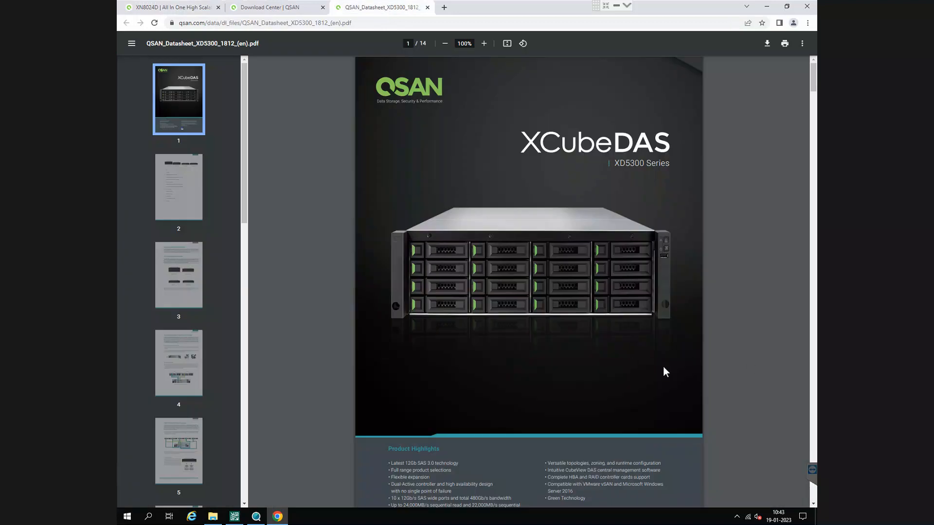
{"action": "left_click", "coordinate": [146, 7]}
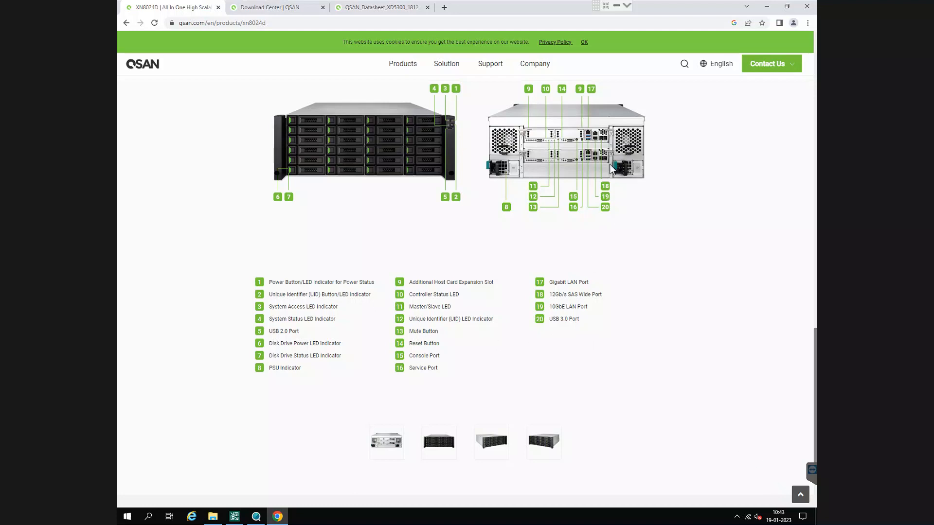
- Enlarge the XN8024D page and examine the numbered rear-panel ports against their legend
{"action": "key", "text": "ctrl+plus"}
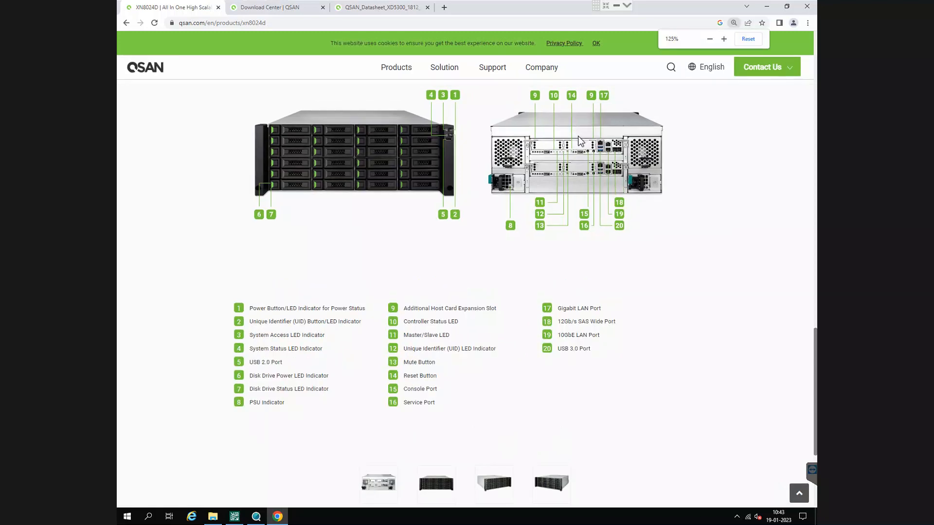
{"action": "key", "text": "ctrl+plus"}
{"action": "key", "text": "ctrl+plus"}
{"action": "key", "text": "ctrl+plus"}
{"action": "key", "text": "ctrl+minus"}
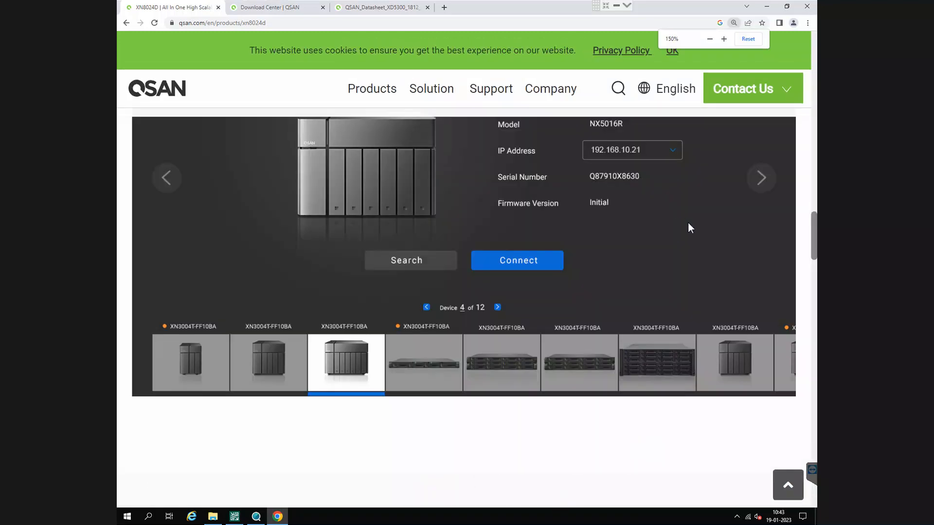
{"action": "scroll", "coordinate": [688, 222], "scroll_direction": "down", "scroll_amount": 5}
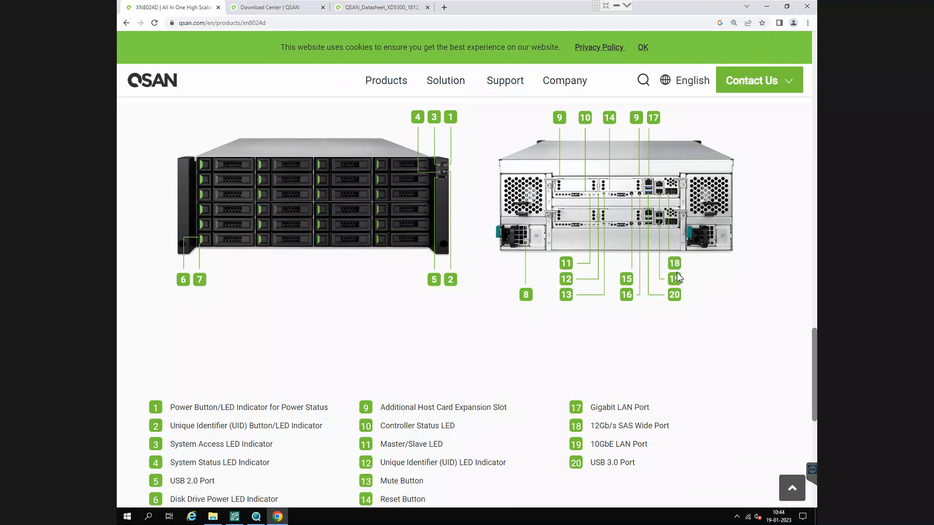
{"action": "scroll", "coordinate": [519, 381], "scroll_direction": "down", "scroll_amount": 2}
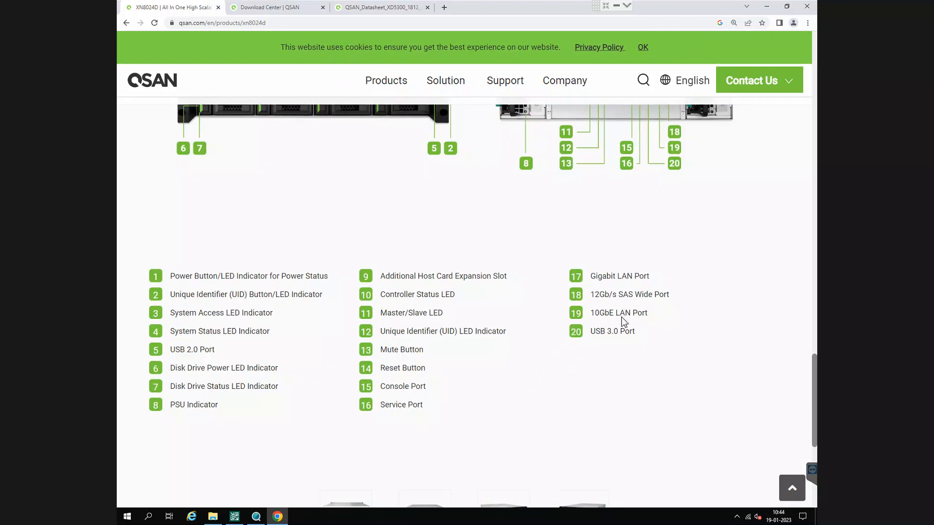
{"action": "scroll", "coordinate": [624, 324], "scroll_direction": "up", "scroll_amount": 1}
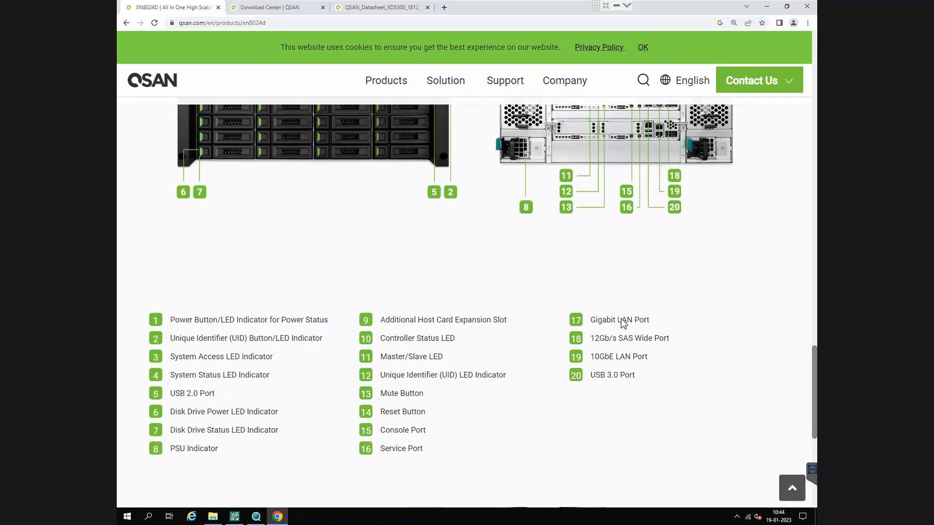
{"action": "scroll", "coordinate": [624, 323], "scroll_direction": "up", "scroll_amount": 2}
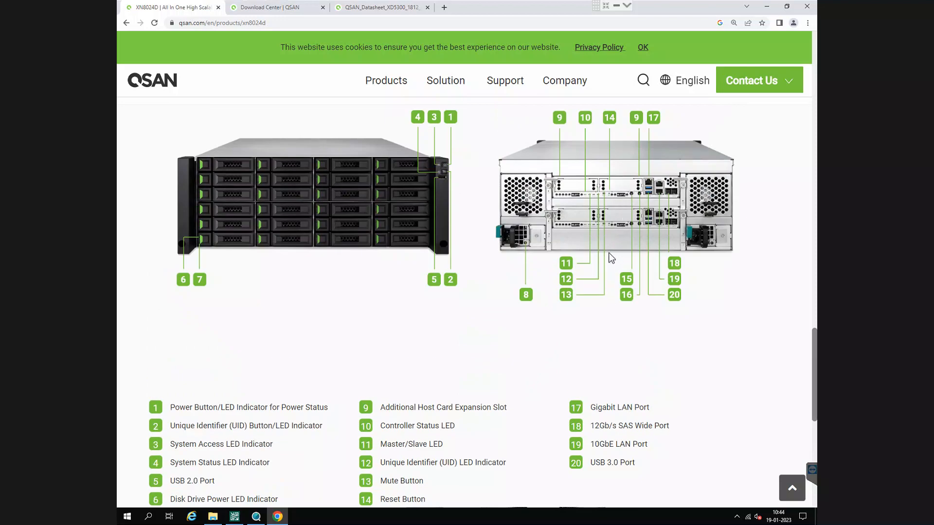
- Check the open XD5300 datasheet and XD5316 download page, and review the XN8024D hardware diagrams at 125% zoom
{"action": "left_click", "coordinate": [376, 8]}
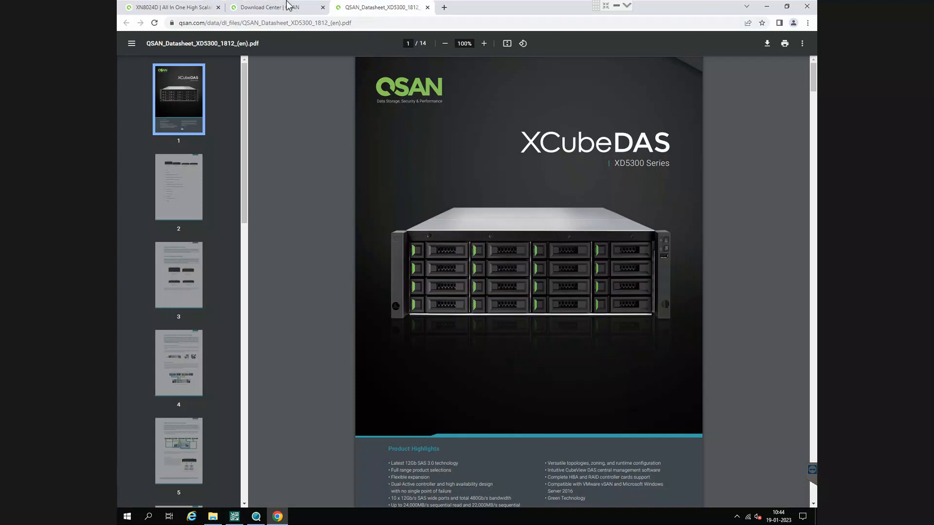
{"action": "left_click", "coordinate": [287, 6]}
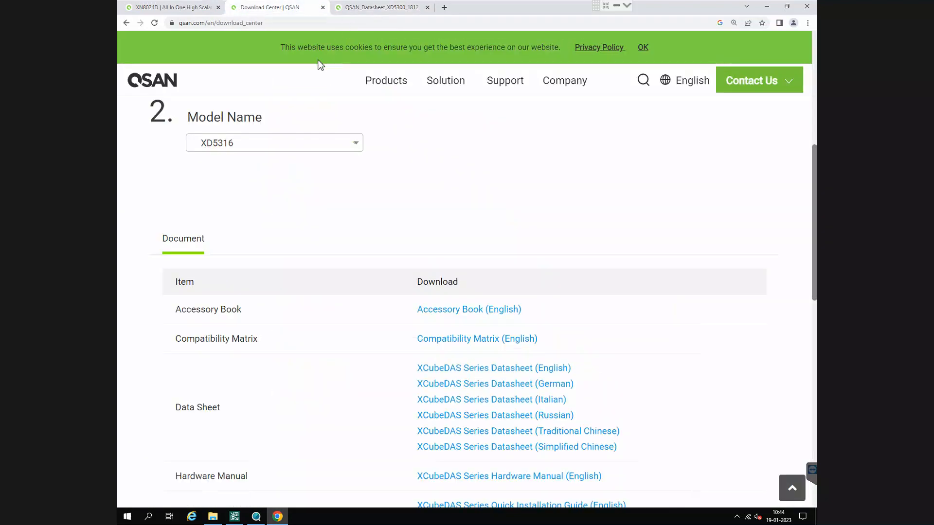
{"action": "left_click", "coordinate": [200, 7]}
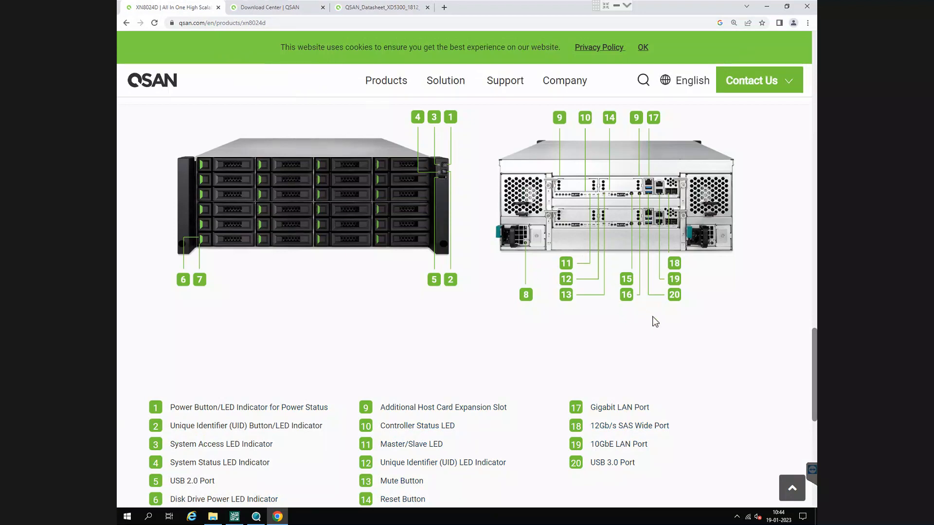
{"action": "key", "text": "ctrl+minus"}
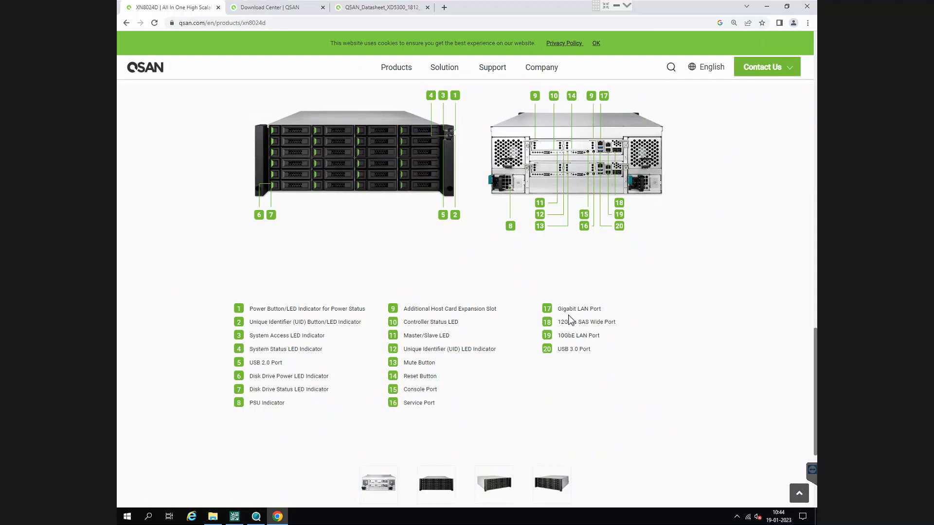
{"action": "scroll", "coordinate": [571, 319], "scroll_direction": "down", "scroll_amount": 1}
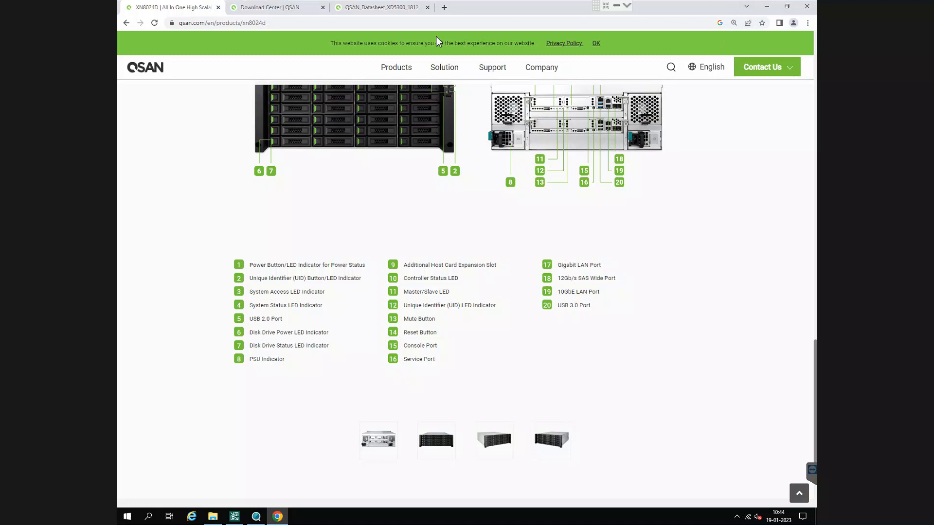
{"action": "scroll", "coordinate": [291, 178], "scroll_direction": "up", "scroll_amount": 4}
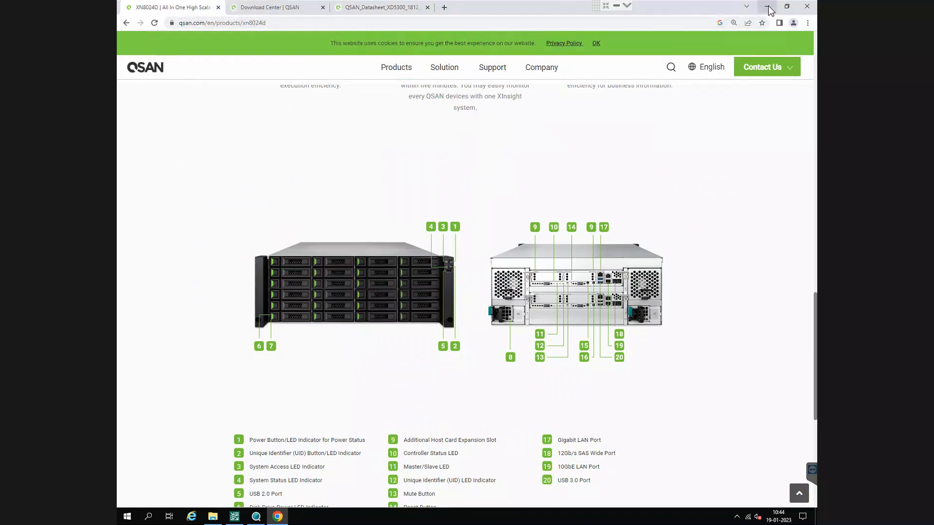
- Close the browser window with its open pages and start a new Google Chrome session from the desktop
{"action": "left_click", "coordinate": [807, 7]}
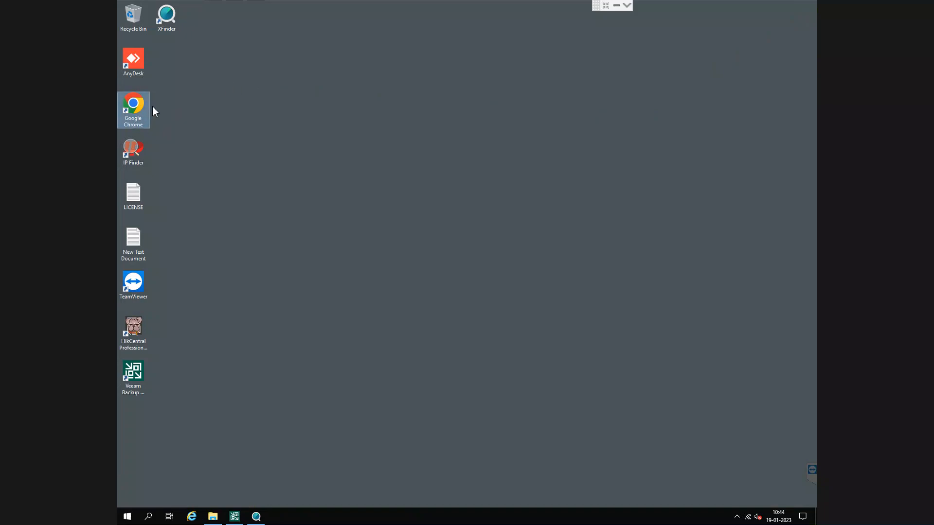
{"action": "left_click", "coordinate": [167, 16]}
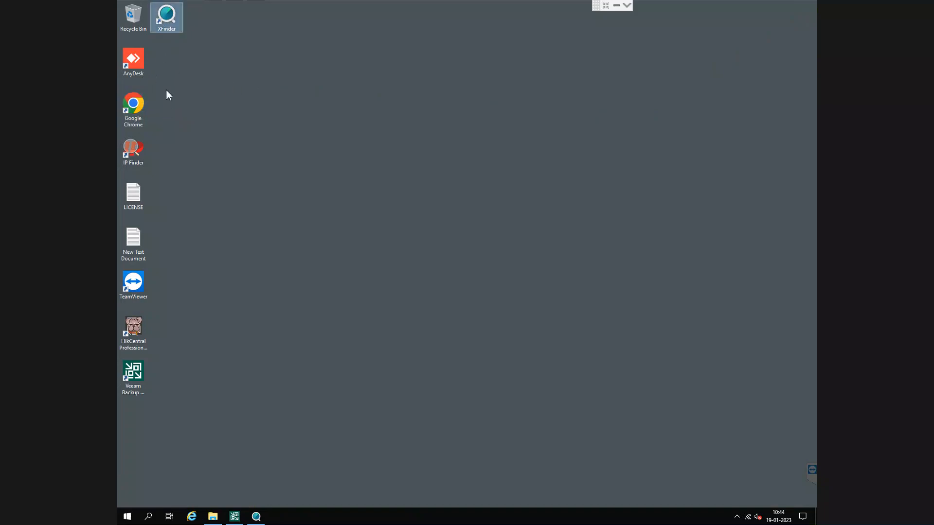
{"action": "double_click", "coordinate": [136, 107]}
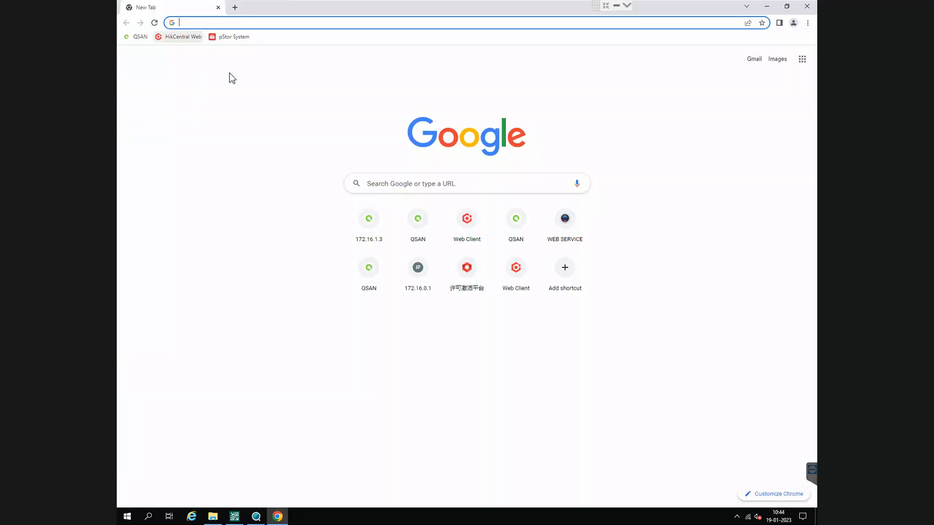
- Search Google for "qsan xn8024d" and open the XN8024D product page on qsan.com
{"action": "left_click", "coordinate": [426, 222]}
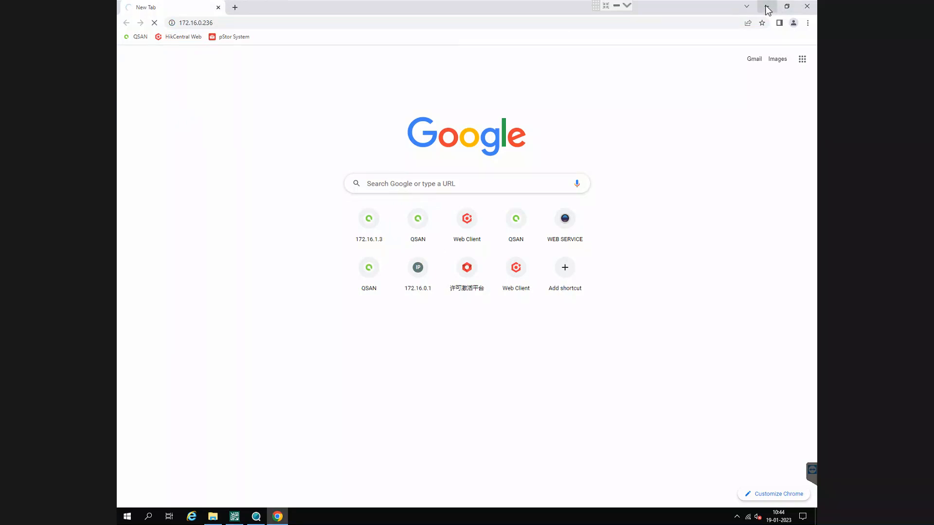
{"action": "left_click", "coordinate": [285, 25]}
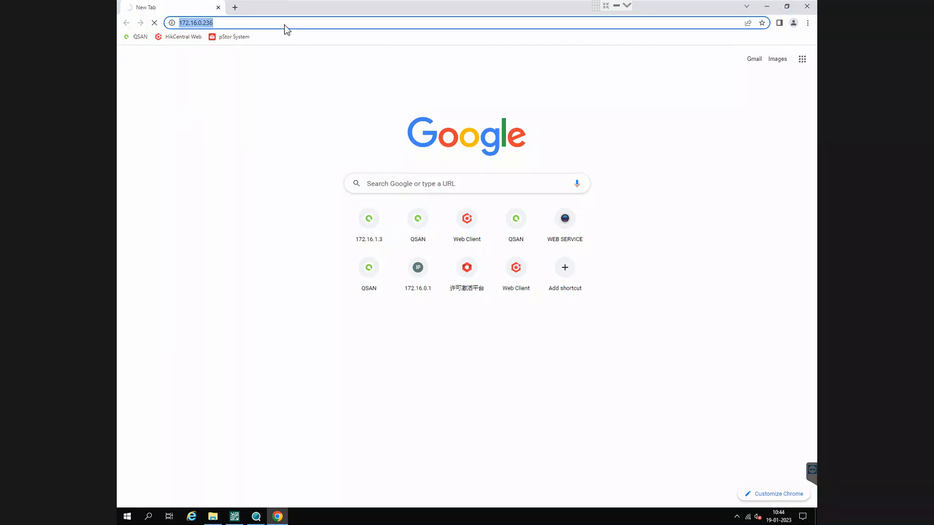
{"action": "type", "text": "qsan"}
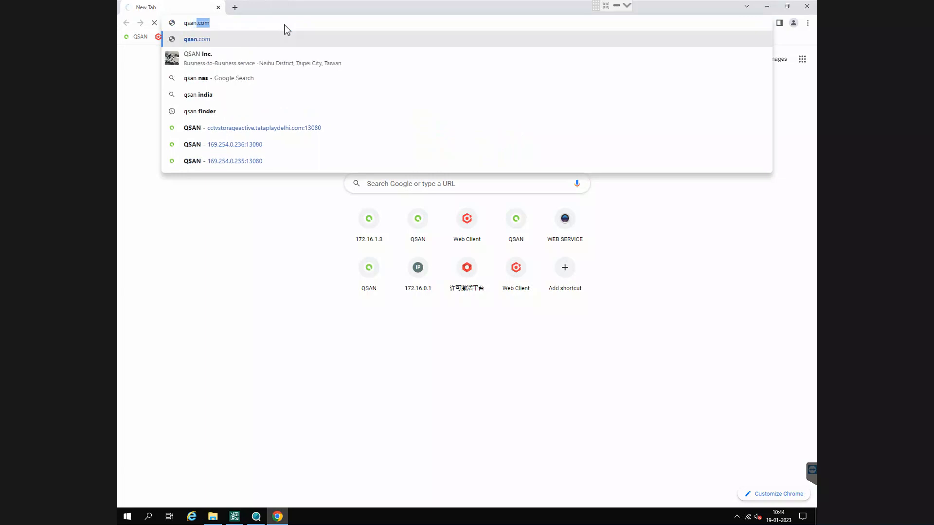
{"action": "type", "text": " x"}
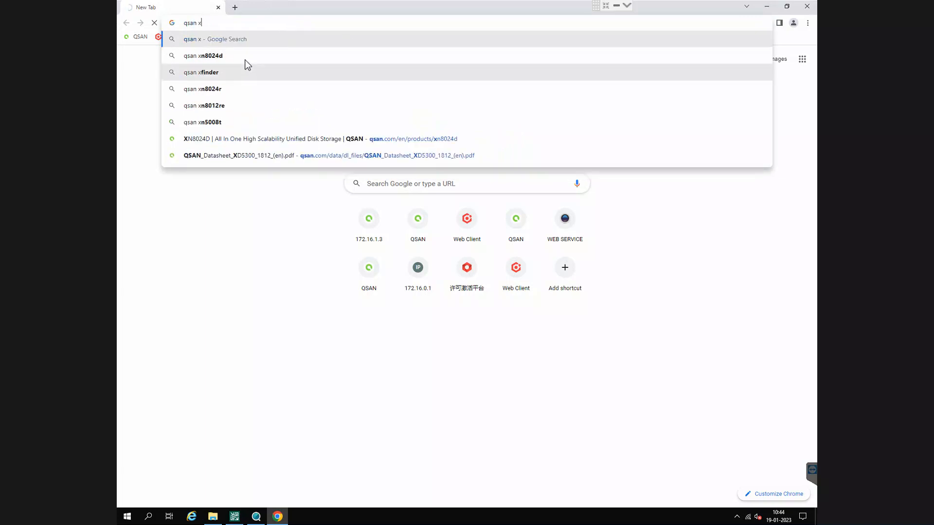
{"action": "left_click", "coordinate": [246, 57]}
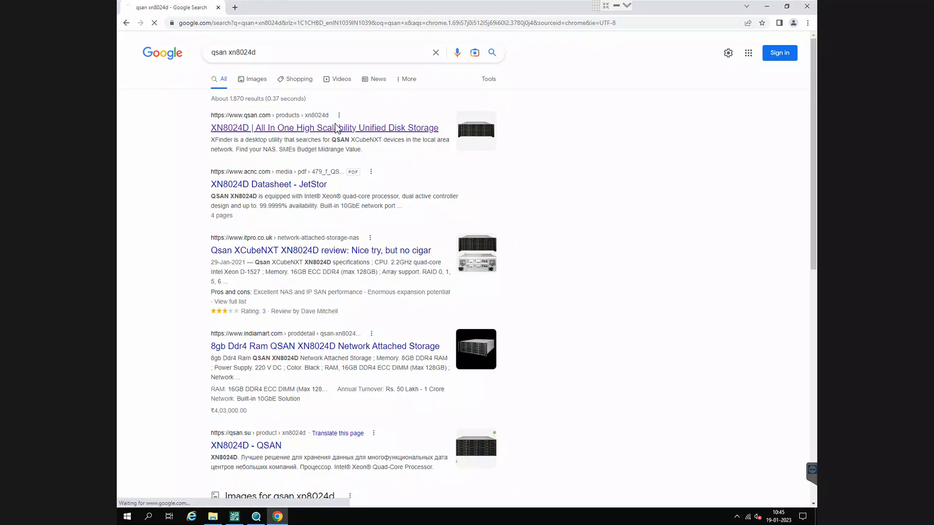
{"action": "left_click", "coordinate": [398, 129]}
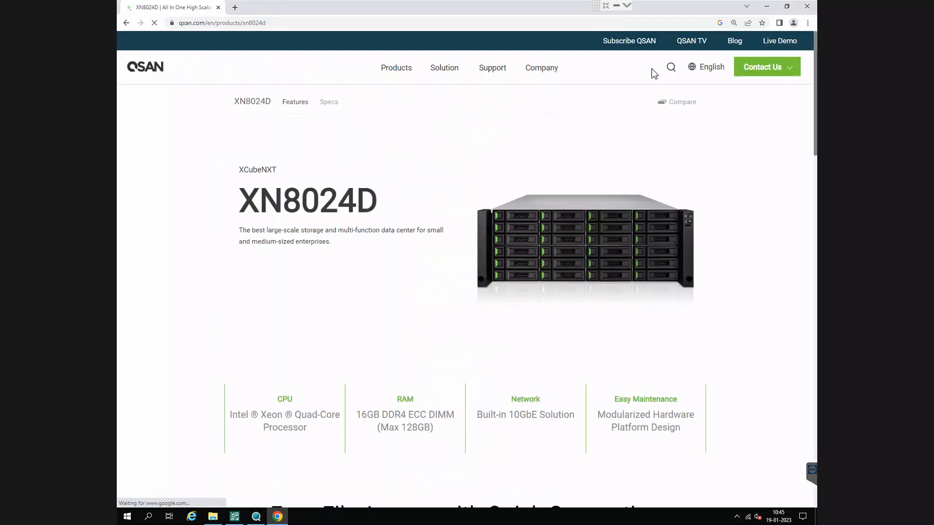
- Open QSAN's Download Center from the site's support links
{"action": "mouse_move", "coordinate": [491, 100]}
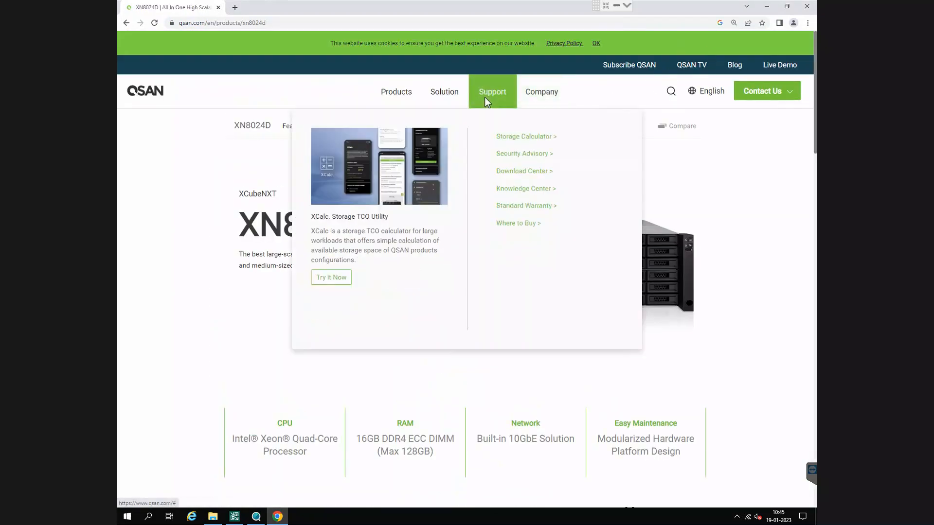
{"action": "left_click", "coordinate": [532, 172]}
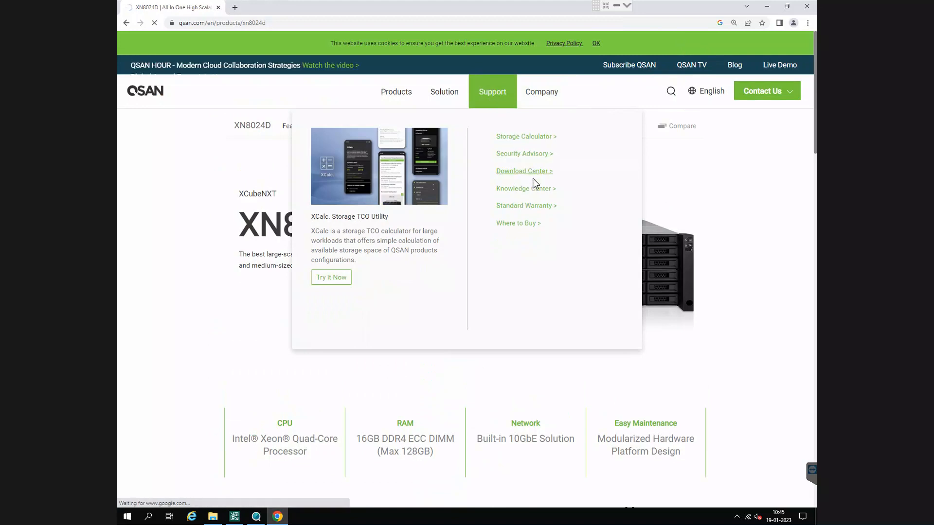
{"action": "scroll", "coordinate": [384, 239], "scroll_direction": "down", "scroll_amount": 2}
{"action": "scroll", "coordinate": [383, 241], "scroll_direction": "up", "scroll_amount": 1}
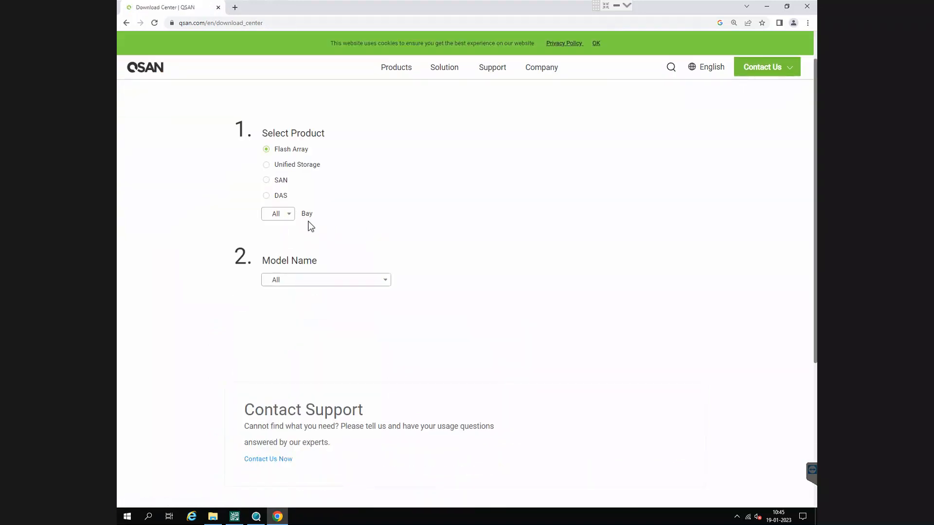
- Filter the downloads to Unified Storage with 24 bays and show the utilities for the XN8024D
{"action": "left_click", "coordinate": [291, 166]}
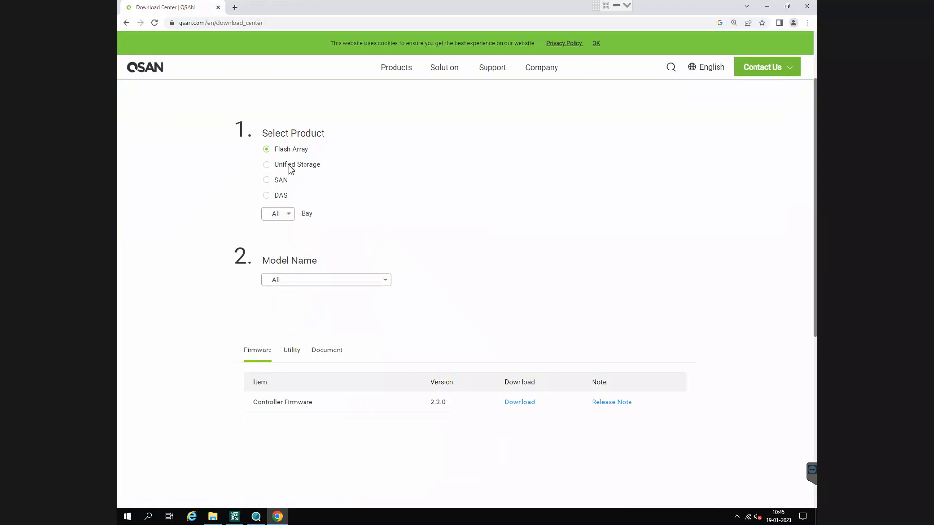
{"action": "left_click", "coordinate": [278, 215]}
{"action": "scroll", "coordinate": [274, 304], "scroll_direction": "down", "scroll_amount": 1}
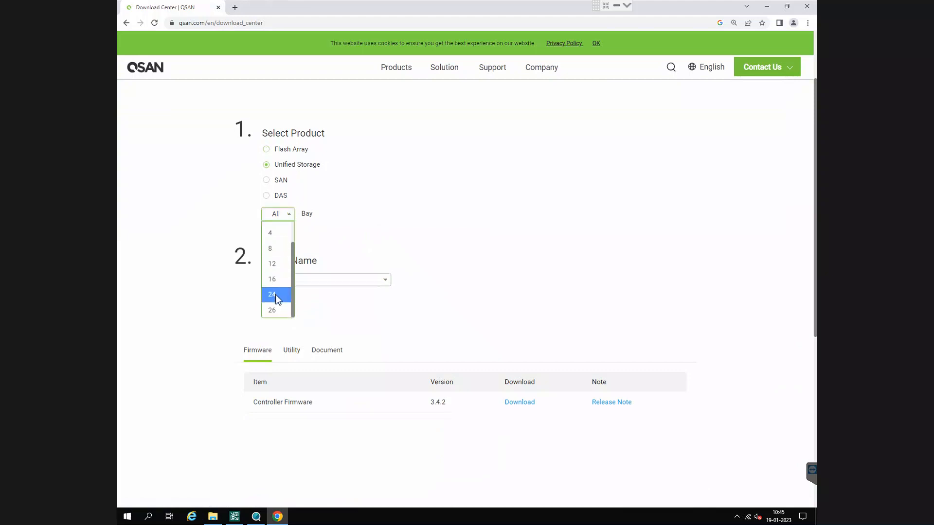
{"action": "left_click", "coordinate": [273, 295]}
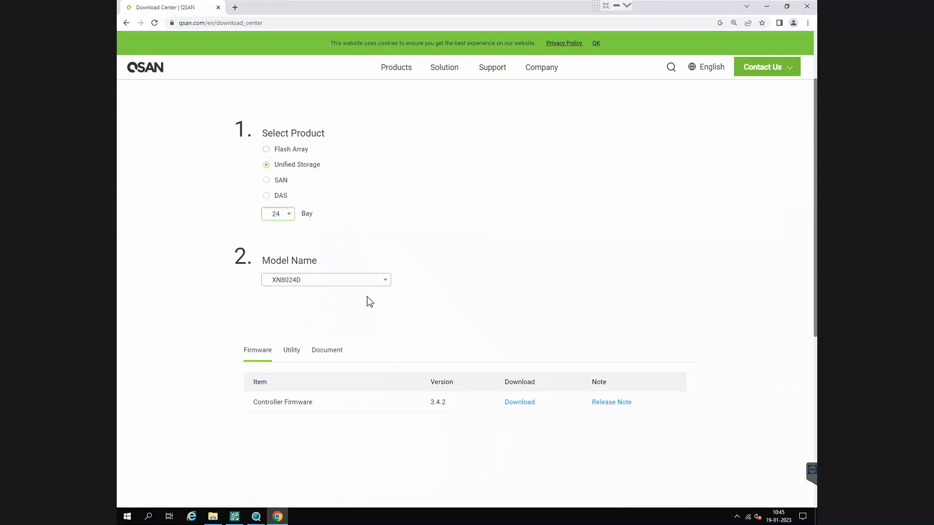
{"action": "scroll", "coordinate": [367, 300], "scroll_direction": "down", "scroll_amount": 2}
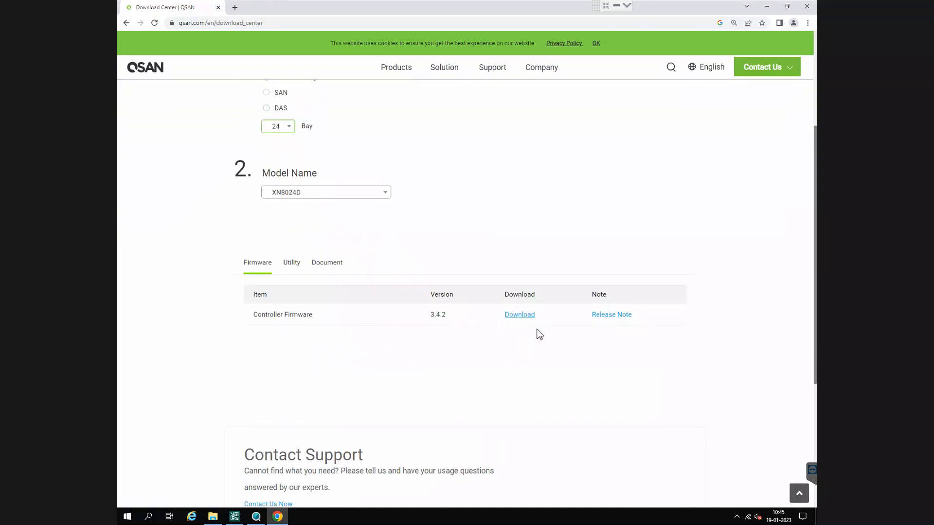
{"action": "left_click", "coordinate": [293, 264]}
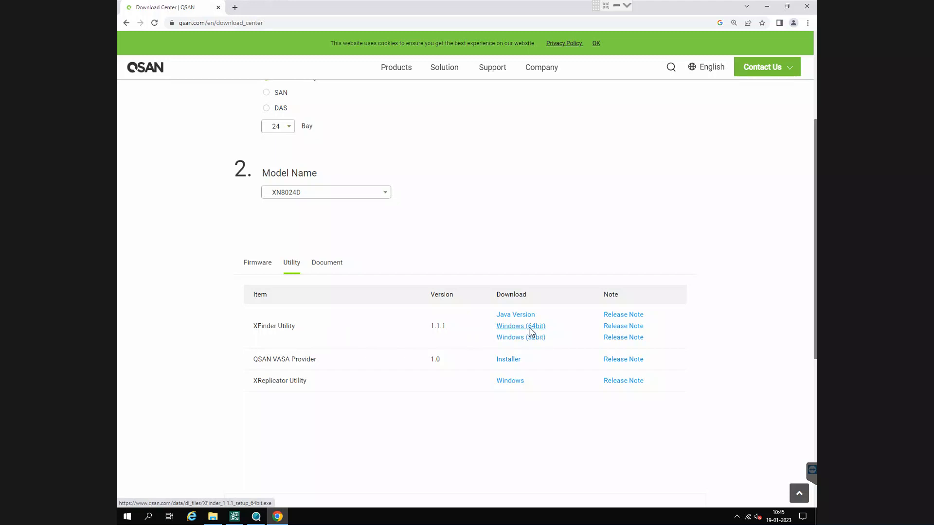
- Switch to XFinder, search the network for QSAN systems, and expand the XN8024D entry to list all its IP addresses
{"action": "left_click", "coordinate": [774, 7]}
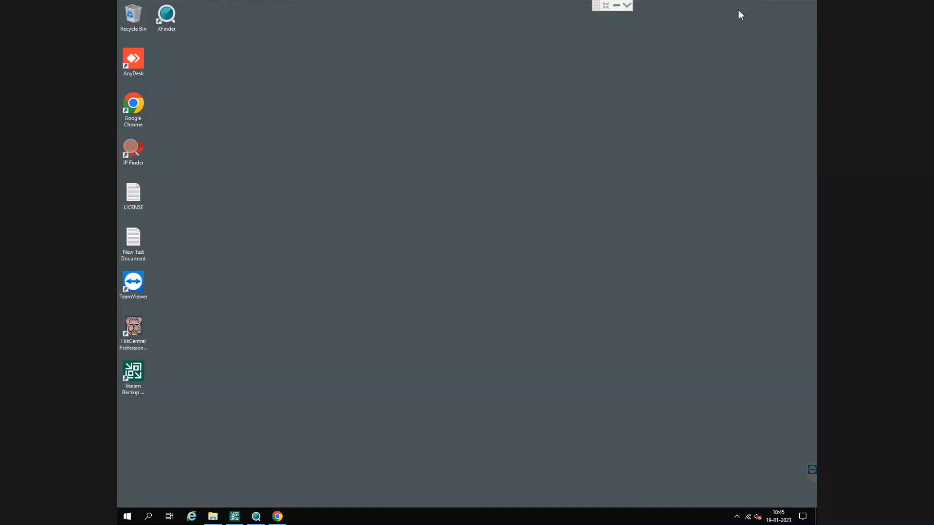
{"action": "left_click", "coordinate": [174, 26]}
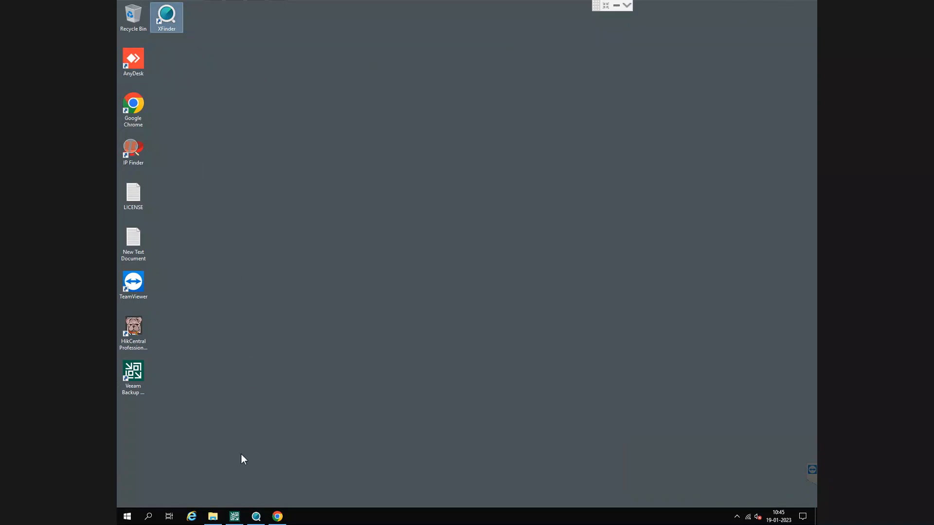
{"action": "left_click", "coordinate": [259, 519]}
{"action": "left_click", "coordinate": [238, 108]}
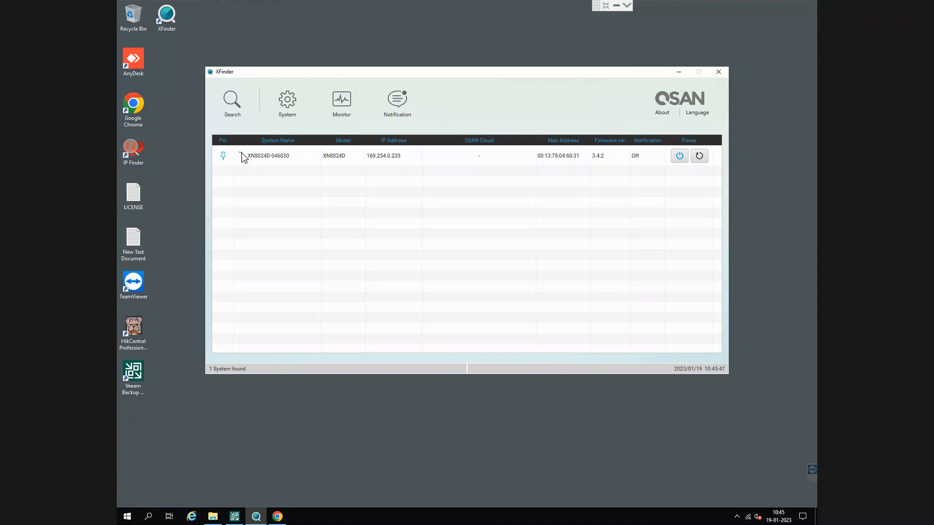
{"action": "left_click", "coordinate": [241, 156]}
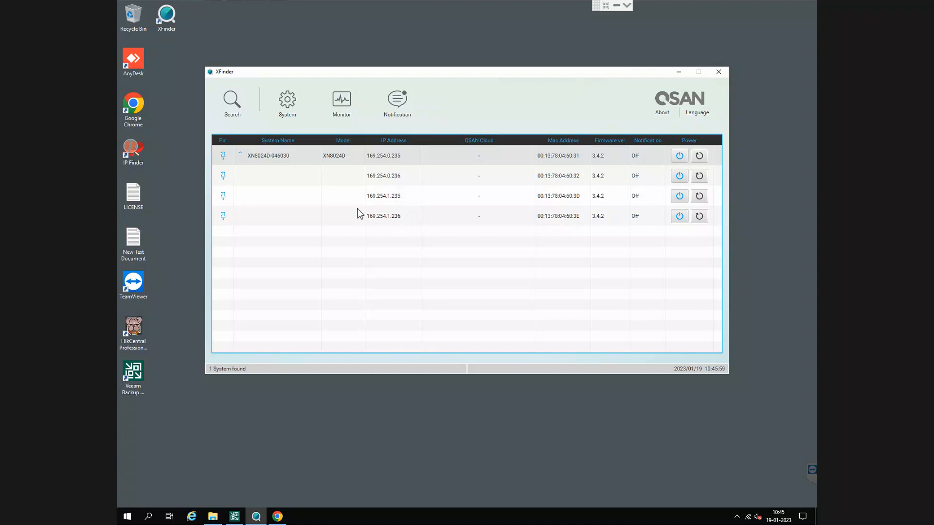
{"action": "left_click", "coordinate": [222, 195]}
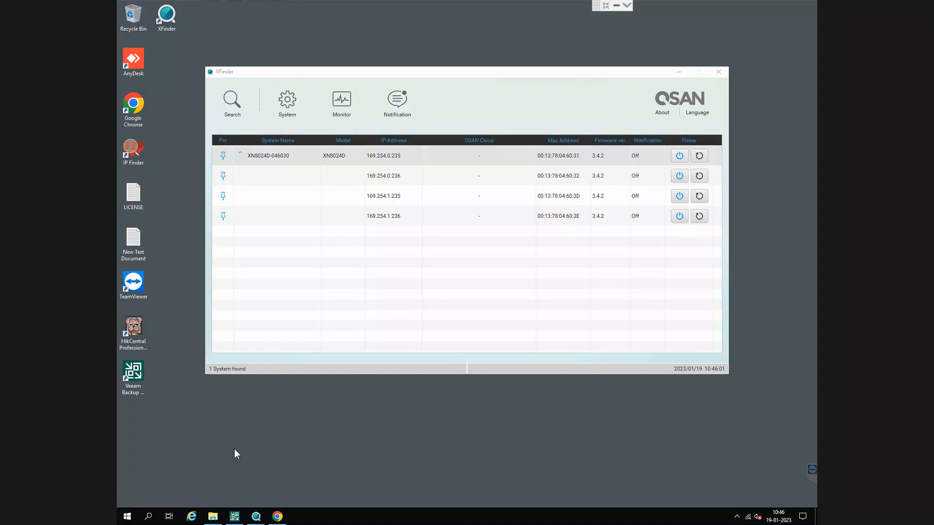
- Open the Windows Network Connections window by running ncpa.cpl
{"action": "key", "text": "super+r"}
{"action": "type", "text": "nc"}
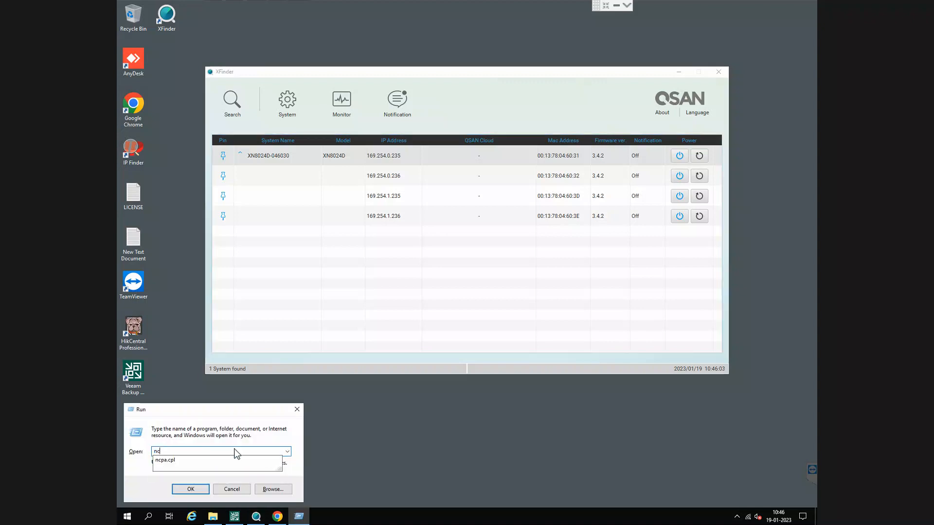
{"action": "key", "text": "Down"}
{"action": "key", "text": "Return"}
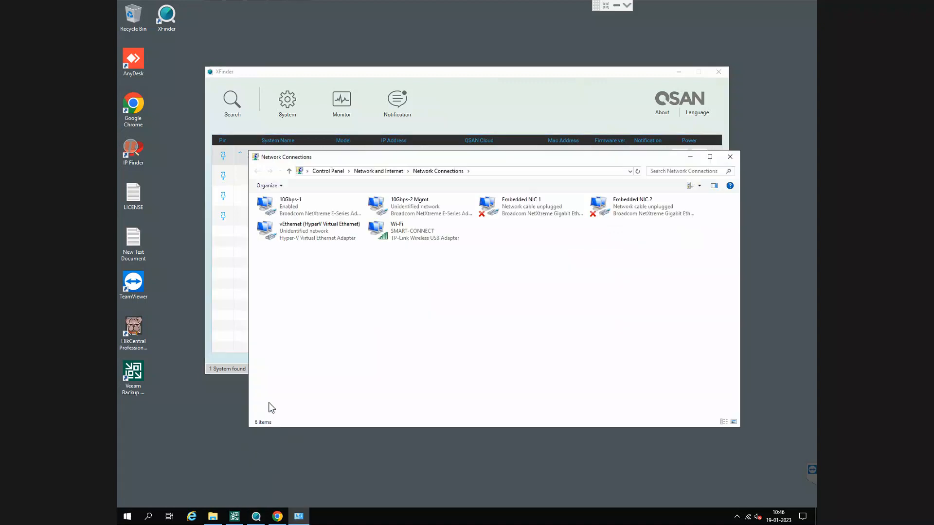
- Check the IPv4 address settings of the 10Gbps-2 Mgmt adapter, leave them unsaved, and close Network Connections
{"action": "left_click", "coordinate": [411, 215]}
{"action": "right_click", "coordinate": [412, 215]}
{"action": "left_click", "coordinate": [431, 293]}
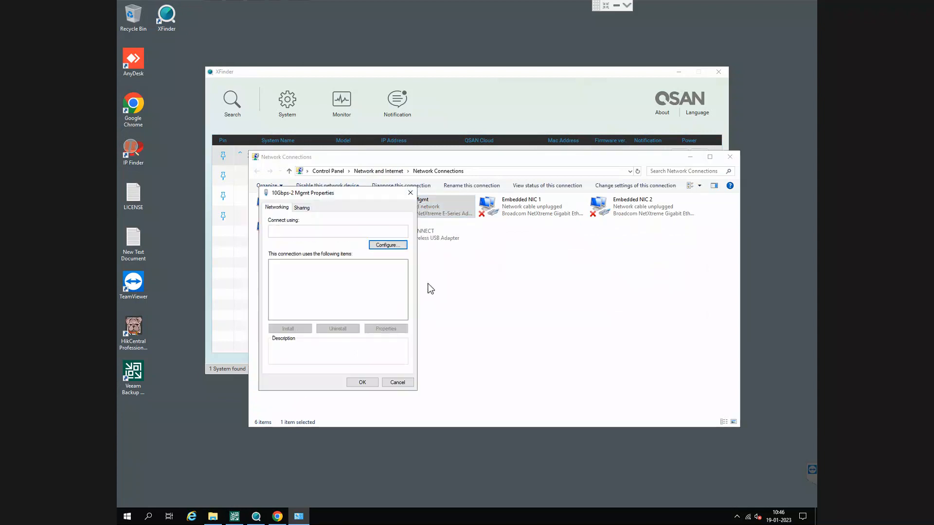
{"action": "left_click", "coordinate": [340, 289]}
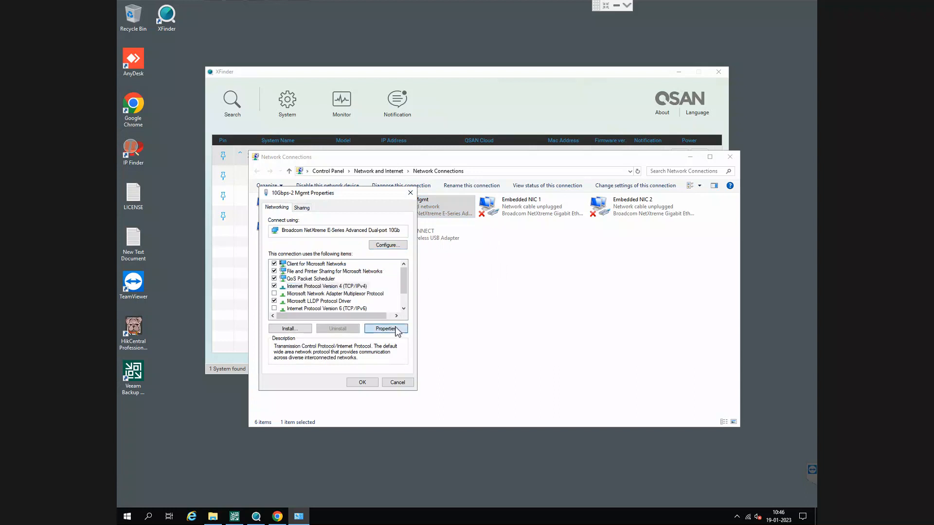
{"action": "left_click", "coordinate": [385, 329]}
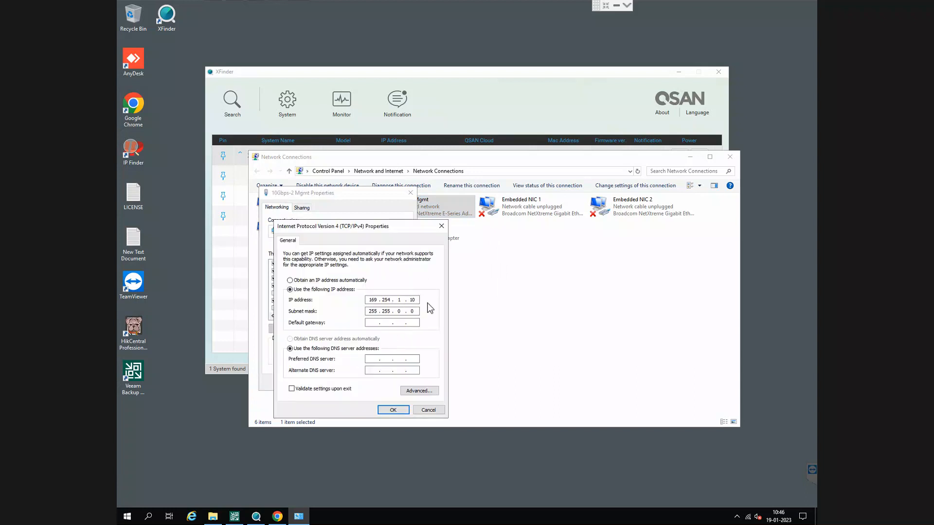
{"action": "left_click", "coordinate": [427, 411]}
{"action": "left_click", "coordinate": [397, 383]}
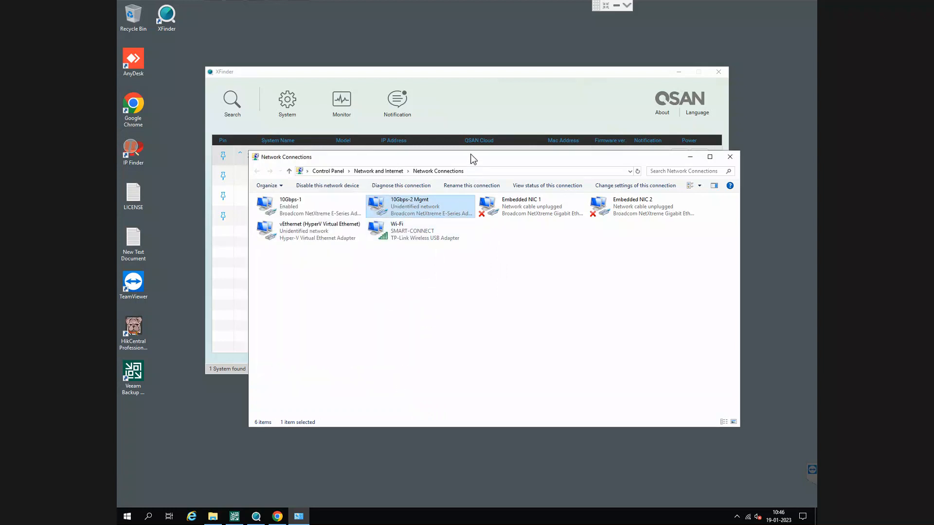
{"action": "left_click_drag", "start_coordinate": [518, 161], "coordinate": [519, 194]}
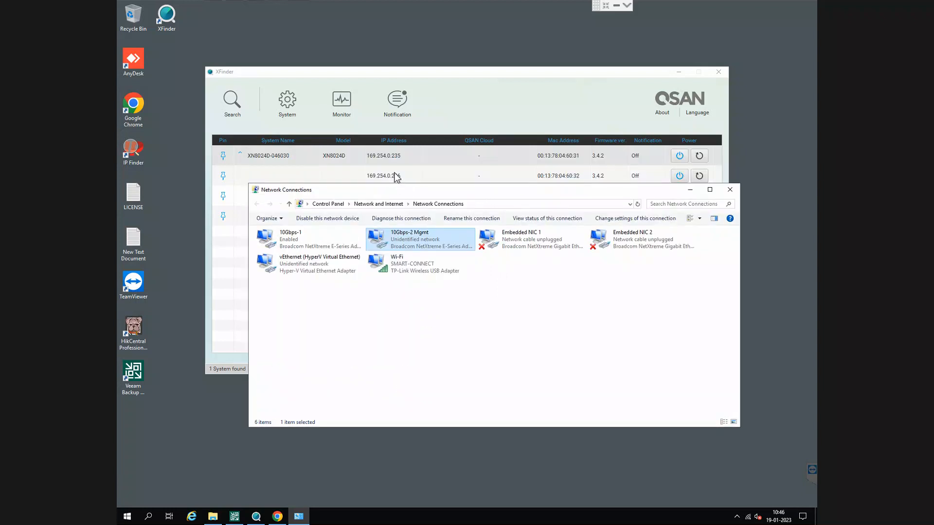
{"action": "left_click", "coordinate": [729, 189]}
- Open the storage's web interface at 169.254.0.236 in a new Google Chrome window and maximize it
{"action": "double_click", "coordinate": [139, 109]}
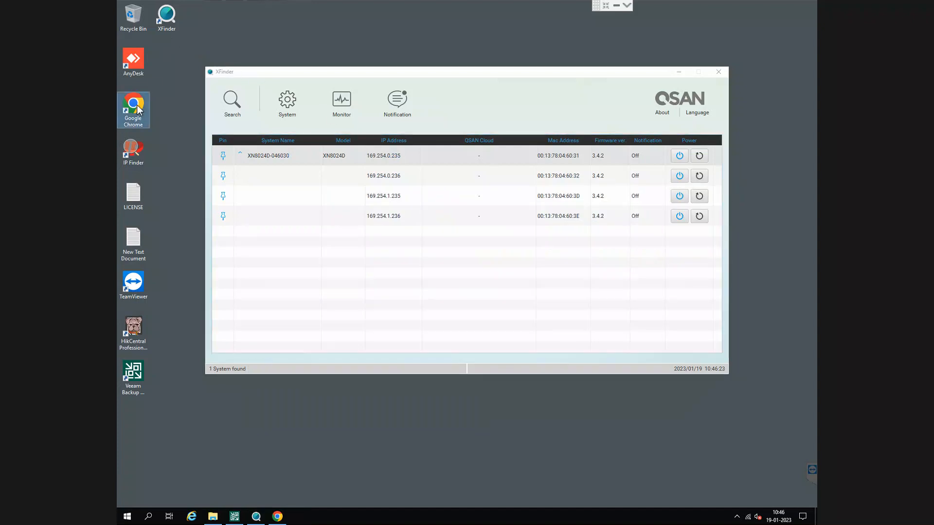
{"action": "type", "text": "169.254.0.236:13080"}
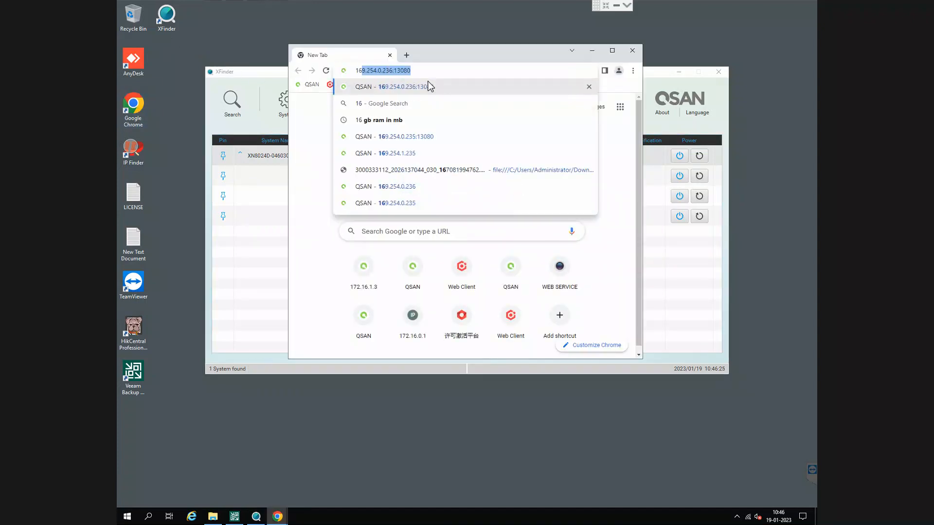
{"action": "left_click_drag", "start_coordinate": [448, 55], "coordinate": [570, 91]}
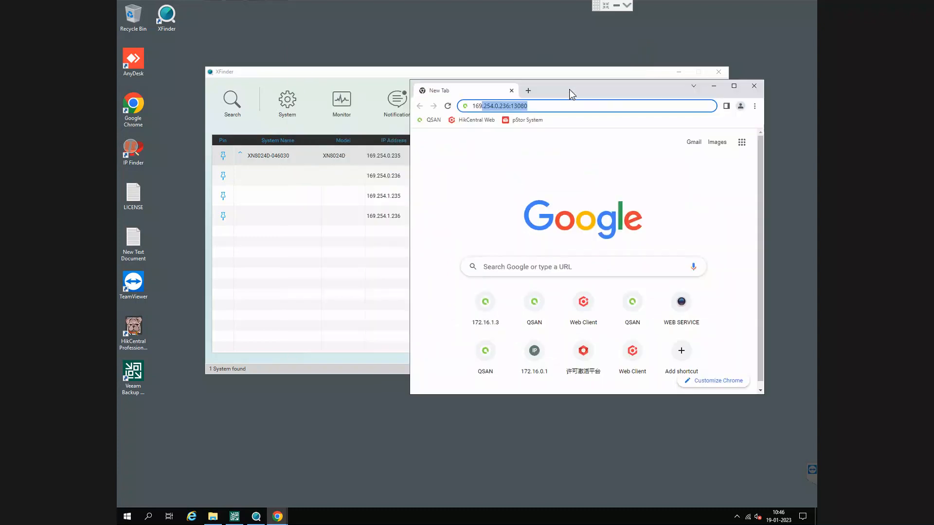
{"action": "type", "text": ".254.0.23"}
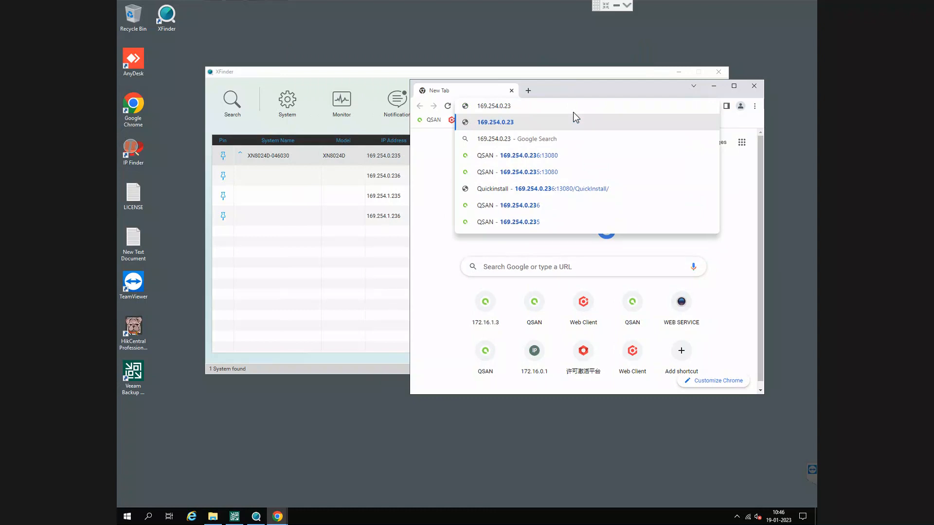
{"action": "type", "text": "6"}
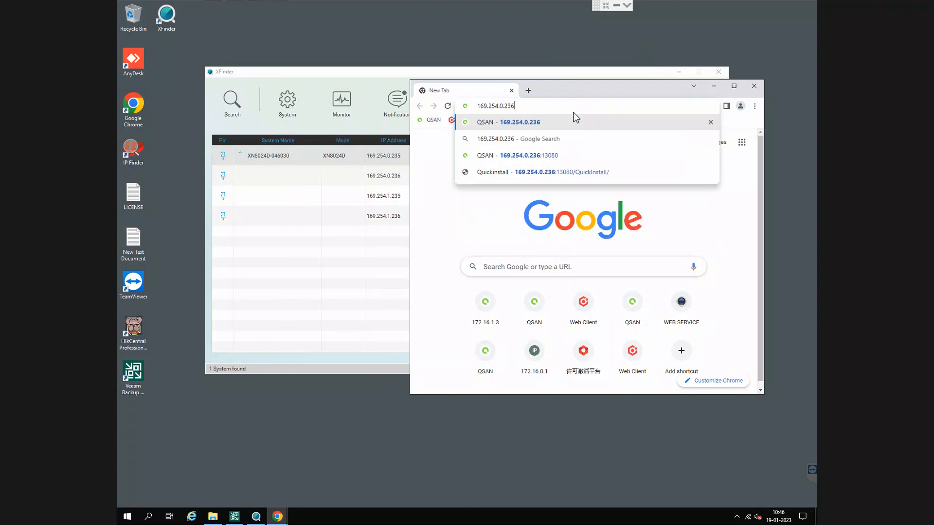
{"action": "key", "text": "Return"}
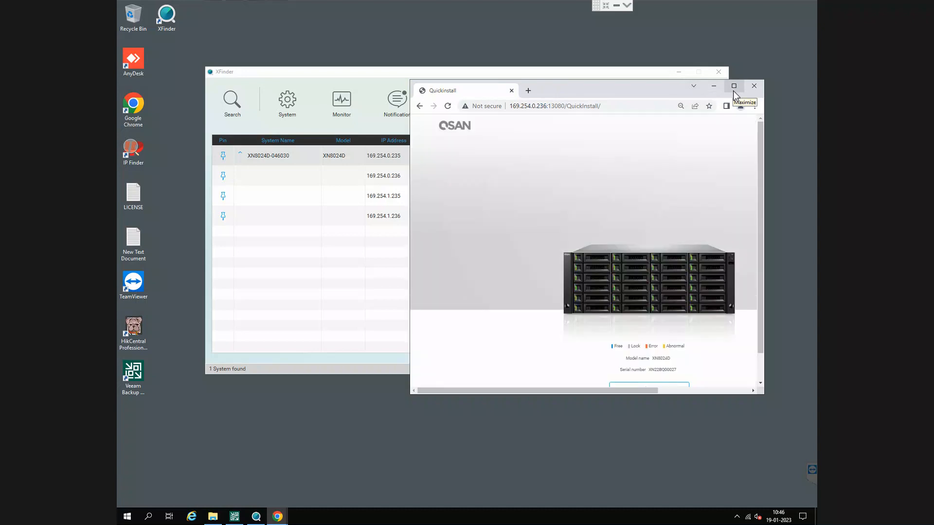
{"action": "left_click", "coordinate": [734, 91]}
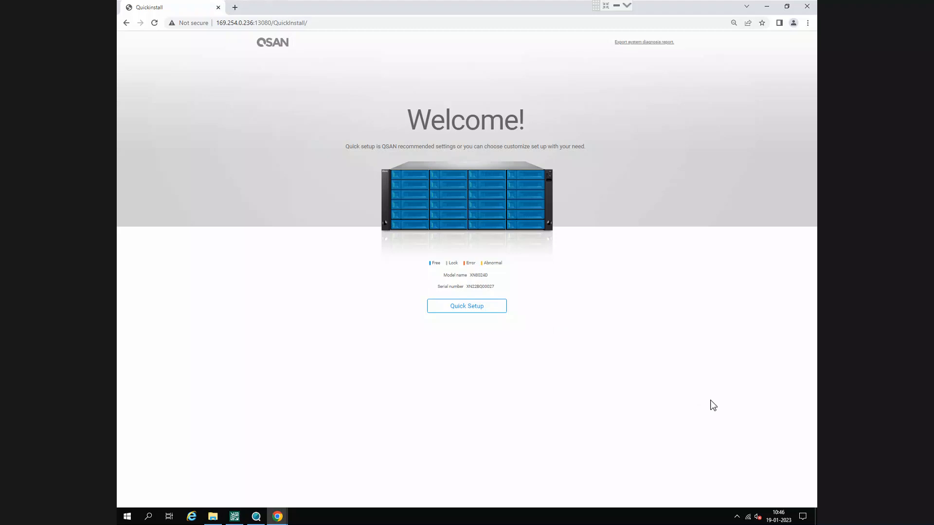
- Start Quick Setup and set the system name to cctvstorage1
{"action": "left_click", "coordinate": [485, 308]}
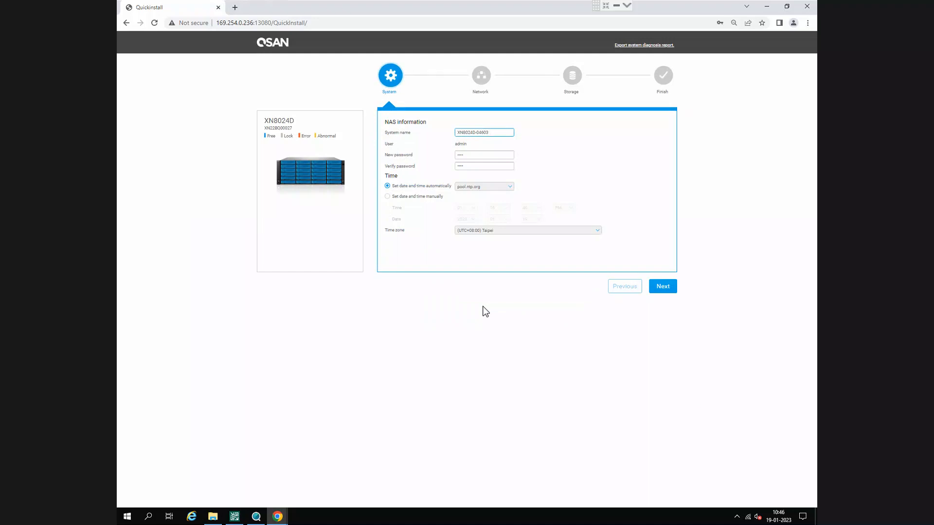
{"action": "key", "text": "BackSpace"}
{"action": "key", "text": "BackSpace"}
{"action": "key", "text": "BackSpace"}
{"action": "key", "text": "BackSpace"}
{"action": "key", "text": "BackSpace"}
{"action": "key", "text": "BackSpace"}
{"action": "key", "text": "BackSpace"}
{"action": "key", "text": "BackSpace"}
{"action": "key", "text": "BackSpace"}
{"action": "key", "text": "BackSpace"}
{"action": "key", "text": "BackSpace"}
{"action": "key", "text": "BackSpace"}
{"action": "key", "text": "BackSpace"}
{"action": "key", "text": "BackSpace"}
{"action": "type", "text": "cctvstorage"}
{"action": "key", "text": "BackSpace"}
{"action": "type", "text": "ge1"}
{"action": "key", "text": "Tab"}
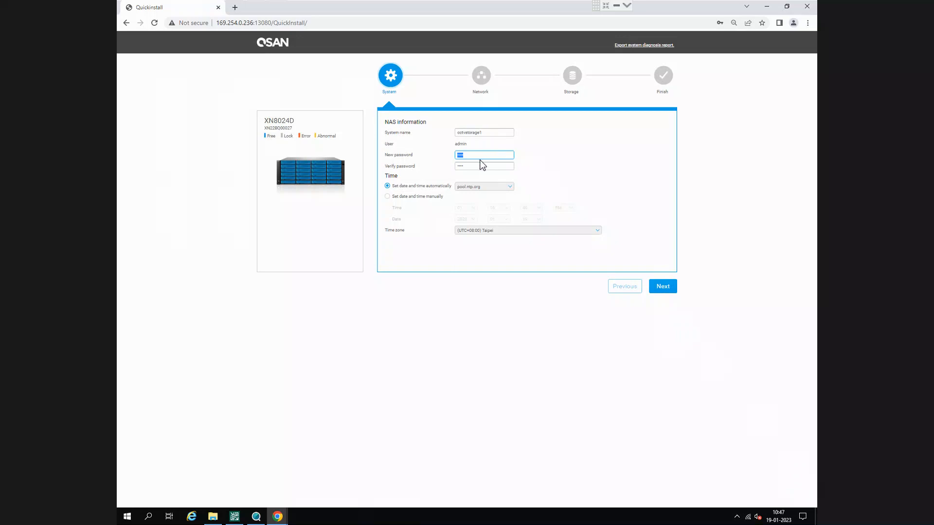
- Set the time zone to (UTC+05:30) Chennai, Kolkata, Mumbai, New Delhi and continue to the network settings
{"action": "left_click", "coordinate": [493, 232]}
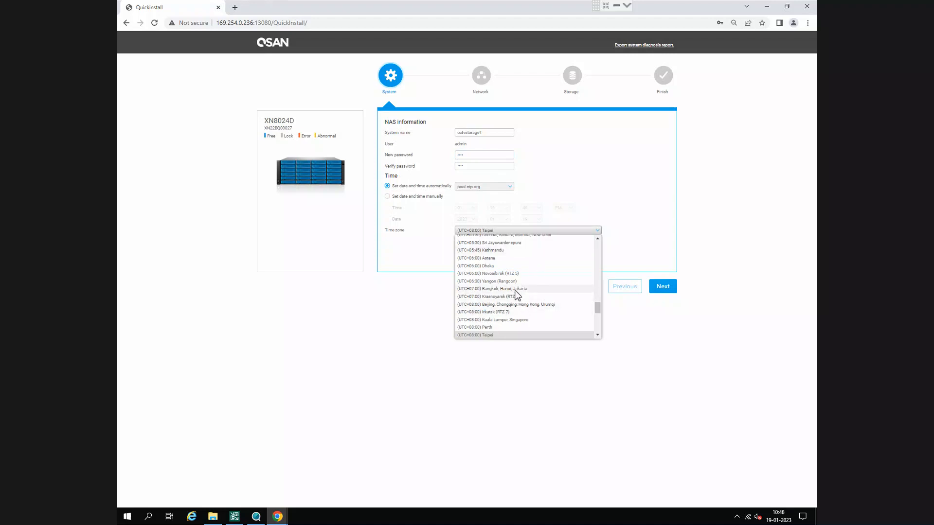
{"action": "scroll", "coordinate": [515, 296], "scroll_direction": "up", "scroll_amount": 3}
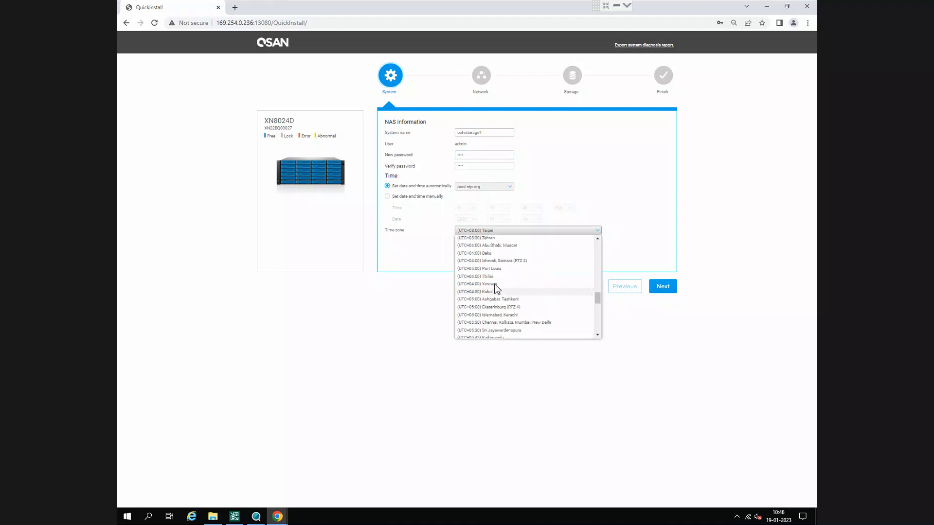
{"action": "left_click", "coordinate": [503, 323]}
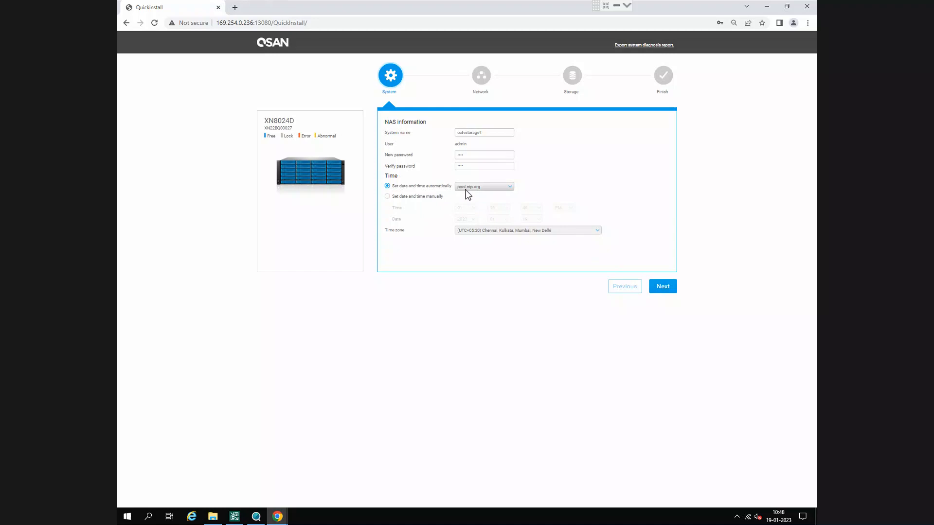
{"action": "left_click", "coordinate": [479, 187]}
{"action": "left_click", "coordinate": [667, 265]}
{"action": "left_click", "coordinate": [661, 287]}
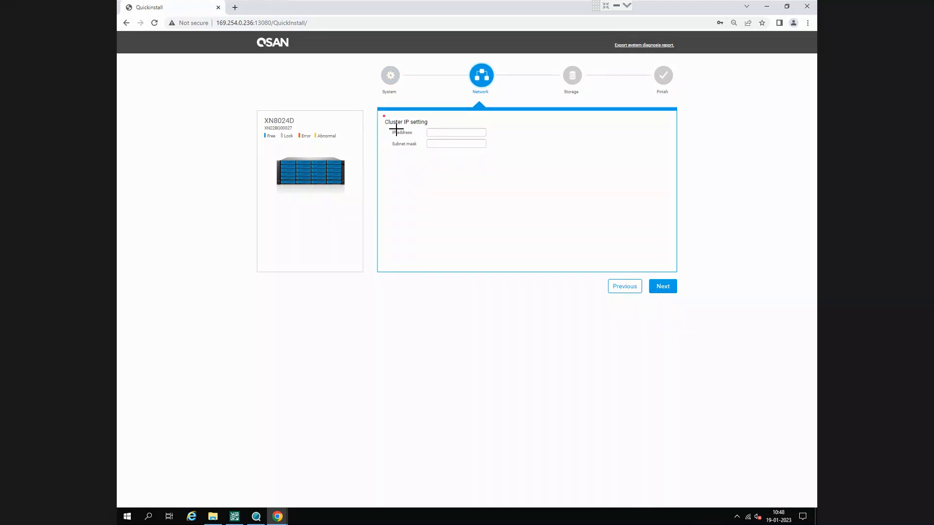
- Set the cluster IP address to 172.16.0.236 with subnet mask 255.255.0.0 and continue to the storage settings
{"action": "left_click_drag", "start_coordinate": [396, 128], "coordinate": [512, 170]}
{"action": "left_click", "coordinate": [438, 135]}
{"action": "type", "text": "172.16.0.236"}
{"action": "key", "text": "Tab"}
{"action": "type", "text": "25"}
{"action": "left_click", "coordinate": [464, 131]}
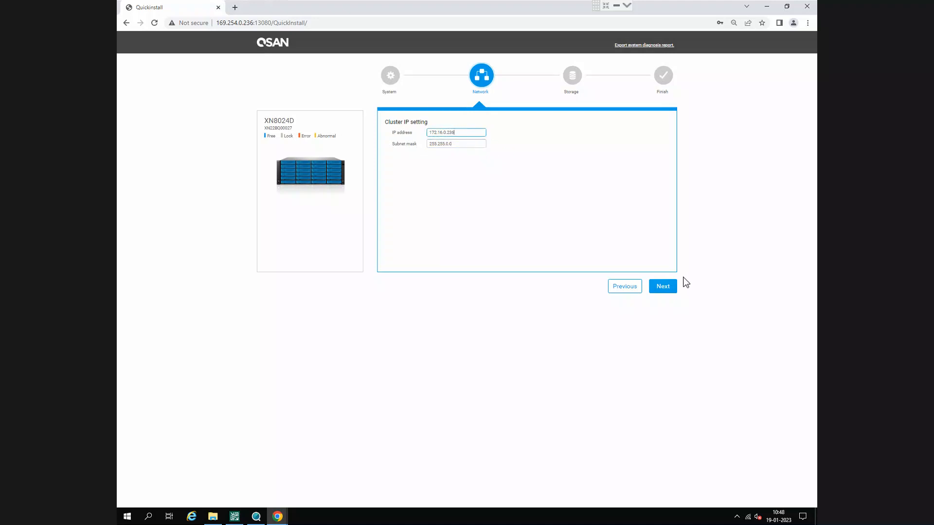
{"action": "left_click", "coordinate": [670, 288]}
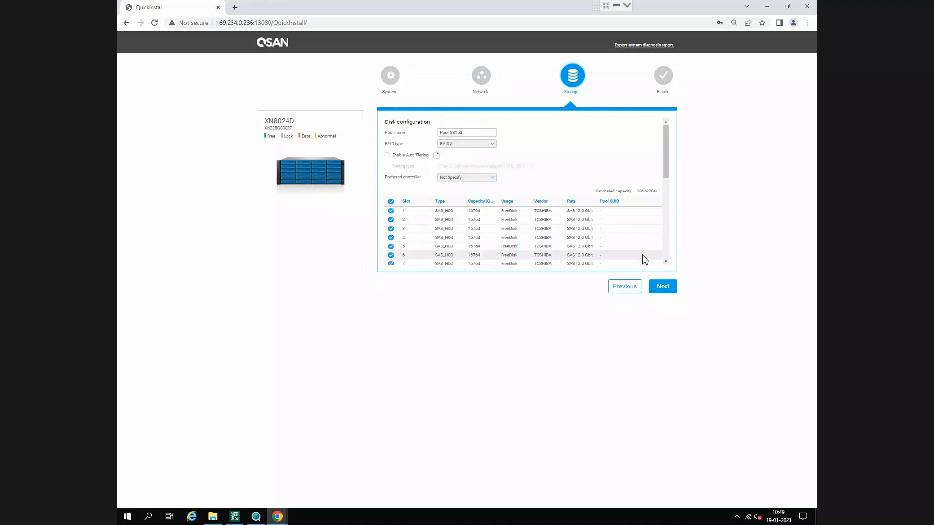
- Name the storage pool cctvpool1, set its RAID type to RAID 6, and show the preferred controller options
{"action": "double_click", "coordinate": [471, 135]}
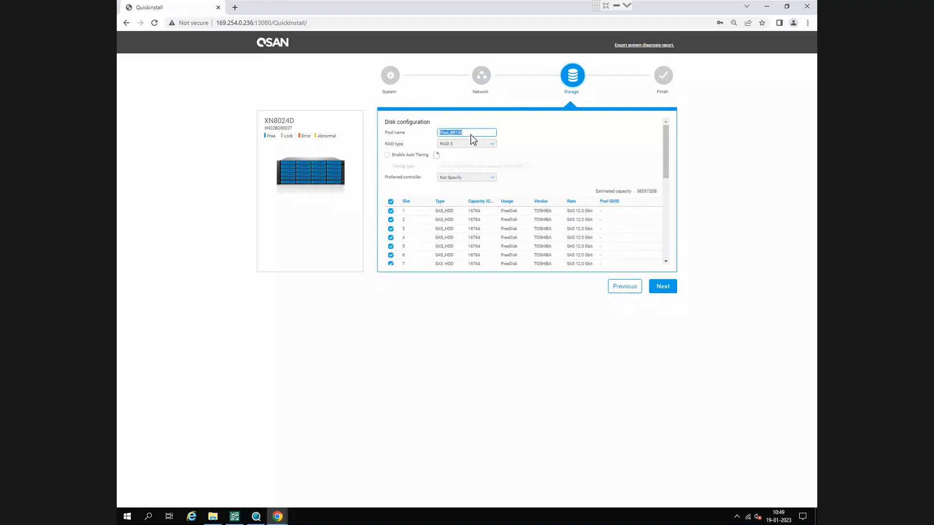
{"action": "type", "text": "co"}
{"action": "left_click", "coordinate": [462, 144]}
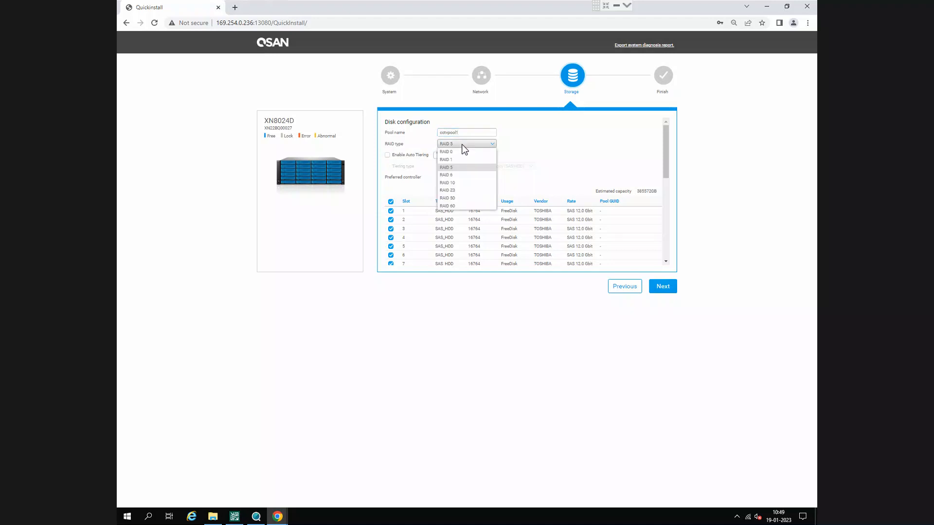
{"action": "left_click", "coordinate": [457, 175]}
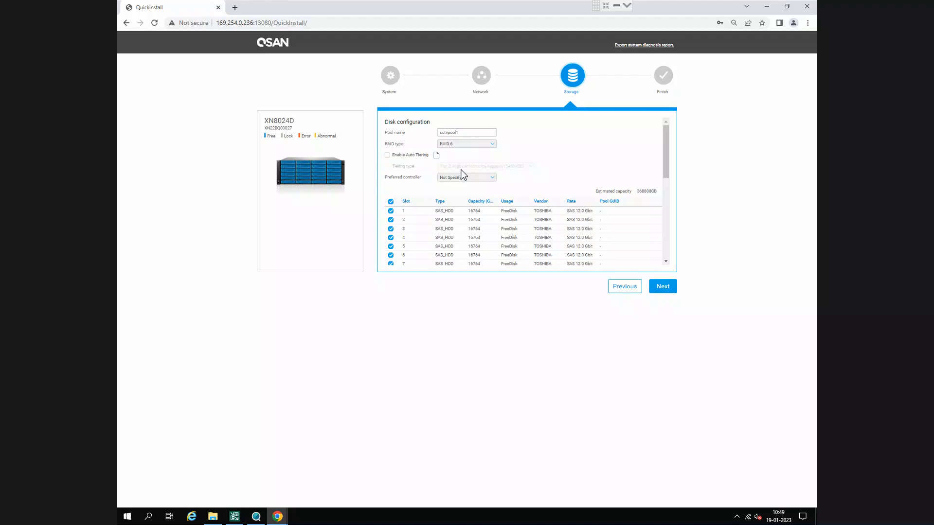
{"action": "left_click", "coordinate": [466, 178]}
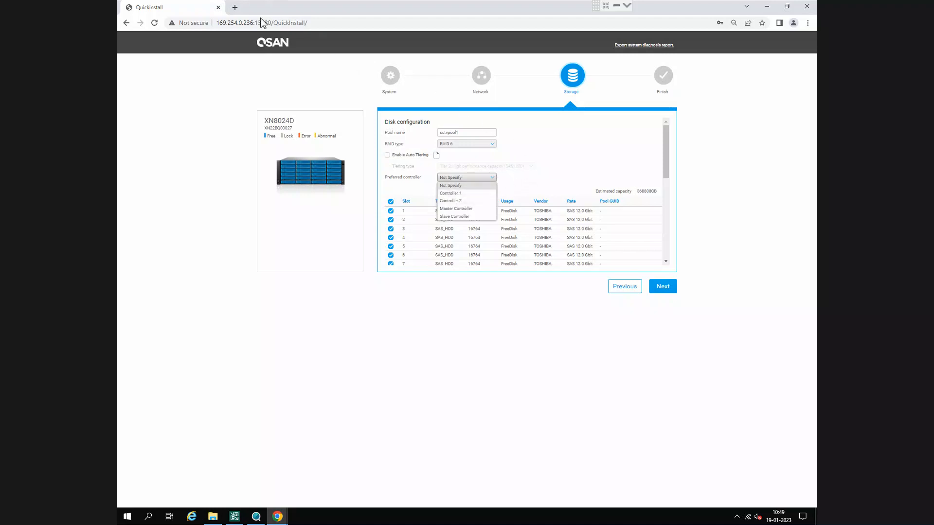
- Search Google for "xn8024d" in a new browser tab and open the XN8024D product page on qsan.com
{"action": "left_click", "coordinate": [235, 8]}
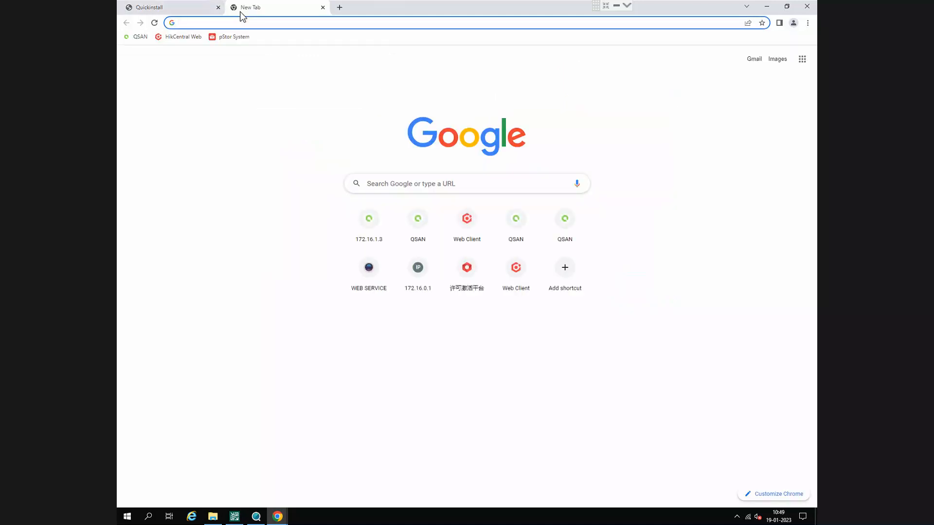
{"action": "type", "text": "xn"}
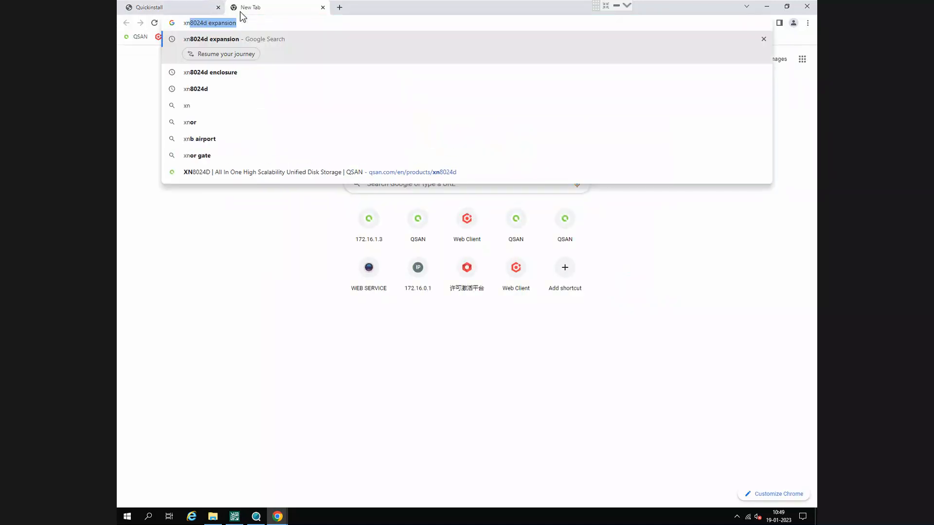
{"action": "key", "text": "Right"}
{"action": "key", "text": "BackSpace"}
{"action": "key", "text": "BackSpace"}
{"action": "key", "text": "BackSpace"}
{"action": "key", "text": "BackSpace"}
{"action": "key", "text": "BackSpace"}
{"action": "key", "text": "BackSpace"}
{"action": "key", "text": "BackSpace"}
{"action": "key", "text": "BackSpace"}
{"action": "key", "text": "BackSpace"}
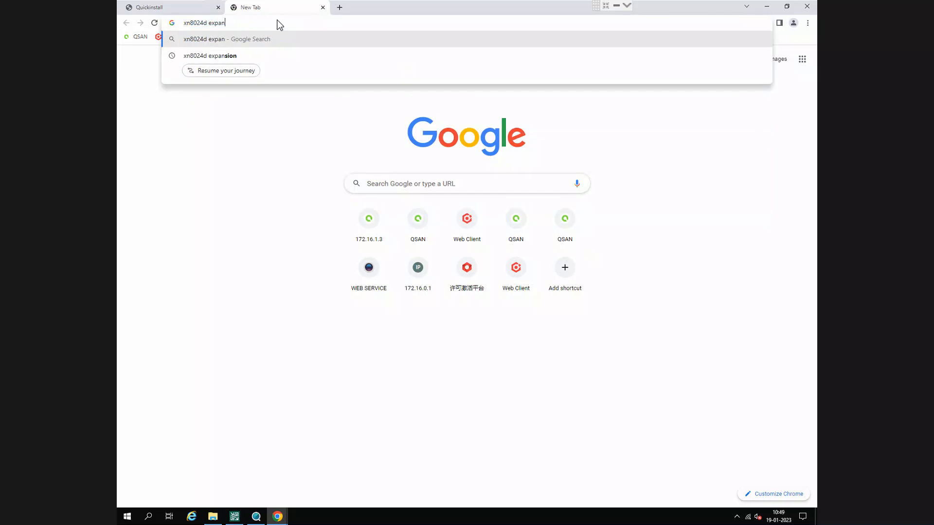
{"action": "key", "text": "Return"}
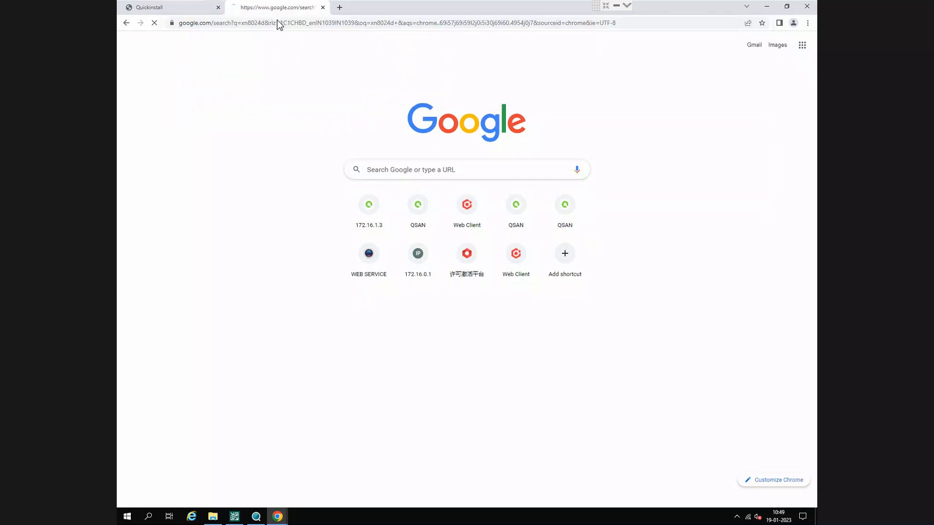
{"action": "left_click", "coordinate": [317, 129]}
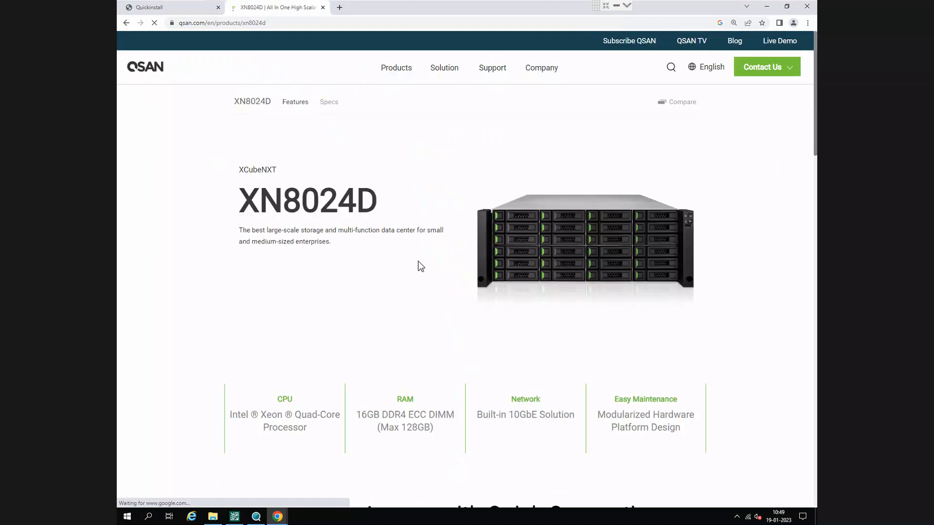
- Examine the numbered front and rear hardware diagram and port legend on the XN8024D page, and view the enlarged rear photo
{"action": "scroll", "coordinate": [446, 294], "scroll_direction": "down", "scroll_amount": 10}
{"action": "scroll", "coordinate": [474, 296], "scroll_direction": "down", "scroll_amount": 2}
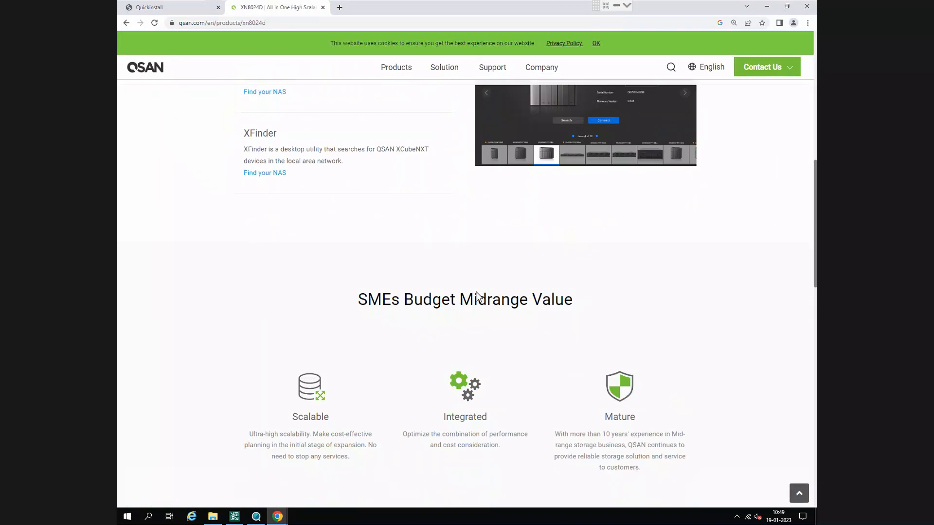
{"action": "scroll", "coordinate": [551, 299], "scroll_direction": "down", "scroll_amount": 3}
{"action": "scroll", "coordinate": [551, 299], "scroll_direction": "down", "scroll_amount": 6}
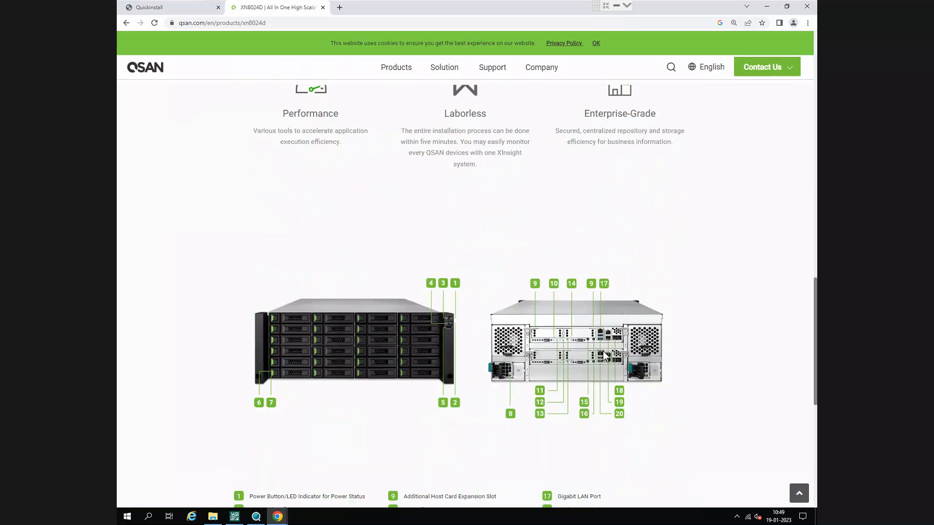
{"action": "scroll", "coordinate": [601, 341], "scroll_direction": "down", "scroll_amount": 1}
{"action": "scroll", "coordinate": [608, 340], "scroll_direction": "up", "scroll_amount": 3, "text": "ctrl"}
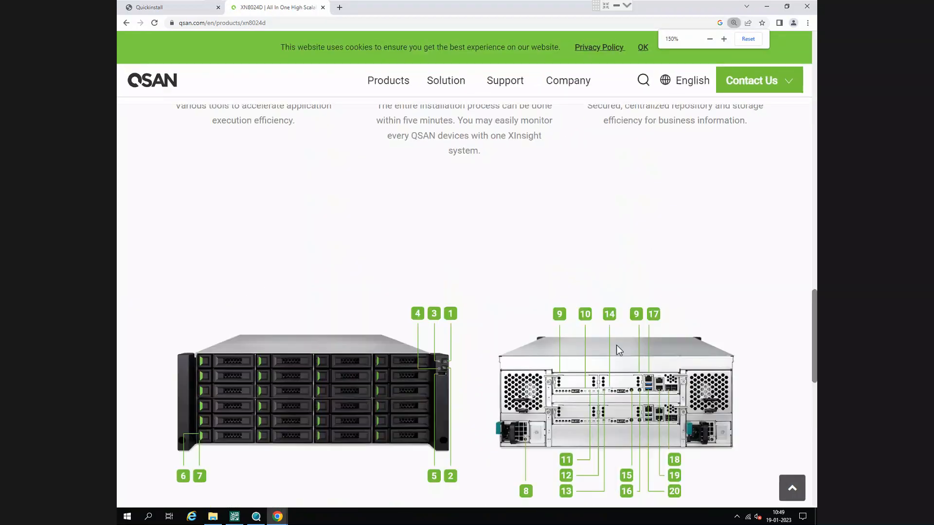
{"action": "scroll", "coordinate": [617, 345], "scroll_direction": "up", "scroll_amount": 1, "text": "ctrl"}
{"action": "scroll", "coordinate": [630, 357], "scroll_direction": "down", "scroll_amount": 1}
{"action": "scroll", "coordinate": [655, 367], "scroll_direction": "down", "scroll_amount": 12}
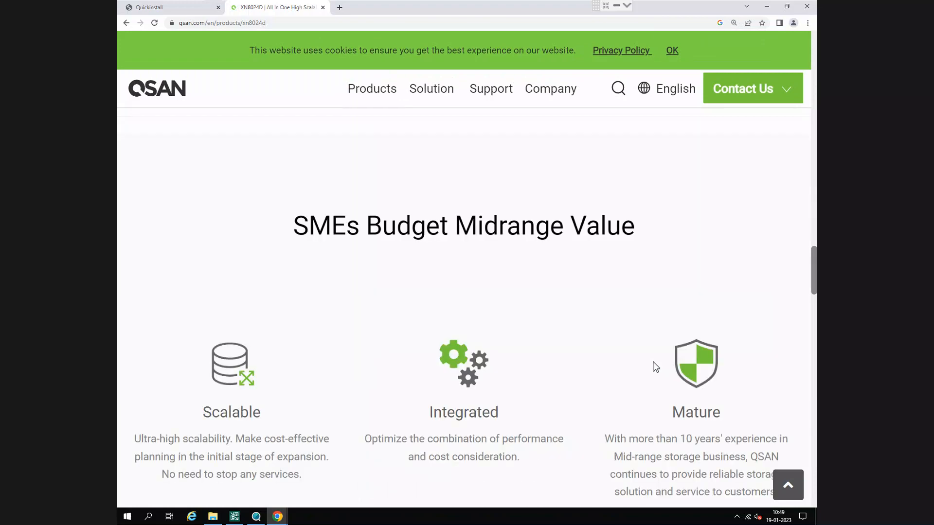
{"action": "scroll", "coordinate": [653, 360], "scroll_direction": "down", "scroll_amount": 2}
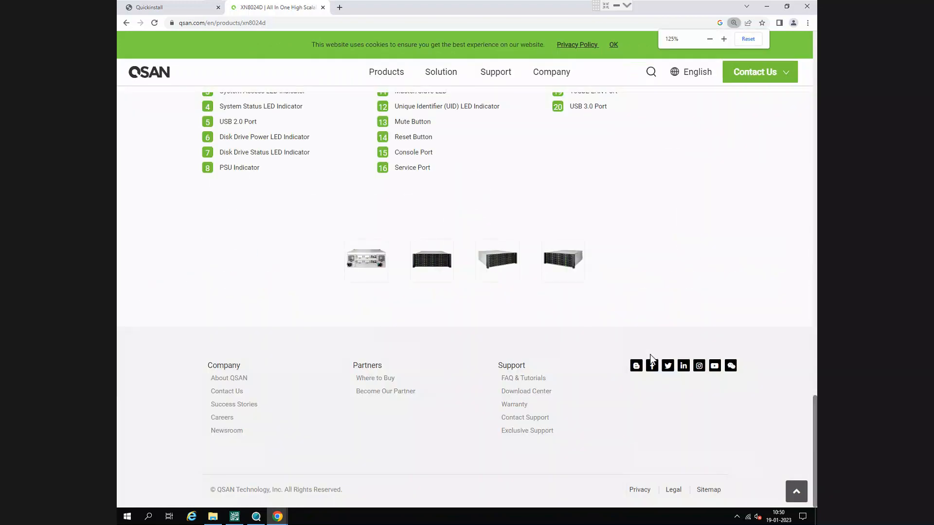
{"action": "left_click", "coordinate": [366, 265]}
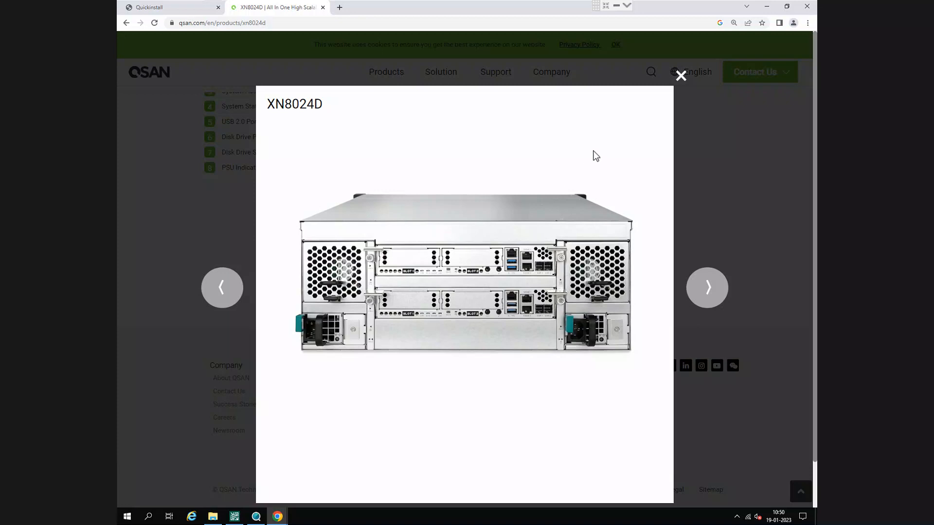
{"action": "left_click", "coordinate": [681, 75]}
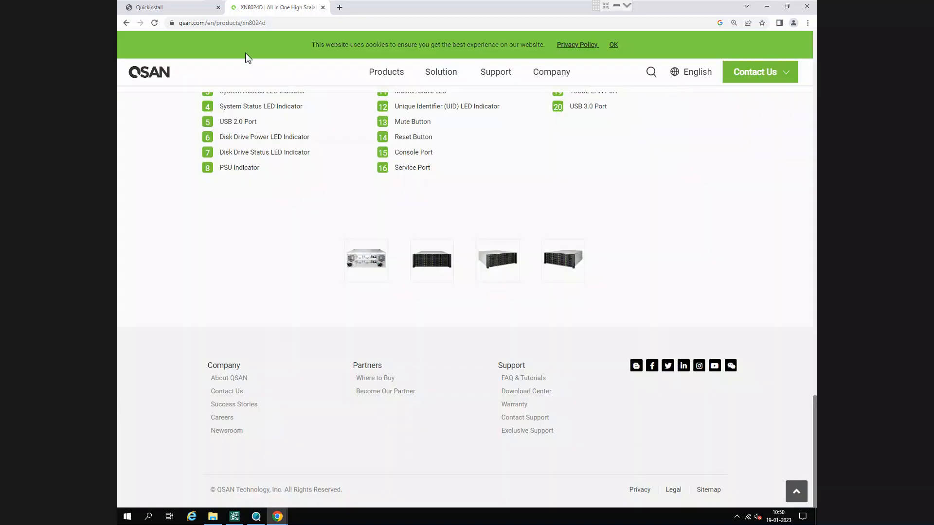
- Return to the Quickinstall storage settings and set the pool's preferred controller to Controller 1
{"action": "left_click", "coordinate": [178, 5]}
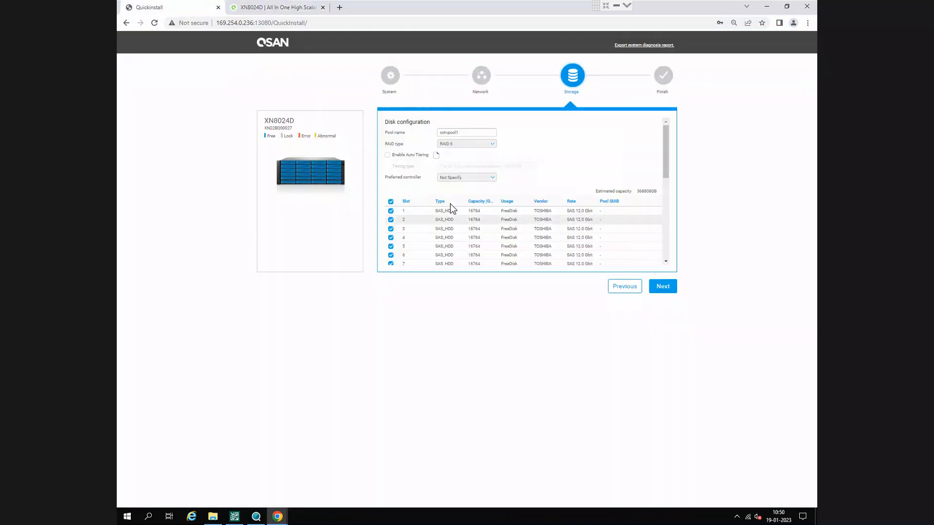
{"action": "left_click", "coordinate": [465, 178]}
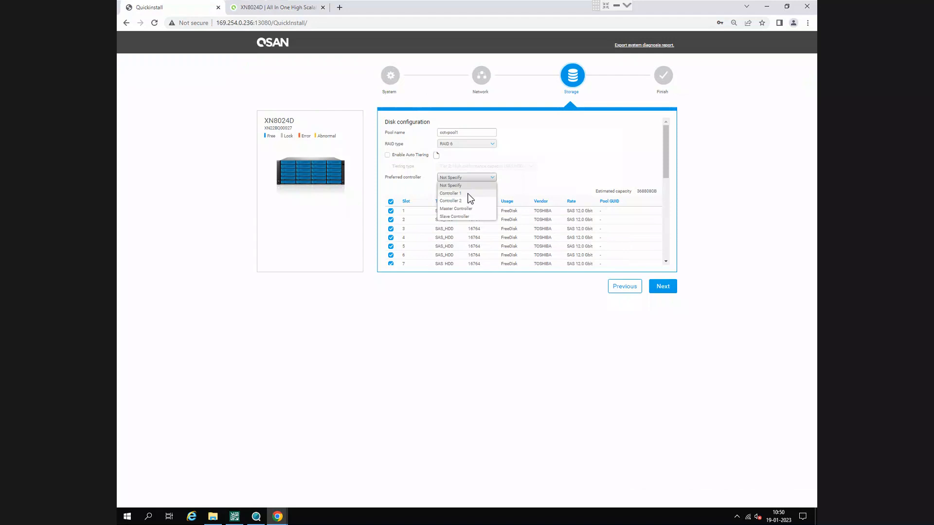
{"action": "left_click", "coordinate": [467, 193]}
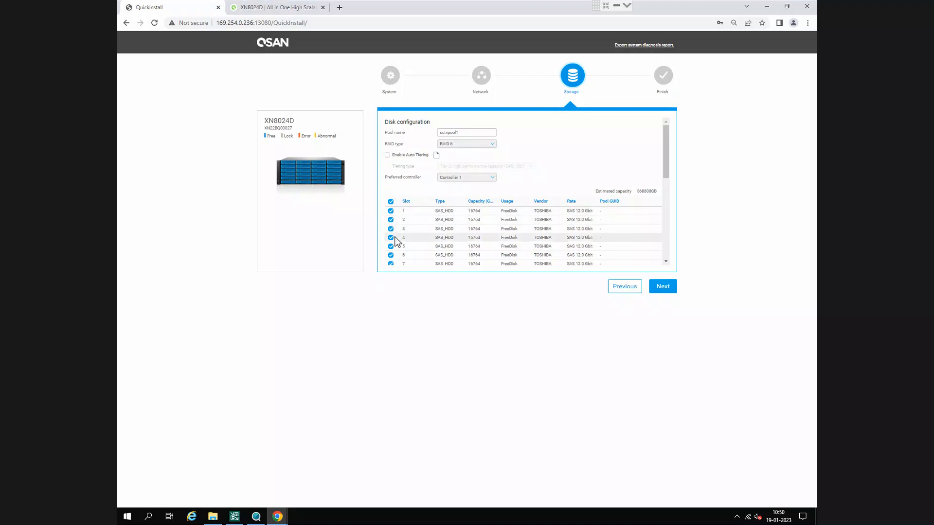
- Review the selected disks for the pool and widen the Capacity (GB) column until its heading is readable
{"action": "scroll", "coordinate": [396, 240], "scroll_direction": "down", "scroll_amount": 5}
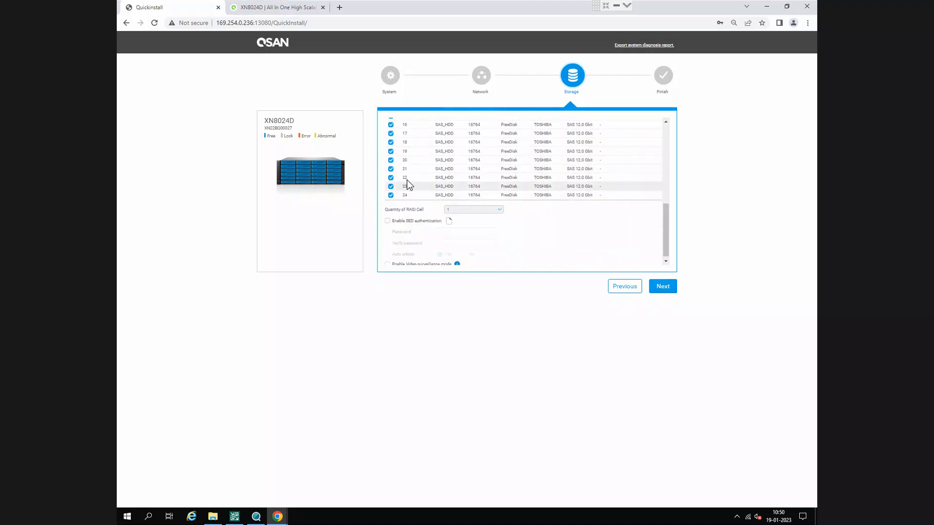
{"action": "scroll", "coordinate": [494, 197], "scroll_direction": "up", "scroll_amount": 3}
{"action": "scroll", "coordinate": [492, 196], "scroll_direction": "up", "scroll_amount": 3}
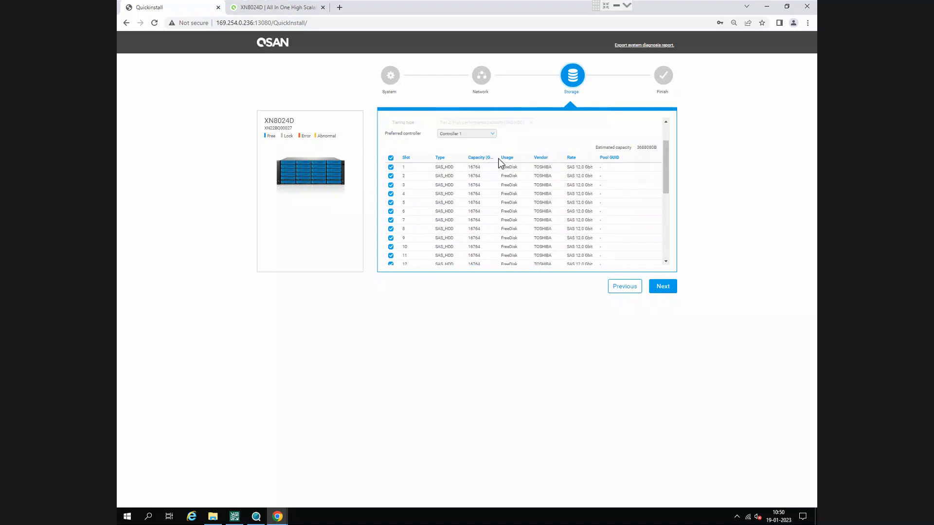
{"action": "left_click_drag", "start_coordinate": [499, 159], "coordinate": [506, 161]}
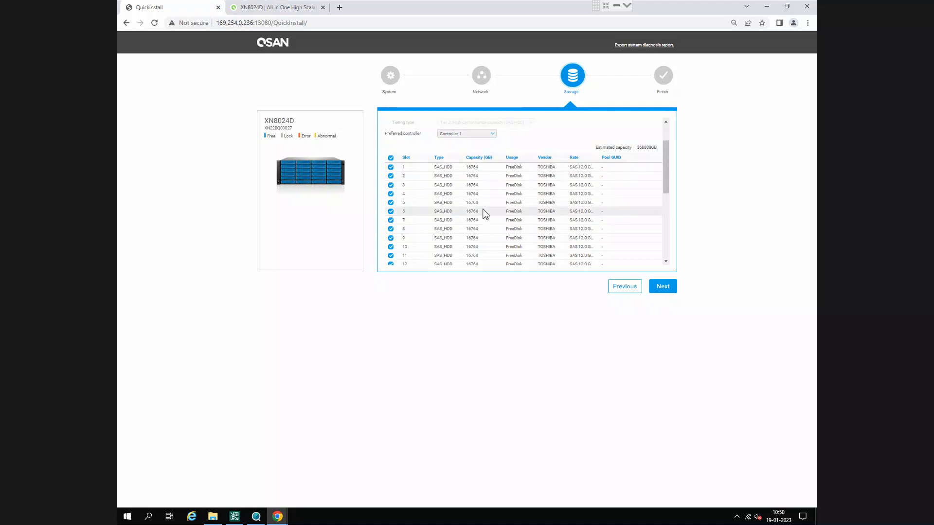
- Exclude the disk in slot 24 from the storage pool, keeping slots 1 to 23 selected
{"action": "scroll", "coordinate": [489, 216], "scroll_direction": "down", "scroll_amount": 4}
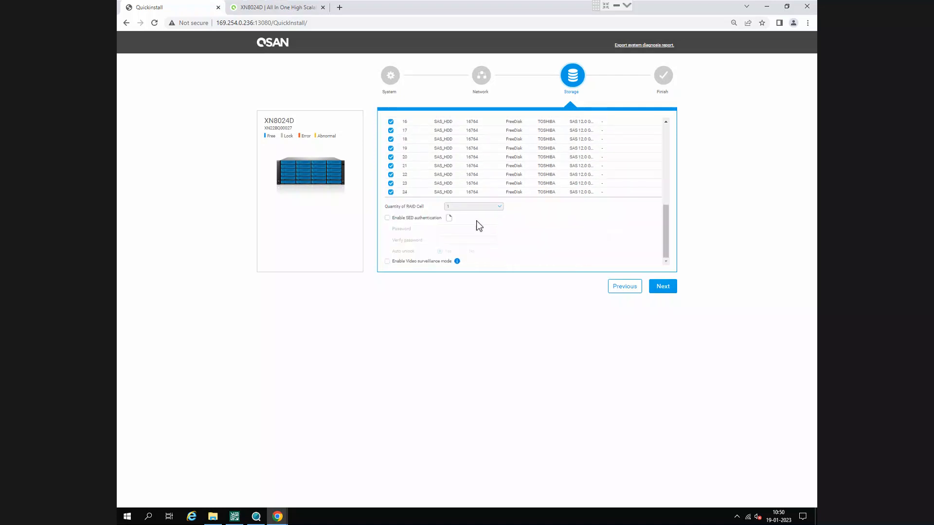
{"action": "left_click", "coordinate": [391, 192]}
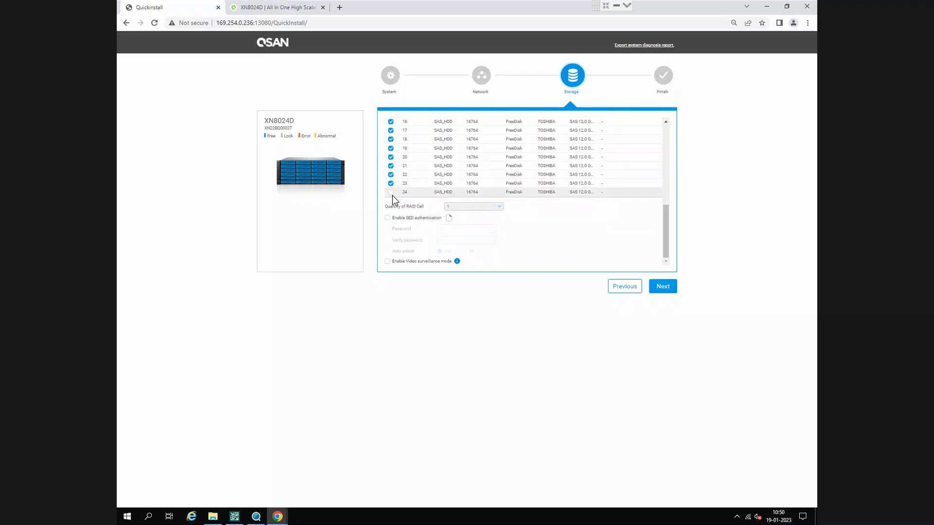
{"action": "scroll", "coordinate": [410, 213], "scroll_direction": "up", "scroll_amount": 2}
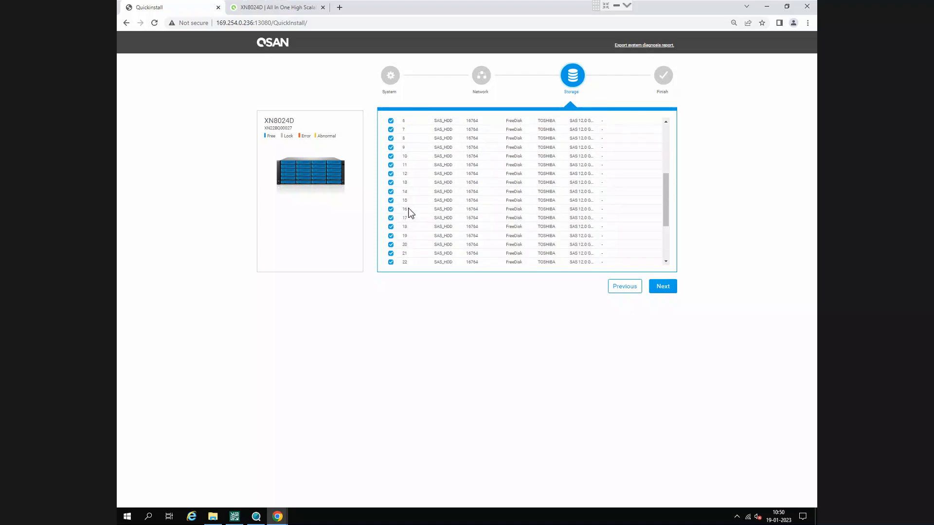
{"action": "scroll", "coordinate": [410, 213], "scroll_direction": "down", "scroll_amount": 2}
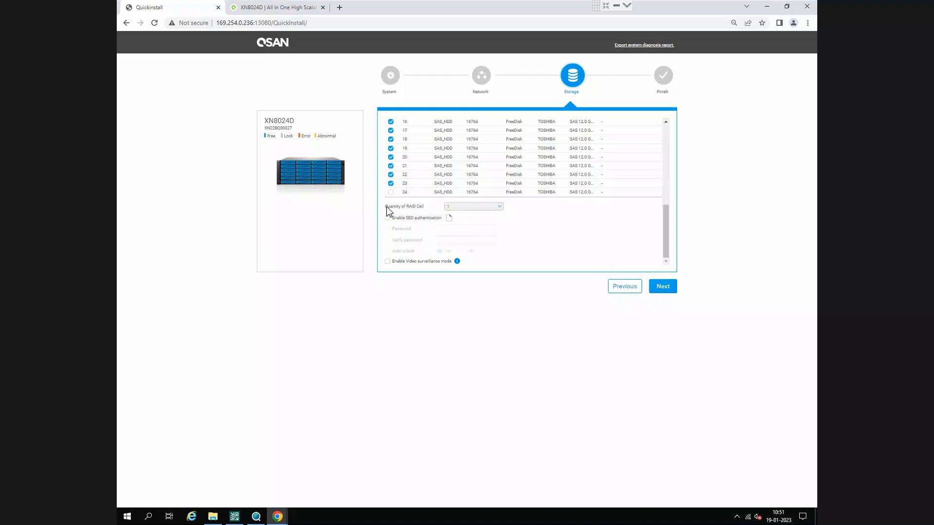
- Set the pool's RAID type to RAID 6 again and continue to the final summary
{"action": "scroll", "coordinate": [564, 256], "scroll_direction": "up", "scroll_amount": 5}
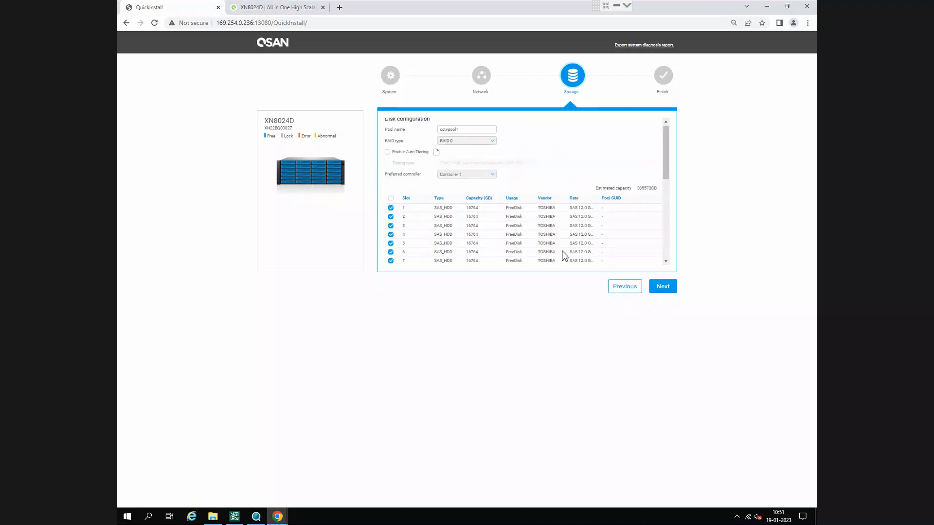
{"action": "left_click", "coordinate": [480, 146]}
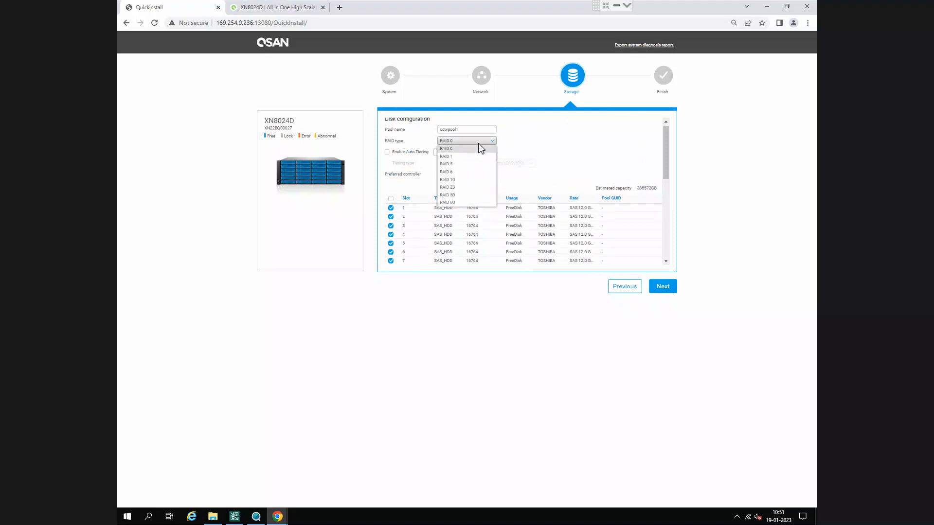
{"action": "left_click", "coordinate": [470, 172]}
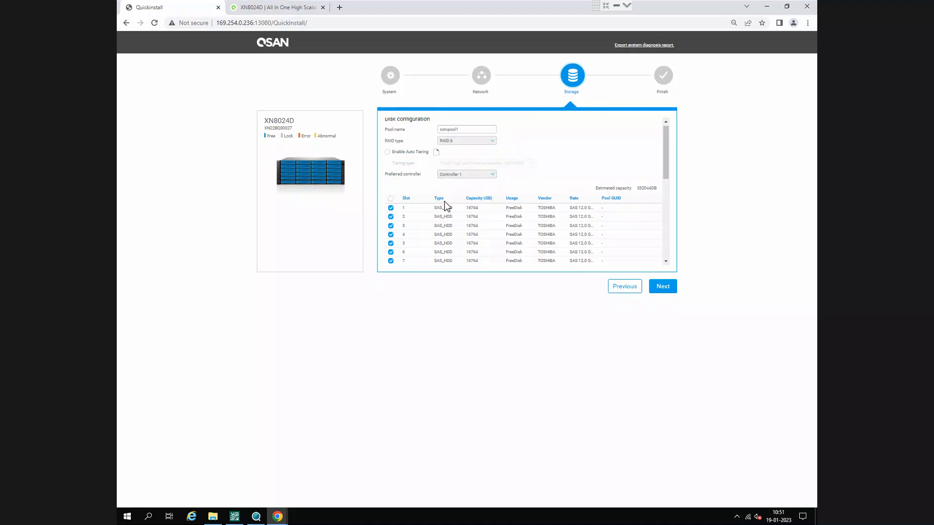
{"action": "scroll", "coordinate": [465, 234], "scroll_direction": "down", "scroll_amount": 5}
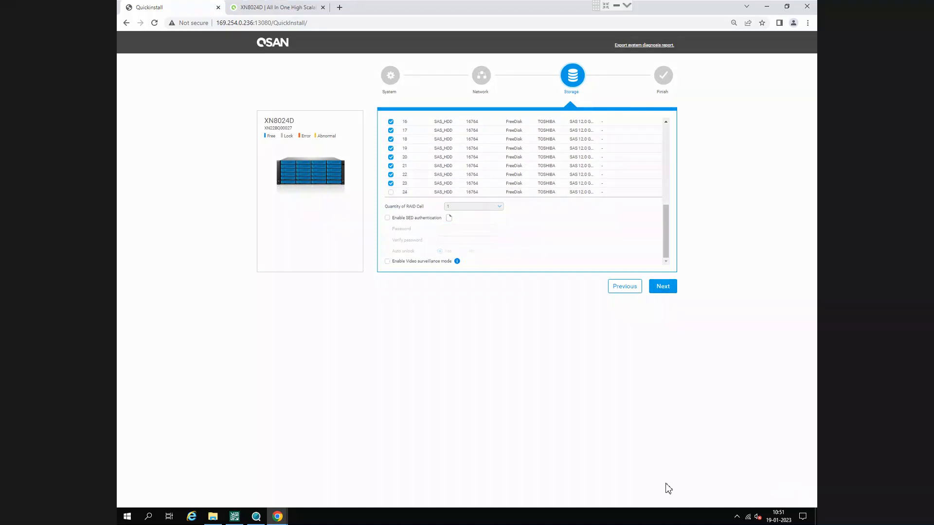
{"action": "mouse_move", "coordinate": [379, 254]}
{"action": "left_mouse_down"}
{"action": "mouse_move", "coordinate": [403, 276]}
{"action": "mouse_move", "coordinate": [500, 282]}
{"action": "left_mouse_up"}
{"action": "left_click", "coordinate": [661, 287]}
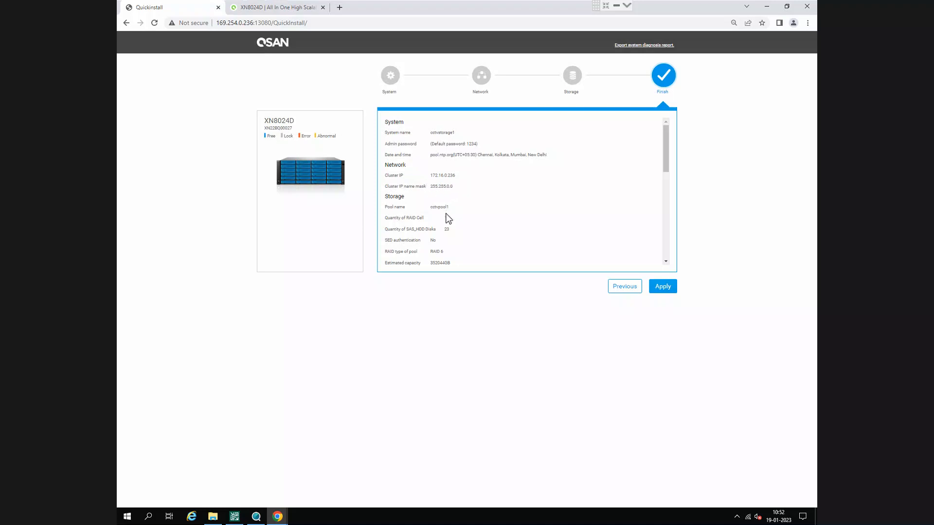
- Review the system, network and storage summary, apply the settings, and dismiss the browser's offer to save the password
{"action": "scroll", "coordinate": [447, 214], "scroll_direction": "down", "scroll_amount": 1}
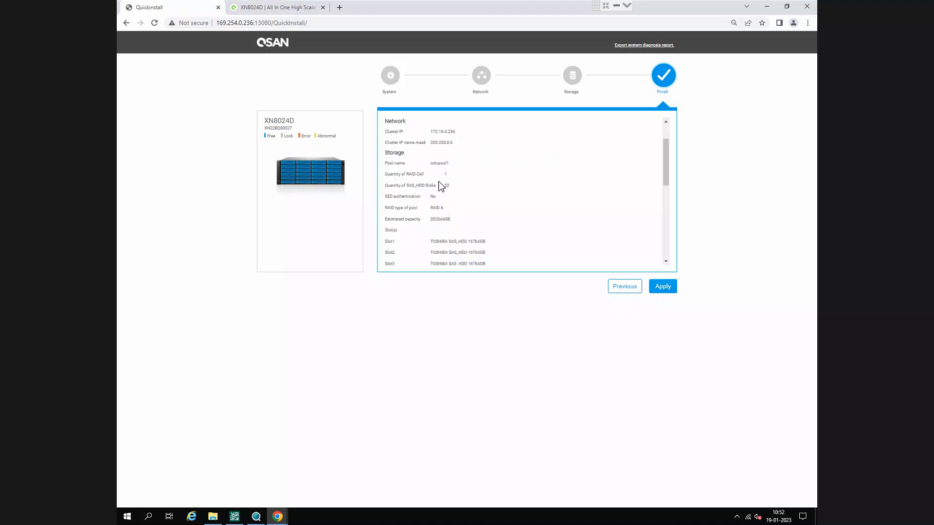
{"action": "scroll", "coordinate": [440, 185], "scroll_direction": "down", "scroll_amount": 1}
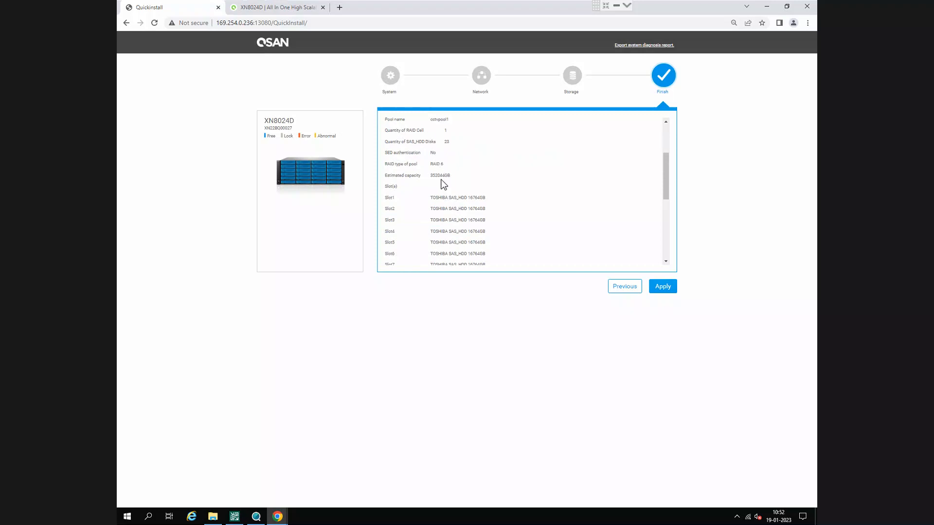
{"action": "scroll", "coordinate": [444, 184], "scroll_direction": "down", "scroll_amount": 1}
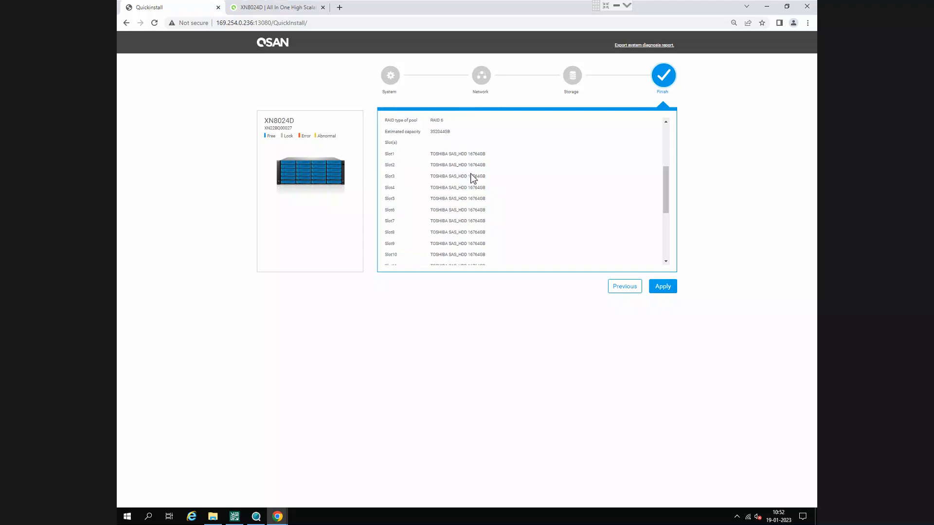
{"action": "scroll", "coordinate": [473, 179], "scroll_direction": "down", "scroll_amount": 3}
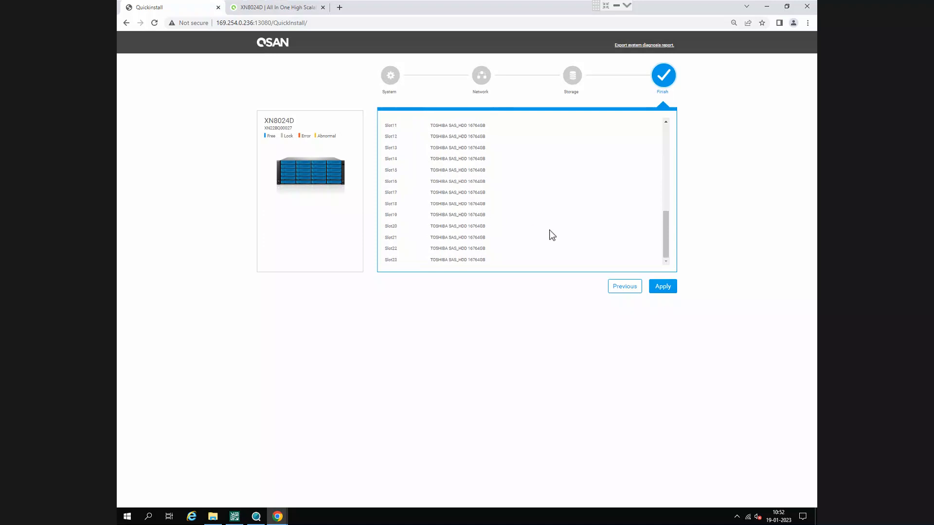
{"action": "left_click", "coordinate": [661, 288]}
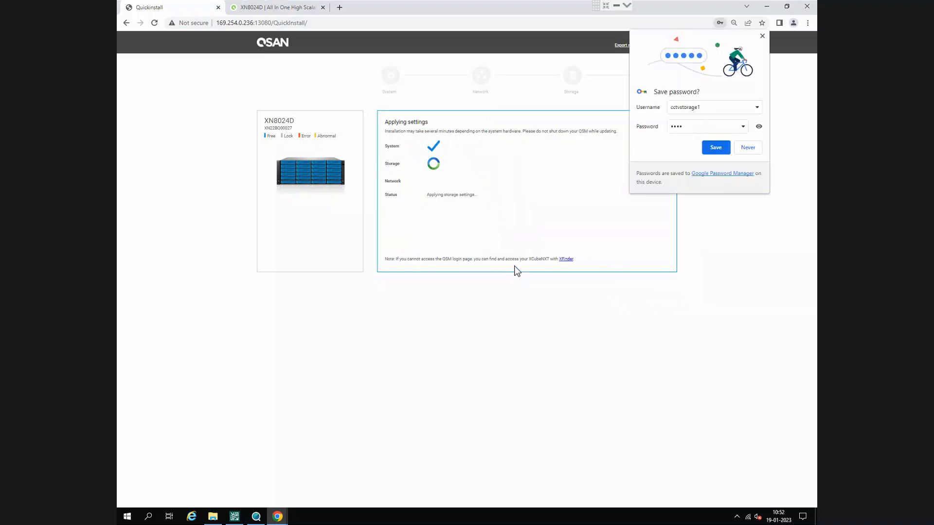
{"action": "left_click", "coordinate": [762, 38]}
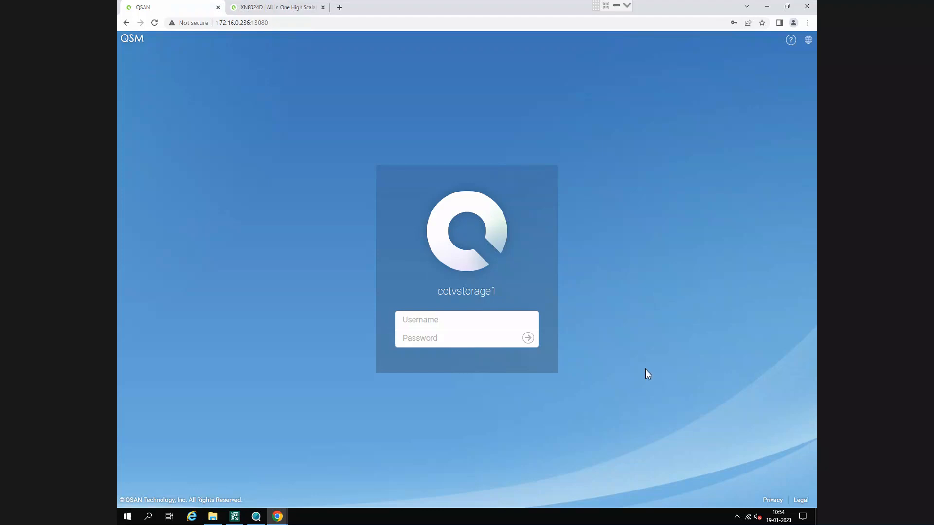
- Log in to the QSM page at 172.16.0.236:13080 as admin, replacing the autofilled password with the admin account password
{"action": "left_click", "coordinate": [267, 23]}
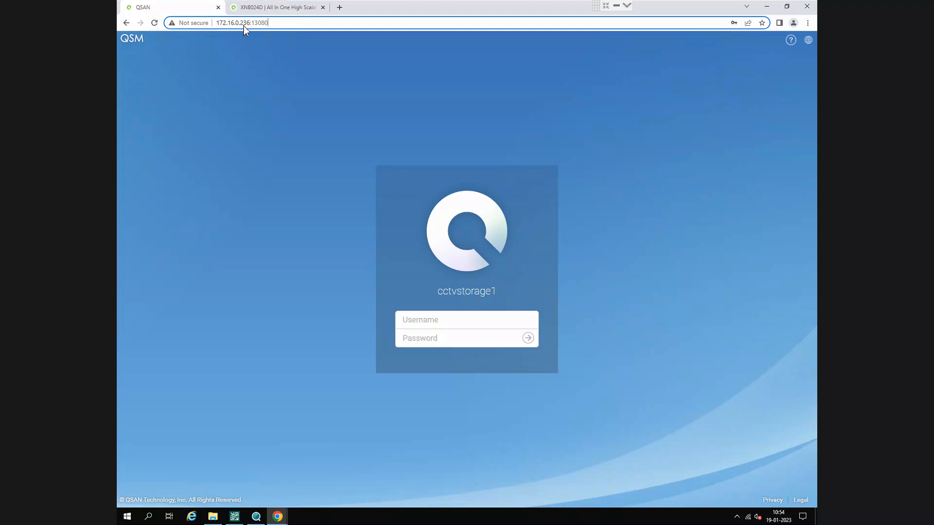
{"action": "left_click", "coordinate": [429, 327]}
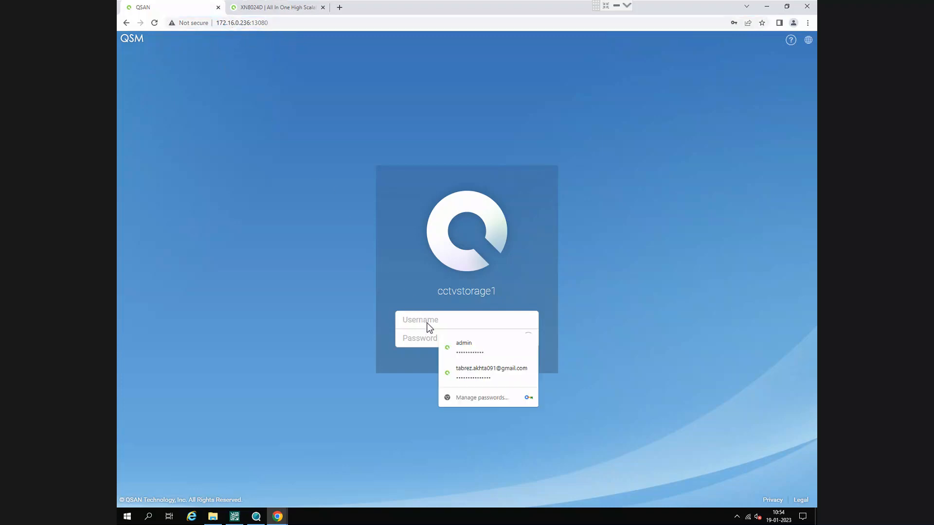
{"action": "left_click", "coordinate": [428, 380]}
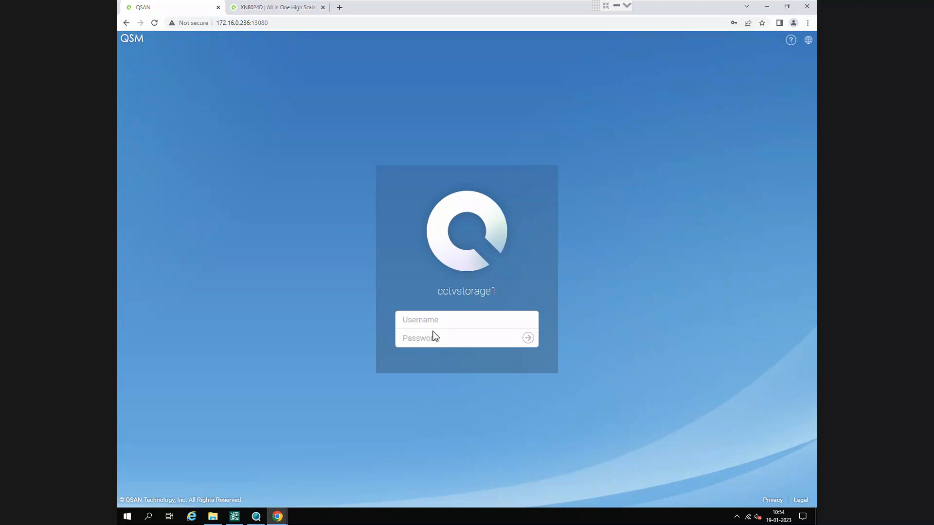
{"action": "left_click", "coordinate": [437, 323]}
{"action": "left_click", "coordinate": [465, 340]}
{"action": "left_click", "coordinate": [468, 344]}
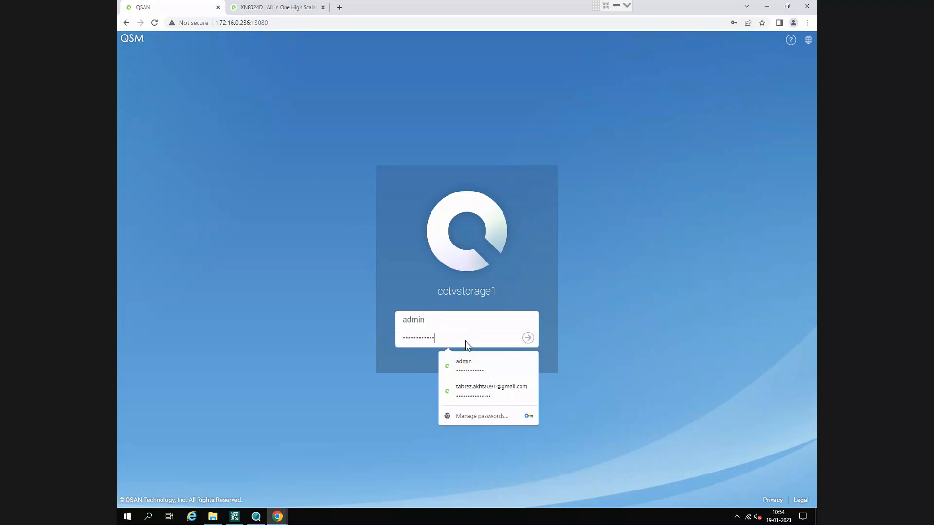
{"action": "key", "text": "ctrl+a"}
{"action": "type", "text": "1234"}
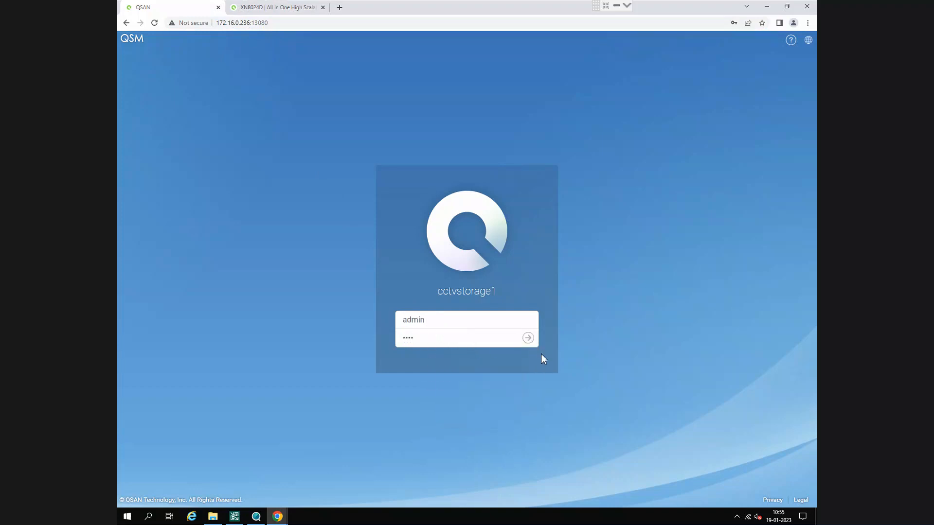
{"action": "left_click", "coordinate": [533, 339]}
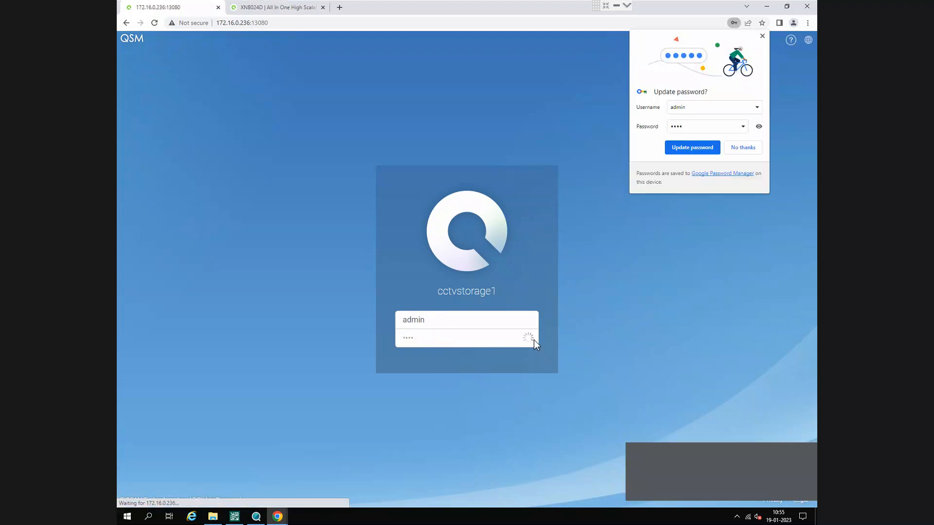
- Update the admin password saved in the browser and open the QSM Control Panel
{"action": "left_click", "coordinate": [708, 148]}
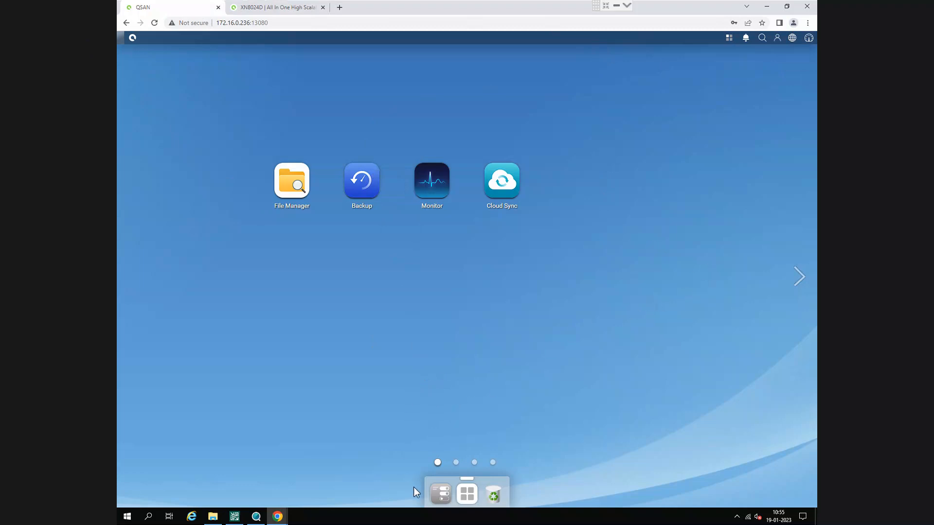
{"action": "left_click", "coordinate": [442, 494]}
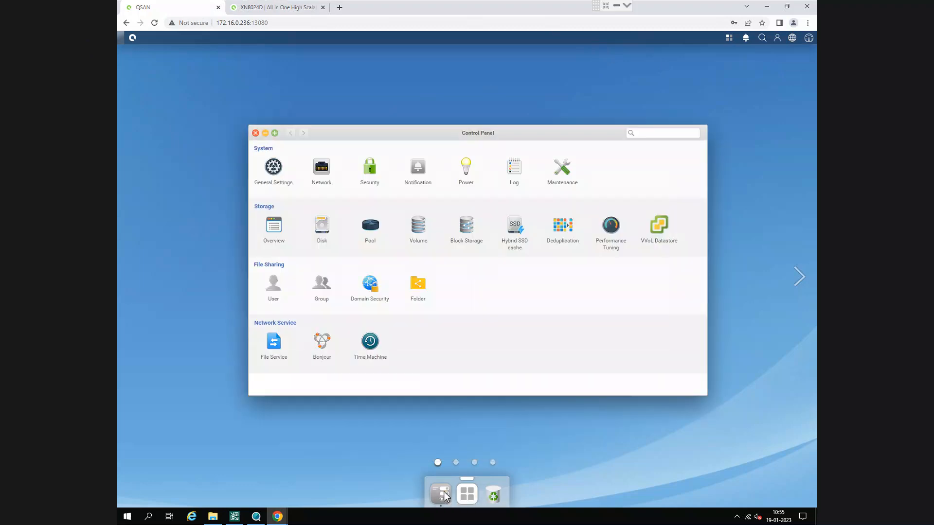
- View the storage pool's information, then examine the Localhost disk list and the details of disks across its slots
{"action": "left_click", "coordinate": [369, 234]}
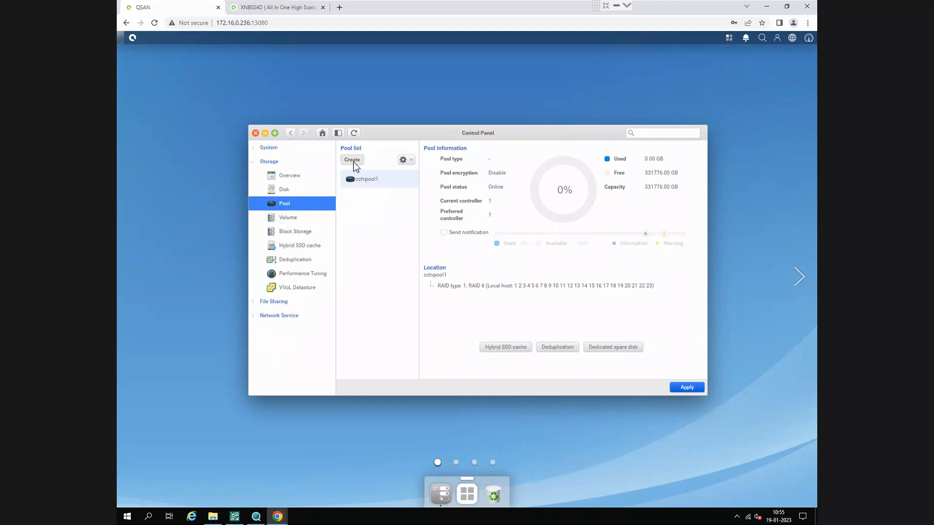
{"action": "left_click", "coordinate": [297, 191]}
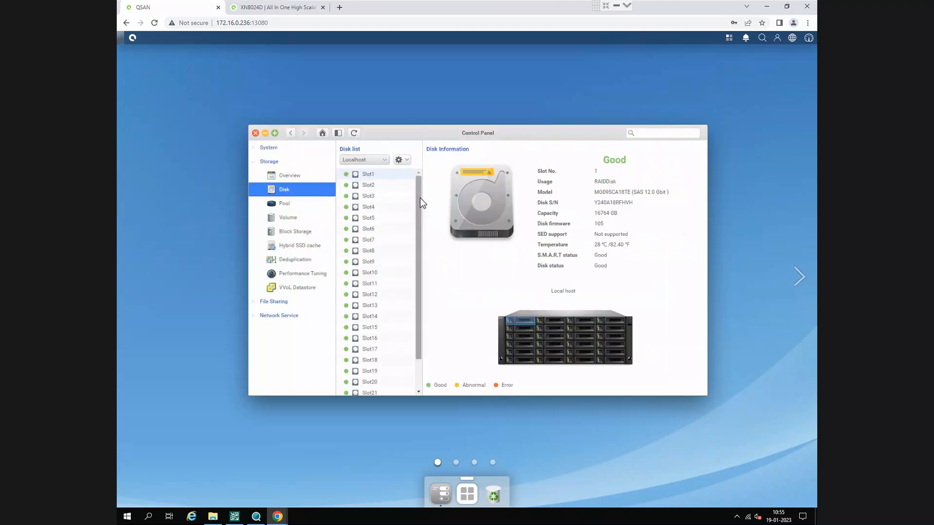
{"action": "scroll", "coordinate": [420, 197], "scroll_direction": "down", "scroll_amount": 1}
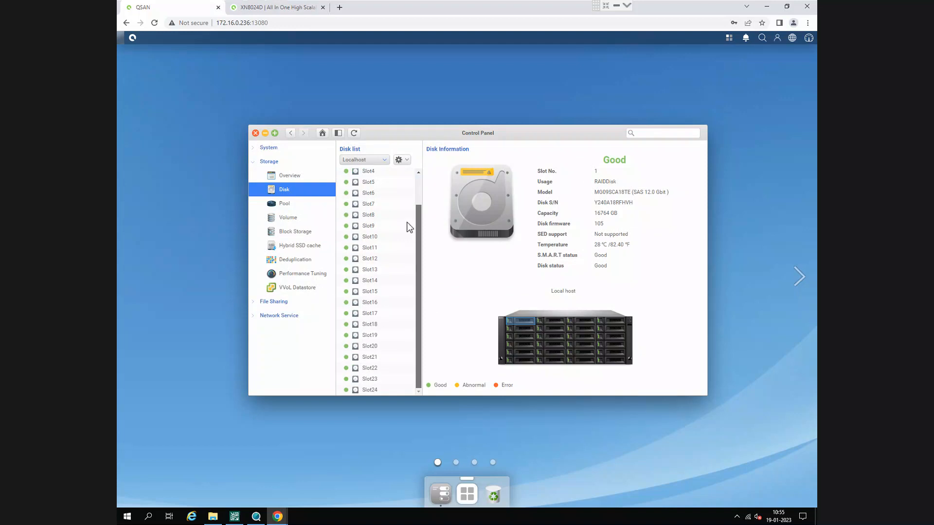
{"action": "scroll", "coordinate": [410, 228], "scroll_direction": "up", "scroll_amount": 2}
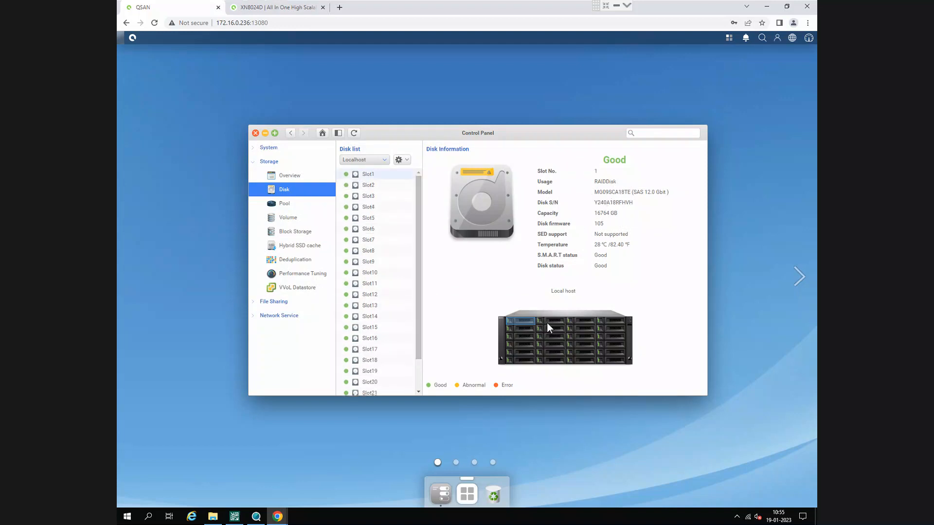
{"action": "left_click", "coordinate": [368, 185]}
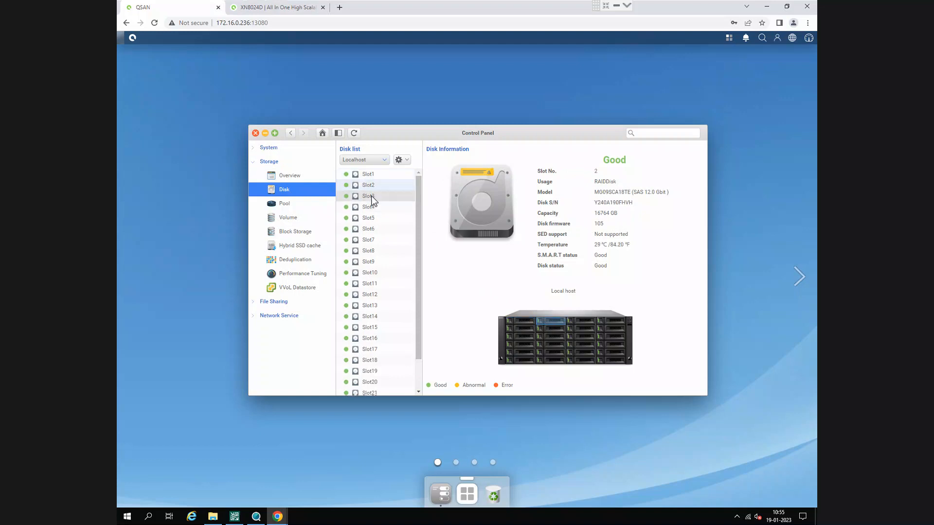
{"action": "left_click", "coordinate": [376, 197]}
{"action": "left_click", "coordinate": [376, 208]}
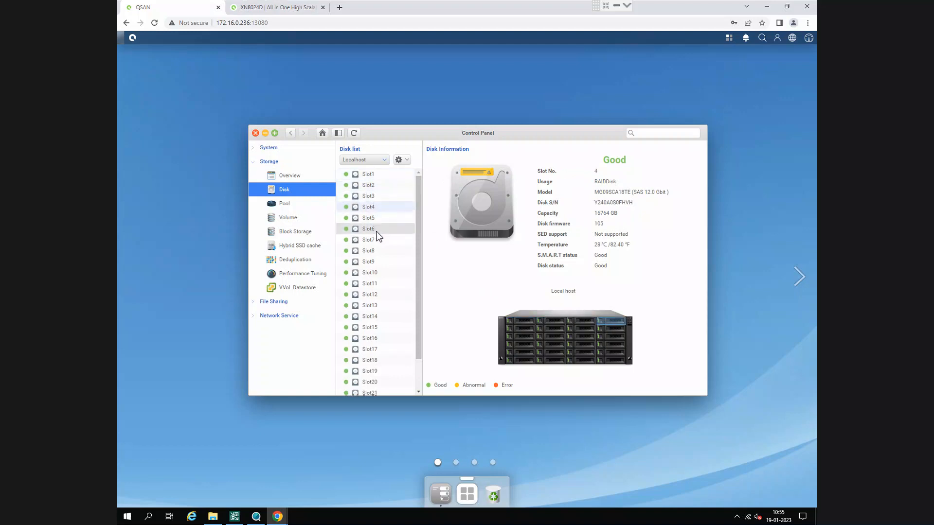
{"action": "left_click", "coordinate": [376, 230]}
{"action": "left_click", "coordinate": [377, 252]}
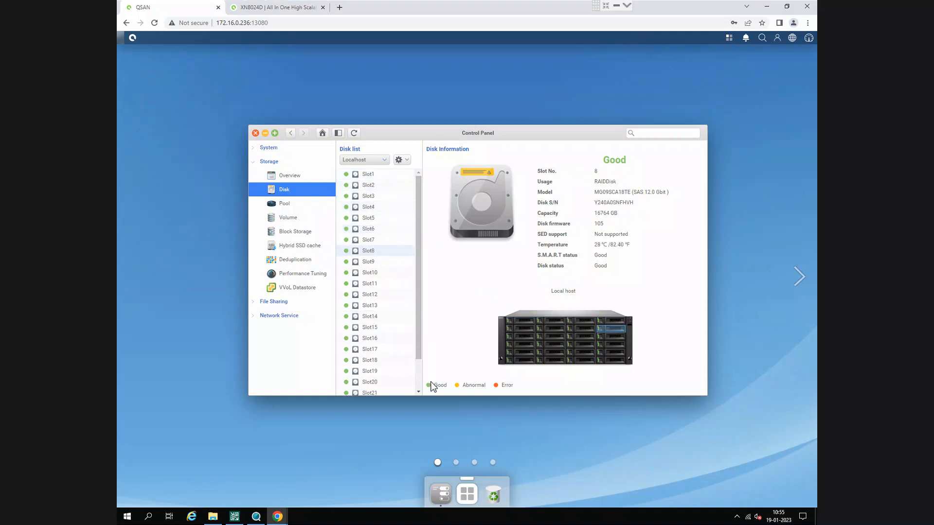
{"action": "left_click_drag", "start_coordinate": [416, 329], "coordinate": [418, 378]}
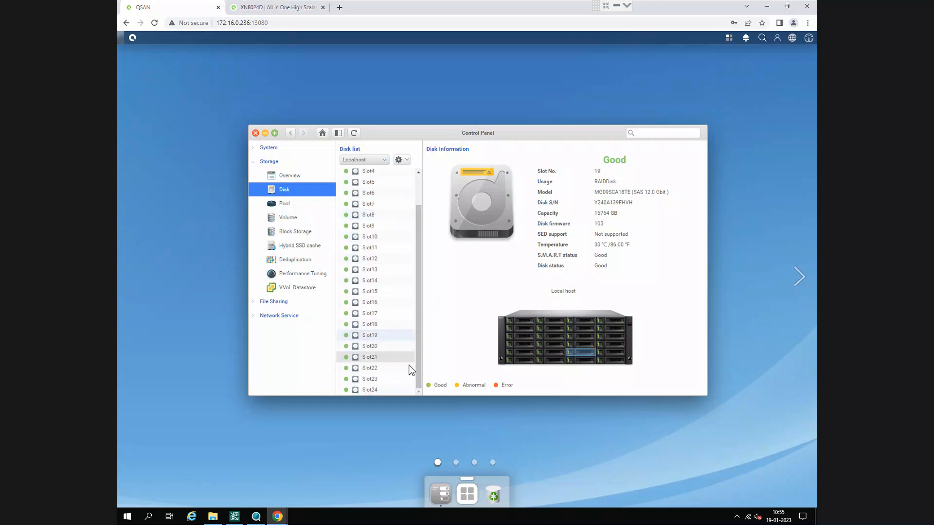
{"action": "left_click", "coordinate": [405, 379]}
{"action": "left_click_drag", "start_coordinate": [418, 342], "coordinate": [413, 187]}
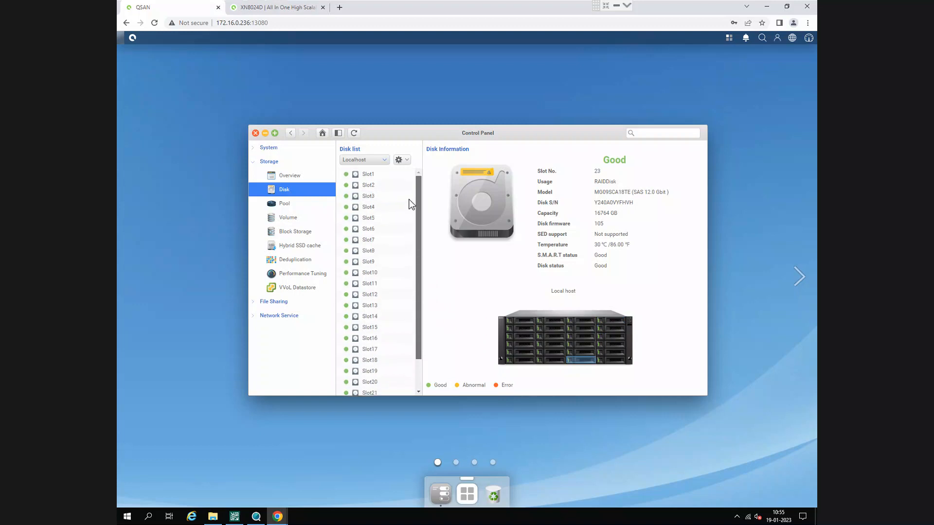
{"action": "left_click", "coordinate": [378, 173]}
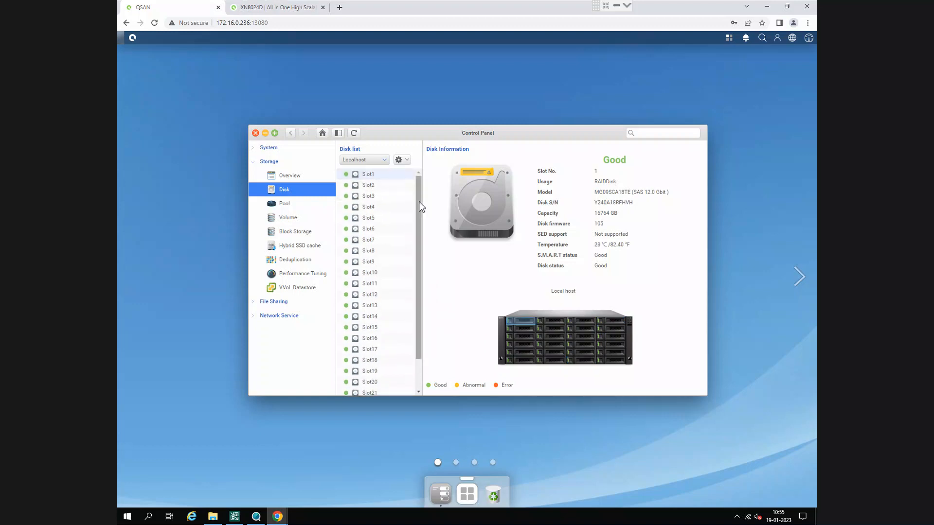
- Show the disks of Enclosure 1 and inspect the details of the disks in slots 6 and 16
{"action": "left_click", "coordinate": [384, 160]}
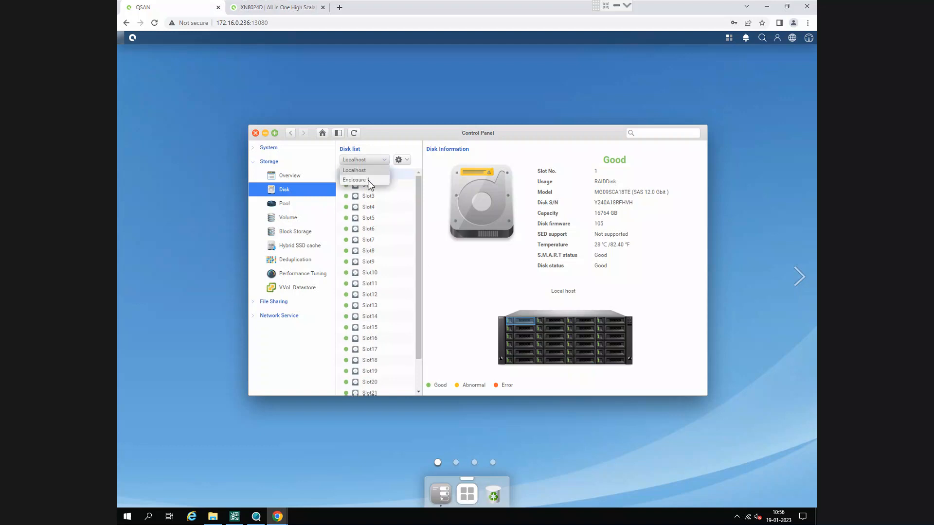
{"action": "left_click", "coordinate": [368, 181]}
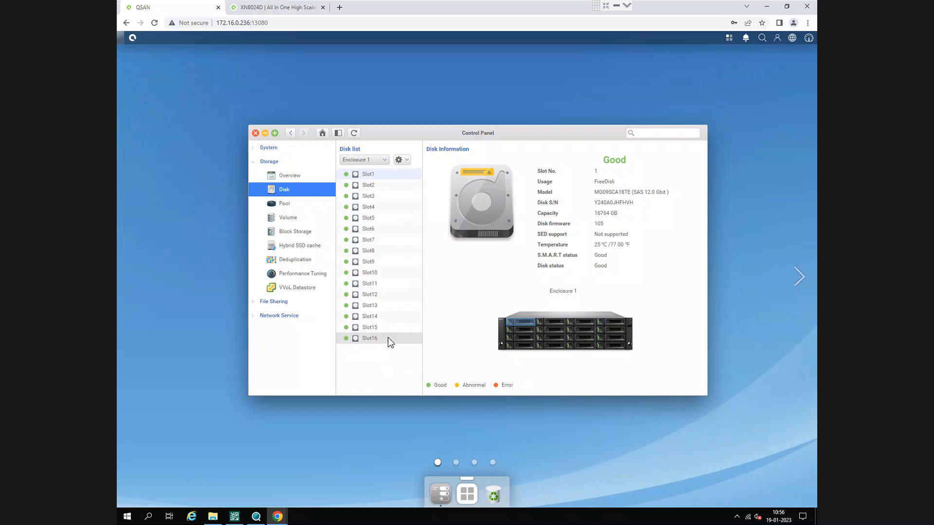
{"action": "left_click", "coordinate": [368, 228]}
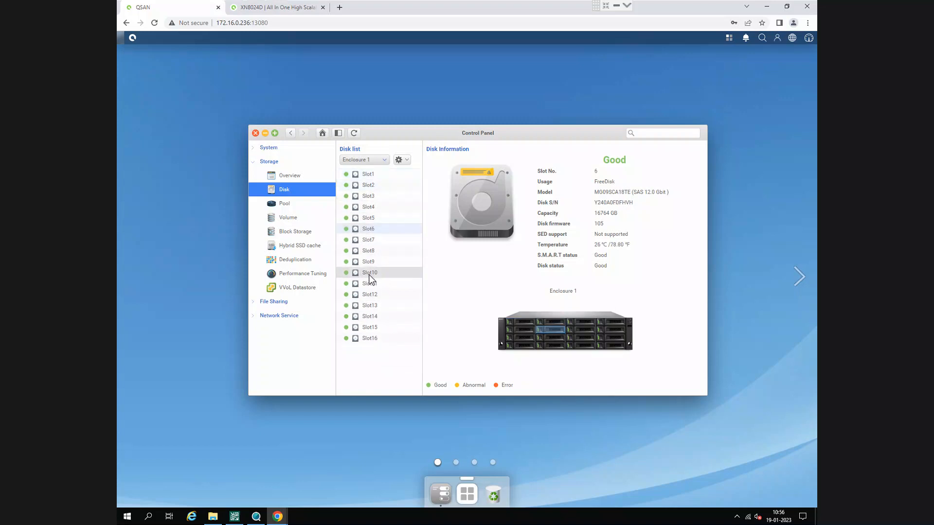
{"action": "left_click", "coordinate": [379, 337]}
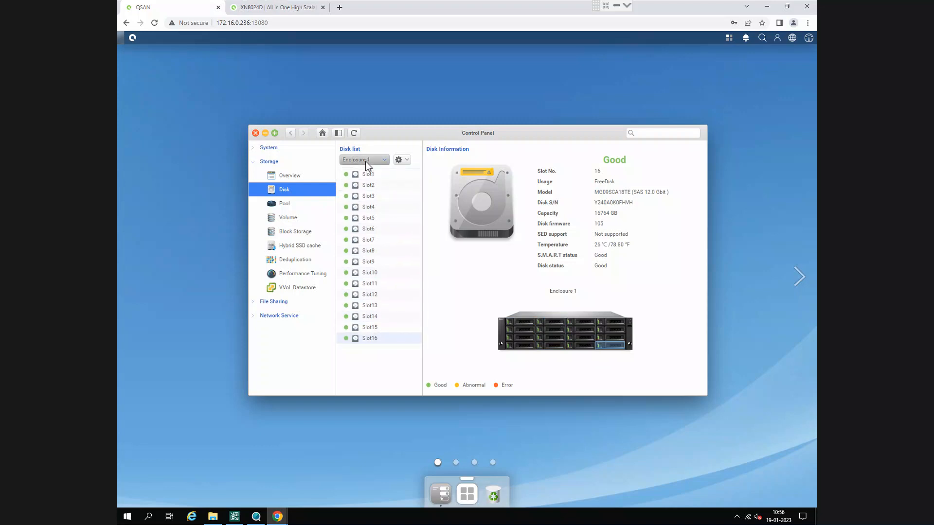
{"action": "left_click", "coordinate": [365, 161]}
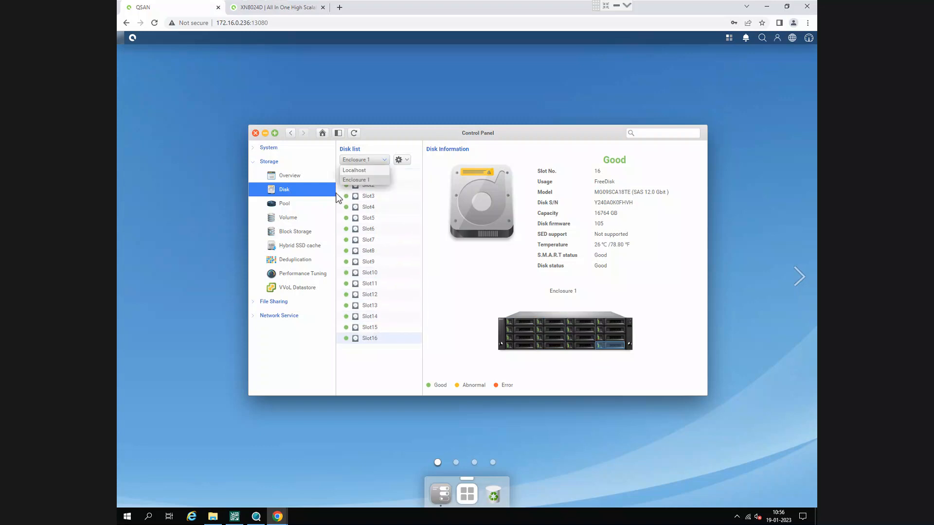
- Start creating a new storage pool, leaving Auto Tiering and SED protection disabled
{"action": "left_click", "coordinate": [313, 203]}
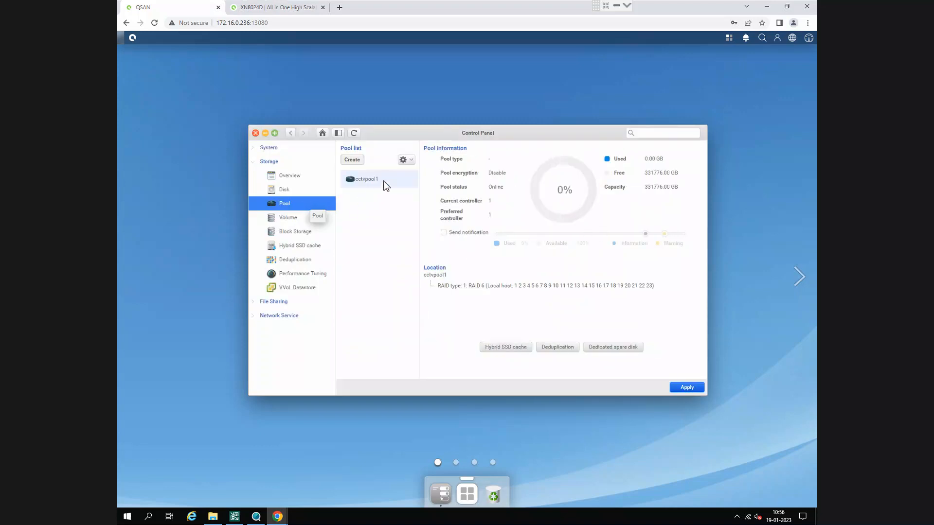
{"action": "left_click", "coordinate": [352, 161]}
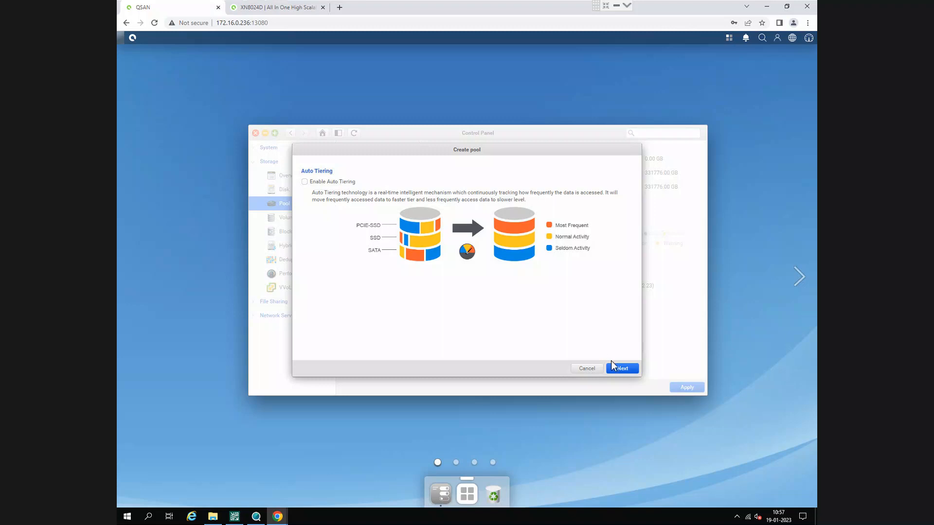
{"action": "left_click", "coordinate": [625, 371]}
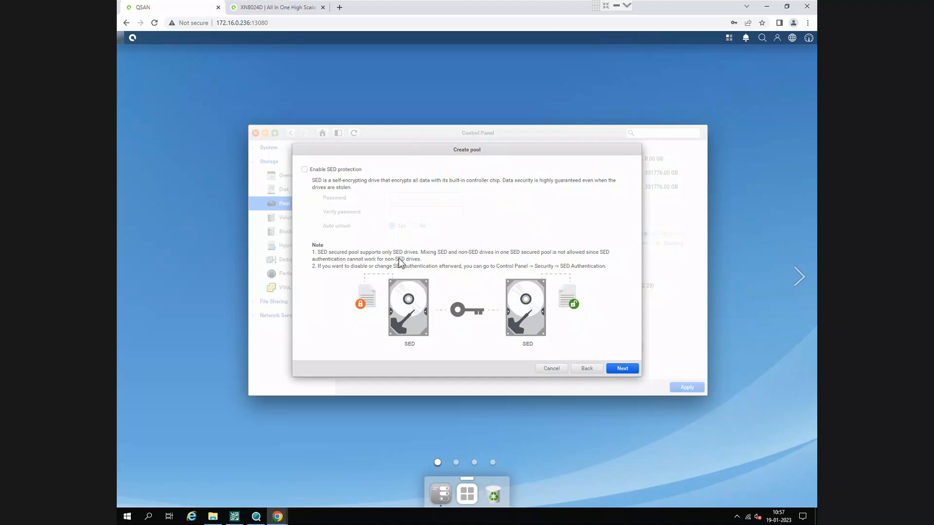
{"action": "left_click", "coordinate": [622, 369]}
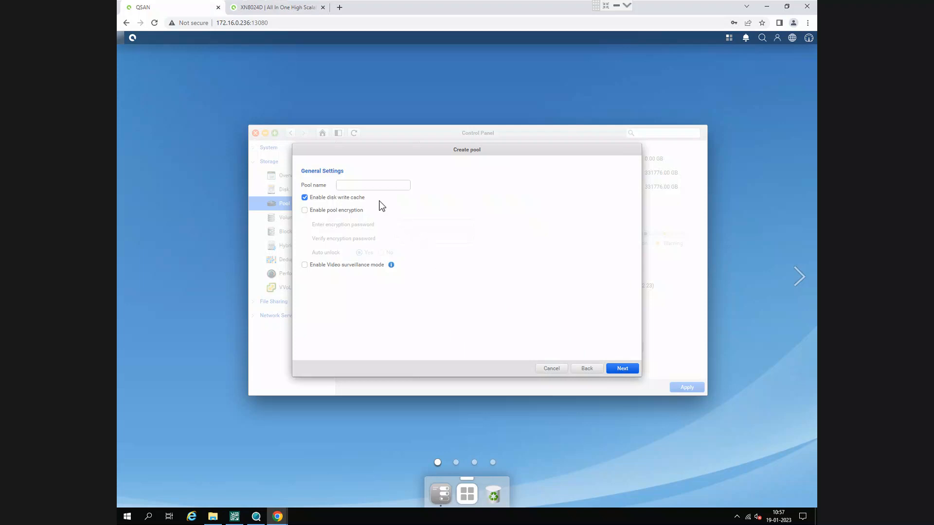
- Name the new pool cctvpool2, keep disk write cache enabled without encryption or video surveillance mode, and continue to disk selection
{"action": "left_click", "coordinate": [364, 186]}
{"action": "left_click_drag", "start_coordinate": [572, 149], "coordinate": [579, 213]}
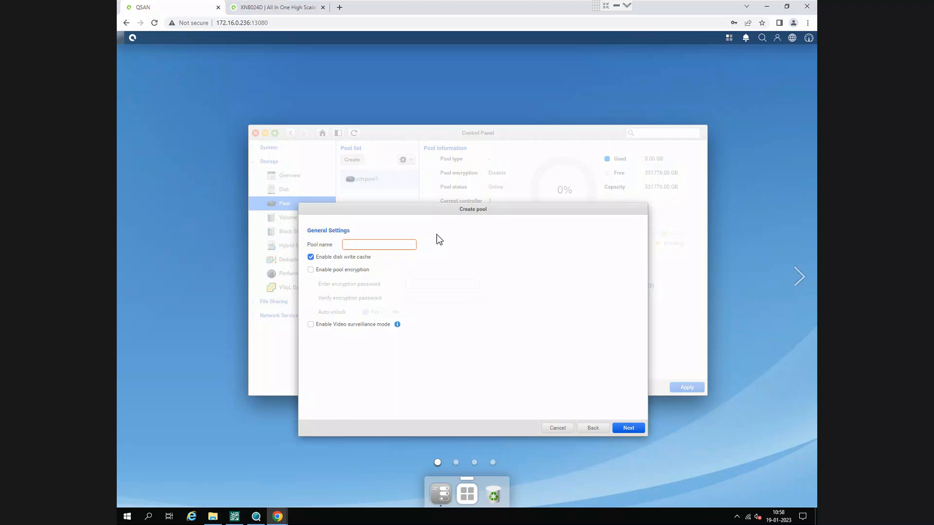
{"action": "left_click", "coordinate": [408, 246]}
{"action": "type", "text": "cctv"}
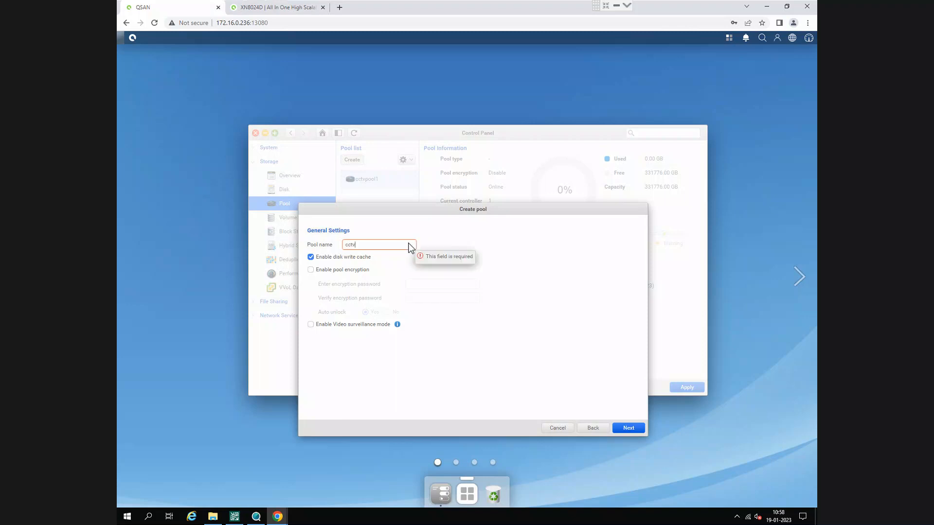
{"action": "type", "text": "pool2"}
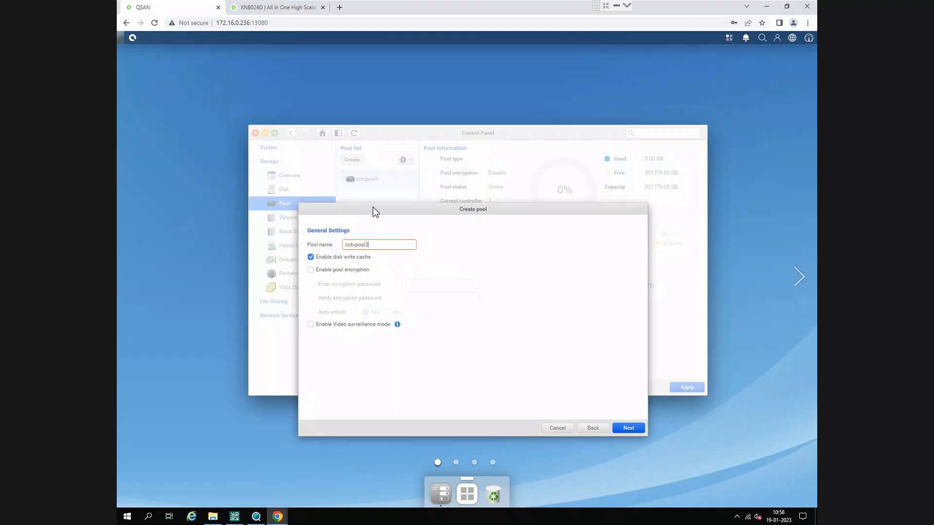
{"action": "left_click_drag", "start_coordinate": [374, 212], "coordinate": [371, 187]}
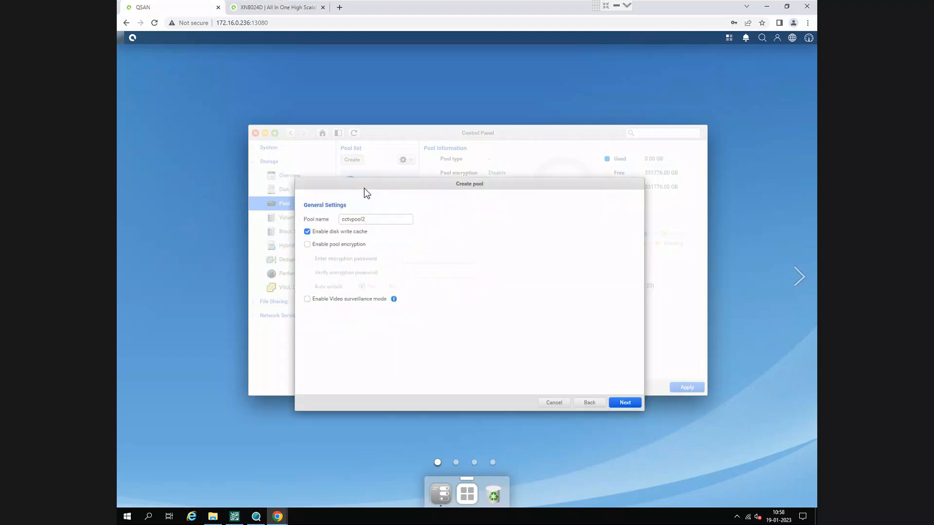
{"action": "left_click", "coordinate": [307, 232]}
{"action": "left_click", "coordinate": [307, 232]}
{"action": "mouse_move", "coordinate": [397, 301]}
{"action": "left_click", "coordinate": [619, 403]}
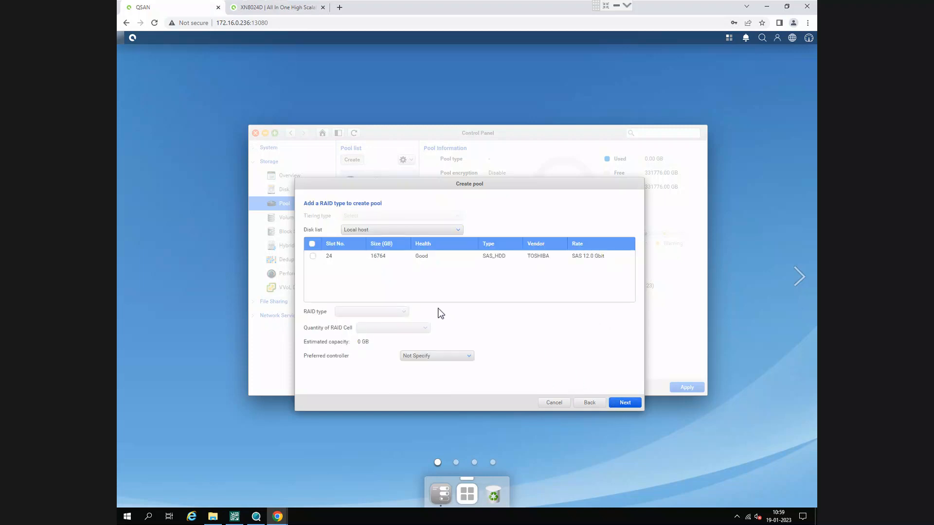
- Try selecting the Local host disk in slot 24, clear it, and compare the Local host and Enclosure 1 disk lists
{"action": "left_click", "coordinate": [313, 256]}
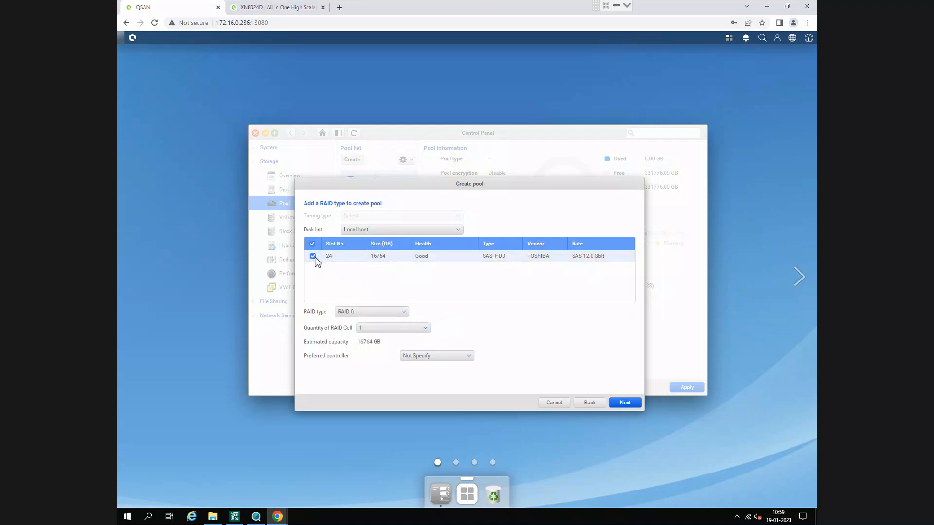
{"action": "left_click", "coordinate": [313, 256]}
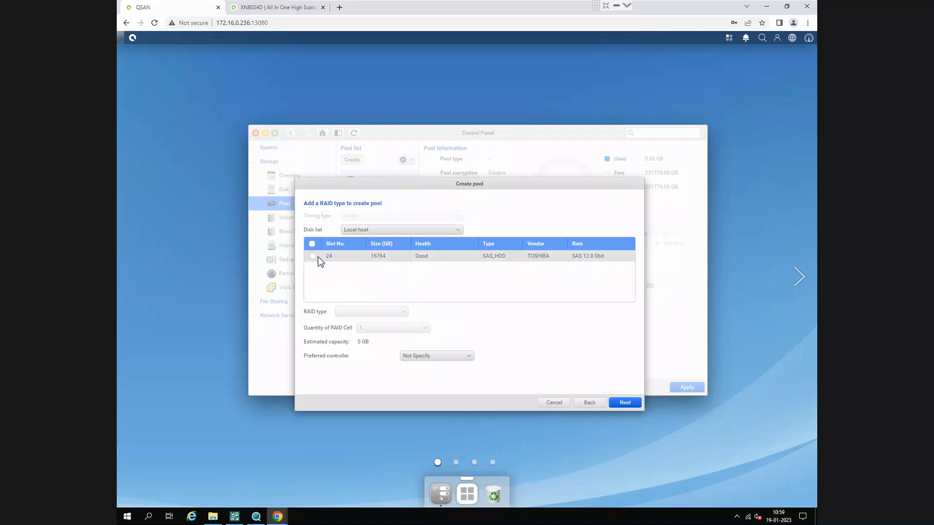
{"action": "left_click", "coordinate": [358, 231]}
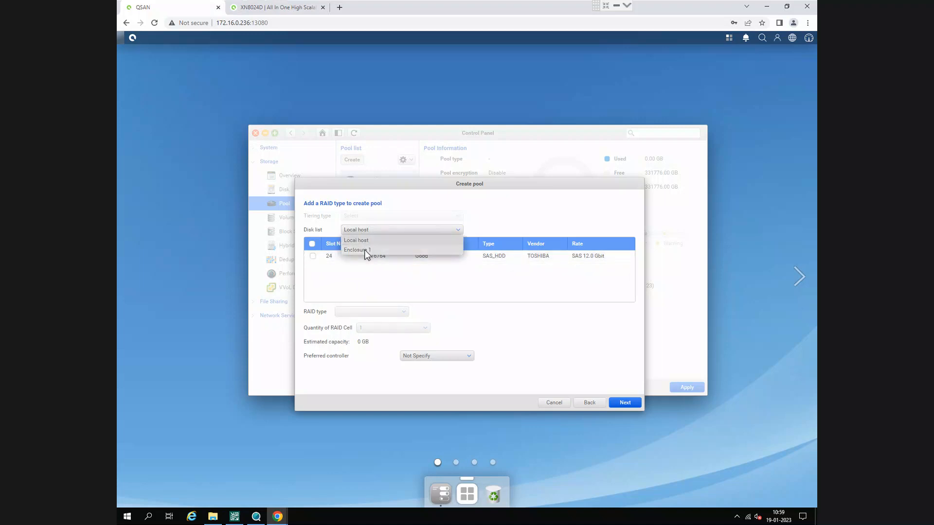
{"action": "left_click", "coordinate": [364, 250]}
{"action": "scroll", "coordinate": [368, 278], "scroll_direction": "down", "scroll_amount": 5}
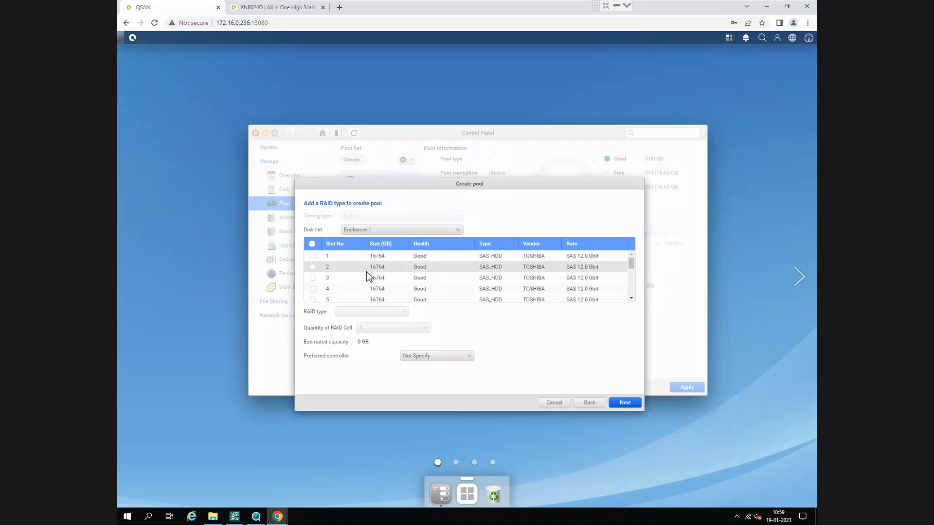
{"action": "left_click", "coordinate": [367, 233]}
{"action": "left_click", "coordinate": [371, 240]}
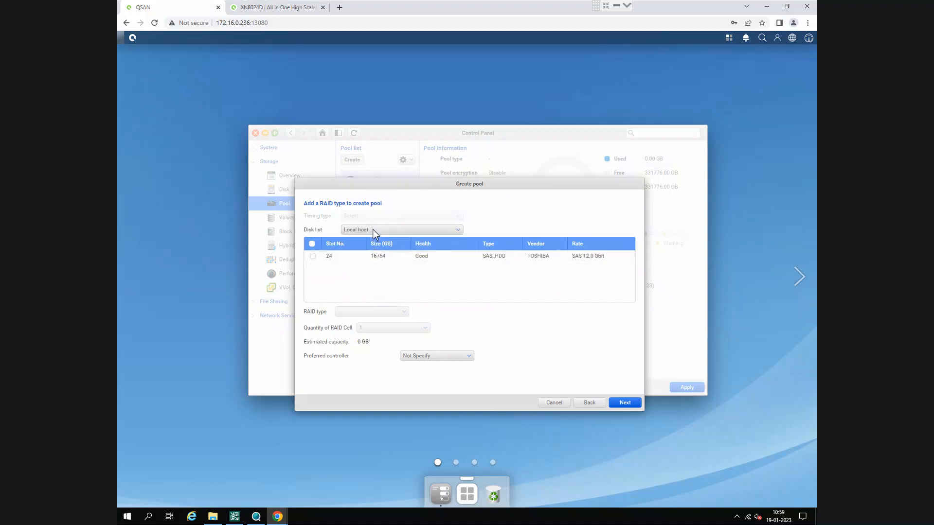
- Set the new pool's disk list to Enclosure 1 and look through its available disks
{"action": "left_click", "coordinate": [374, 230]}
{"action": "left_click", "coordinate": [381, 250]}
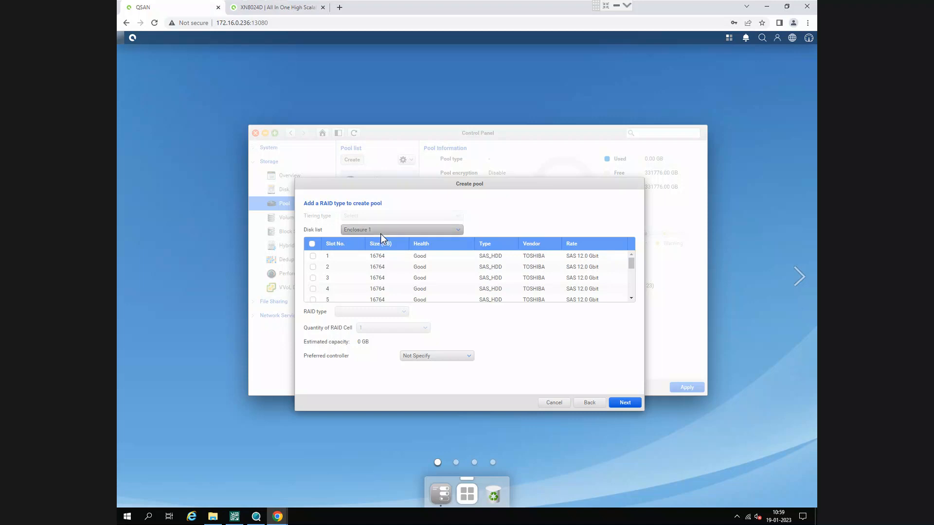
{"action": "left_click", "coordinate": [380, 233]}
{"action": "left_click", "coordinate": [372, 250]}
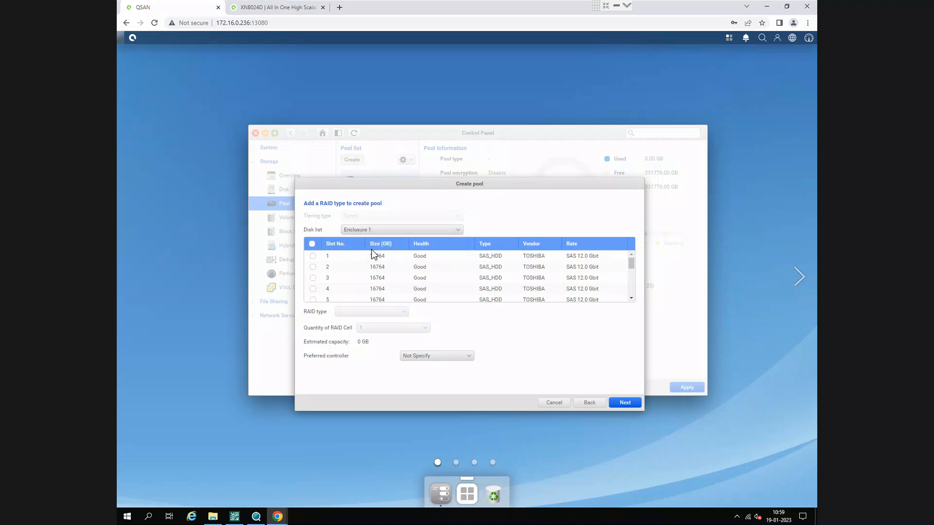
{"action": "scroll", "coordinate": [375, 262], "scroll_direction": "down", "scroll_amount": 4}
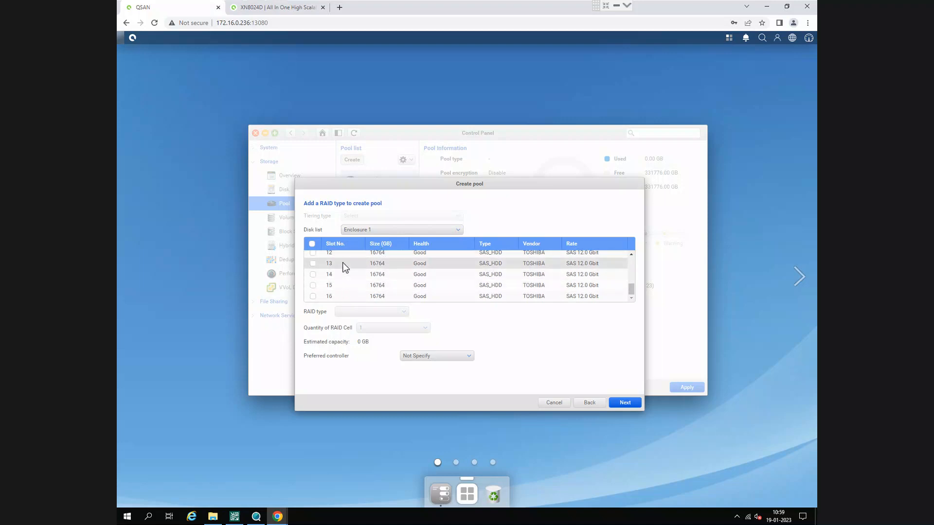
{"action": "scroll", "coordinate": [354, 272], "scroll_direction": "up", "scroll_amount": 4}
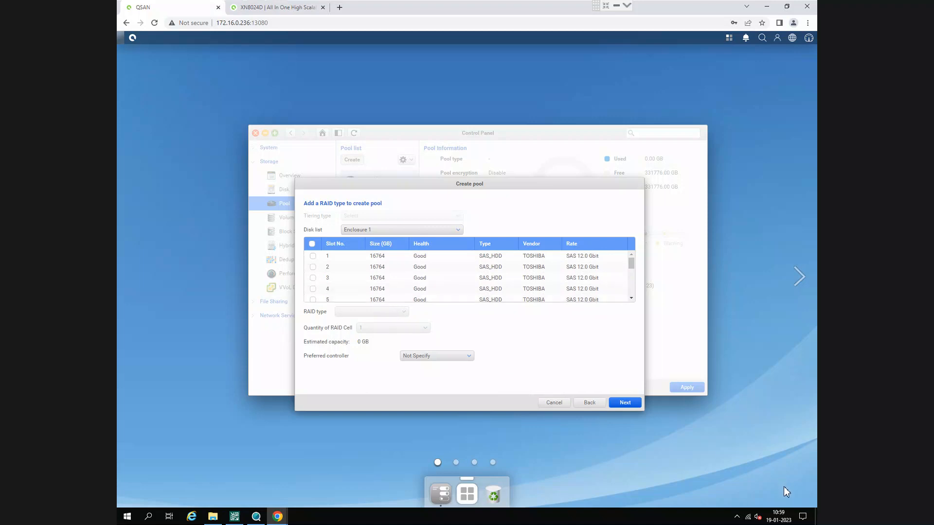
{"action": "left_click", "coordinate": [373, 232]}
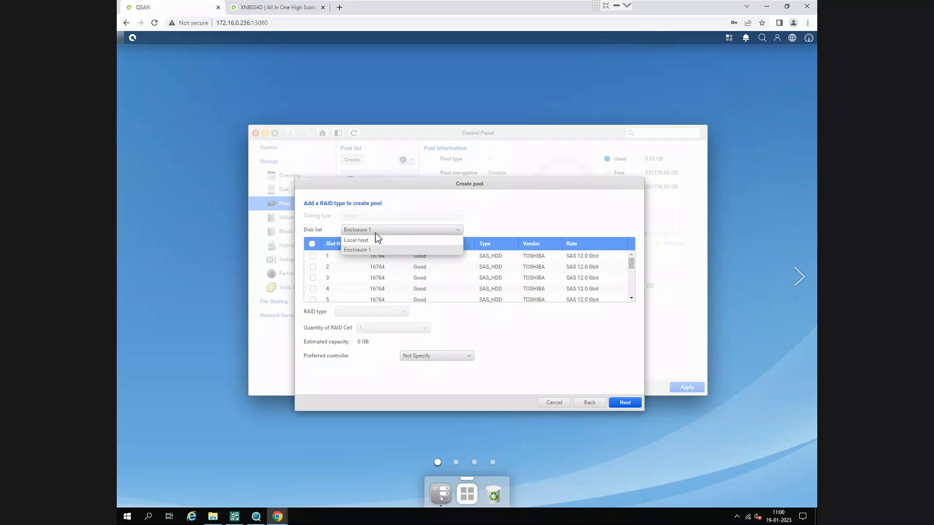
{"action": "left_click", "coordinate": [376, 249]}
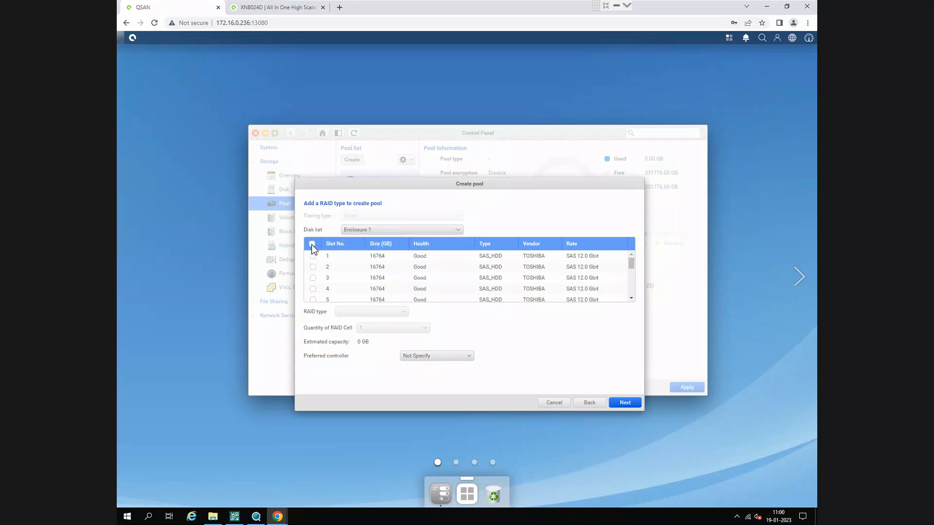
- Select all Enclosure 1 disks for cctvpool2 except the one in slot 16
{"action": "left_click", "coordinate": [311, 244]}
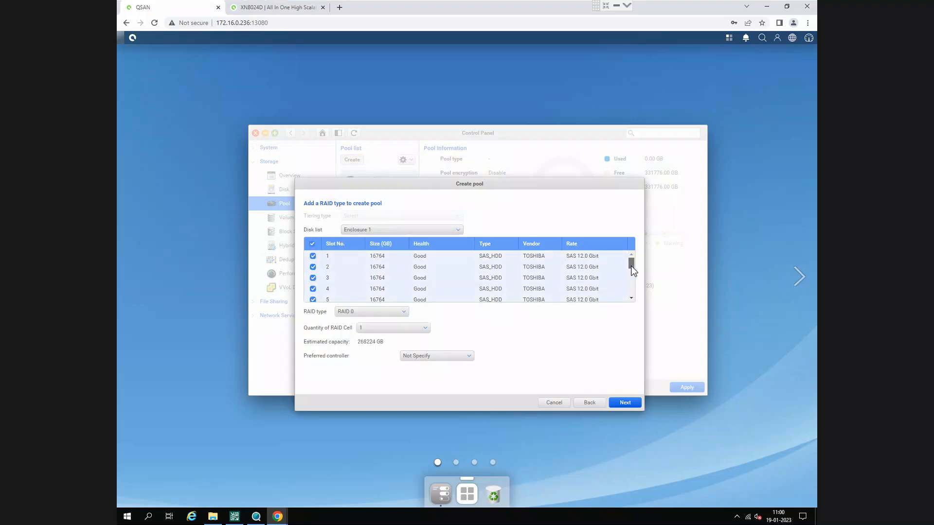
{"action": "left_click_drag", "start_coordinate": [631, 263], "coordinate": [631, 306]}
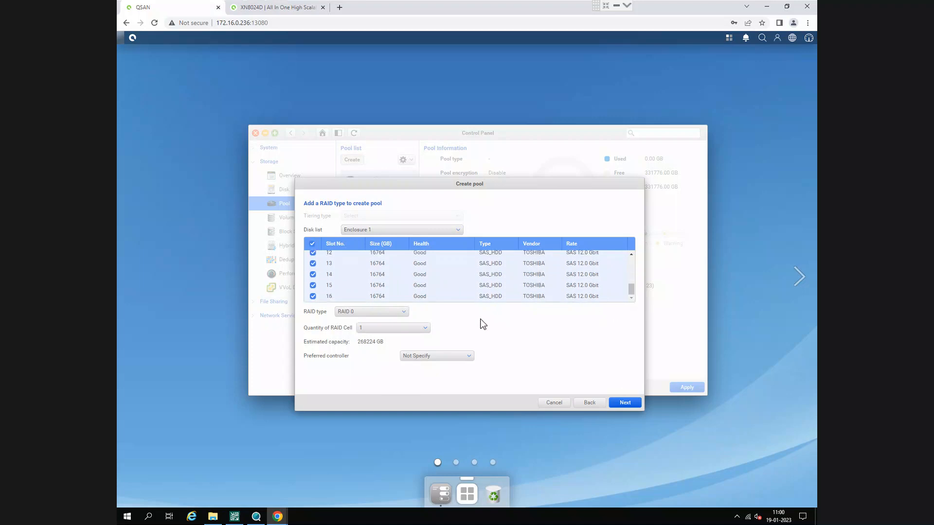
{"action": "left_click", "coordinate": [313, 296]}
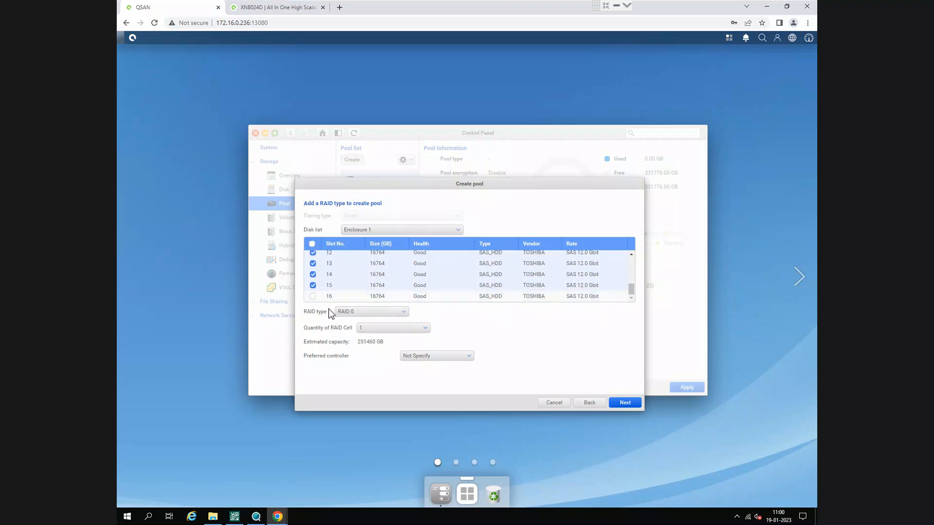
- Set the pool's RAID type to RAID 6 and preferred controller to Controller 1, and continue to the spare disk settings
{"action": "left_click", "coordinate": [359, 311]}
{"action": "left_click", "coordinate": [355, 351]}
{"action": "left_click", "coordinate": [427, 357]}
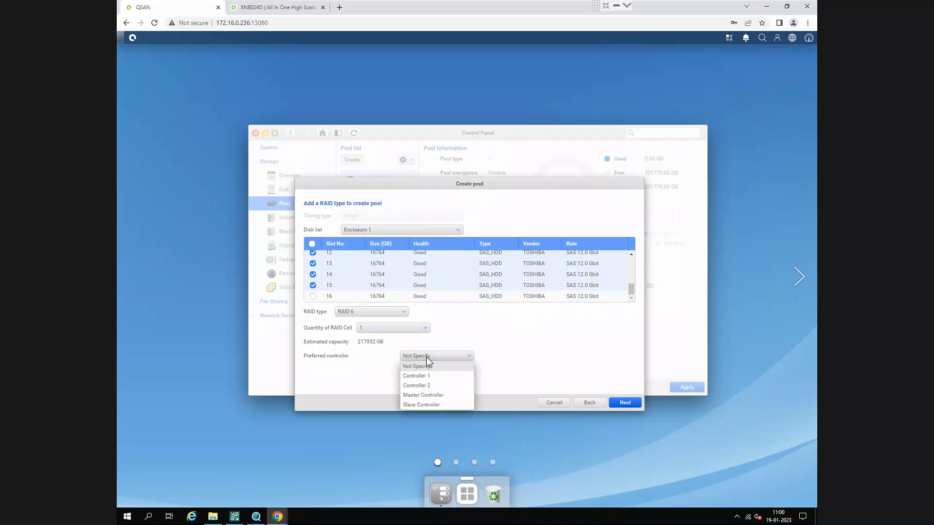
{"action": "left_click", "coordinate": [446, 377]}
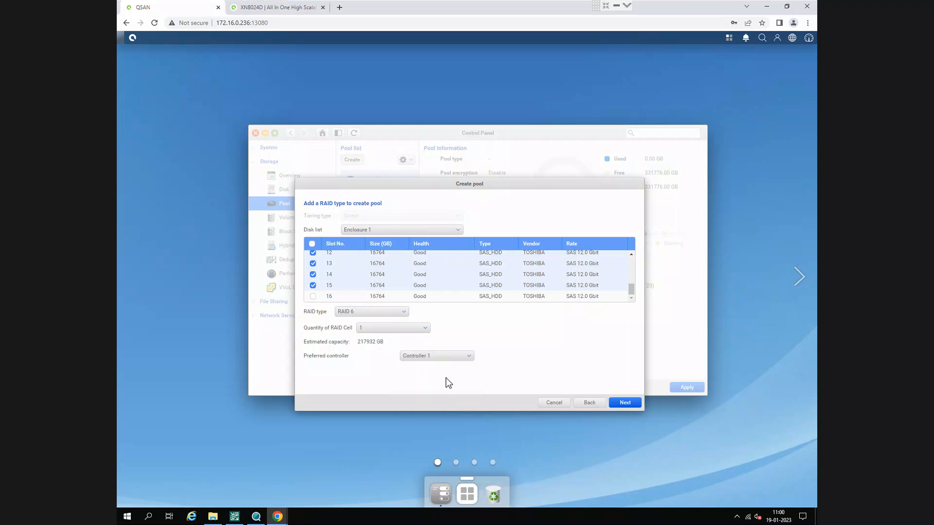
{"action": "scroll", "coordinate": [414, 295], "scroll_direction": "up", "scroll_amount": 5}
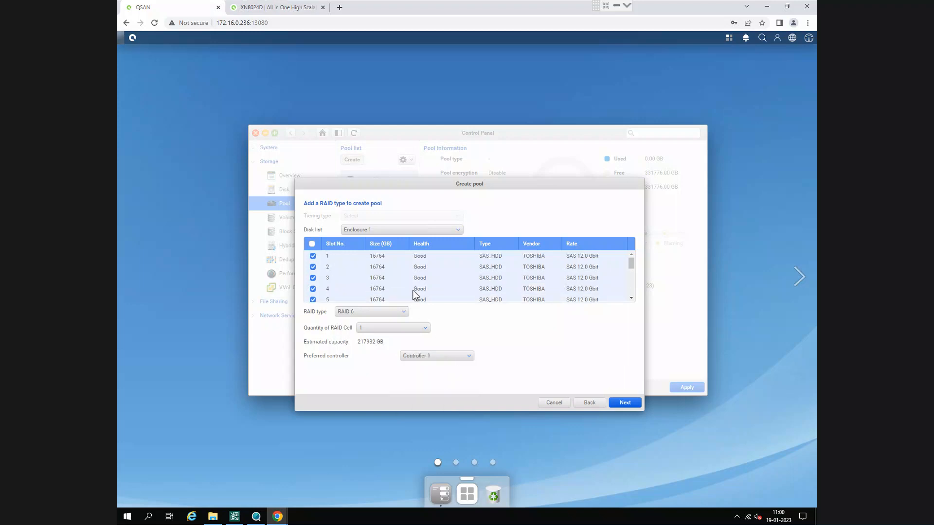
{"action": "left_click", "coordinate": [623, 404]}
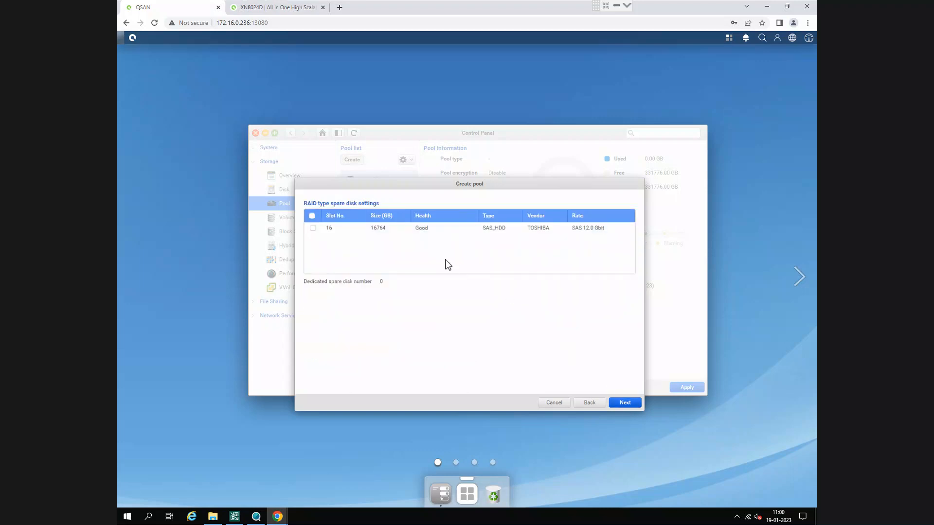
- Assign disk 16 as the dedicated spare, review the pool summary, create cctvpool2 and select it in the pool list
{"action": "left_click", "coordinate": [313, 228]}
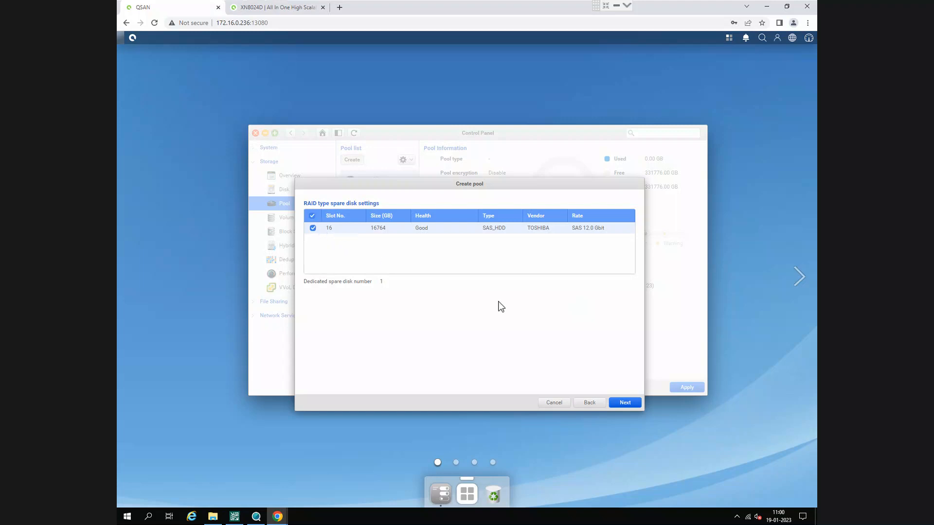
{"action": "left_click", "coordinate": [618, 403]}
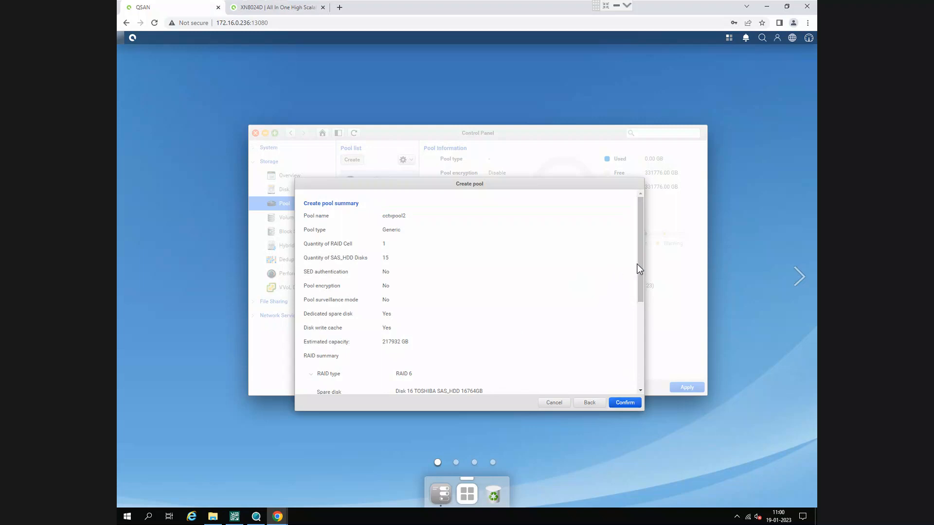
{"action": "left_click_drag", "start_coordinate": [640, 267], "coordinate": [642, 280]}
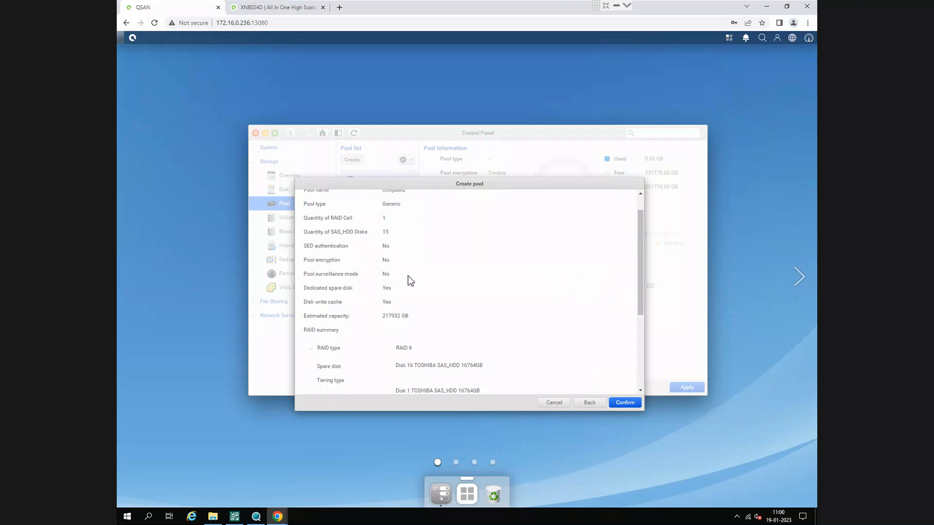
{"action": "scroll", "coordinate": [410, 281], "scroll_direction": "down", "scroll_amount": 5}
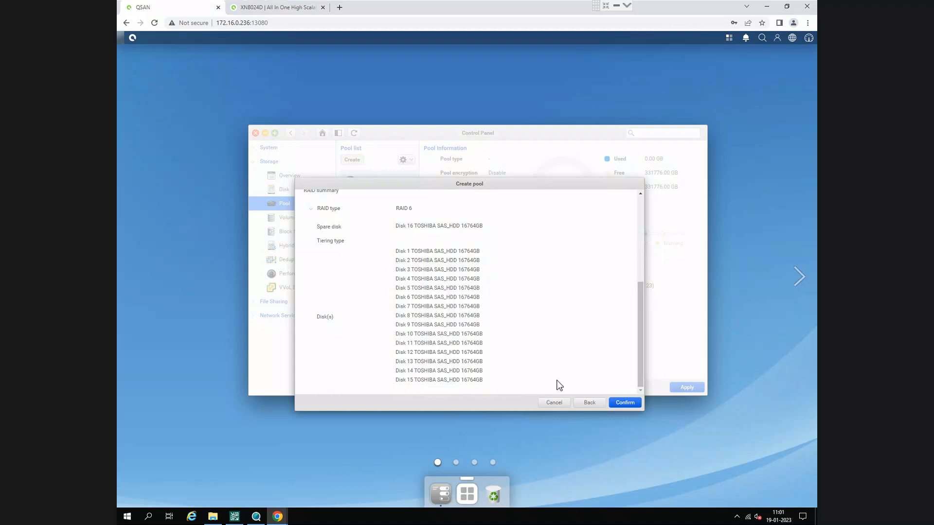
{"action": "left_click", "coordinate": [625, 403]}
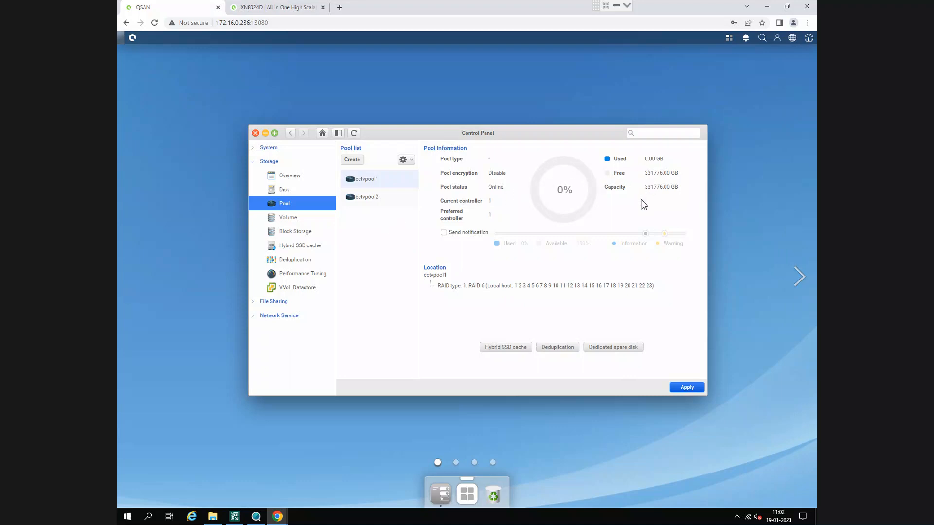
{"action": "left_click", "coordinate": [377, 197]}
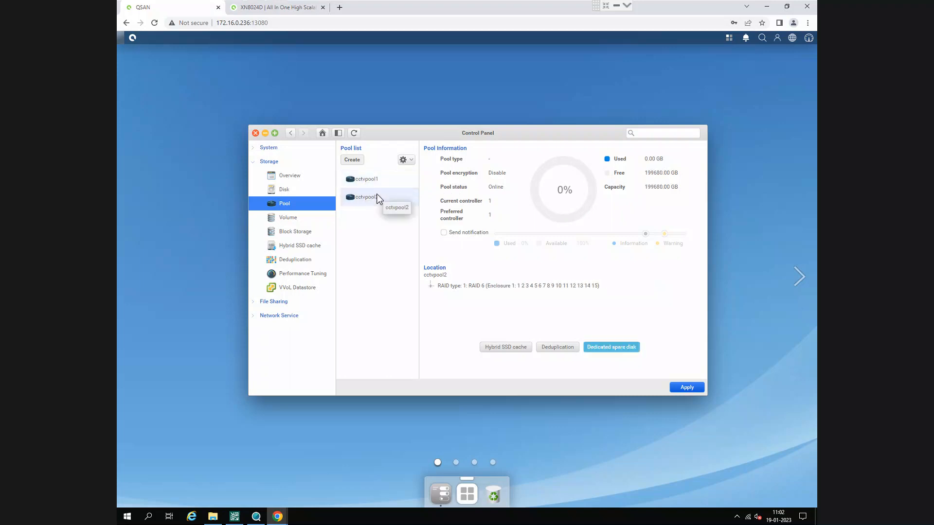
- Start a new volume named volume1 on cctvpool1 with a rough capacity of about 231,381 GB
{"action": "left_click", "coordinate": [301, 219]}
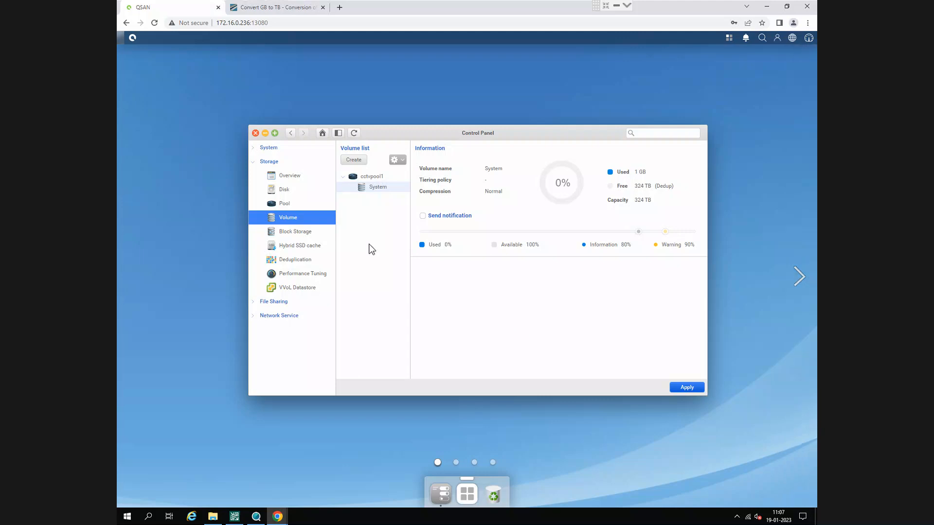
{"action": "left_click", "coordinate": [359, 160]}
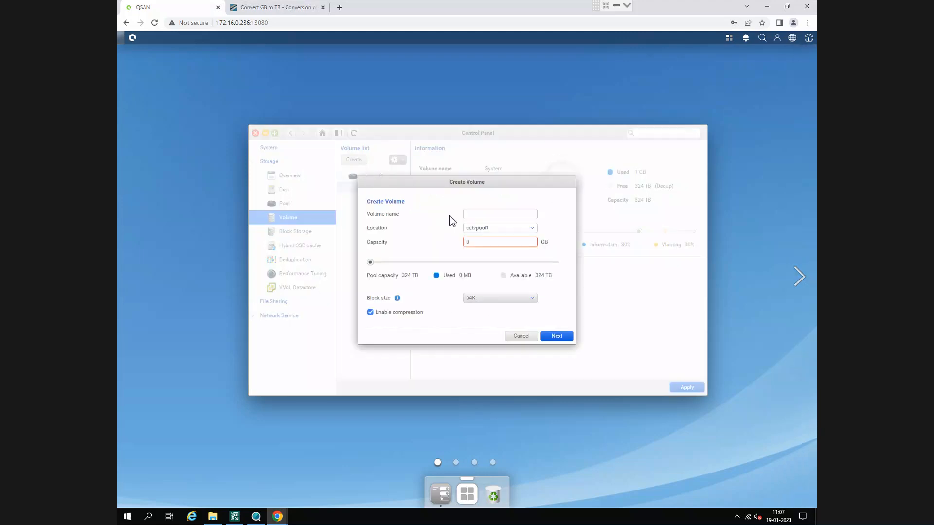
{"action": "left_click", "coordinate": [484, 221]}
{"action": "type", "text": "olum"}
{"action": "key", "text": "BackSpace"}
{"action": "left_click_drag", "start_coordinate": [369, 263], "coordinate": [502, 271]}
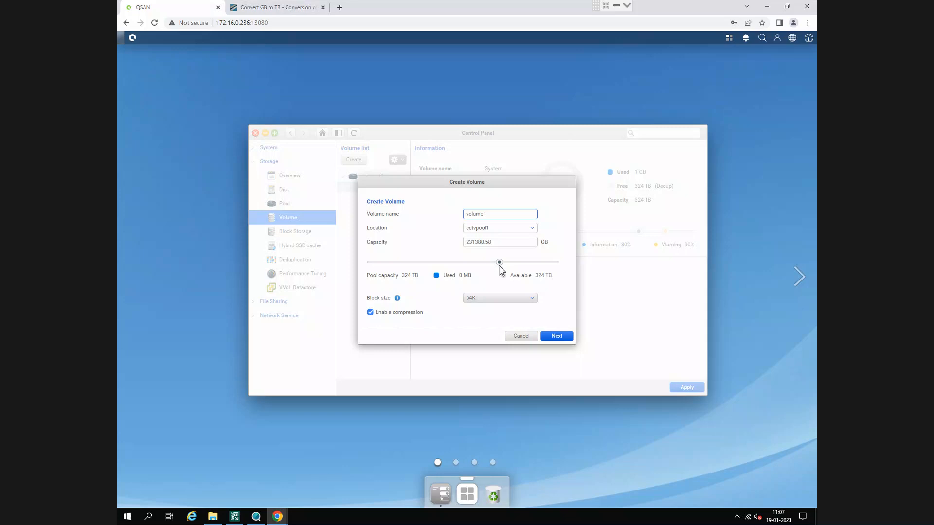
- Copy the GB value from the GB-to-TB converter page and set volume1's capacity to 229376 GB
{"action": "left_click", "coordinate": [288, 8]}
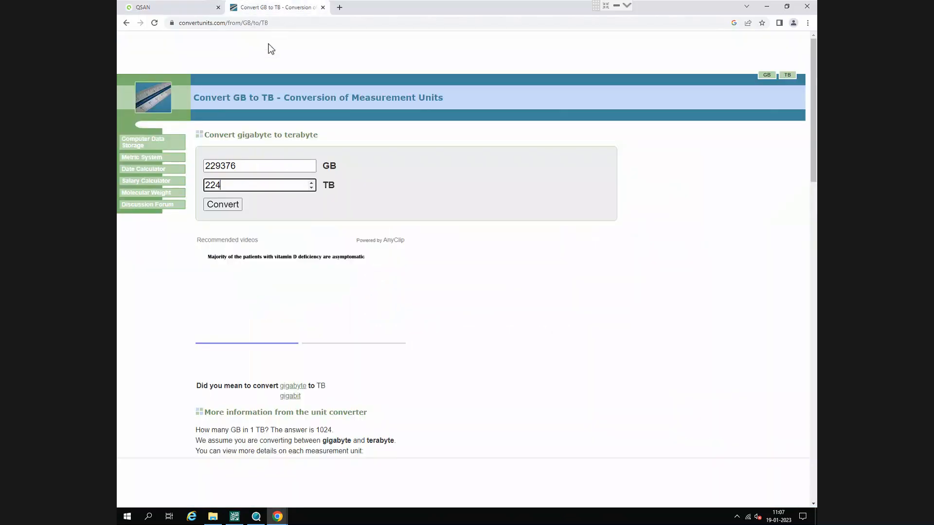
{"action": "left_click", "coordinate": [252, 170]}
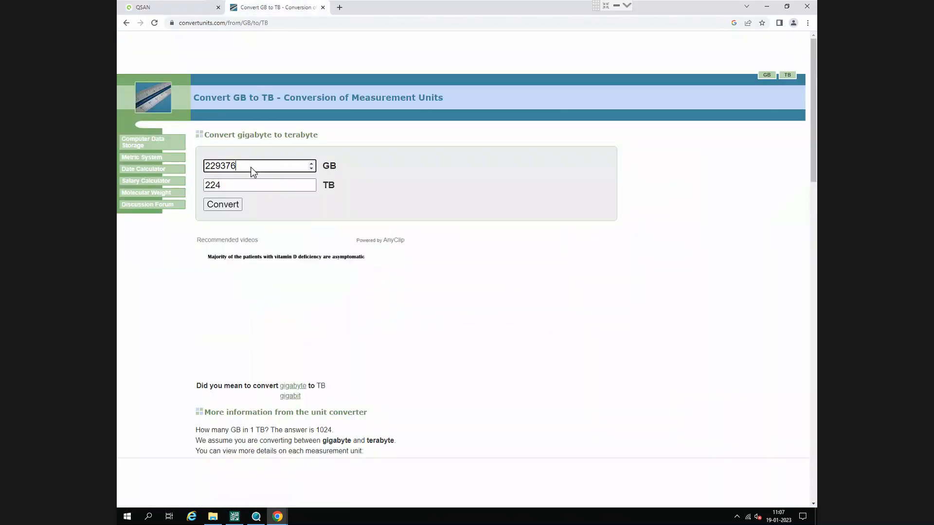
{"action": "double_click", "coordinate": [251, 167]}
{"action": "key", "text": "ctrl+c"}
{"action": "left_click", "coordinate": [198, 9]}
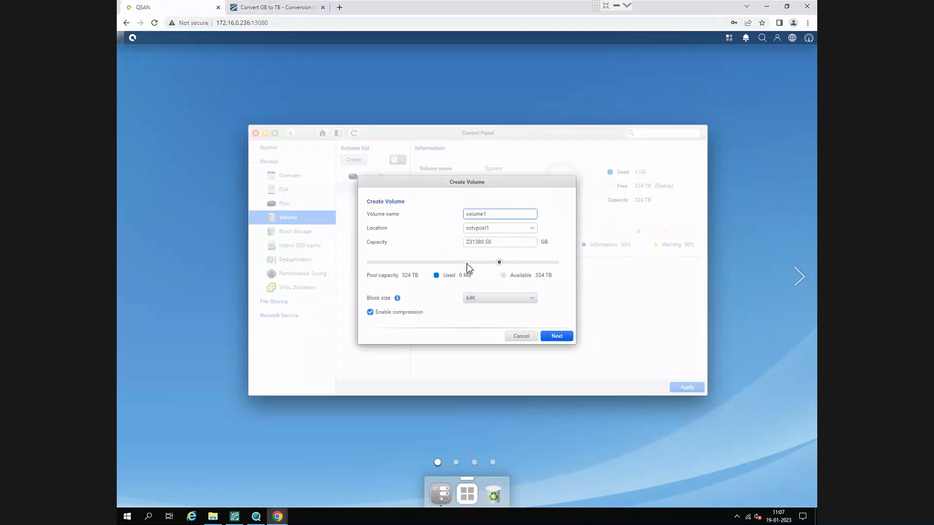
{"action": "left_click_drag", "start_coordinate": [495, 244], "coordinate": [435, 239]}
{"action": "key", "text": "ctrl+v"}
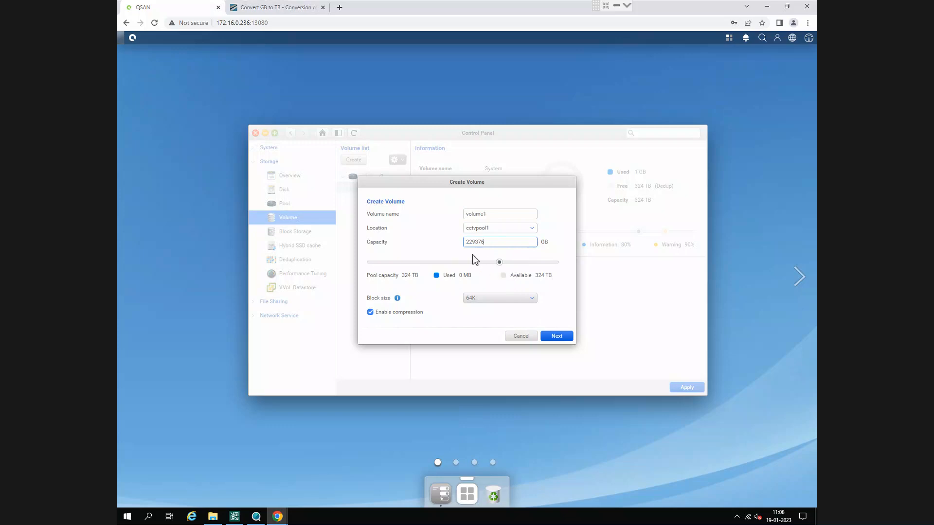
- Disable compression for volume1, keep the 64K block size, and confirm its creation after checking the summary
{"action": "left_click", "coordinate": [395, 315]}
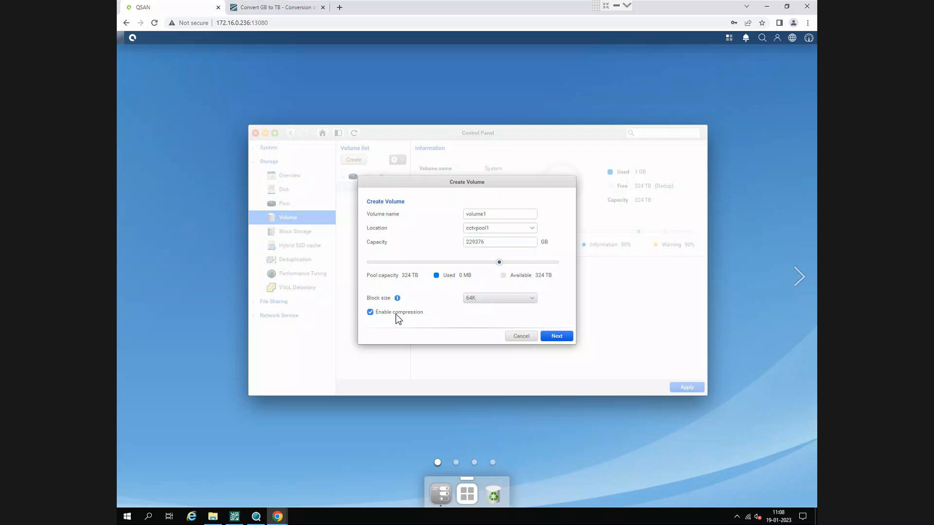
{"action": "left_click", "coordinate": [487, 307]}
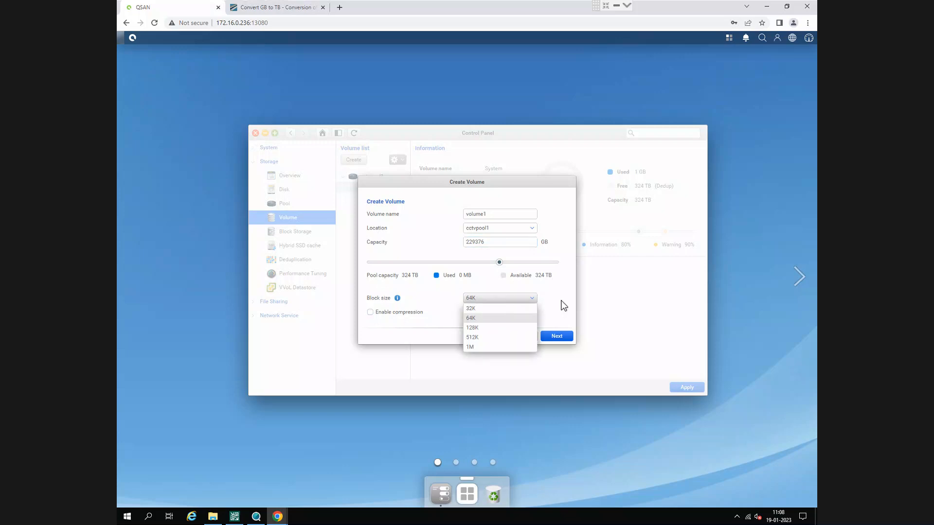
{"action": "left_click", "coordinate": [563, 305]}
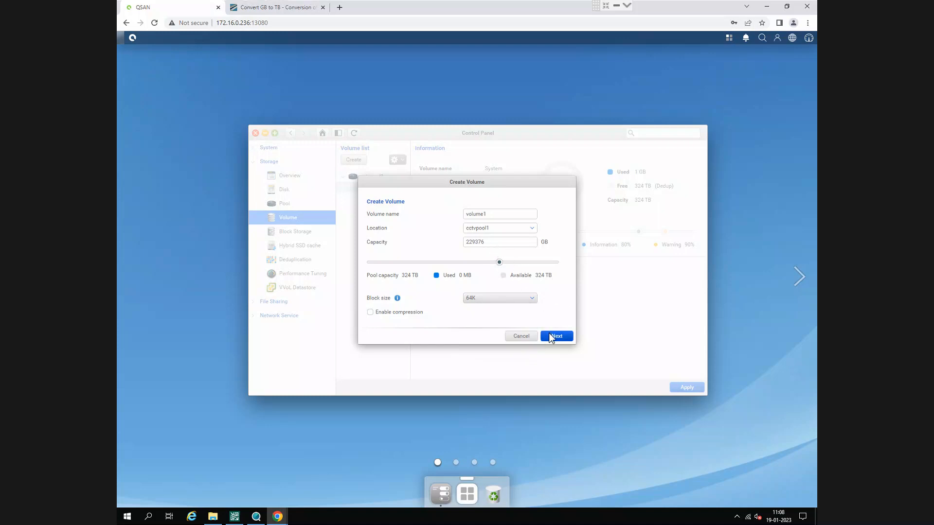
{"action": "left_click", "coordinate": [551, 337]}
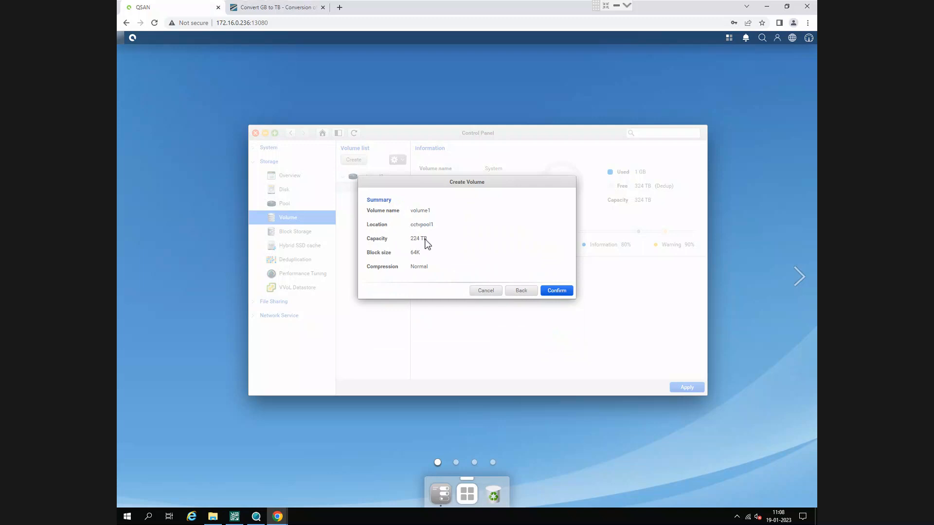
{"action": "left_click", "coordinate": [275, 7]}
{"action": "left_click", "coordinate": [197, 7]}
{"action": "left_click", "coordinate": [559, 290]}
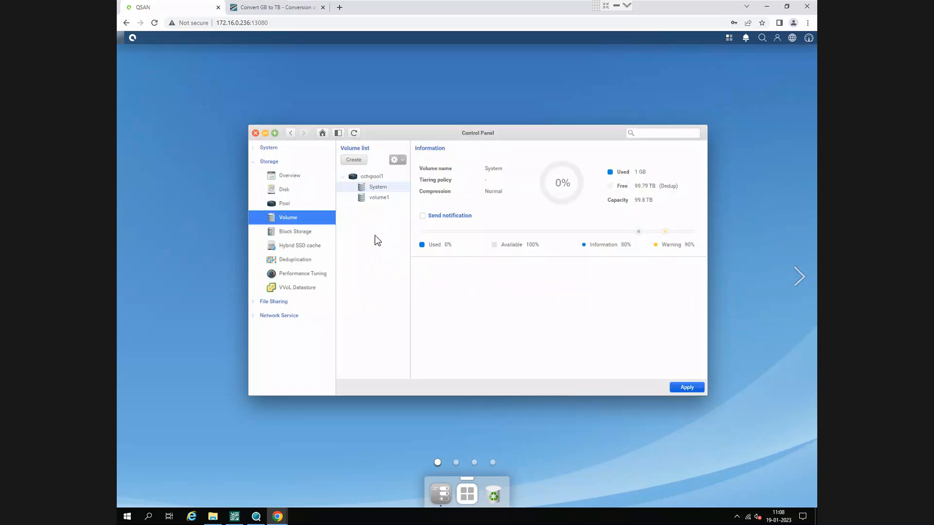
- Examine volume1's capacity details and the pool information for cctvpool1 and cctvpool2
{"action": "left_click", "coordinate": [384, 199]}
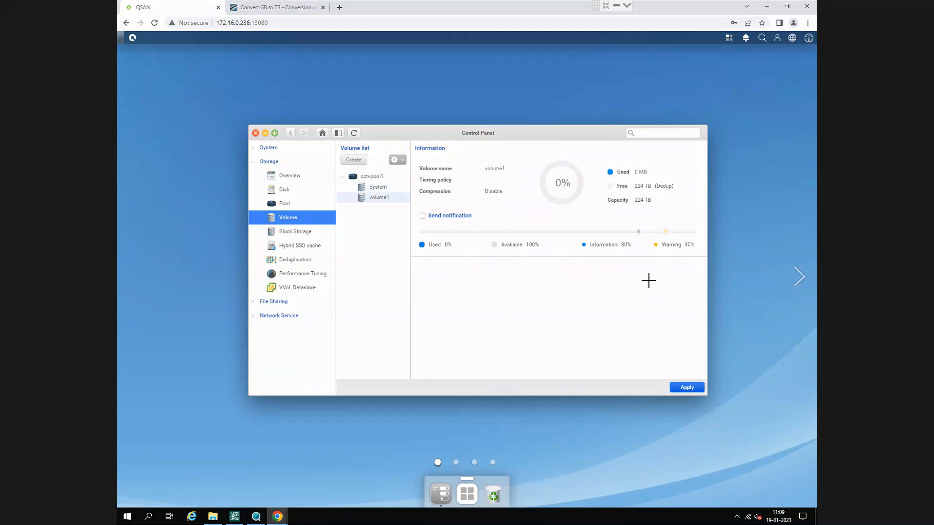
{"action": "left_click_drag", "start_coordinate": [597, 157], "coordinate": [692, 224]}
{"action": "left_click", "coordinate": [290, 205]}
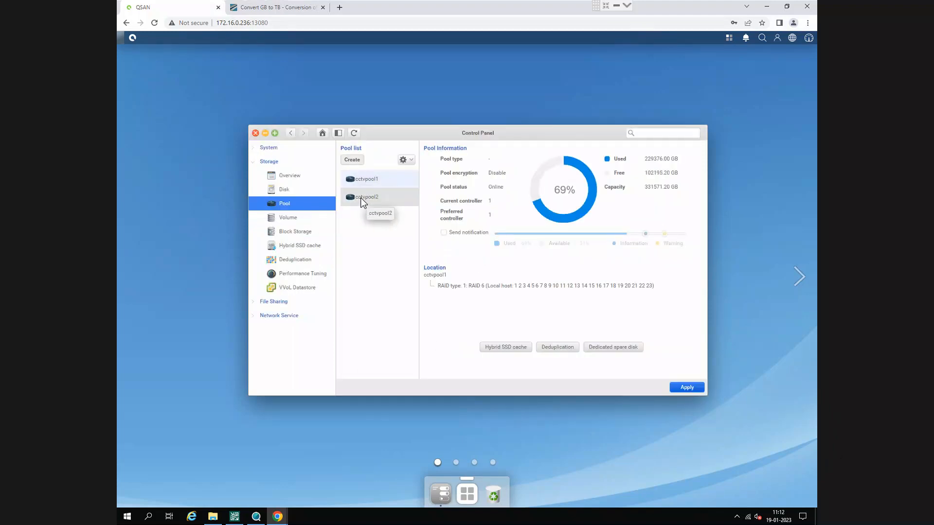
{"action": "left_click", "coordinate": [364, 198]}
- Start creating another volume and set its location to cctvpool2
{"action": "left_click", "coordinate": [292, 218]}
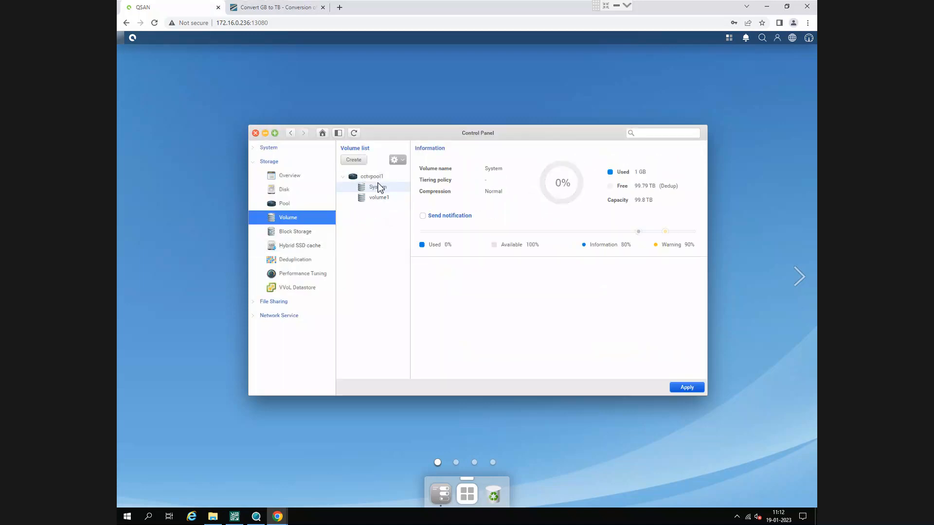
{"action": "left_click", "coordinate": [358, 161]}
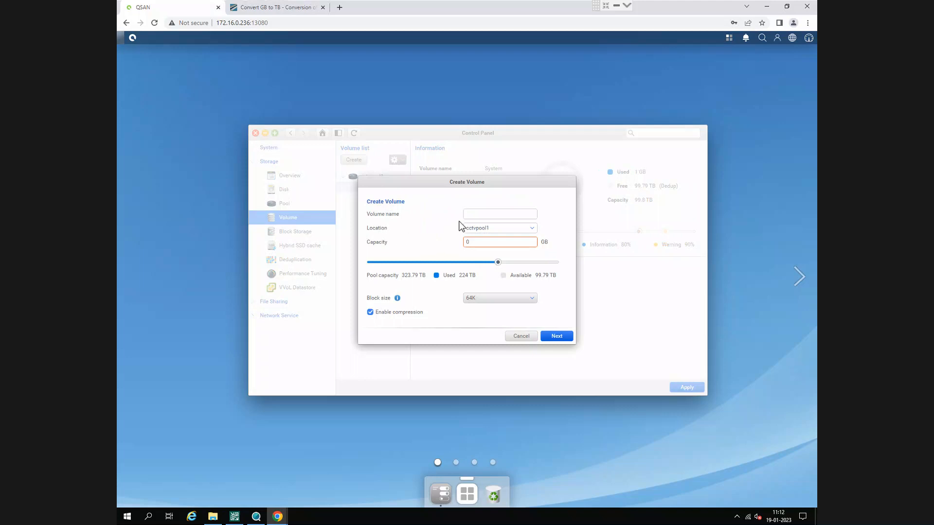
{"action": "left_click", "coordinate": [478, 218]}
{"action": "left_click", "coordinate": [484, 229]}
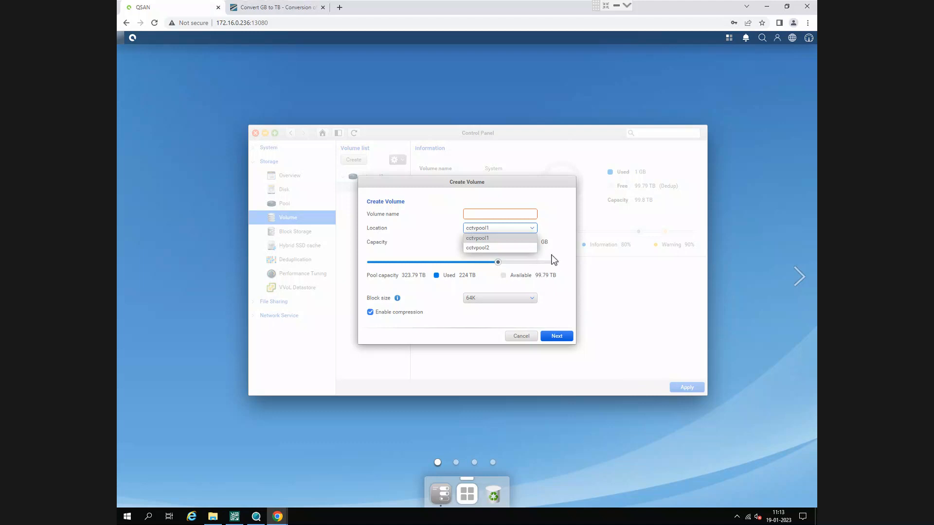
{"action": "left_click", "coordinate": [544, 255]}
{"action": "left_click", "coordinate": [504, 228]}
{"action": "left_click", "coordinate": [506, 246]}
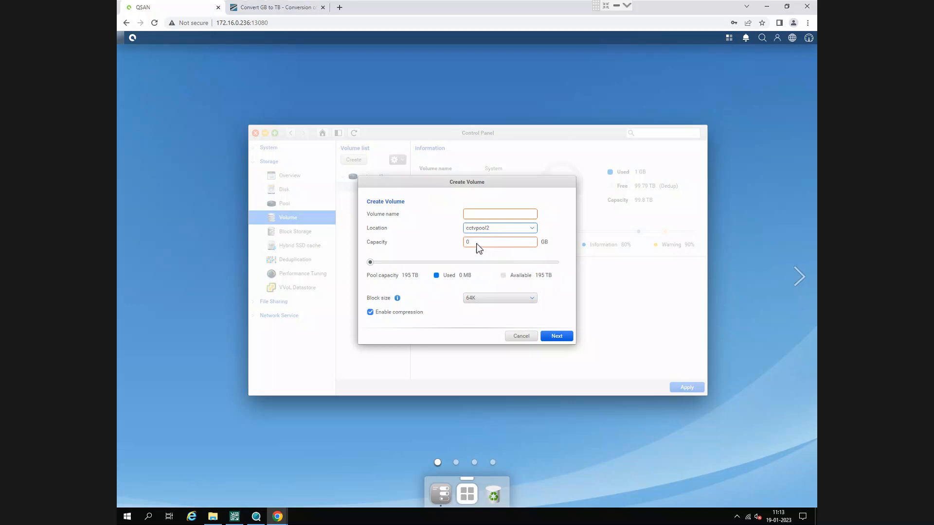
- Set the new volume's capacity to the full 199680 GB and name it Volume4
{"action": "left_click_drag", "start_coordinate": [371, 262], "coordinate": [563, 285]}
{"action": "left_click", "coordinate": [493, 215]}
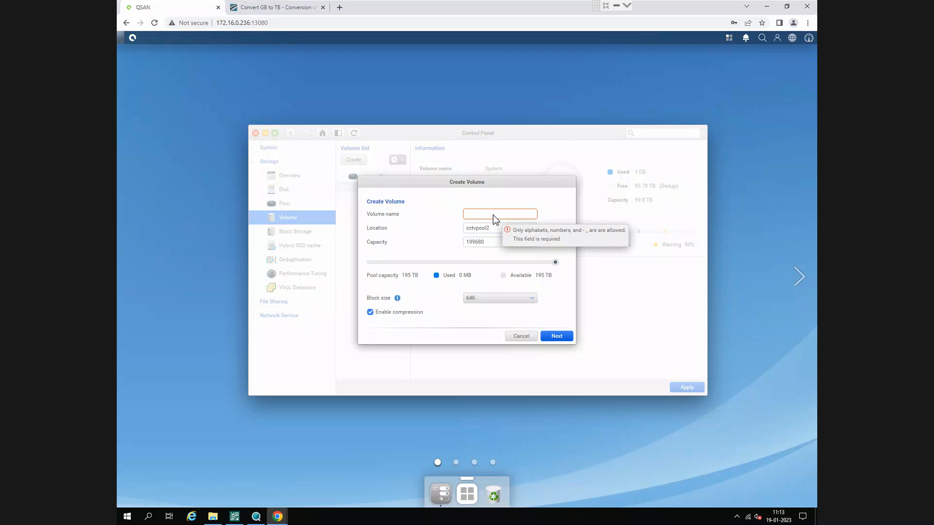
{"action": "type", "text": "Volume3"}
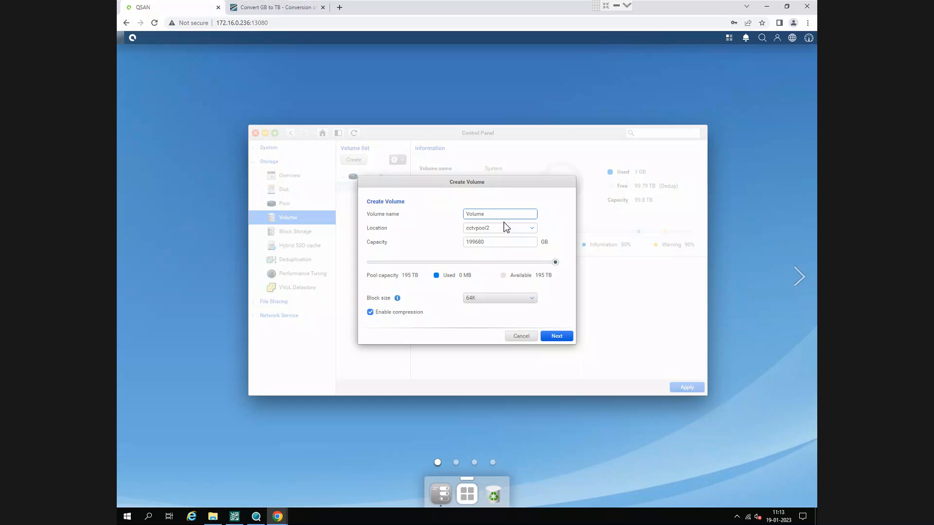
{"action": "type", "text": "4"}
- Disable compression for Volume4, keep the 64K block size, and continue to the volume summary
{"action": "left_click", "coordinate": [508, 244]}
{"action": "double_click", "coordinate": [507, 242]}
{"action": "left_click", "coordinate": [398, 314]}
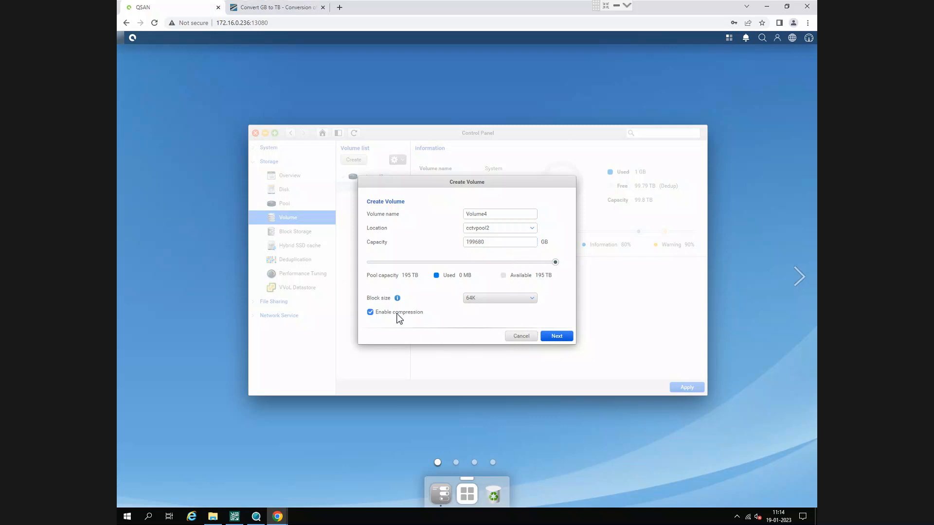
{"action": "left_click", "coordinate": [556, 336]}
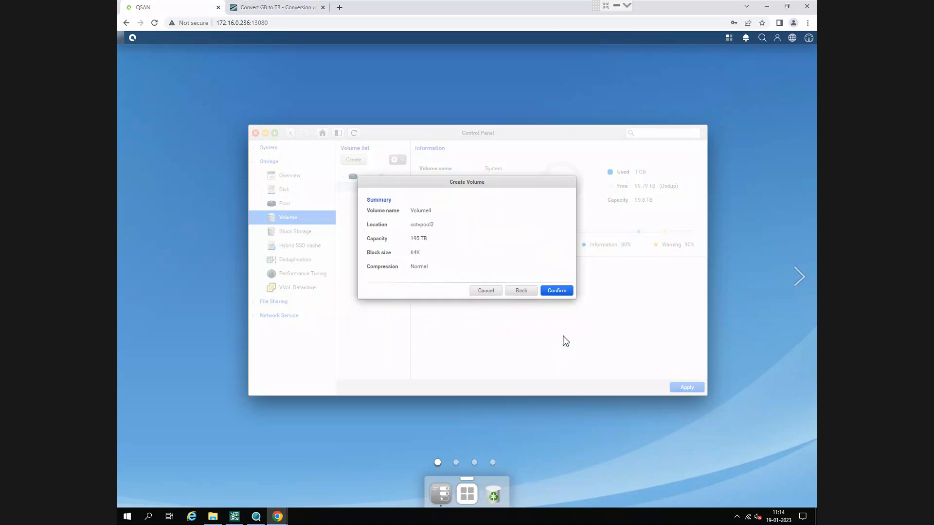
- Try to create Volume4 at the full 195 TB capacity, and return to the volume settings
{"action": "left_click", "coordinate": [553, 294]}
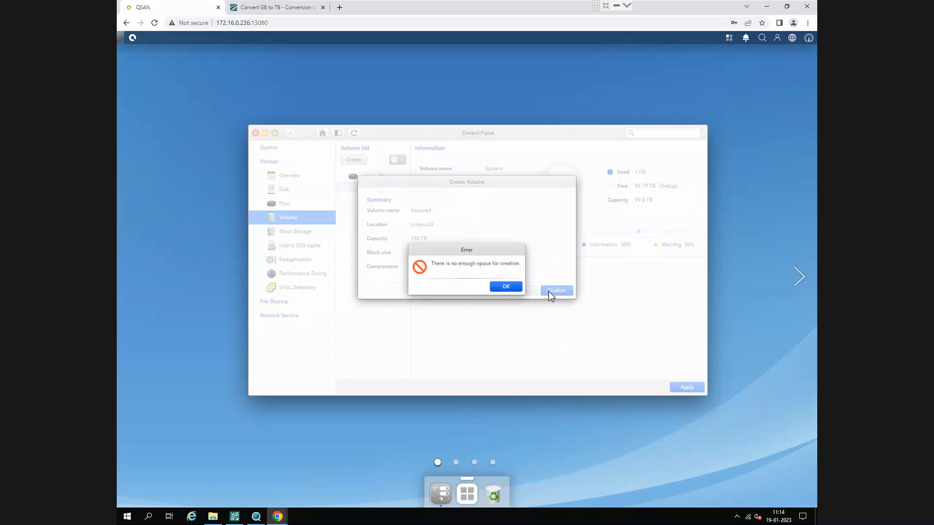
{"action": "left_click", "coordinate": [504, 287]}
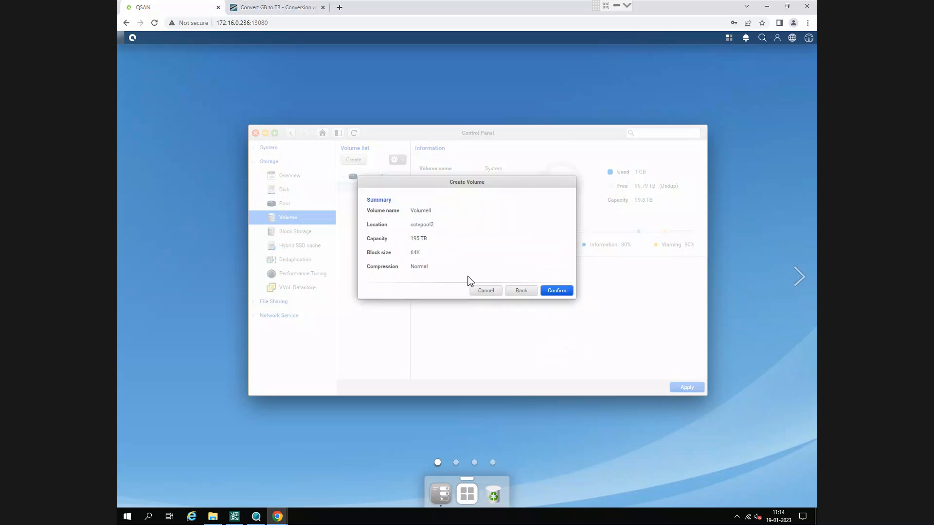
{"action": "left_click", "coordinate": [517, 292]}
- Set Volume4's capacity to 199670 GB, try to create it, and return to the volume settings
{"action": "double_click", "coordinate": [491, 246]}
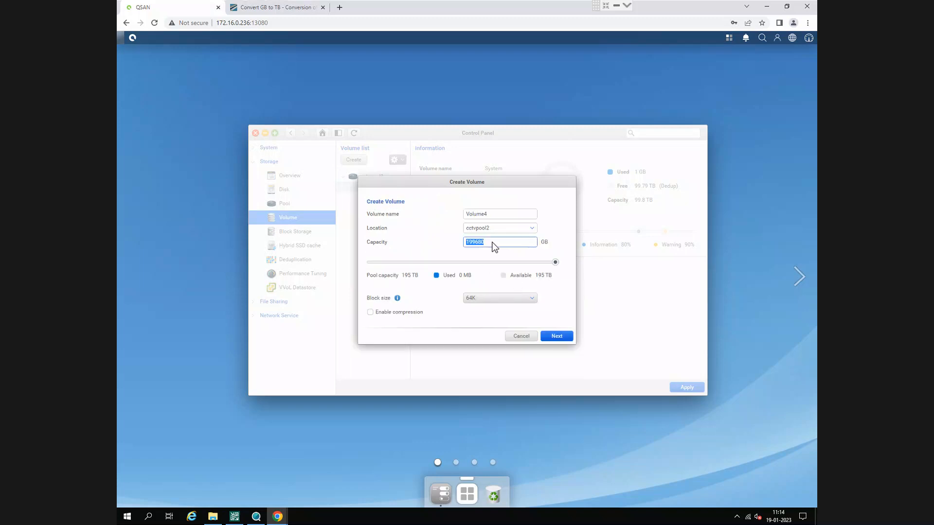
{"action": "left_click", "coordinate": [494, 245]}
{"action": "double_click", "coordinate": [498, 247]}
{"action": "left_click", "coordinate": [559, 337]}
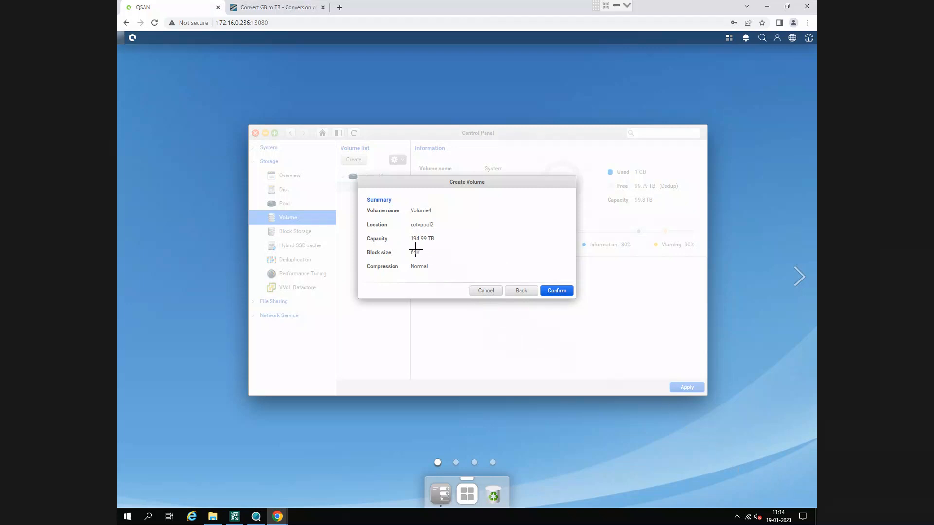
{"action": "left_click_drag", "start_coordinate": [407, 232], "coordinate": [446, 247]}
{"action": "left_click", "coordinate": [555, 289]}
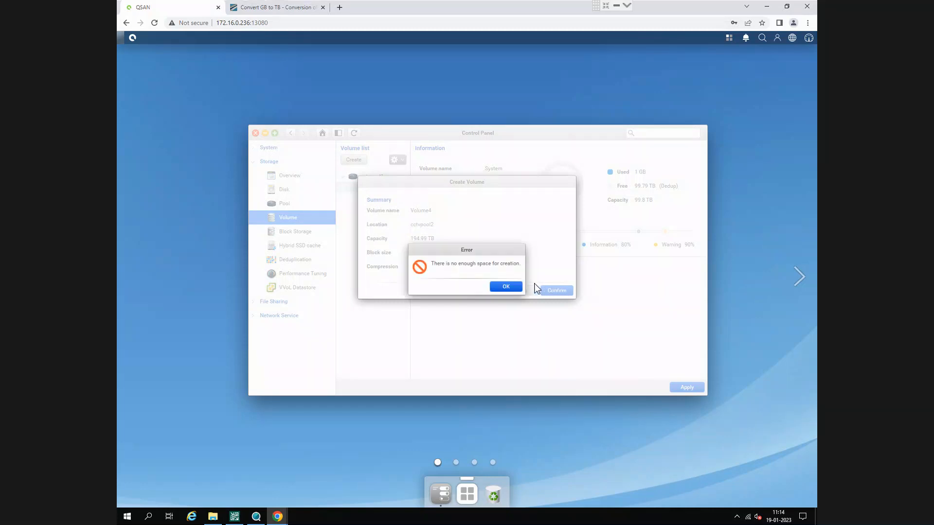
{"action": "left_click", "coordinate": [506, 287]}
{"action": "left_click", "coordinate": [526, 291]}
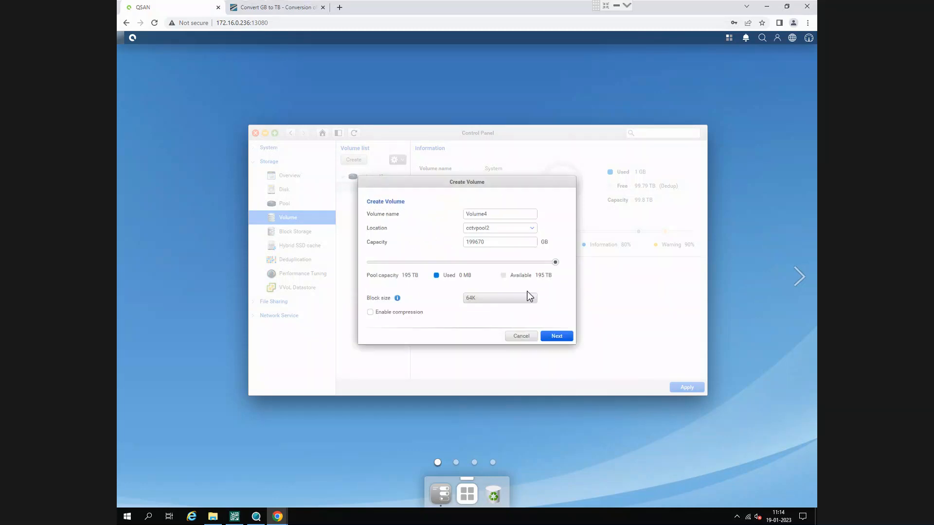
- Switch to the GB-to-TB converter page, convert 194 TB to gigabytes, and select the resulting GB value for copying
{"action": "left_click", "coordinate": [504, 243]}
{"action": "left_click", "coordinate": [273, 8]}
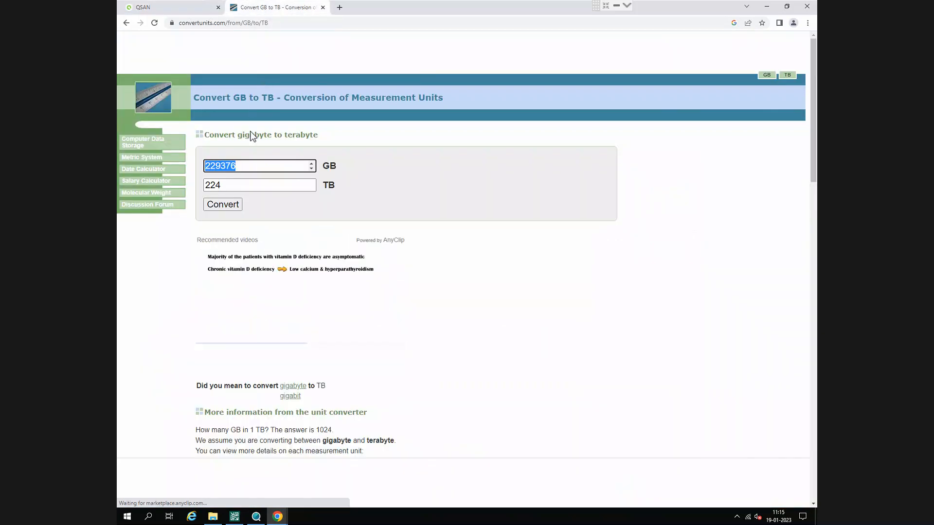
{"action": "left_click", "coordinate": [243, 187]}
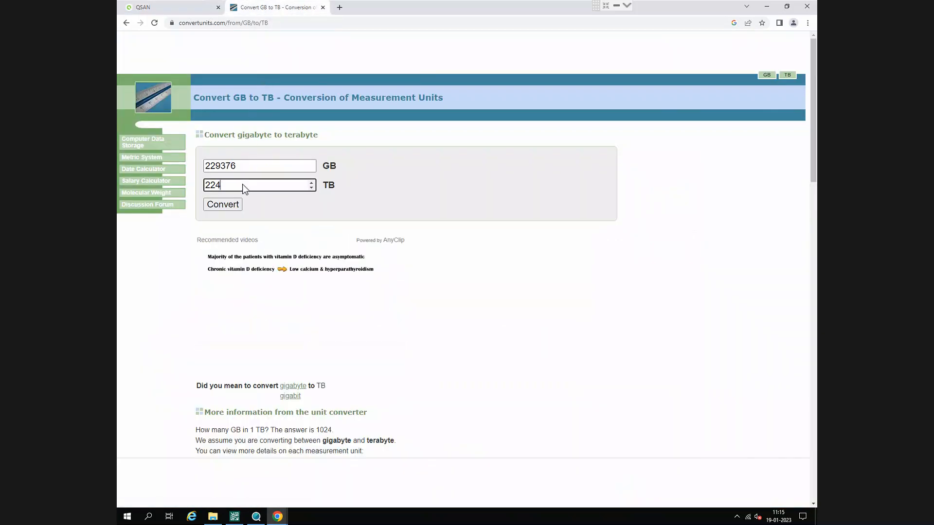
{"action": "key", "text": "BackSpace"}
{"action": "key", "text": "BackSpace"}
{"action": "key", "text": "BackSpace"}
{"action": "type", "text": "184"}
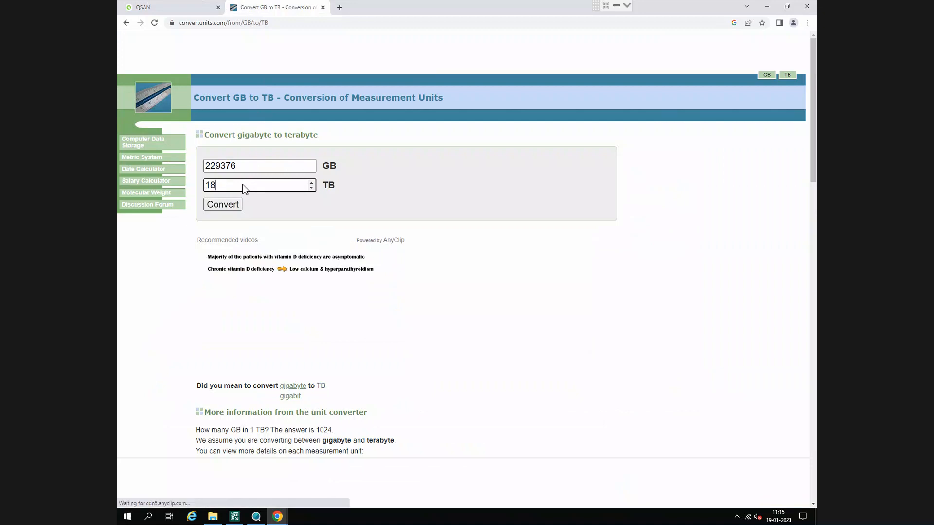
{"action": "key", "text": "BackSpace"}
{"action": "key", "text": "BackSpace"}
{"action": "type", "text": "94"}
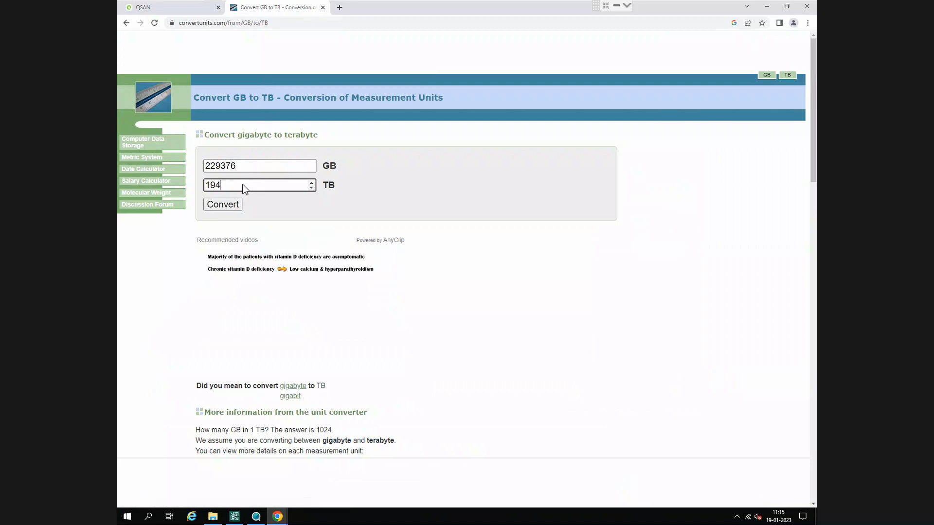
{"action": "left_click", "coordinate": [240, 204]}
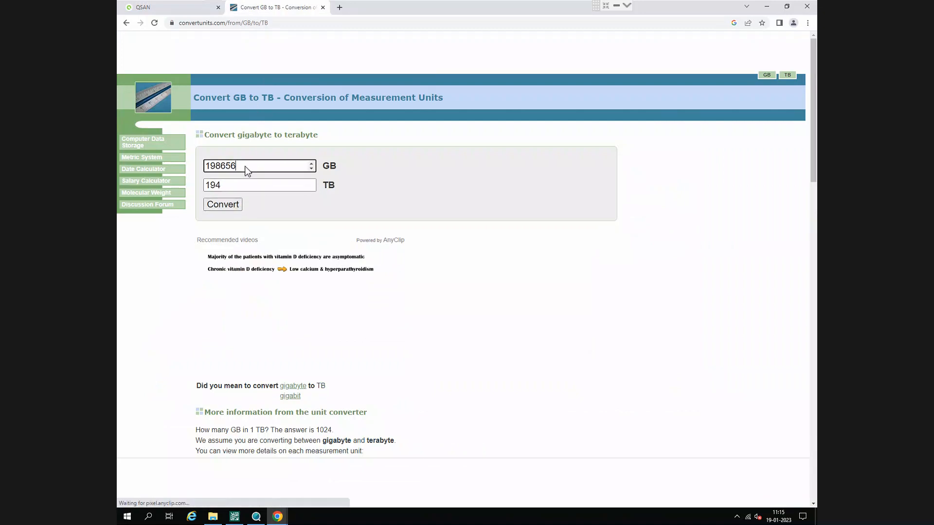
{"action": "double_click", "coordinate": [248, 171]}
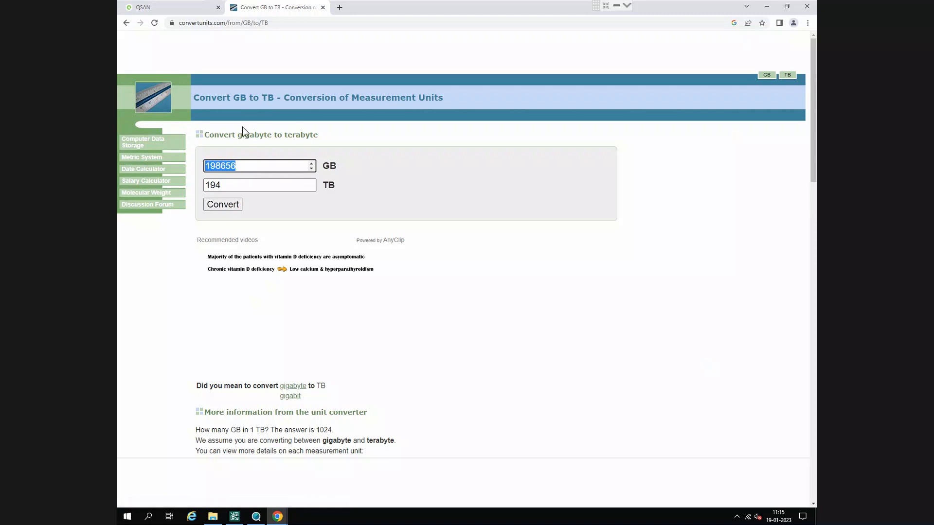
- Return to QSM, set Volume4's capacity to 198656 GB, and create the volume on cctvpool2
{"action": "left_click", "coordinate": [199, 6]}
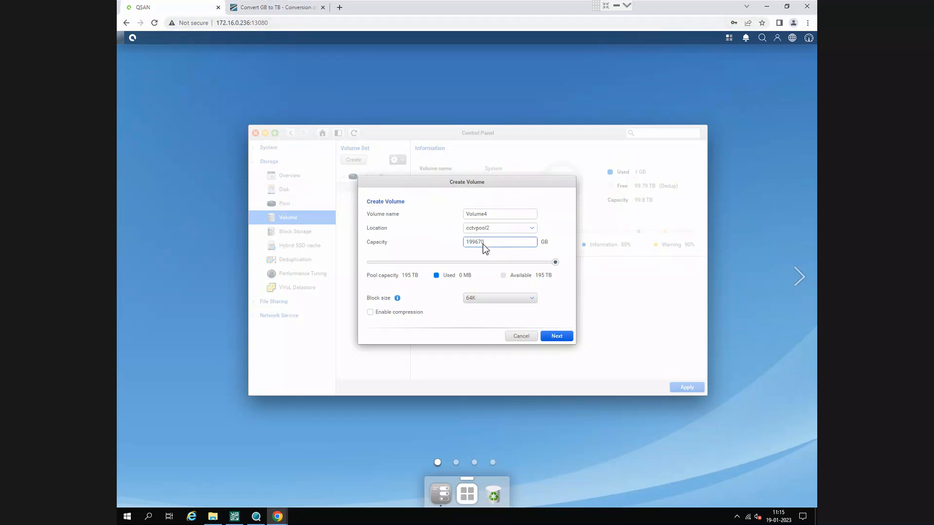
{"action": "left_click_drag", "start_coordinate": [485, 248], "coordinate": [440, 247]}
{"action": "type", "text": "198656"}
{"action": "left_click", "coordinate": [548, 340]}
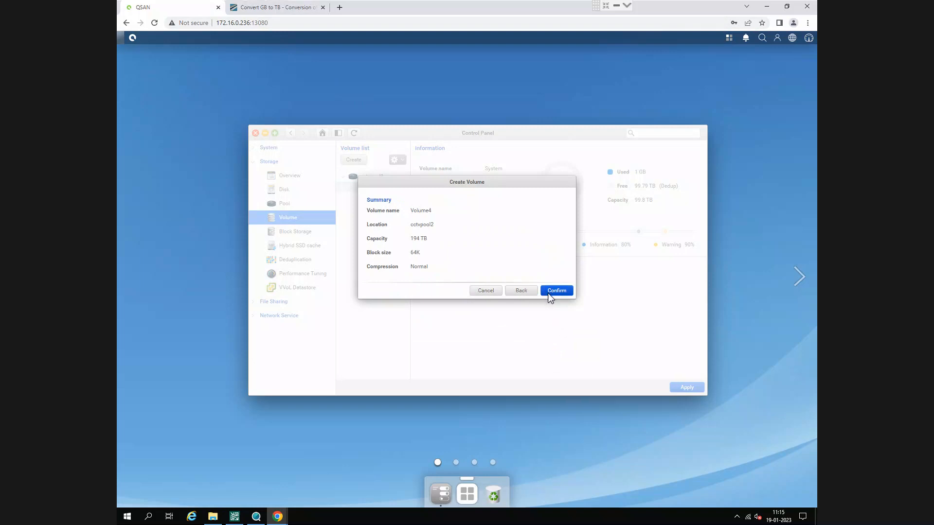
{"action": "left_click", "coordinate": [548, 292]}
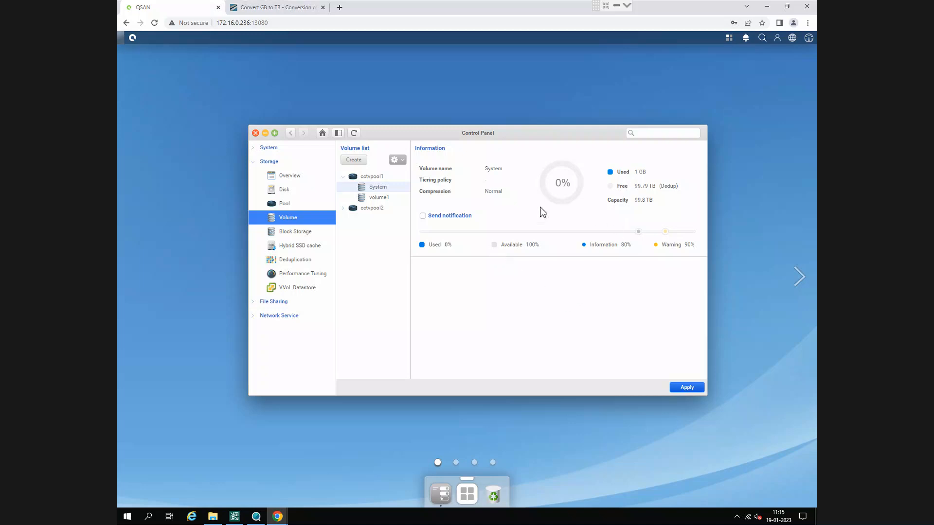
- Examine the capacity details of Volume4 under cctvpool2 in the volume list
{"action": "left_click", "coordinate": [344, 209]}
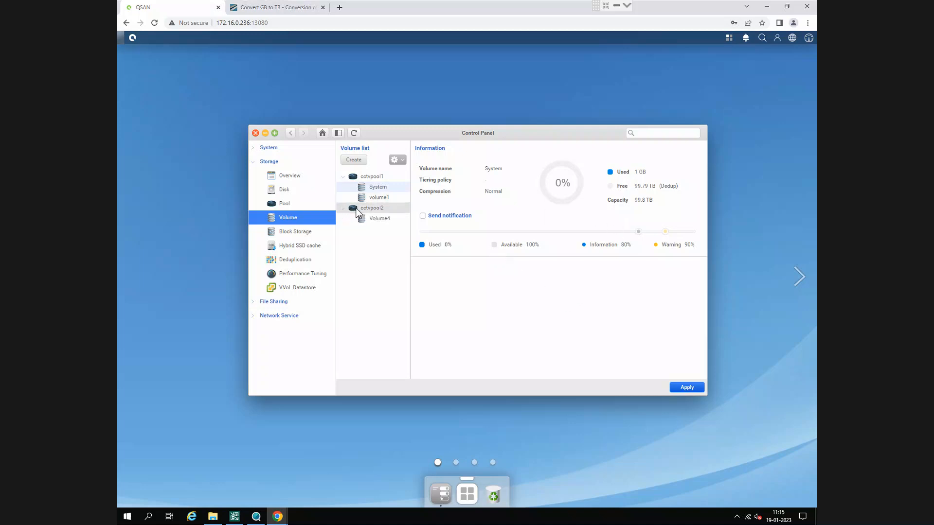
{"action": "left_click", "coordinate": [379, 220]}
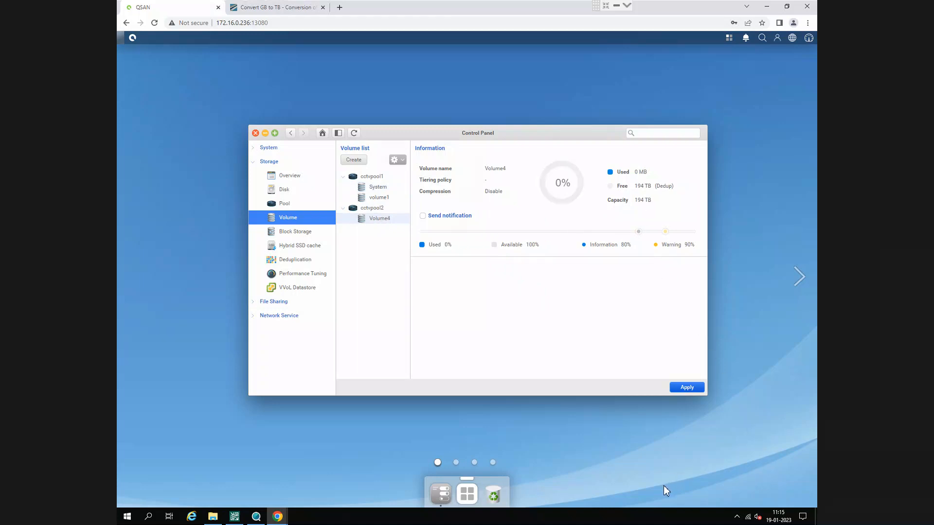
{"action": "left_click_drag", "start_coordinate": [595, 160], "coordinate": [679, 223]}
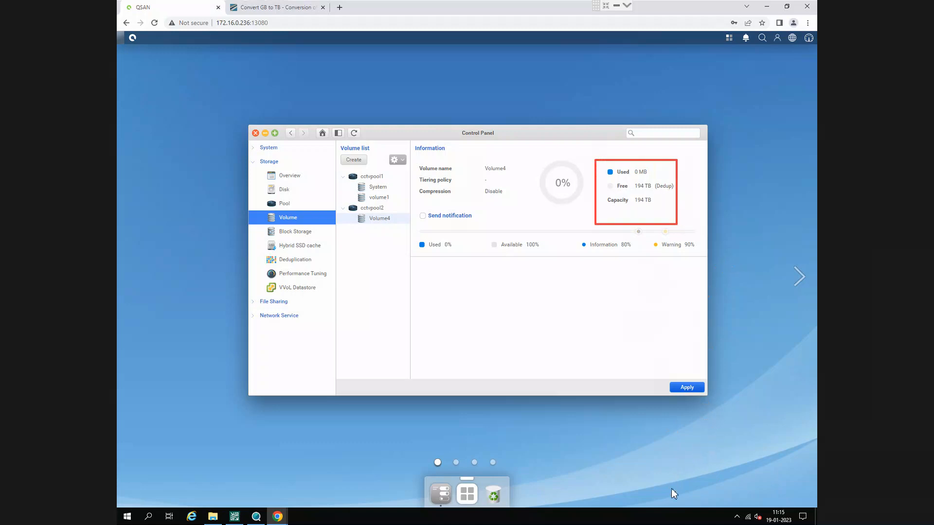
{"action": "left_click", "coordinate": [639, 486]}
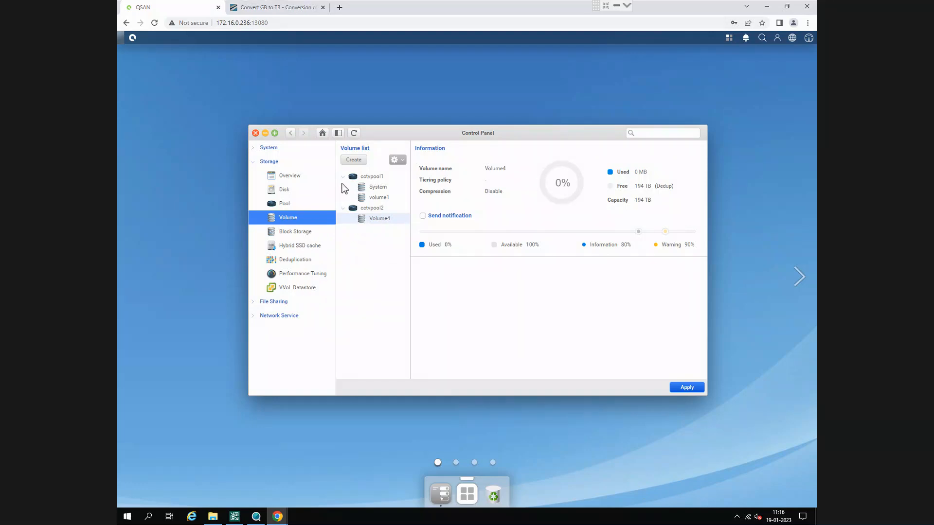
{"action": "left_click", "coordinate": [299, 231]}
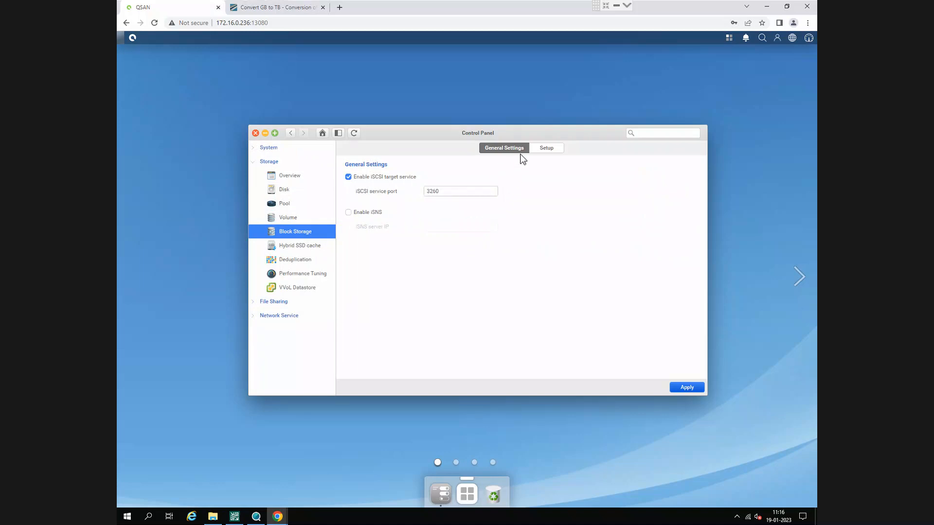
{"action": "left_click", "coordinate": [313, 247]}
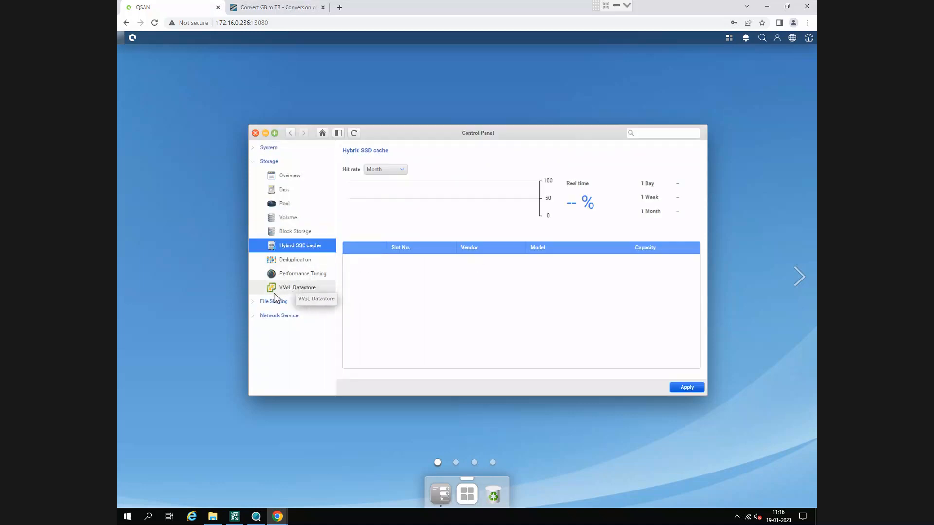
{"action": "left_click", "coordinate": [282, 204]}
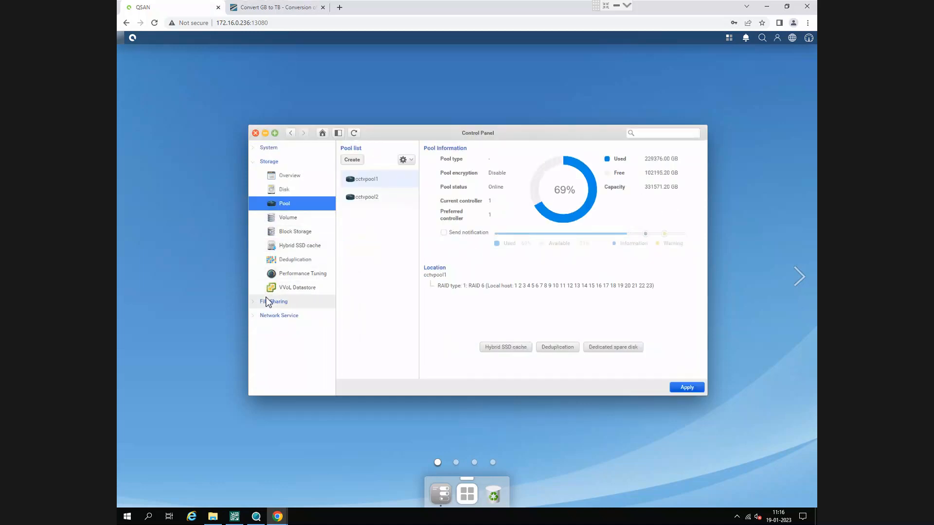
- Start creating a new shared folder in the file sharing folder settings
{"action": "left_click", "coordinate": [254, 303]}
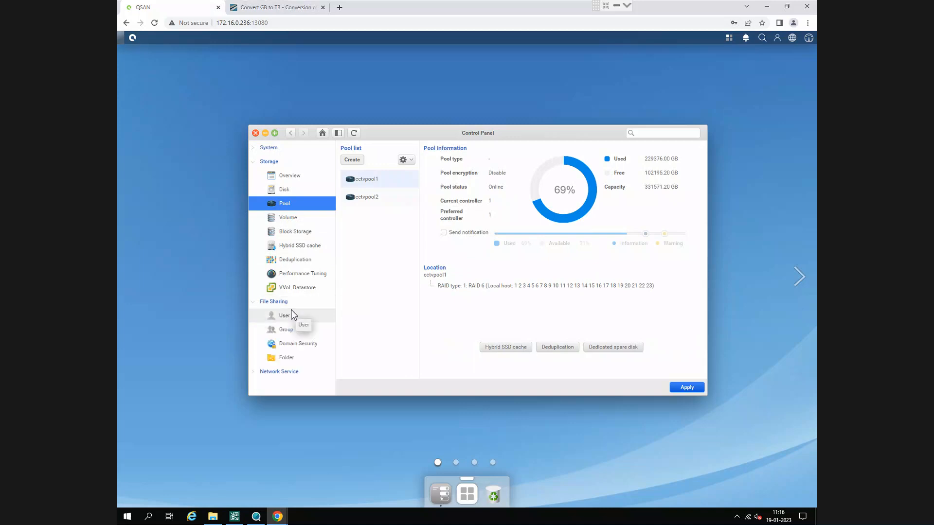
{"action": "left_click", "coordinate": [291, 357]}
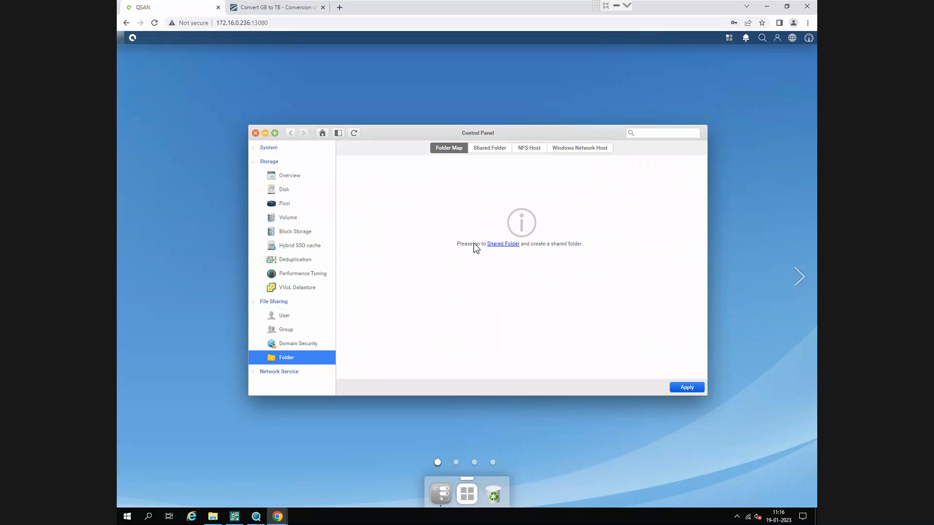
{"action": "left_click", "coordinate": [504, 244]}
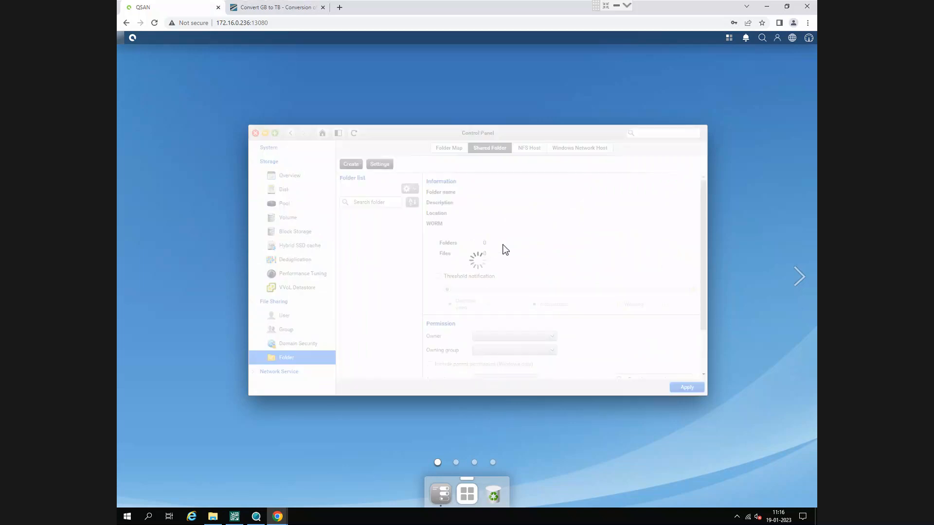
{"action": "left_click", "coordinate": [351, 164]}
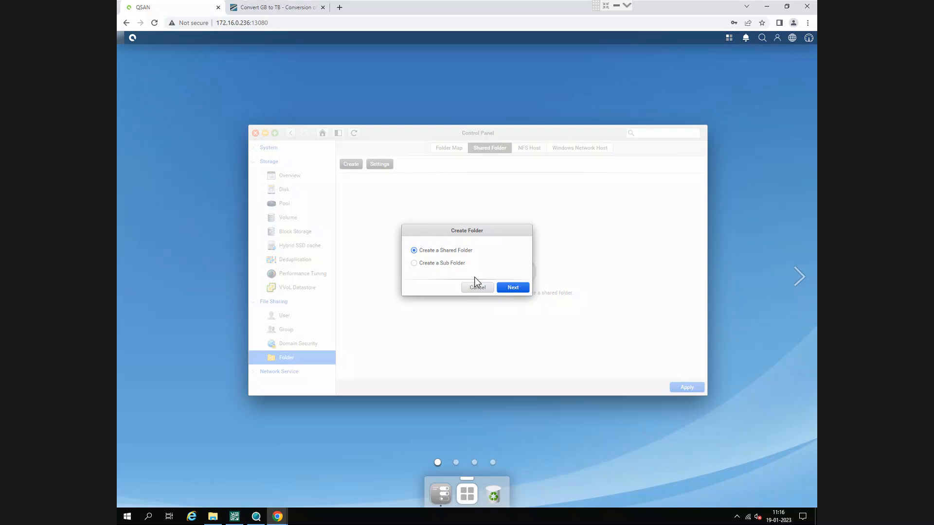
{"action": "left_click", "coordinate": [512, 287]}
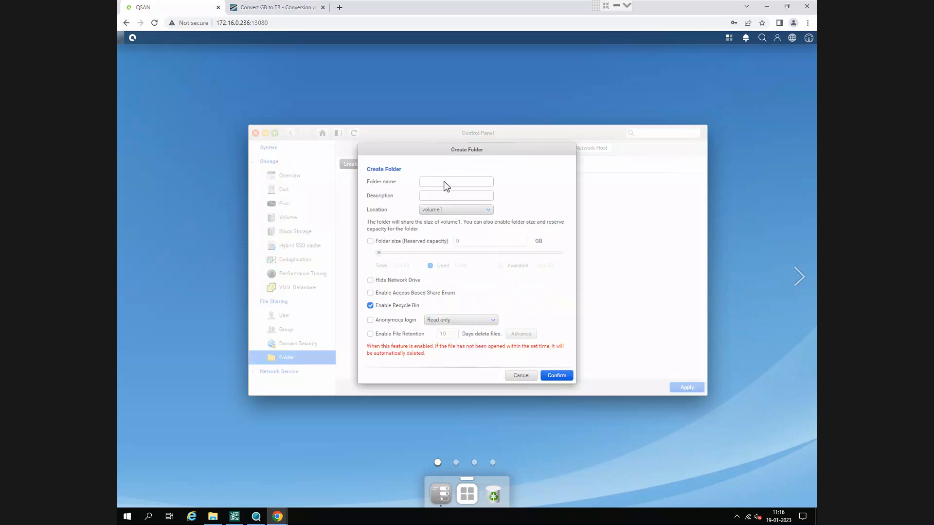
- Name the shared folder hubcctv, describe it as "cctv recording for hub building", and locate it on volume1
{"action": "left_click", "coordinate": [444, 181]}
{"action": "left_click", "coordinate": [441, 196]}
{"action": "left_click", "coordinate": [445, 211]}
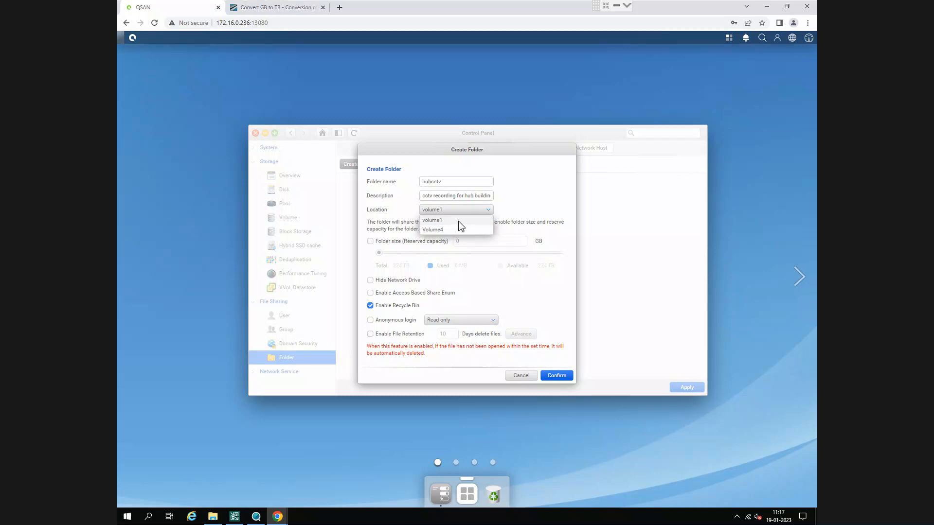
{"action": "left_click", "coordinate": [458, 222]}
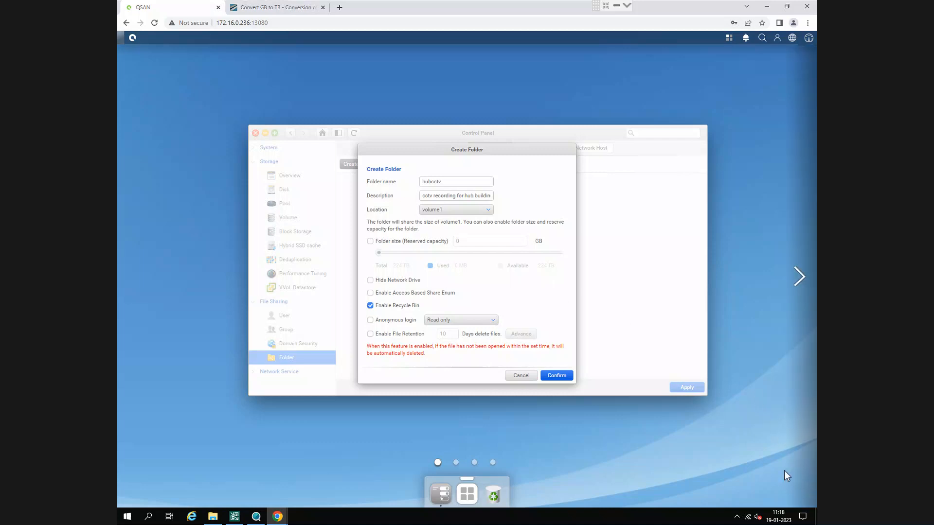
- Enable a reserved size for the hubcctv folder and raise it to the maximum 229376 GB
{"action": "left_click", "coordinate": [371, 241]}
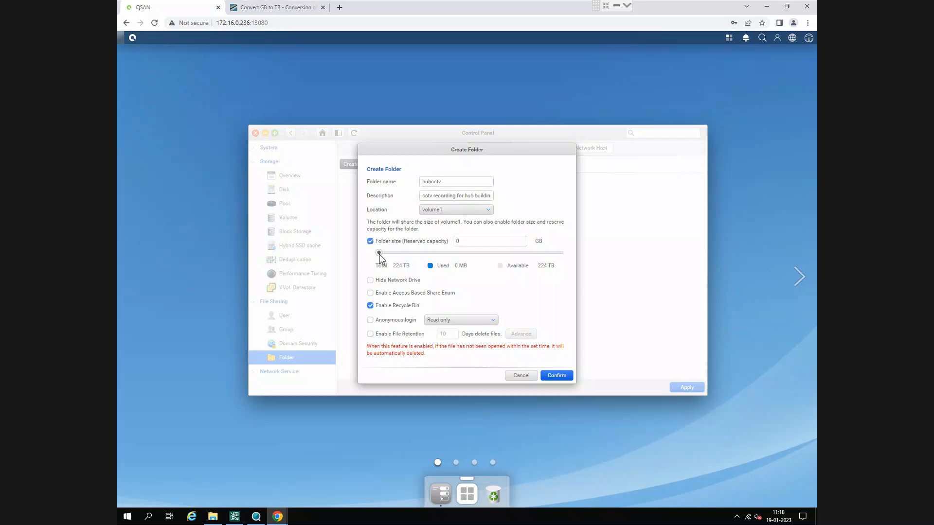
{"action": "left_click_drag", "start_coordinate": [379, 252], "coordinate": [551, 275]}
- Switch to the GB-to-TB converter page, convert 223 TB to gigabytes, and copy the resulting GB value
{"action": "left_click", "coordinate": [279, 7]}
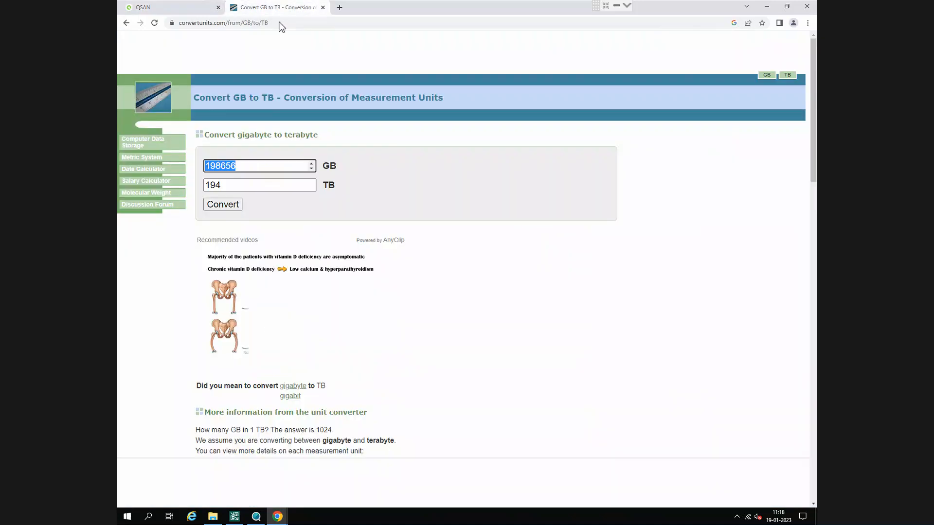
{"action": "double_click", "coordinate": [262, 185]}
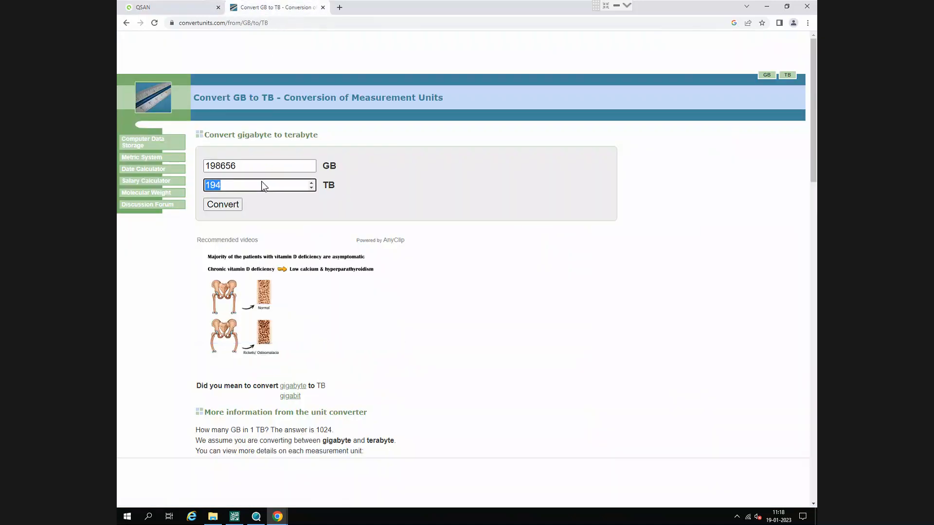
{"action": "type", "text": "223"}
{"action": "left_click", "coordinate": [221, 205]}
{"action": "left_click", "coordinate": [249, 169]}
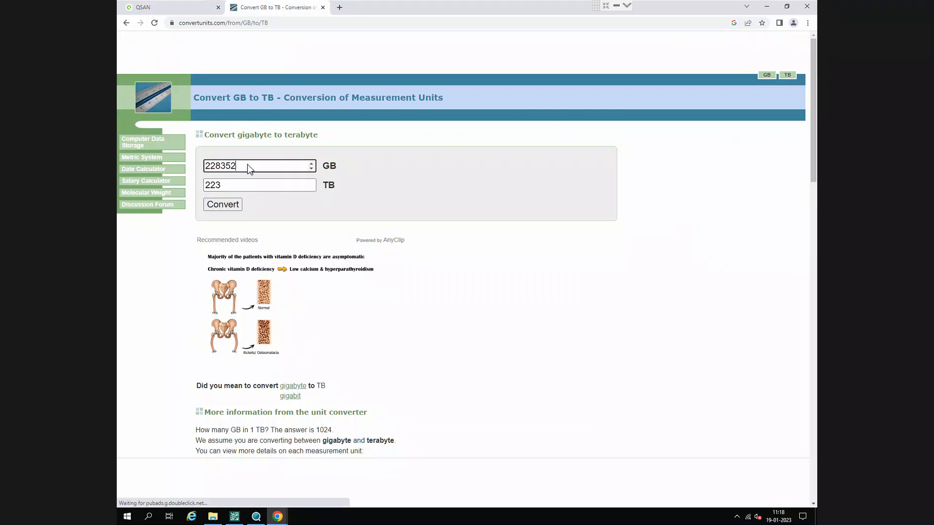
{"action": "double_click", "coordinate": [249, 169]}
{"action": "key", "text": "ctrl+c"}
- Return to QSM and set the hubcctv folder's reserved capacity to 228352 GB
{"action": "left_click", "coordinate": [167, 7]}
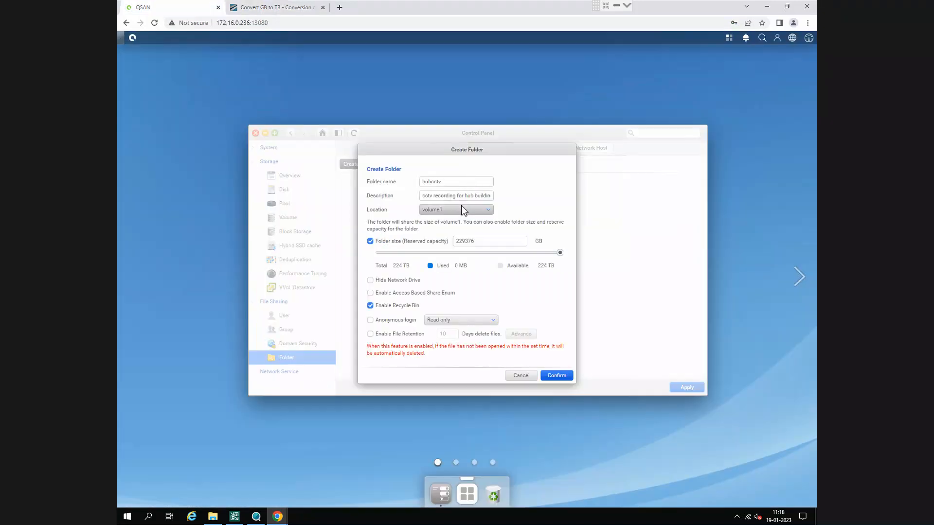
{"action": "double_click", "coordinate": [486, 242]}
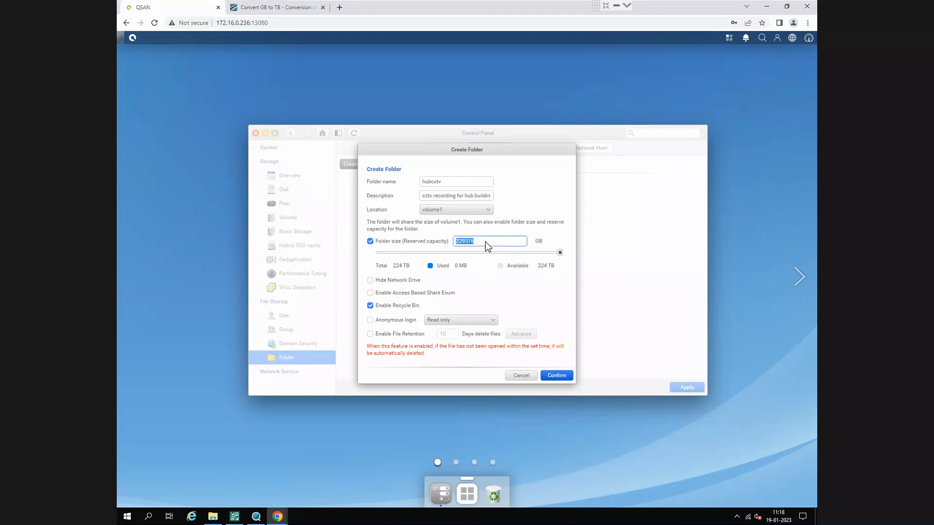
{"action": "key", "text": "ctrl+v"}
- Disable the recycle bin for hubcctv, and keep the anonymous login permission at Read only
{"action": "left_click", "coordinate": [366, 304]}
{"action": "left_click", "coordinate": [369, 306]}
{"action": "left_click", "coordinate": [373, 307]}
{"action": "left_click", "coordinate": [373, 307]}
{"action": "left_click", "coordinate": [444, 323]}
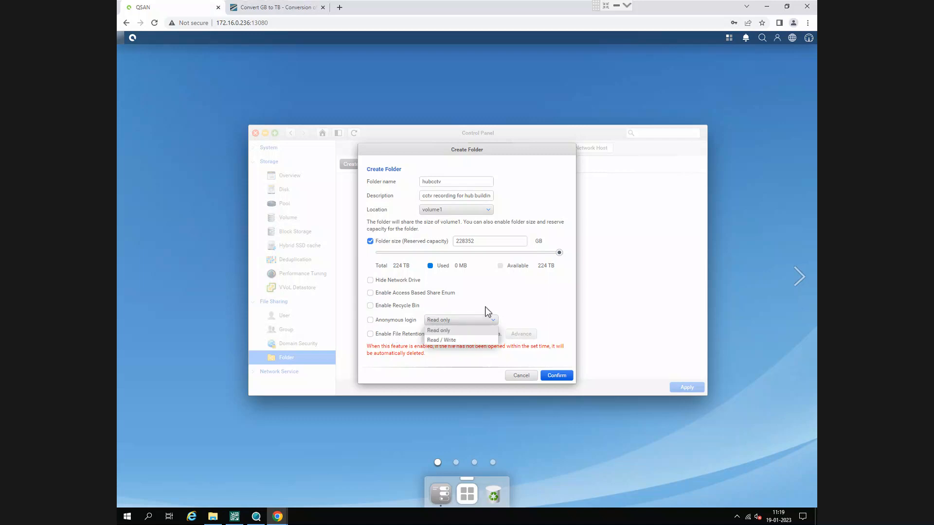
{"action": "left_click", "coordinate": [483, 320]}
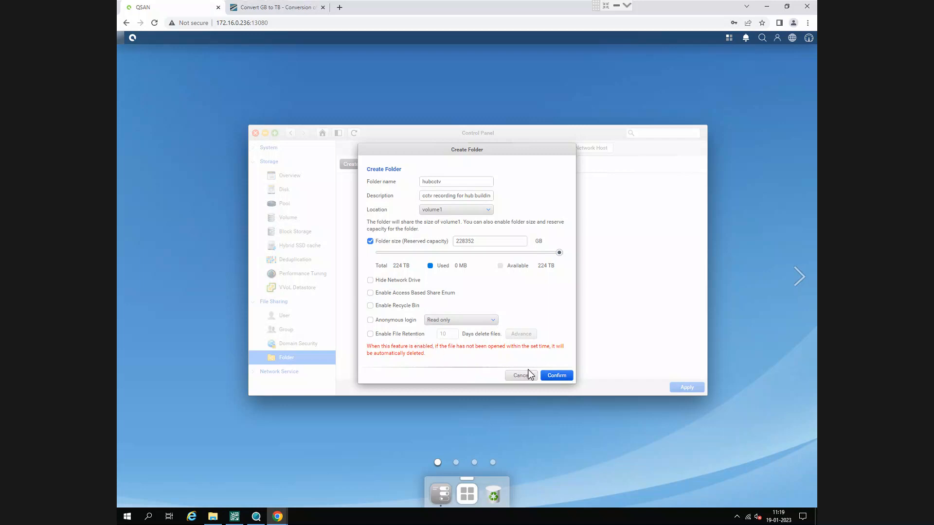
- Leave file retention disabled for the hubcctv folder and confirm its creation
{"action": "left_click", "coordinate": [370, 334]}
{"action": "left_click", "coordinate": [370, 334]}
{"action": "left_click", "coordinate": [555, 377]}
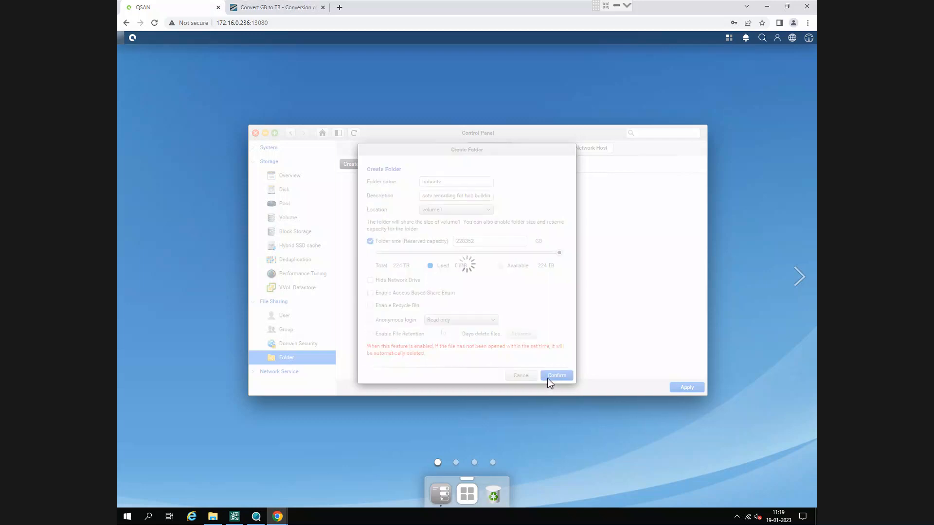
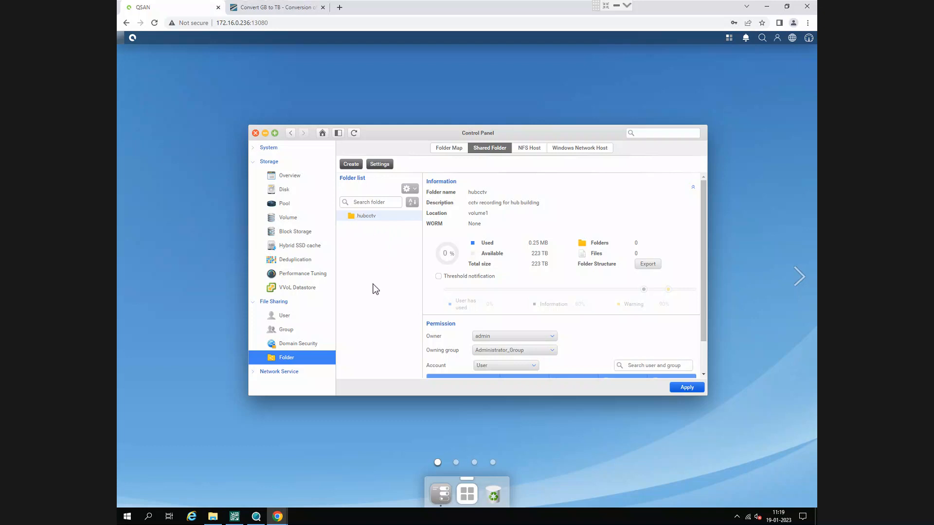
- Copy the NAS address from the QSM page's address bar
{"action": "left_click", "coordinate": [265, 23]}
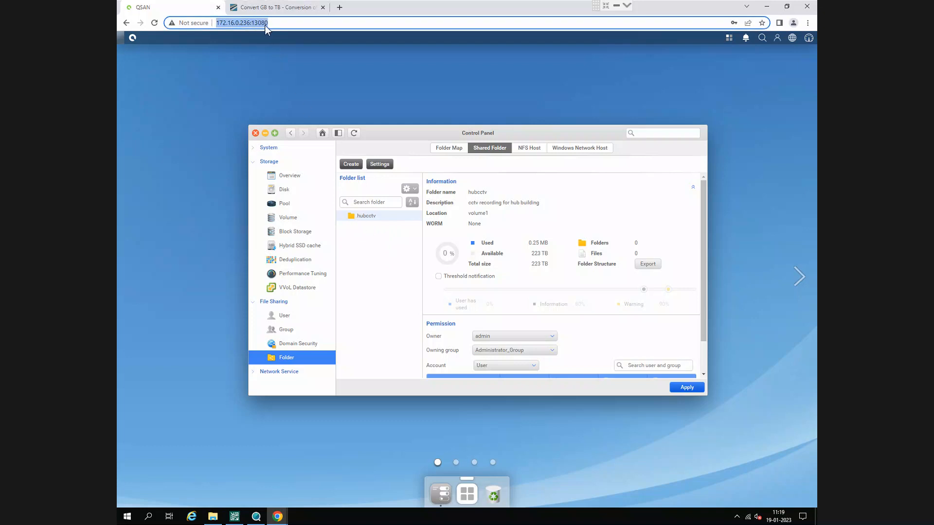
{"action": "left_click", "coordinate": [265, 24]}
{"action": "left_click", "coordinate": [218, 24]}
{"action": "left_click", "coordinate": [368, 277]}
- Open the network path \\172.16.0.236\ through the Windows Run dialog, removing the http prefix from the pasted address
{"action": "key", "text": "super+r"}
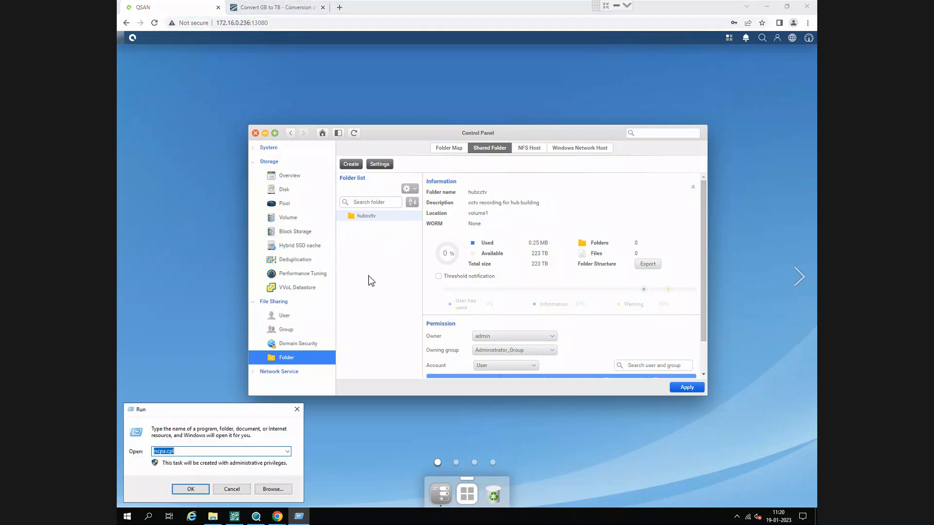
{"action": "type", "text": "\\\\"}
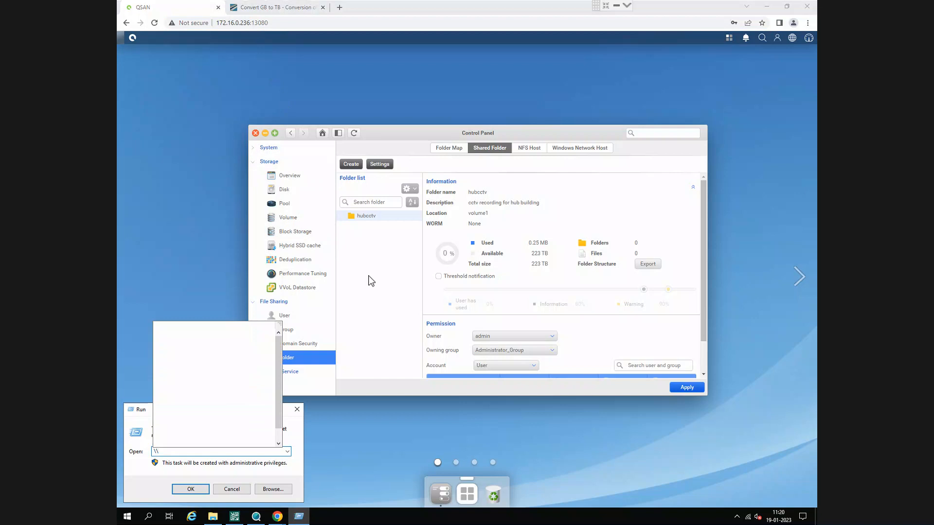
{"action": "type", "text": "http://172.16.0.236/"}
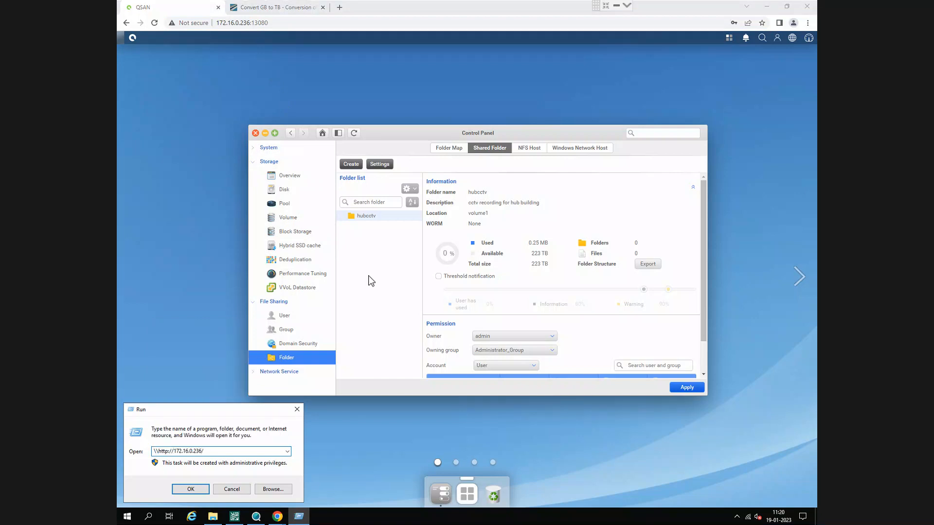
{"action": "key", "text": "BackSpace"}
{"action": "key", "text": "BackSpace"}
{"action": "key", "text": "BackSpace"}
{"action": "key", "text": "BackSpace"}
{"action": "key", "text": "BackSpace"}
{"action": "key", "text": "BackSpace"}
{"action": "key", "text": "BackSpace"}
{"action": "key", "text": "BackSpace"}
{"action": "type", "text": "\\"}
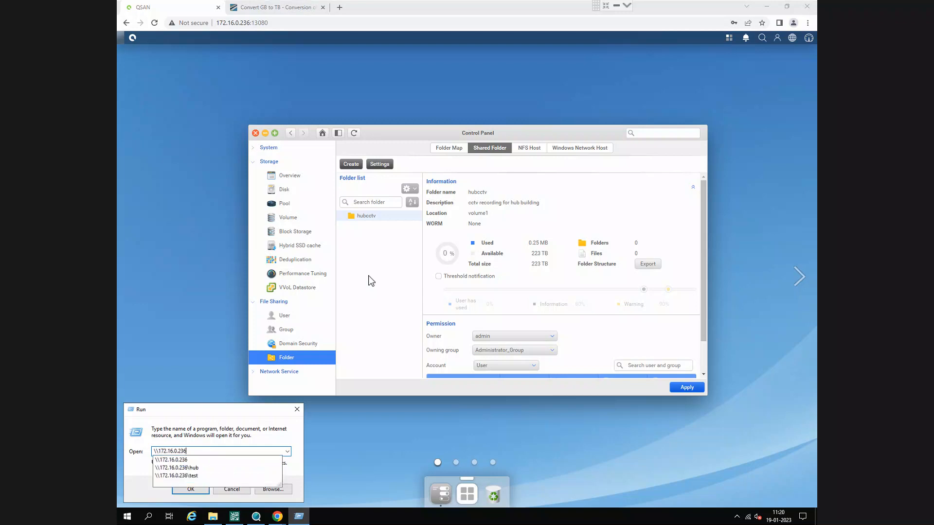
{"action": "left_click", "coordinate": [256, 418]}
{"action": "left_click", "coordinate": [191, 489]}
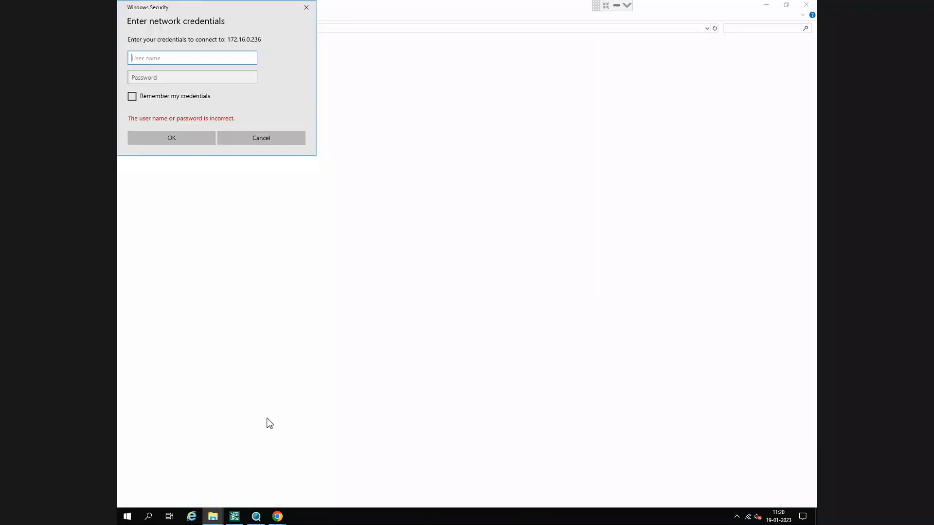
- Try to connect to the network share as admin with the account password, and dismiss the resulting message
{"action": "type", "text": "admin"}
{"action": "key", "text": "Tab"}
{"action": "type", "text": "••••"}
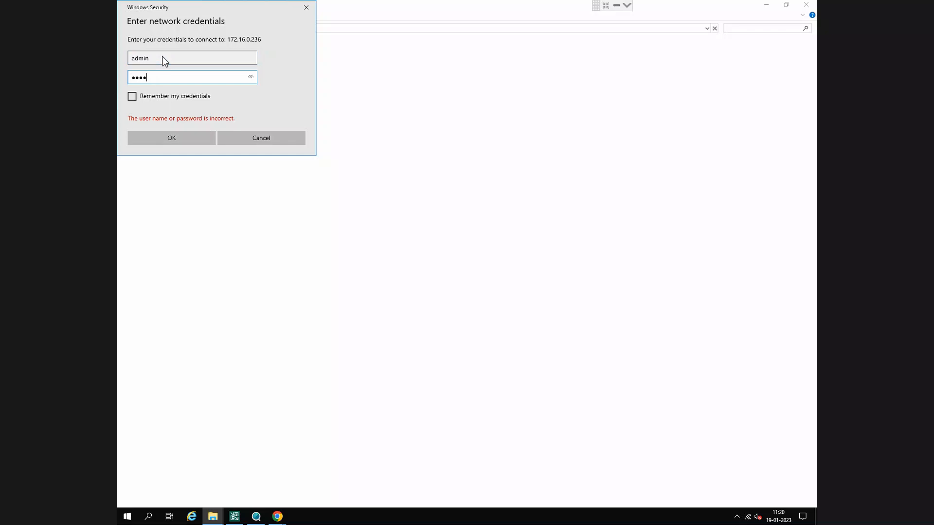
{"action": "left_click", "coordinate": [174, 141]}
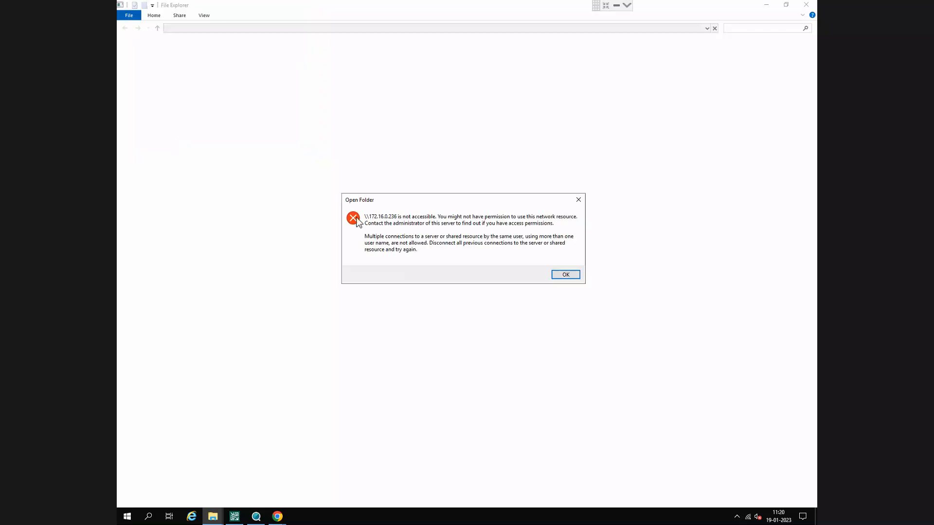
{"action": "left_click", "coordinate": [572, 276]}
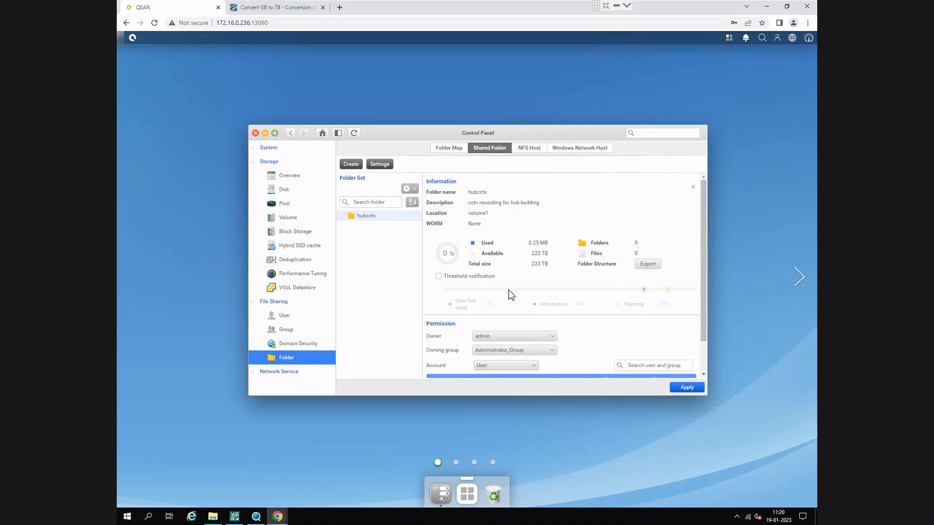
- Review the hubcctv folder's user permissions and its edit settings, and leave the settings without saving
{"action": "scroll", "coordinate": [574, 308], "scroll_direction": "down", "scroll_amount": 1}
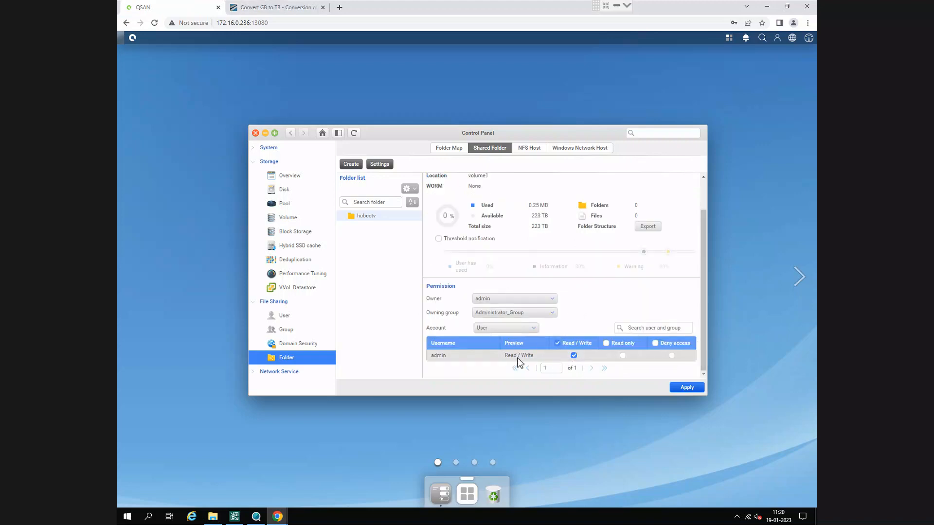
{"action": "left_click", "coordinate": [408, 188]}
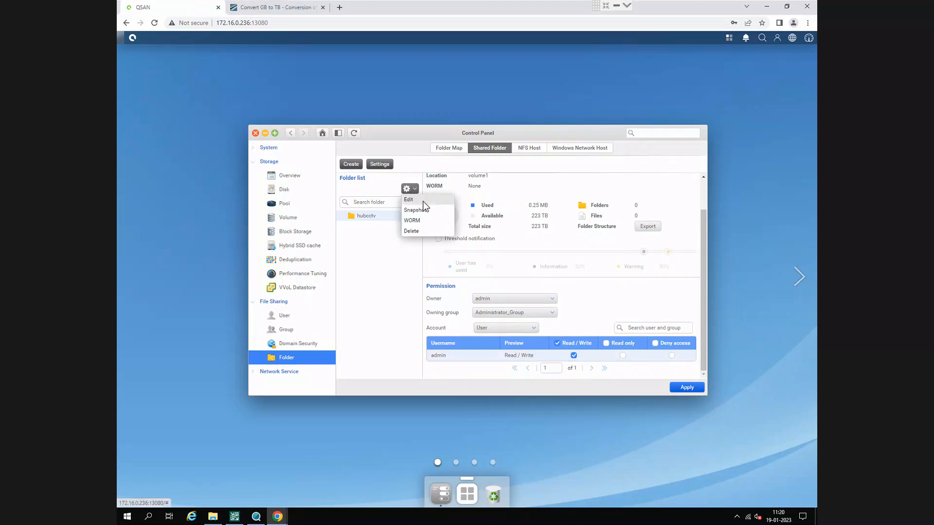
{"action": "left_click", "coordinate": [422, 201]}
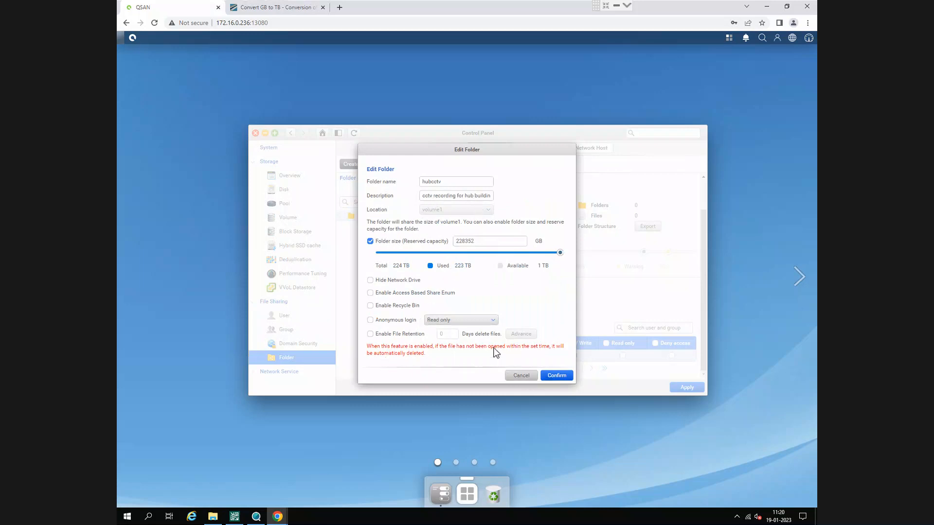
{"action": "left_click", "coordinate": [521, 376]}
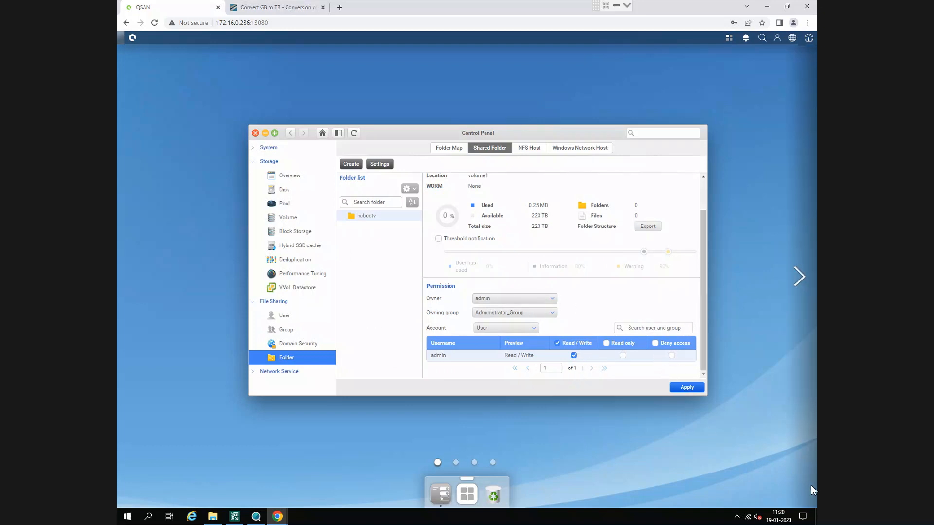
- Apply the hubcctv folder's permission settings as they stand
{"action": "left_click", "coordinate": [690, 387]}
{"action": "left_click", "coordinate": [495, 288]}
{"action": "type", "text": "reboot"}
{"action": "key", "text": "Escape"}
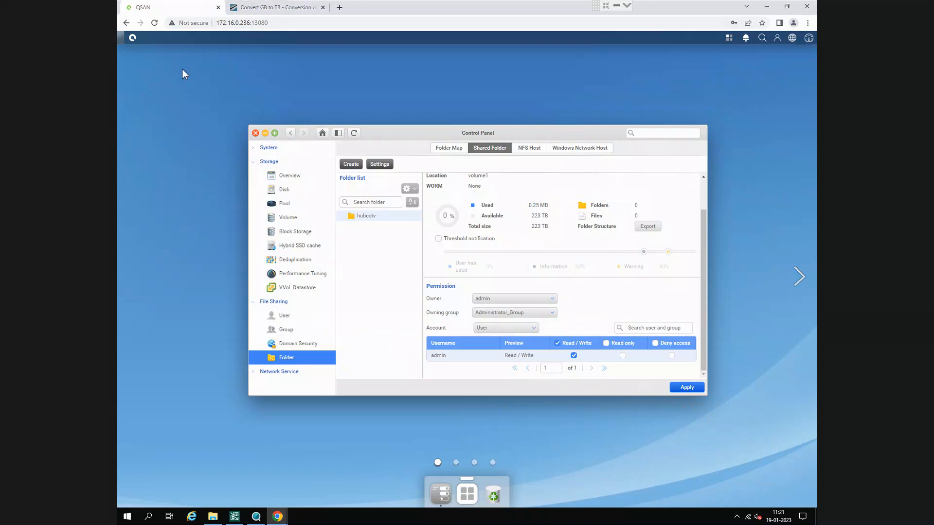
- Restart the NAS with the In turn option and confirm the restart
{"action": "left_click", "coordinate": [131, 37]}
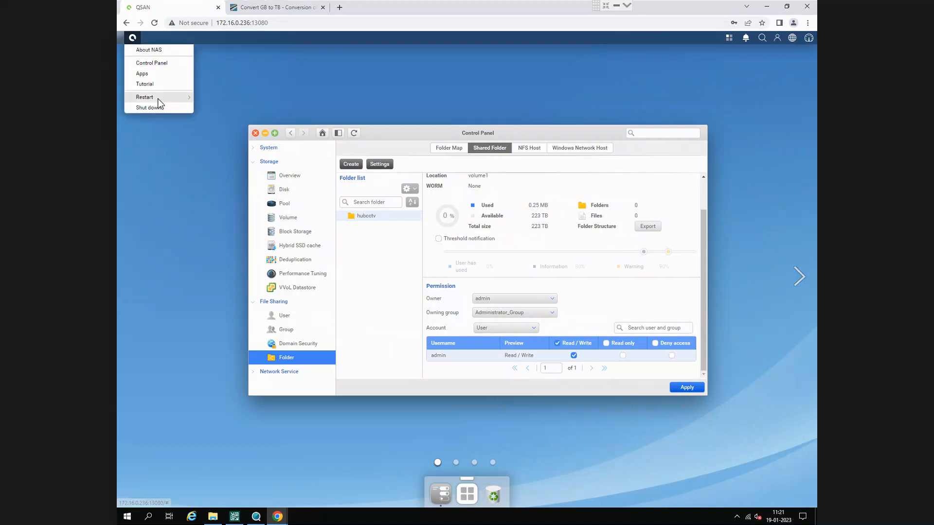
{"action": "mouse_move", "coordinate": [158, 101]}
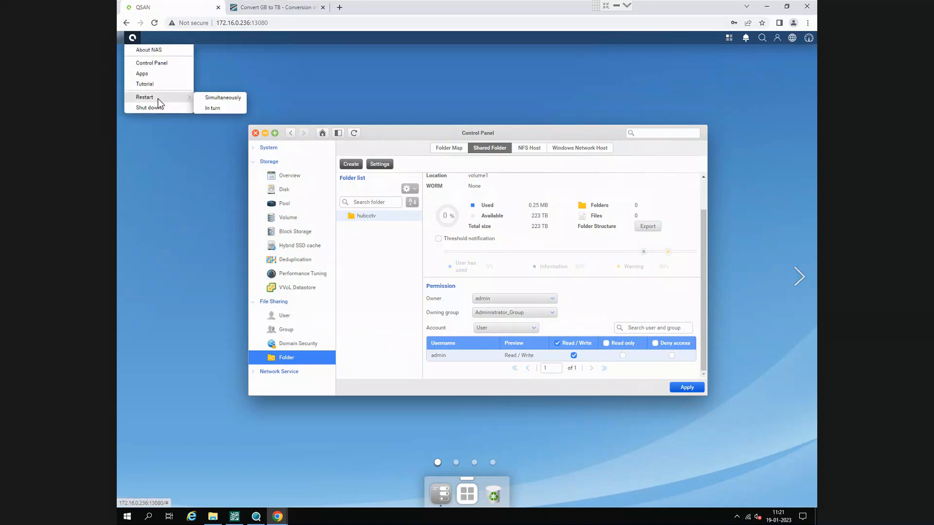
{"action": "left_click", "coordinate": [221, 108]}
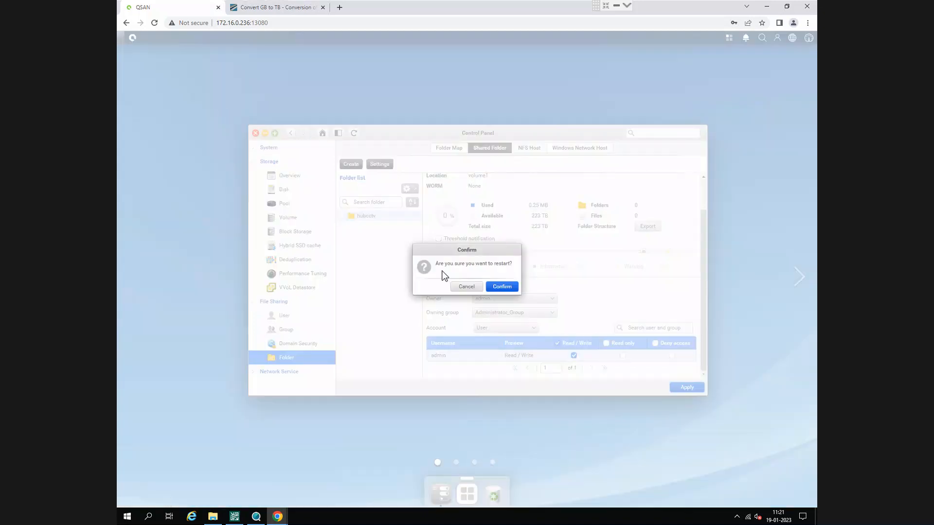
{"action": "left_click", "coordinate": [507, 290]}
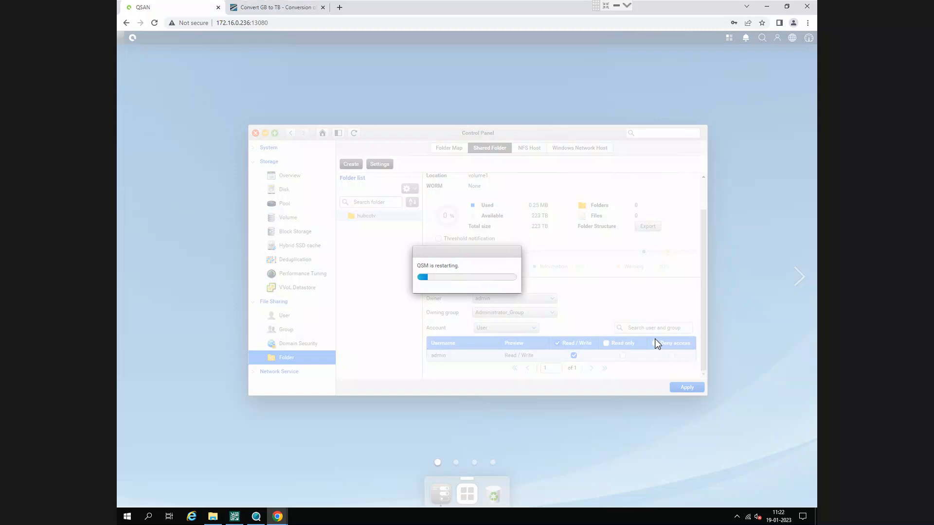
- Run a continuous ping to 172.16.0.236 with the -t option and move its window over the restart page
{"action": "key", "text": "super+r"}
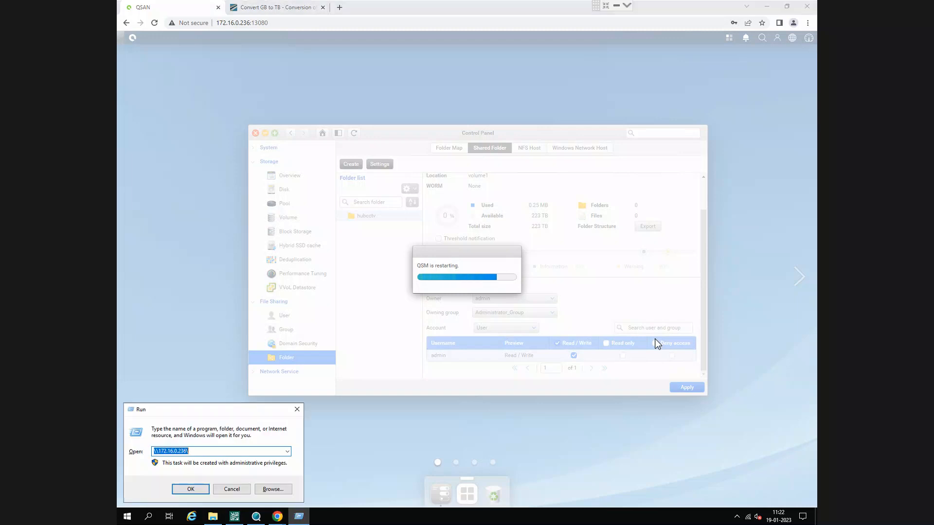
{"action": "key", "text": "Home"}
{"action": "key", "text": "Delete"}
{"action": "key", "text": "Delete"}
{"action": "type", "text": "ping"}
{"action": "key", "text": "End"}
{"action": "key", "text": "BackSpace"}
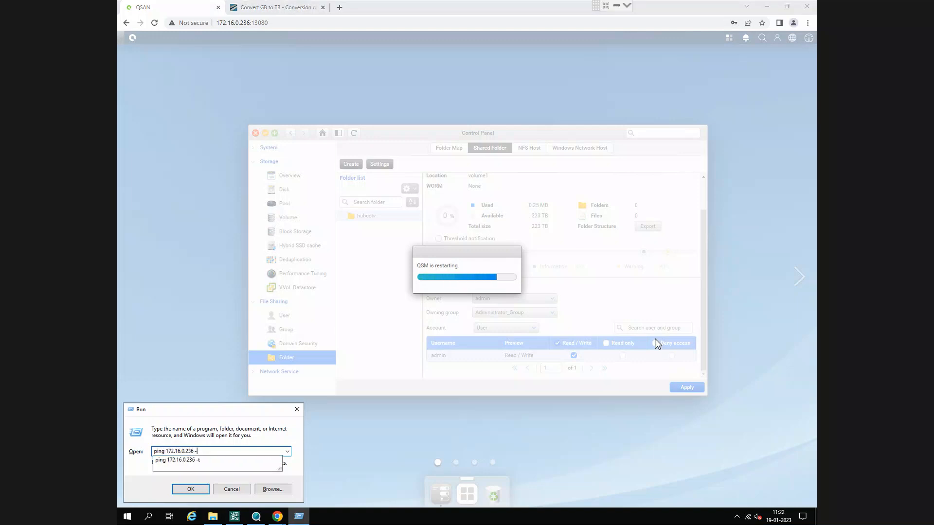
{"action": "key", "text": "Return"}
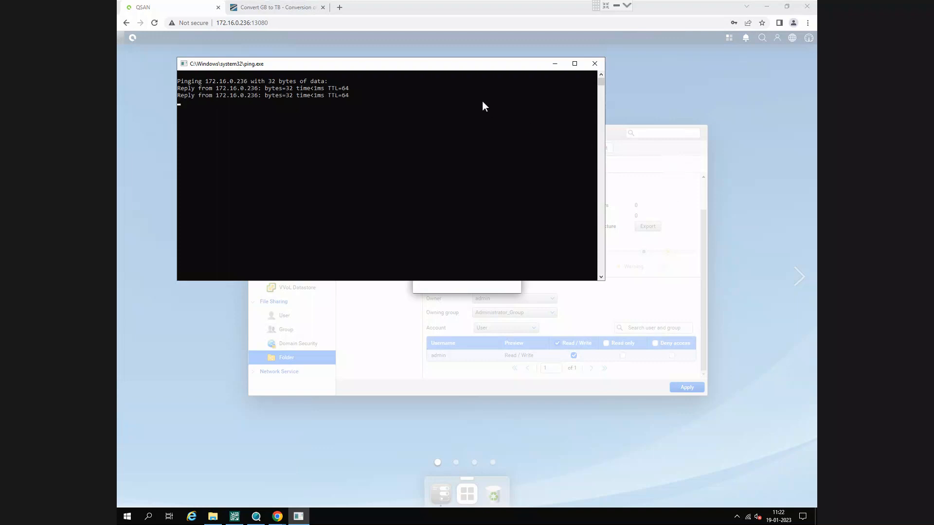
{"action": "left_click_drag", "start_coordinate": [435, 70], "coordinate": [633, 216]}
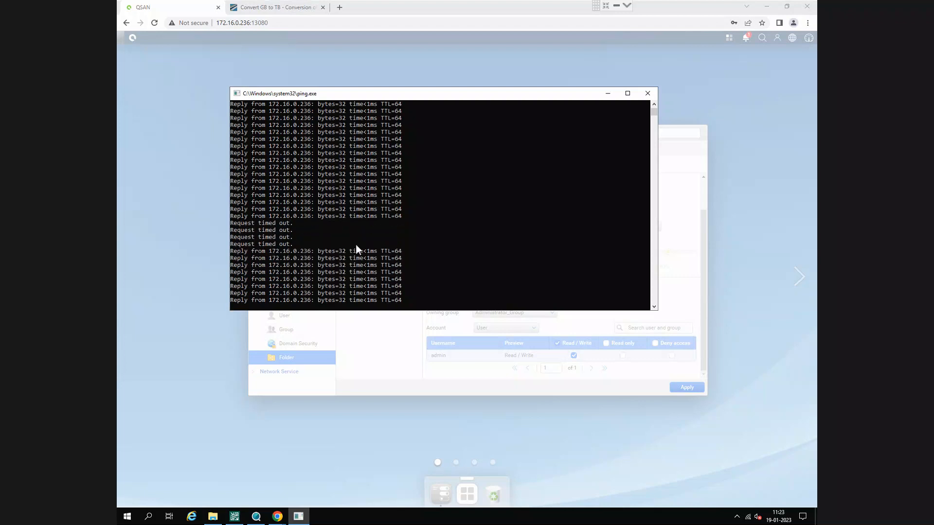
- Check the QSM restart progress and compare it with the ping replies
{"action": "left_click", "coordinate": [287, 25]}
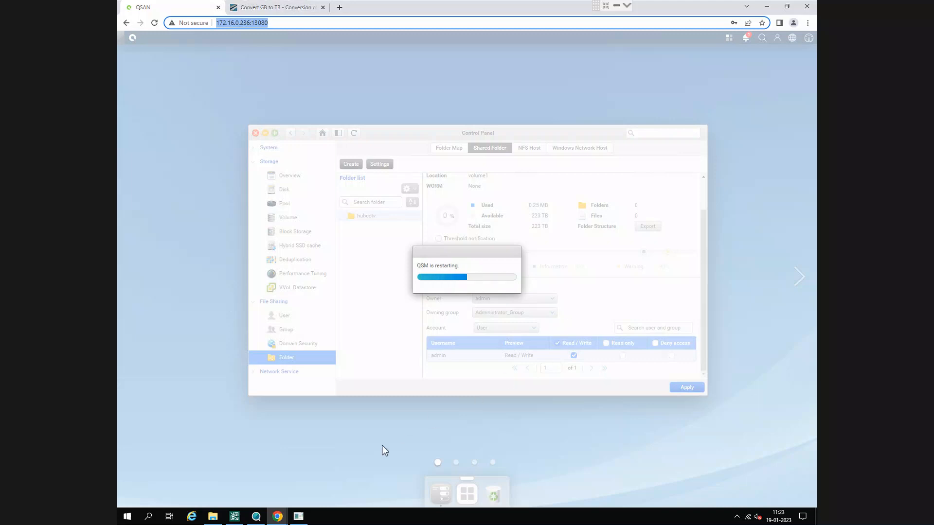
{"action": "left_click", "coordinate": [298, 517]}
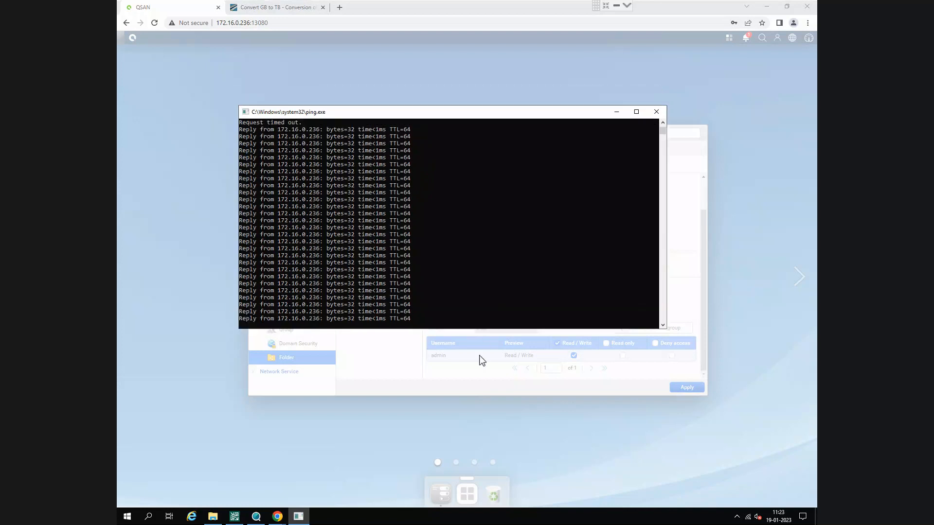
{"action": "left_click", "coordinate": [475, 380]}
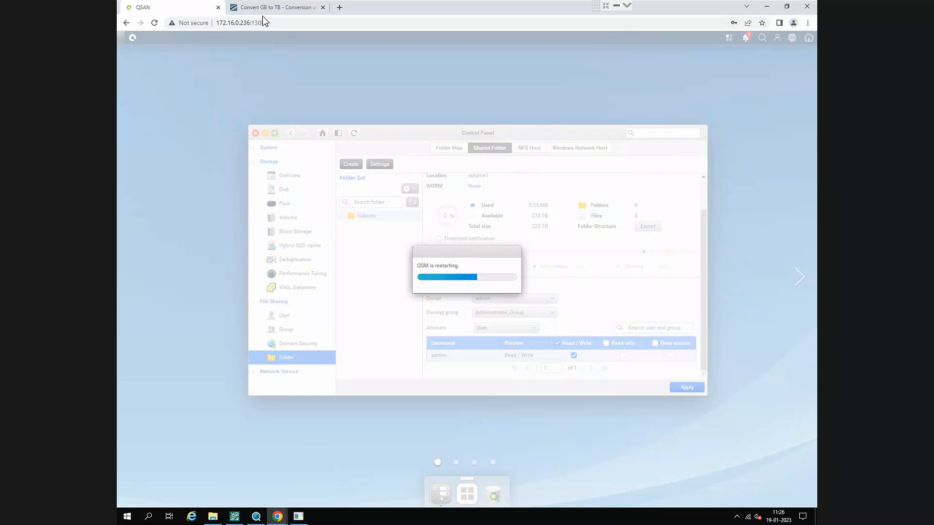
- Load 172.16.0.236 in a new browser tab
{"action": "left_click", "coordinate": [339, 8]}
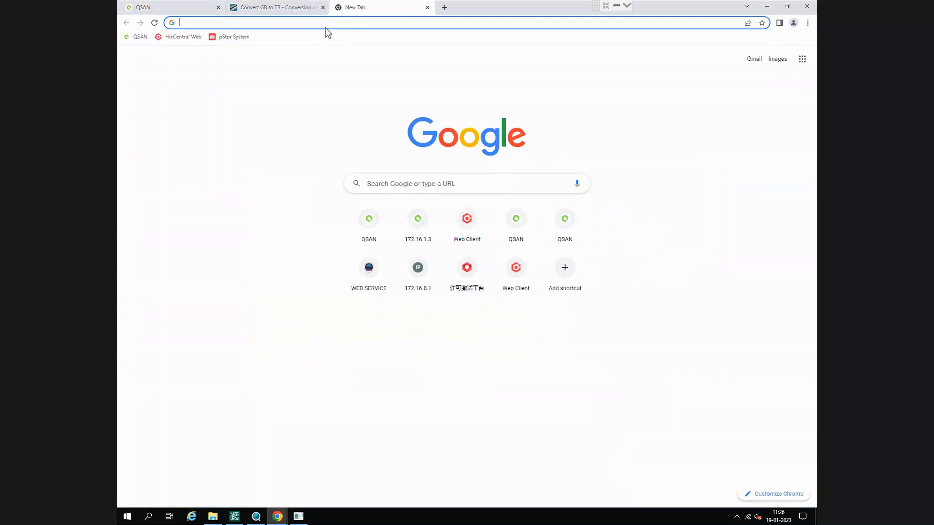
{"action": "type", "text": "172.16."}
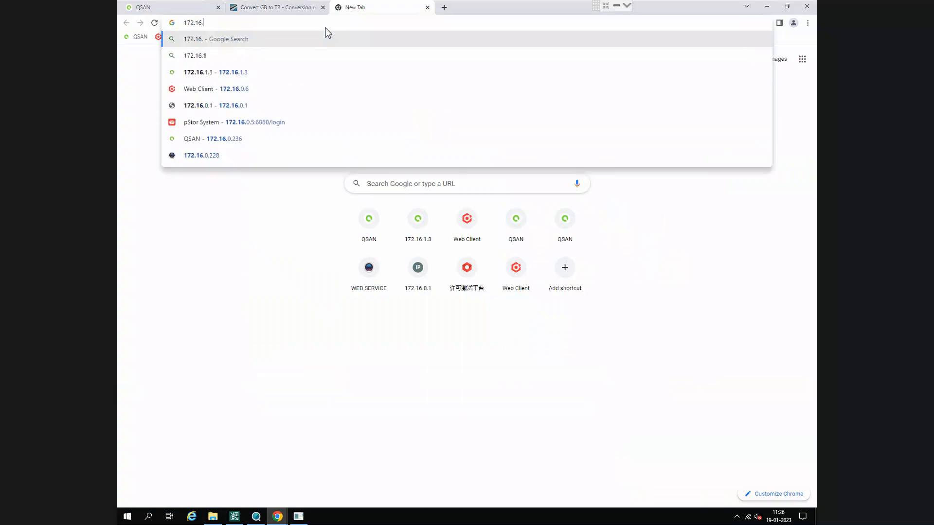
{"action": "type", "text": "0.23"}
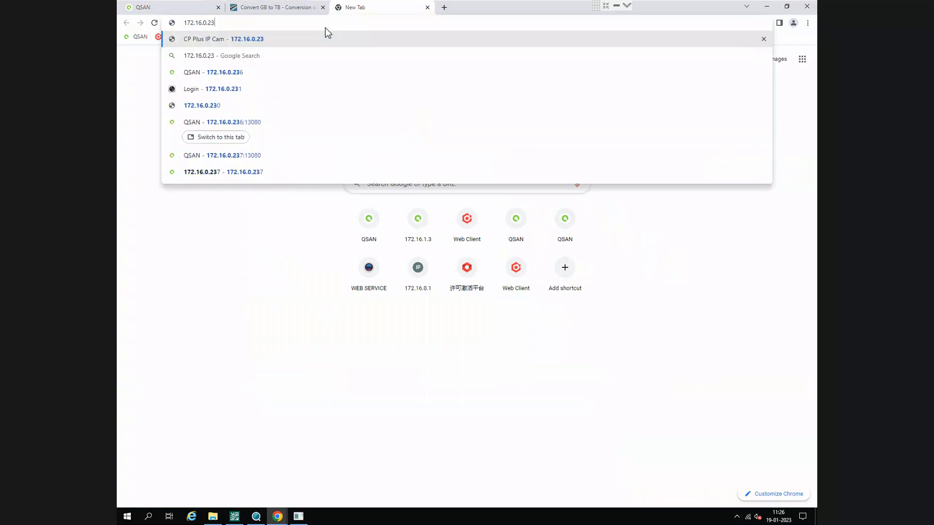
{"action": "type", "text": "6"}
{"action": "key", "text": "Return"}
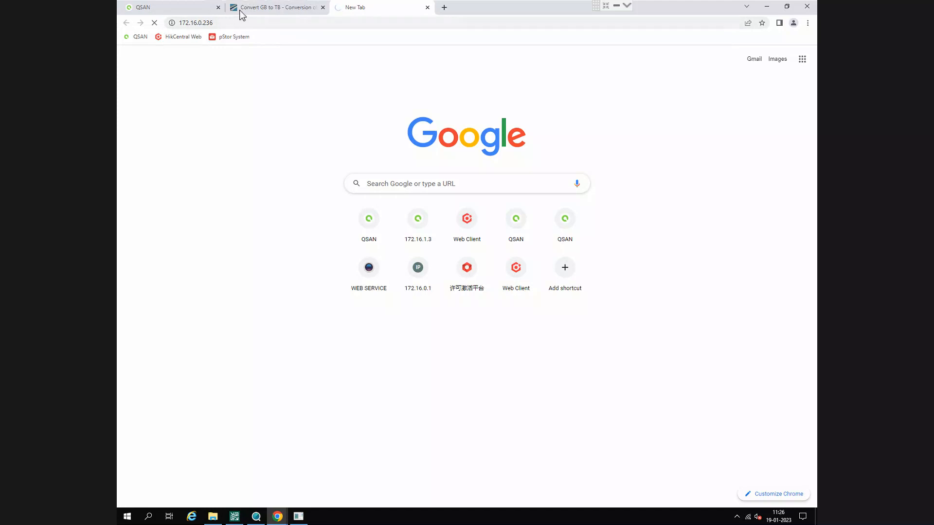
- Check the restart progress in the QSM tab against the loading state and address of the new 172.16.0.236 tab
{"action": "left_click", "coordinate": [194, 9]}
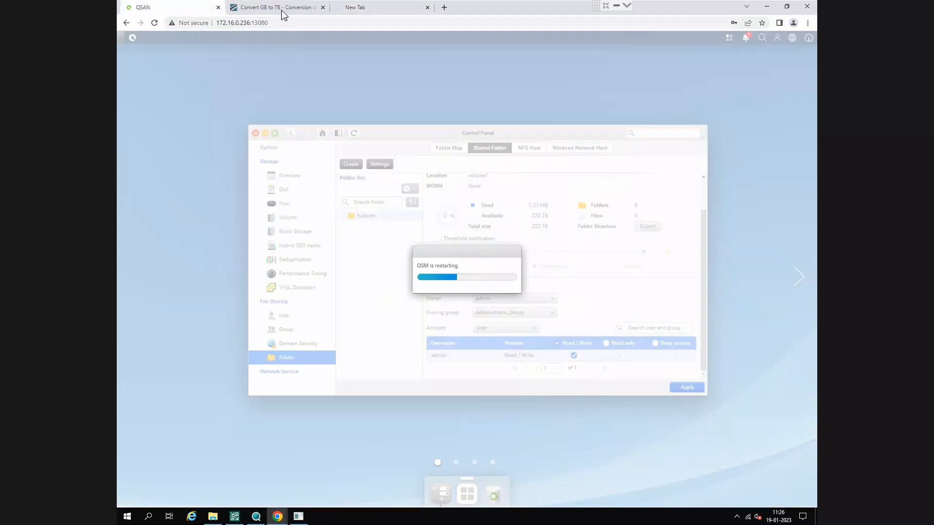
{"action": "left_click", "coordinate": [355, 9]}
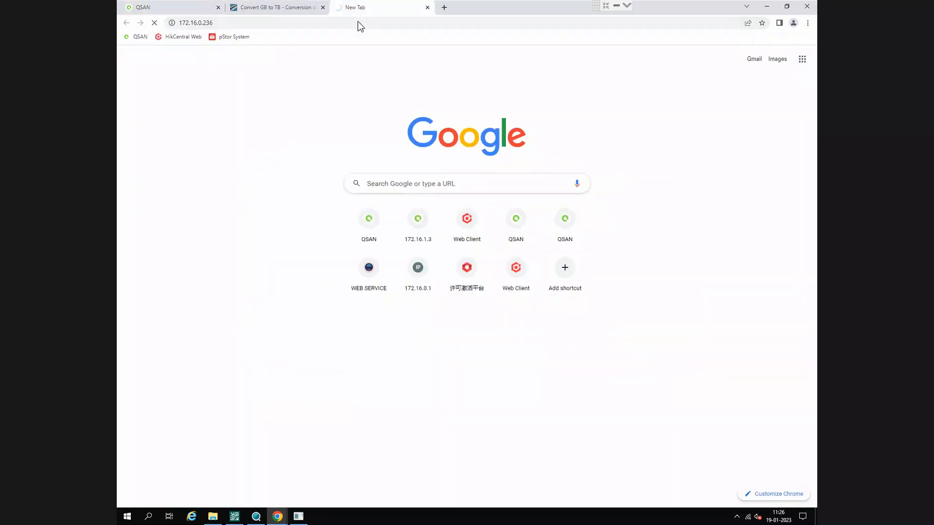
{"action": "left_click", "coordinate": [226, 23]}
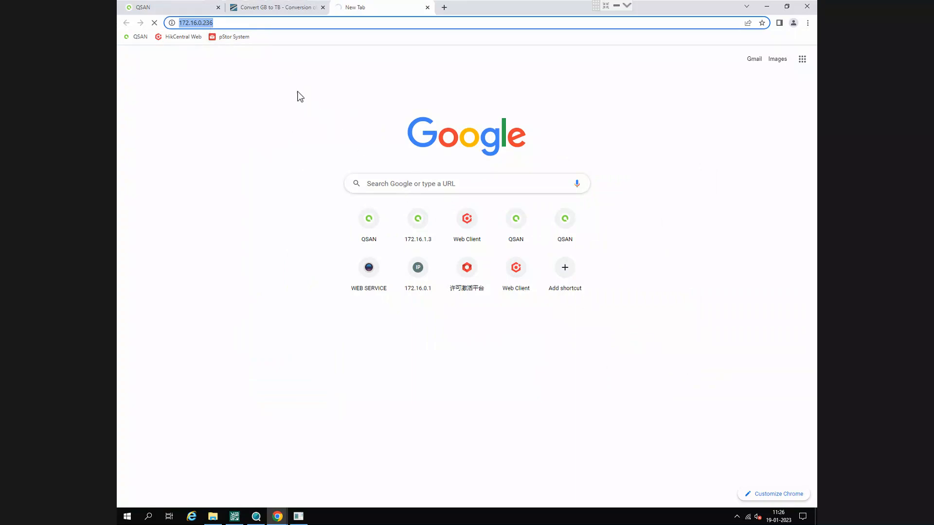
{"action": "left_click", "coordinate": [188, 8]}
{"action": "left_click", "coordinate": [372, 9]}
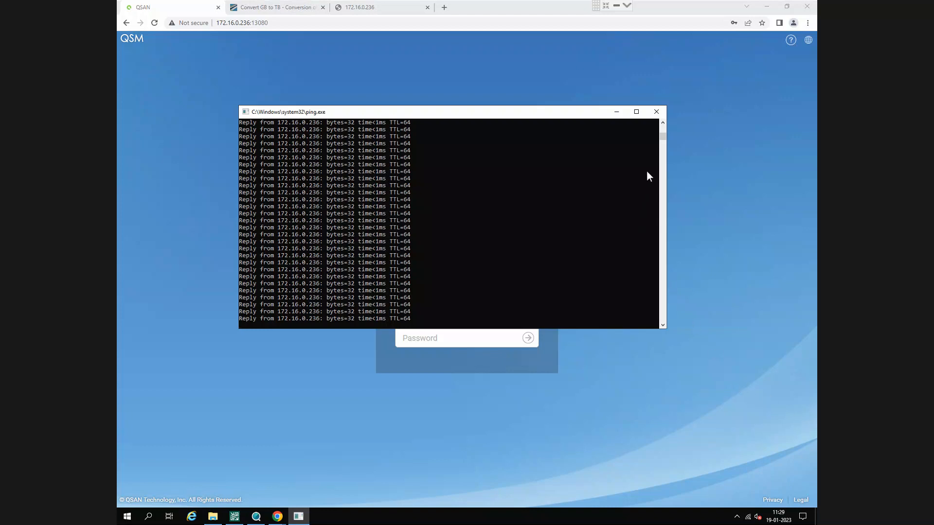
- Close the ping window and place the cursor in the address of the QSM login page
{"action": "left_click", "coordinate": [656, 112]}
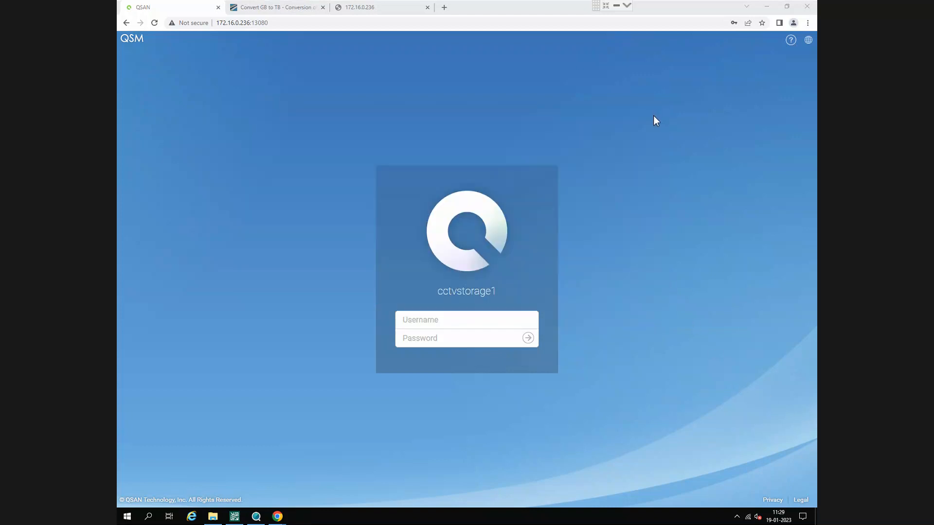
{"action": "left_click", "coordinate": [320, 24]}
{"action": "left_click", "coordinate": [325, 25]}
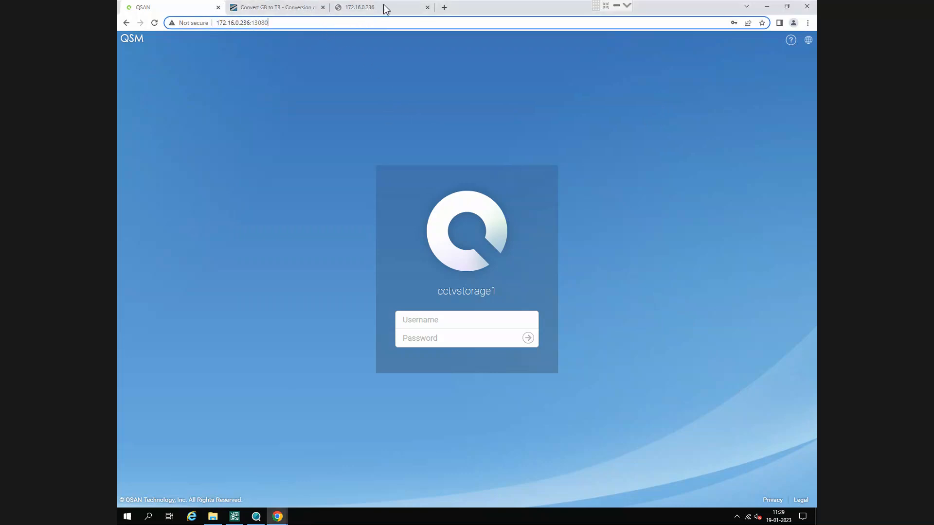
- Close the extra 172.16.0.236 tab and log in to QSM with the saved admin username and password
{"action": "left_click", "coordinate": [427, 7]}
{"action": "left_click", "coordinate": [454, 325]}
{"action": "left_click", "coordinate": [457, 352]}
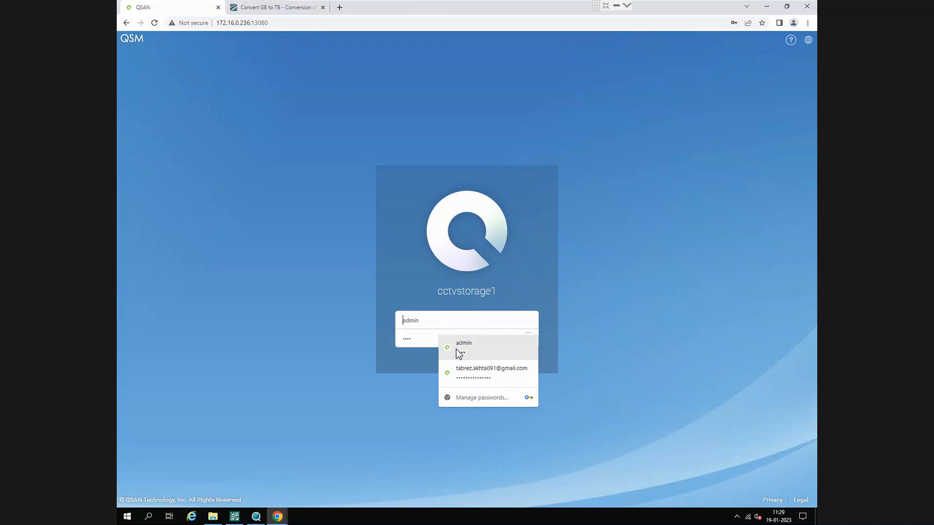
{"action": "left_click", "coordinate": [529, 339]}
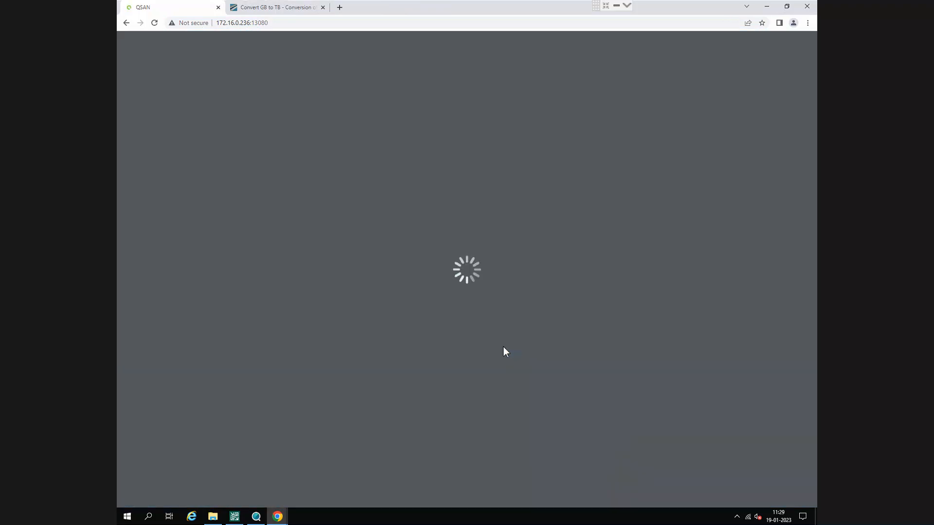
- Try to open the network location \\172.16.0.236 with the username admin and the account password
{"action": "key", "text": "super+r"}
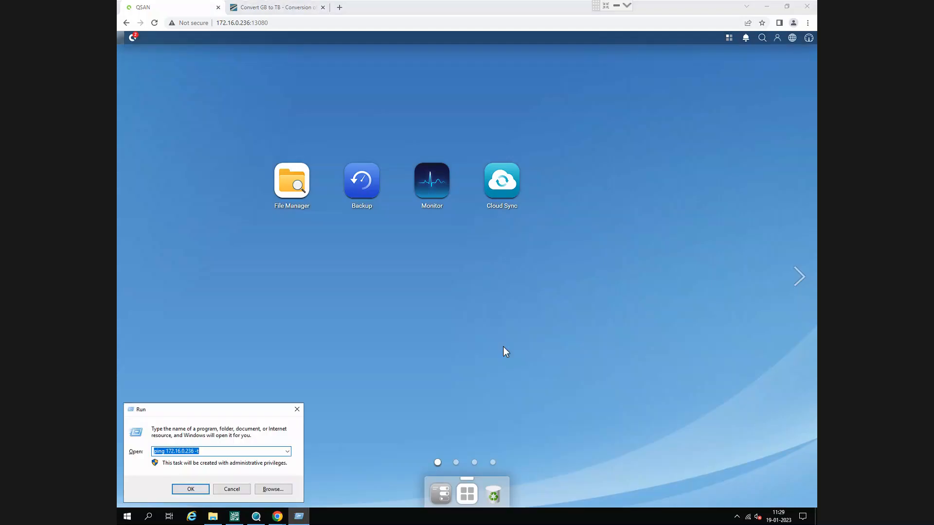
{"action": "key", "text": "Down"}
{"action": "key", "text": "Return"}
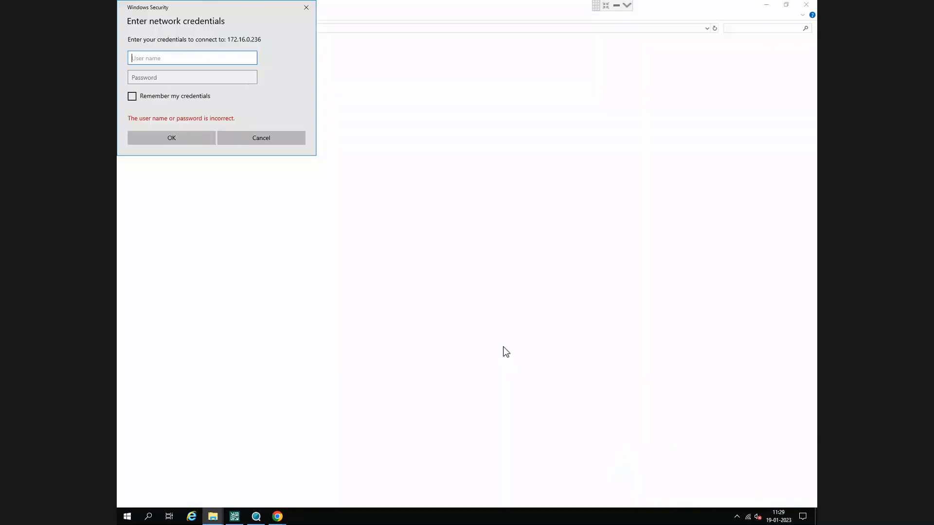
{"action": "type", "text": "admin"}
{"action": "key", "text": "Tab"}
{"action": "type", "text": "ad"}
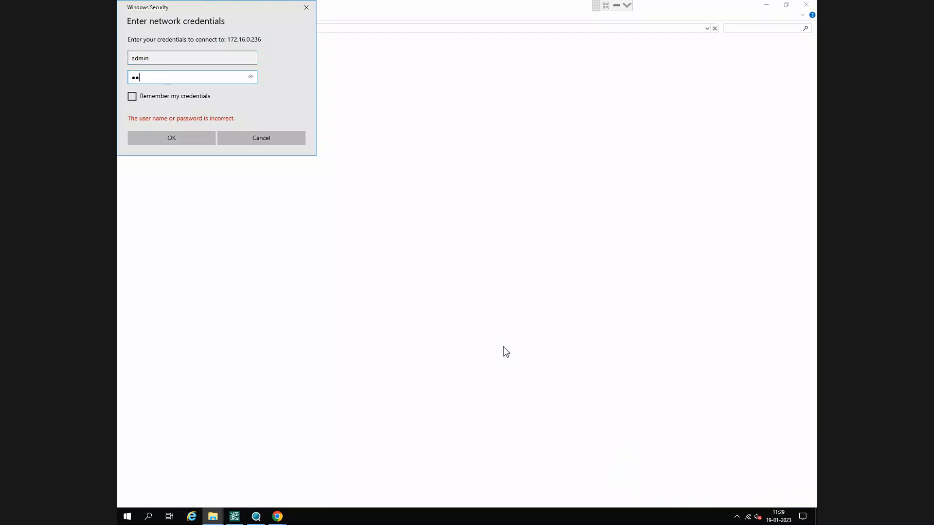
{"action": "key", "text": "Return"}
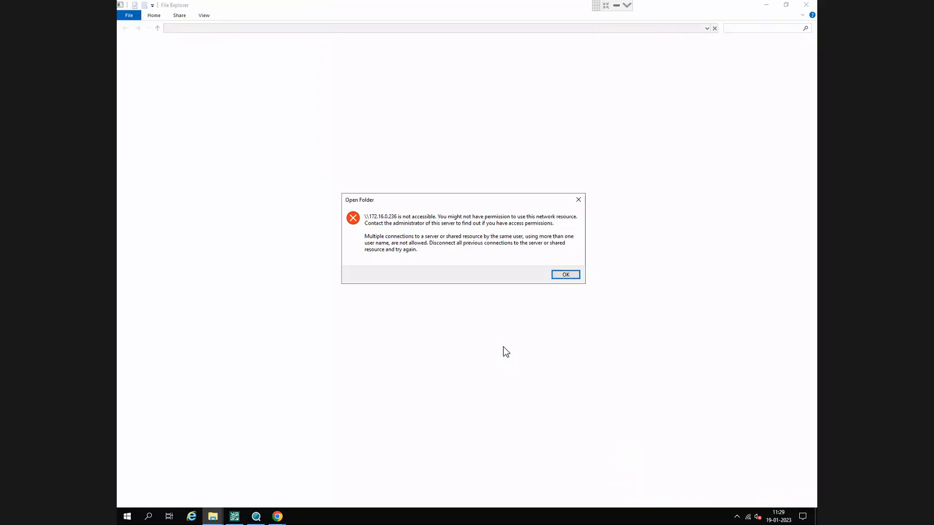
{"action": "left_click", "coordinate": [564, 274]}
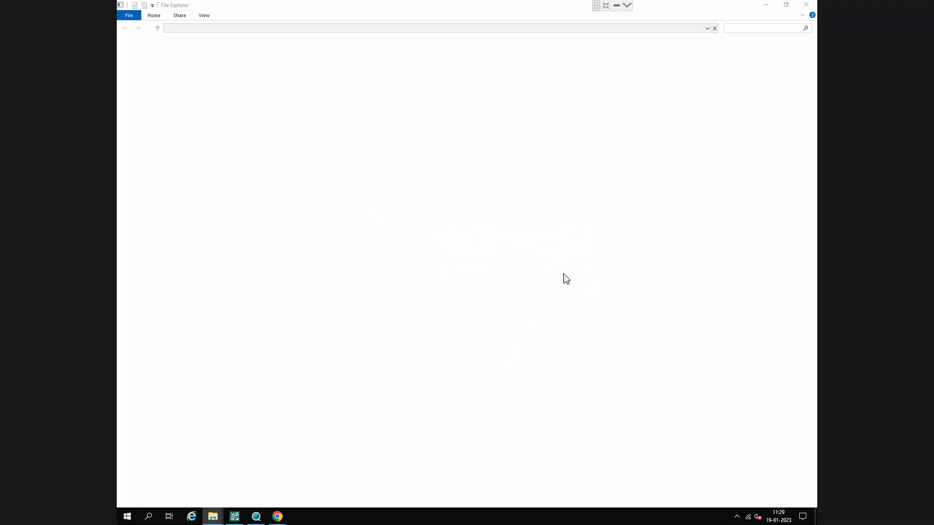
- View the volumes of the cctvstorage1 NAS in the QSM File Manager, and close it
{"action": "left_click", "coordinate": [297, 202]}
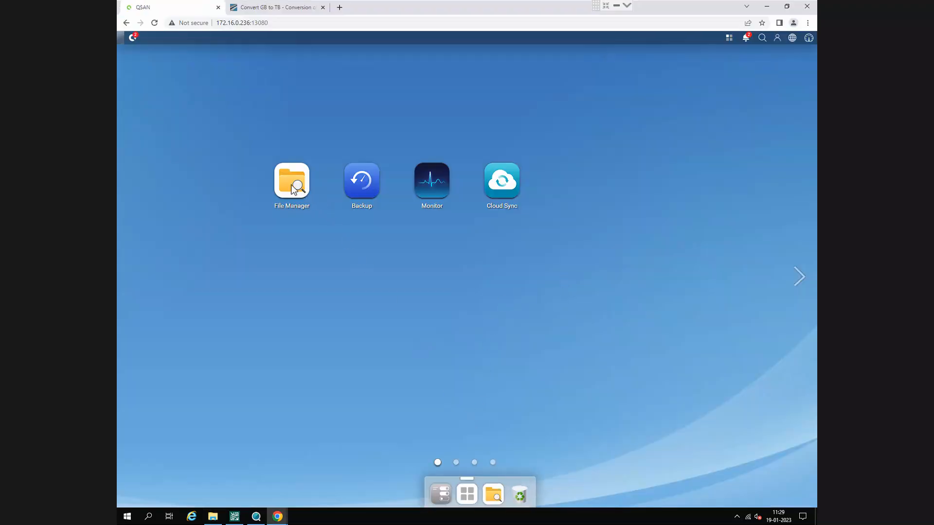
{"action": "left_click", "coordinate": [294, 231]}
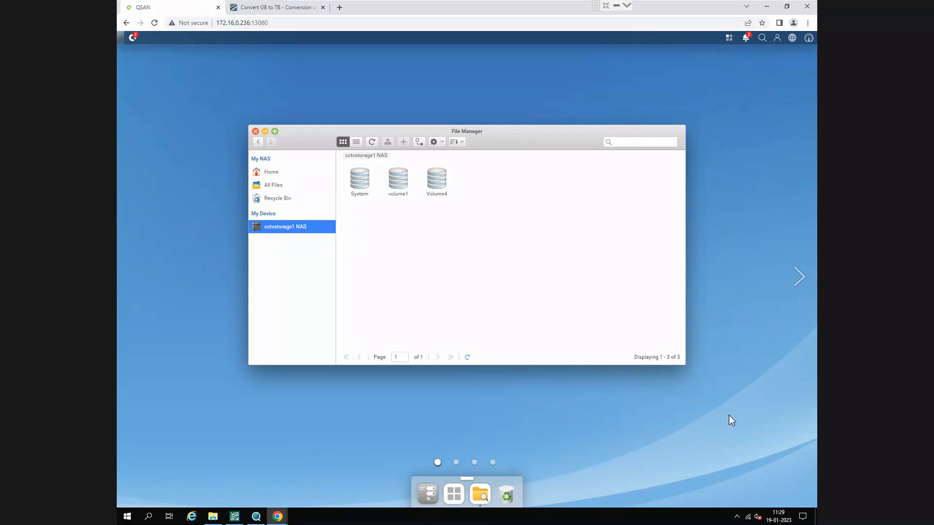
{"action": "left_click", "coordinate": [256, 131]}
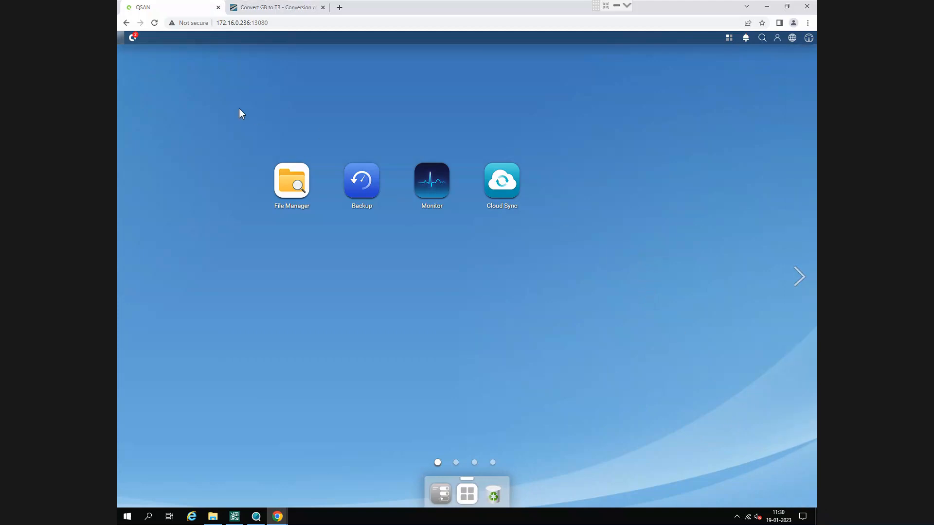
- Examine the pool information and current controller of cctvpool1 in the QSM Control Panel
{"action": "left_click", "coordinate": [138, 39]}
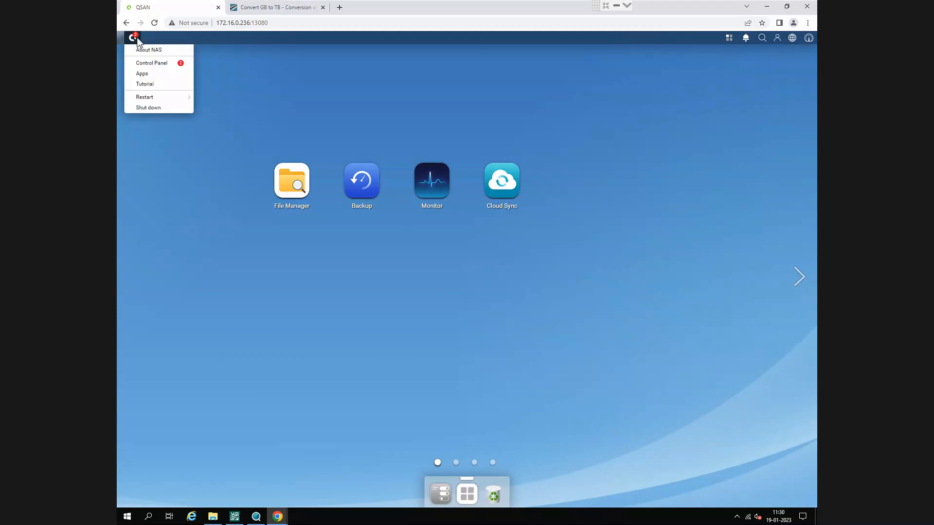
{"action": "left_click", "coordinate": [150, 64]}
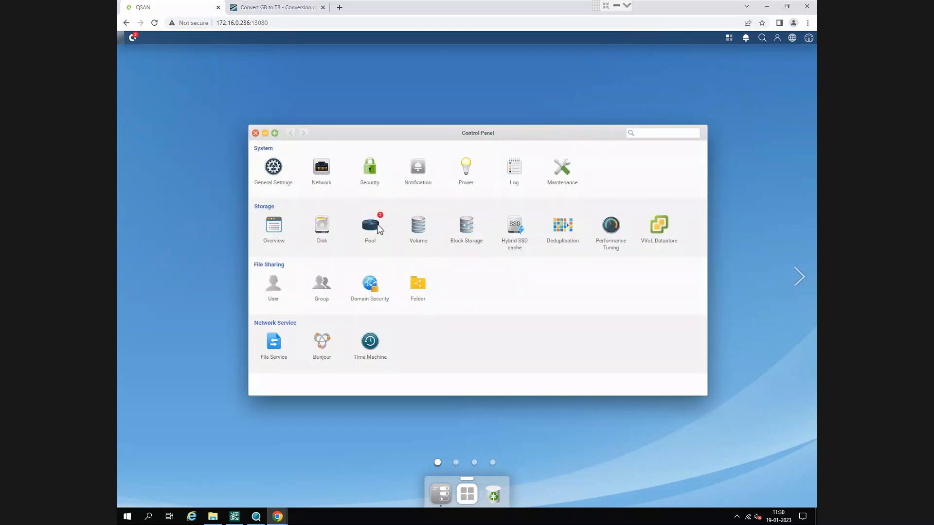
{"action": "left_click", "coordinate": [379, 224]}
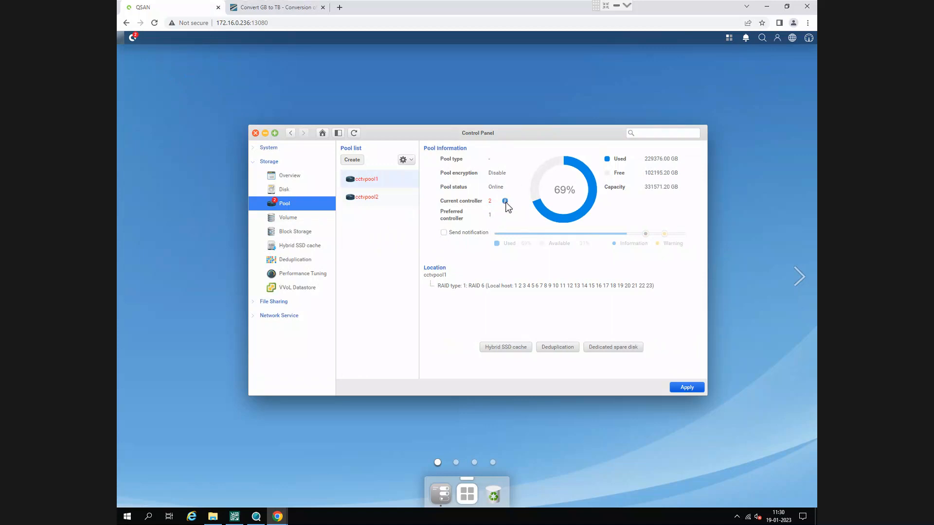
{"action": "mouse_move", "coordinate": [505, 203]}
- Read the latest system events in the QSM Notification Center
{"action": "left_click", "coordinate": [746, 38]}
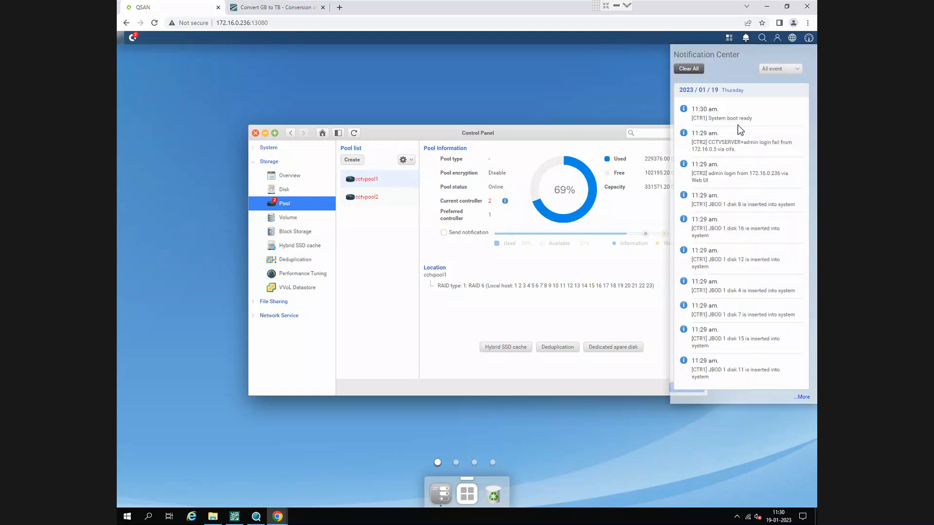
{"action": "left_click", "coordinate": [606, 112]}
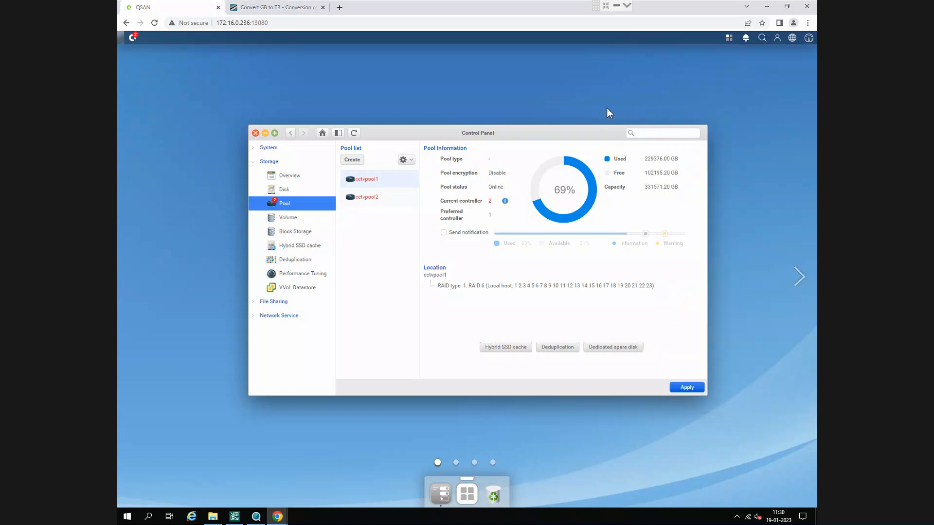
{"action": "left_click", "coordinate": [746, 39]}
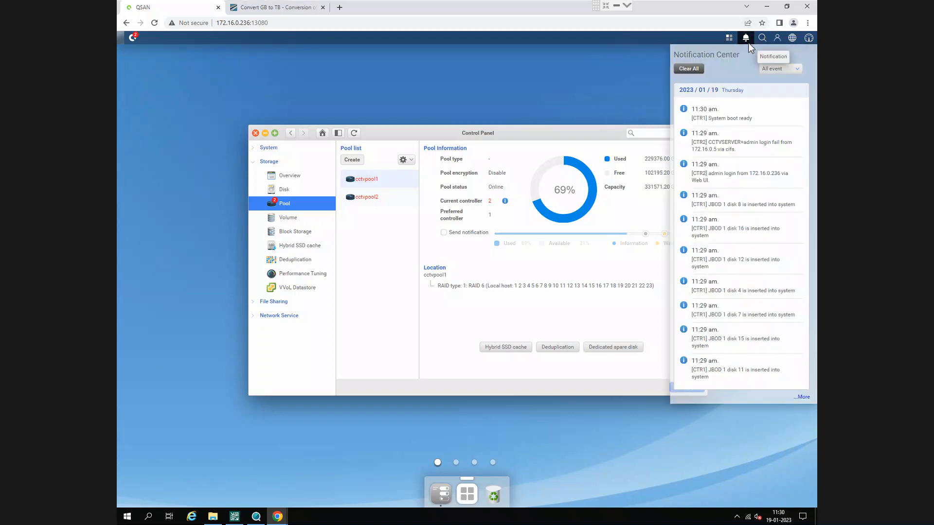
{"action": "left_click", "coordinate": [497, 99]}
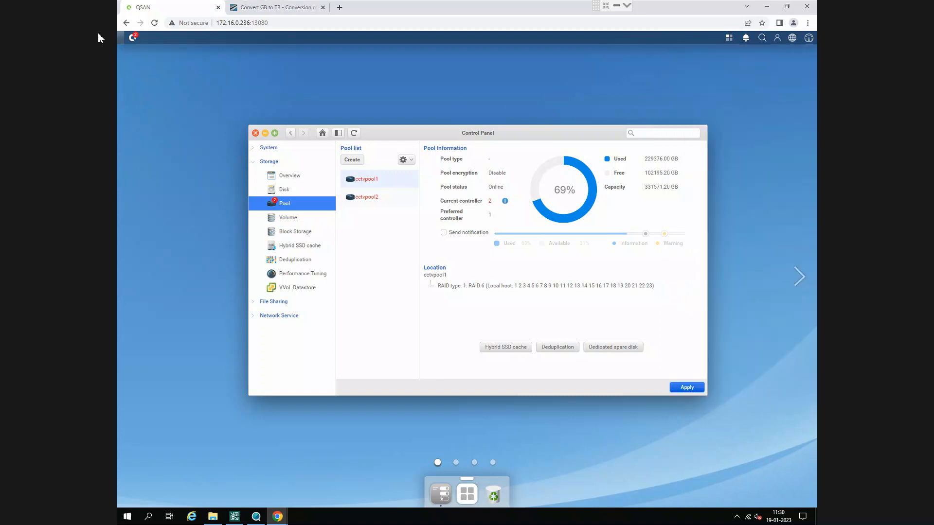
- Restart both NAS controllers simultaneously and confirm the restart
{"action": "left_click", "coordinate": [133, 37]}
{"action": "mouse_move", "coordinate": [167, 97]}
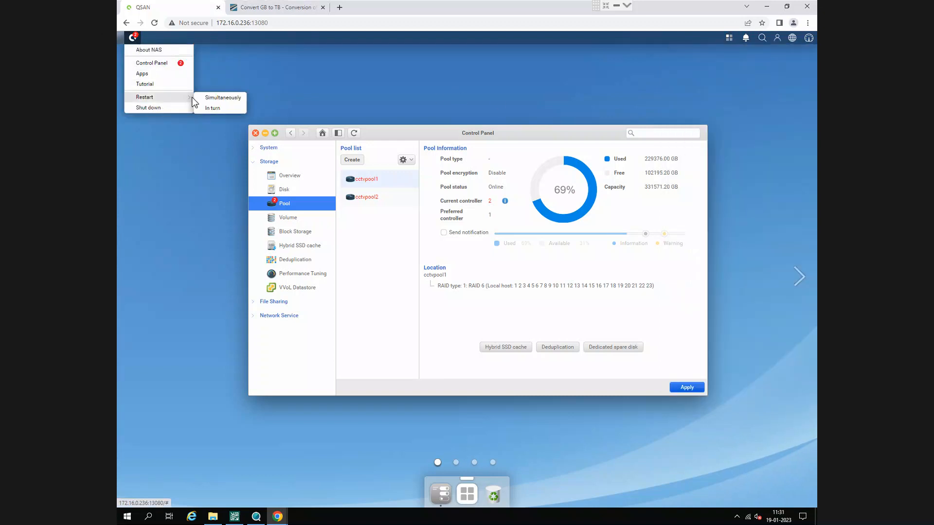
{"action": "left_click", "coordinate": [222, 98]}
{"action": "left_click", "coordinate": [499, 288]}
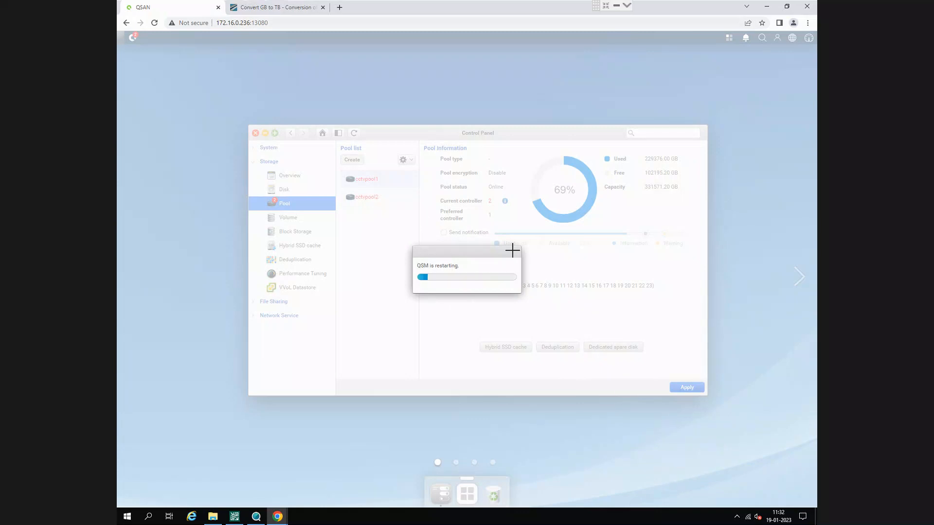
{"action": "mouse_move", "coordinate": [416, 187]}
{"action": "left_mouse_down"}
{"action": "mouse_move", "coordinate": [525, 302]}
{"action": "mouse_move", "coordinate": [543, 304]}
{"action": "left_mouse_up"}
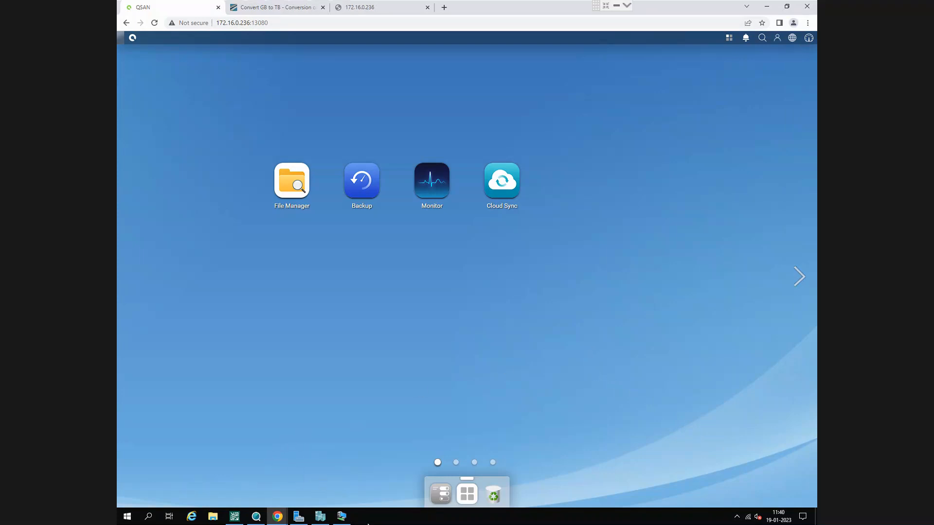
- Request the network location \\172.16.0.236 on CCTVSERVER again and leave the remote session's full-screen view
{"action": "left_click", "coordinate": [212, 516]}
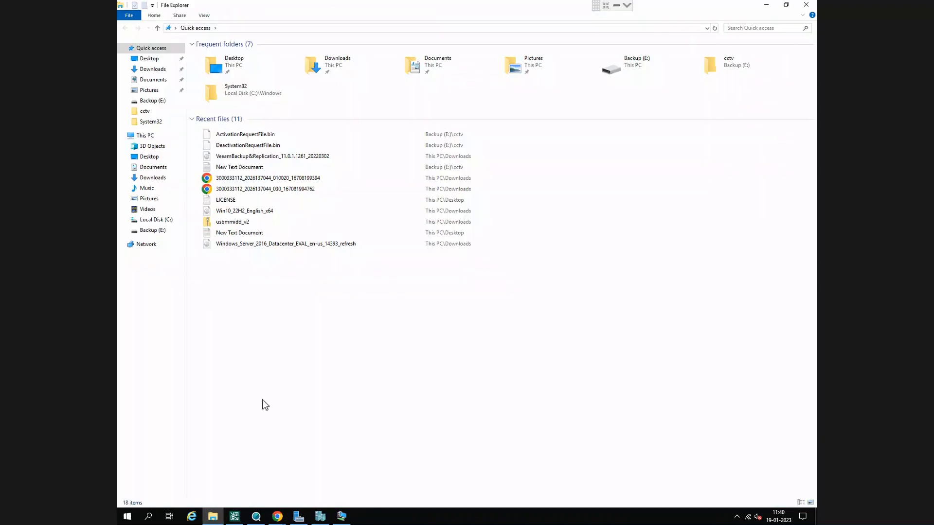
{"action": "left_click", "coordinate": [806, 5]}
{"action": "key", "text": "super+r"}
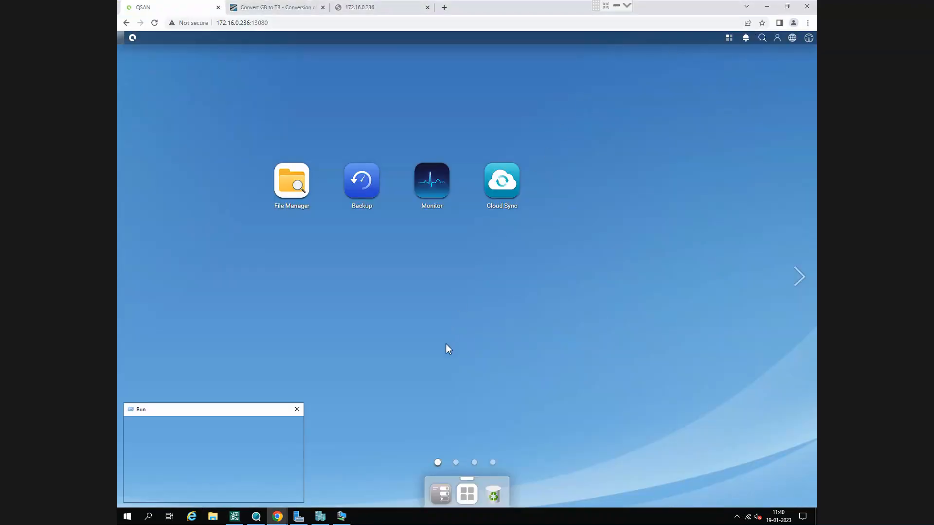
{"action": "left_click", "coordinate": [606, 6]}
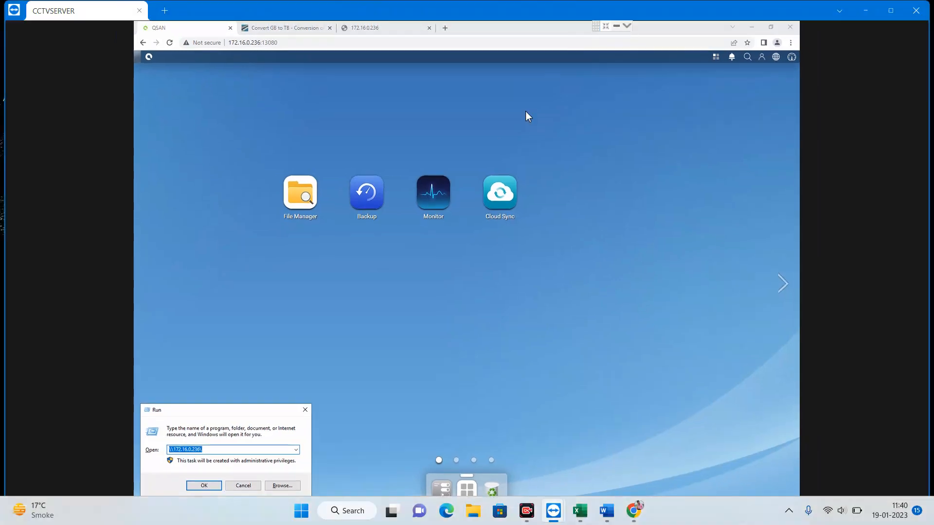
{"action": "key", "text": "Escape"}
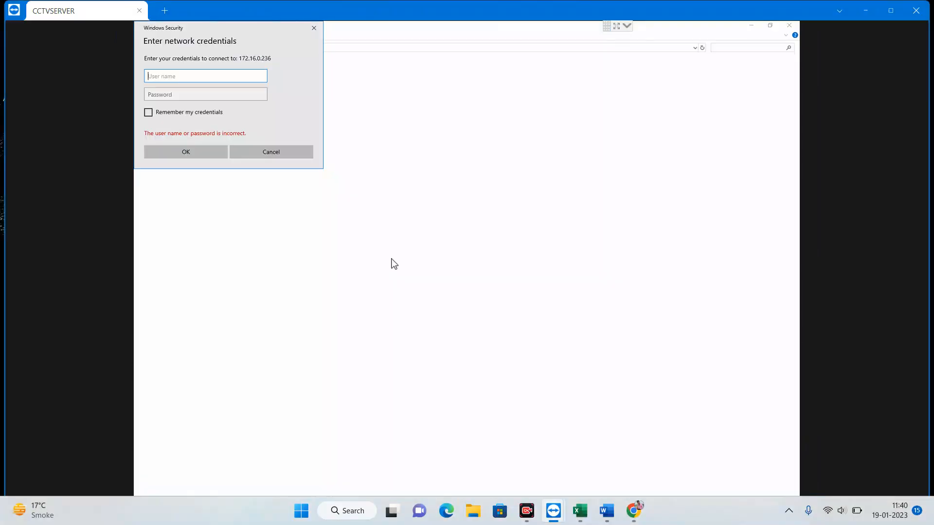
- Try to connect to 172.16.0.236 with the username admin and the account password in the network credentials prompt
{"action": "type", "text": "ad"}
{"action": "type", "text": "moin"}
{"action": "type", "text": "n"}
{"action": "key", "text": "Tab"}
{"action": "type", "text": "a"}
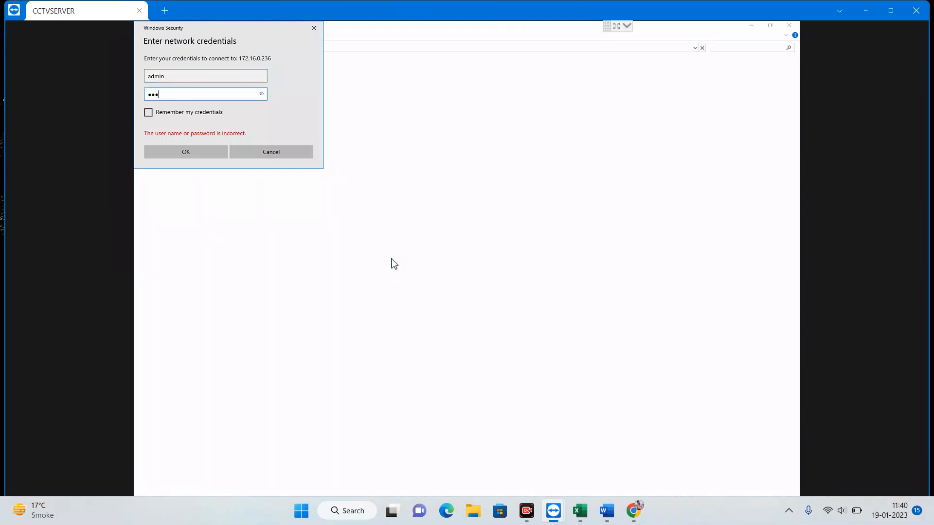
{"action": "key", "text": "Return"}
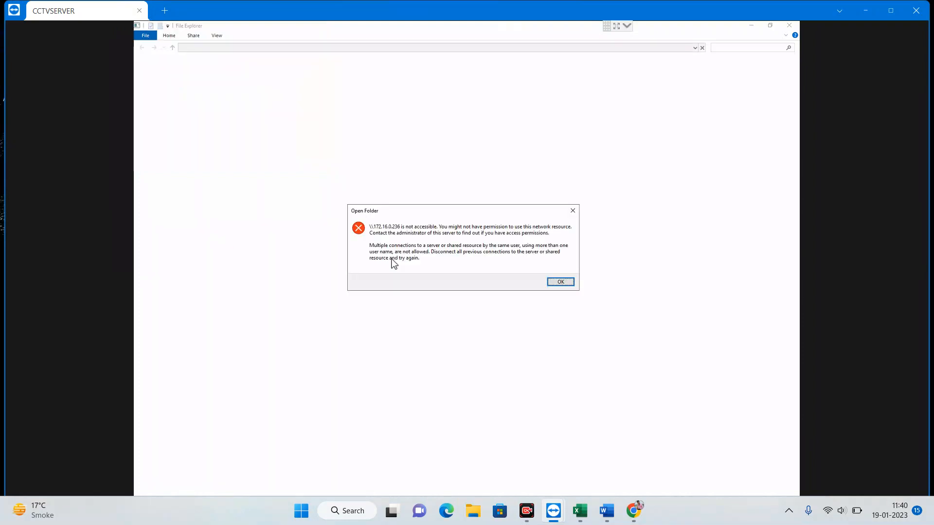
{"action": "left_click", "coordinate": [561, 282]}
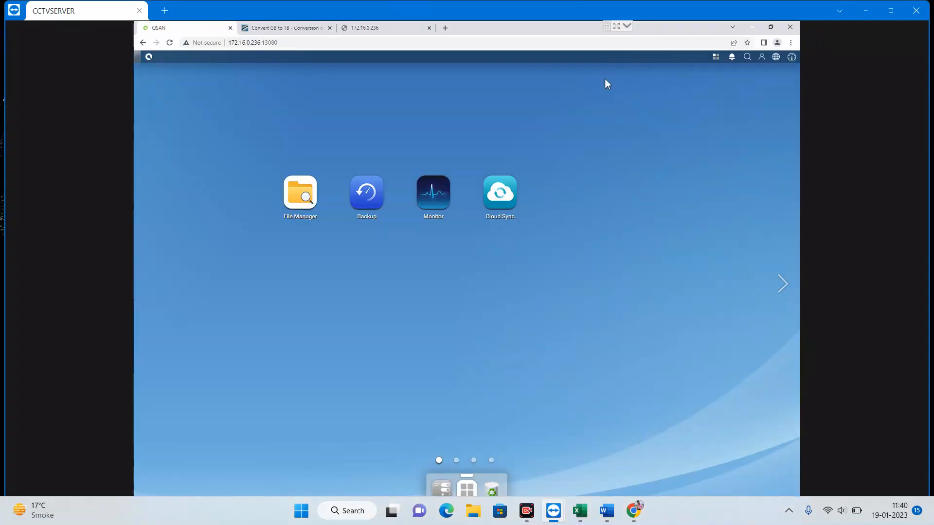
- Minimize the browser, return the remote session to full screen and switch to the Win2019-Hikcentral-Pstor virtual machine
{"action": "left_click", "coordinate": [751, 27]}
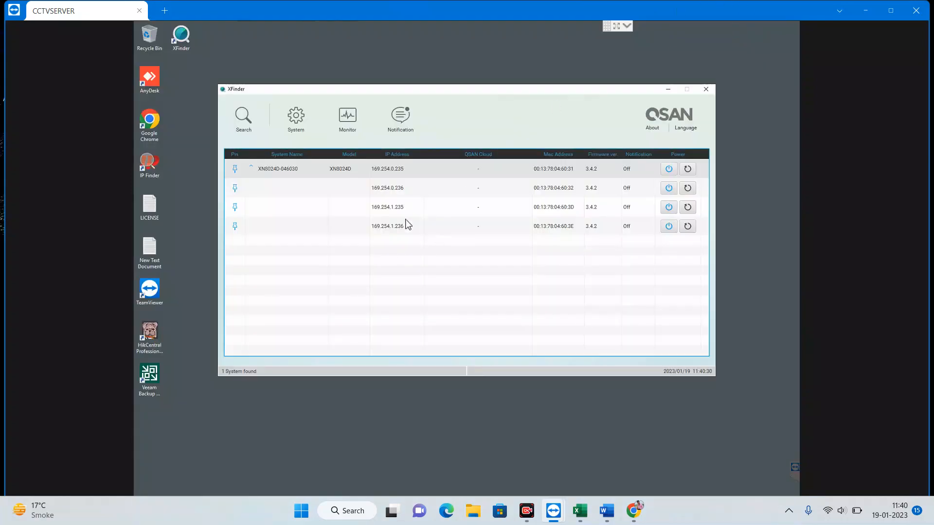
{"action": "left_click", "coordinate": [615, 27]}
{"action": "left_click", "coordinate": [342, 516]}
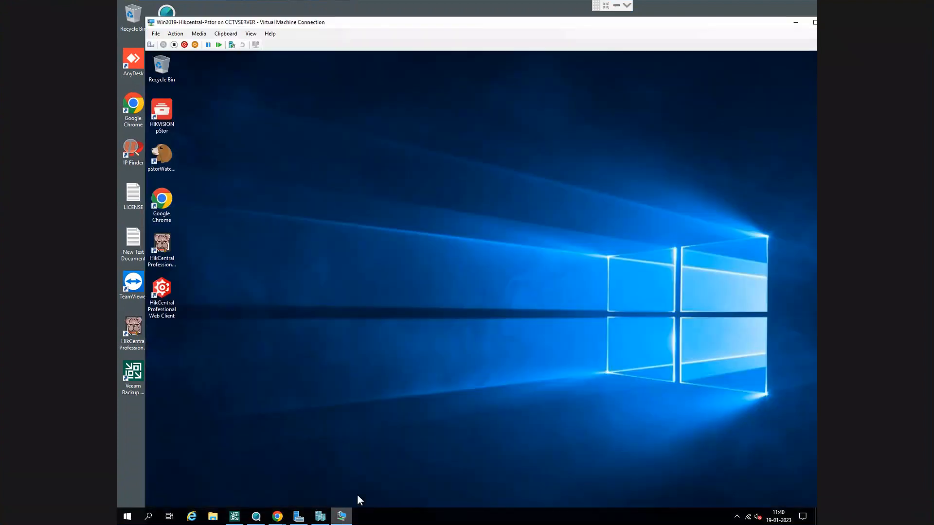
- Open \\172.16.0.236 inside the virtual machine and select the hubcctv shared folder
{"action": "key", "text": "super+r"}
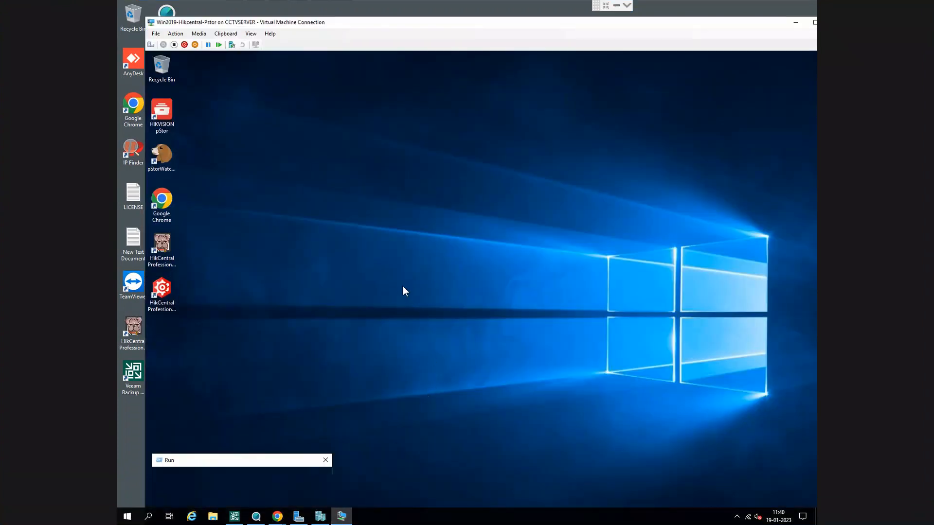
{"action": "left_click_drag", "start_coordinate": [256, 469], "coordinate": [244, 310]}
{"action": "key", "text": "Return"}
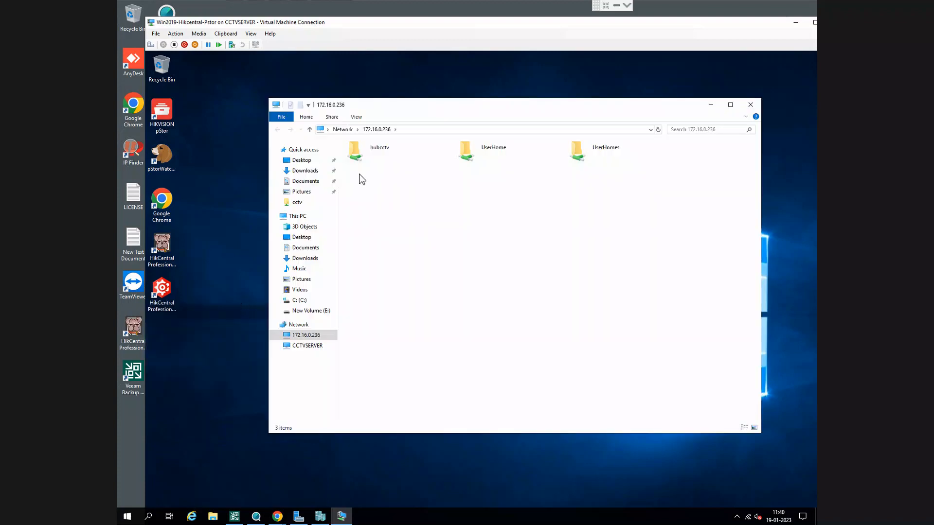
{"action": "left_click", "coordinate": [383, 163]}
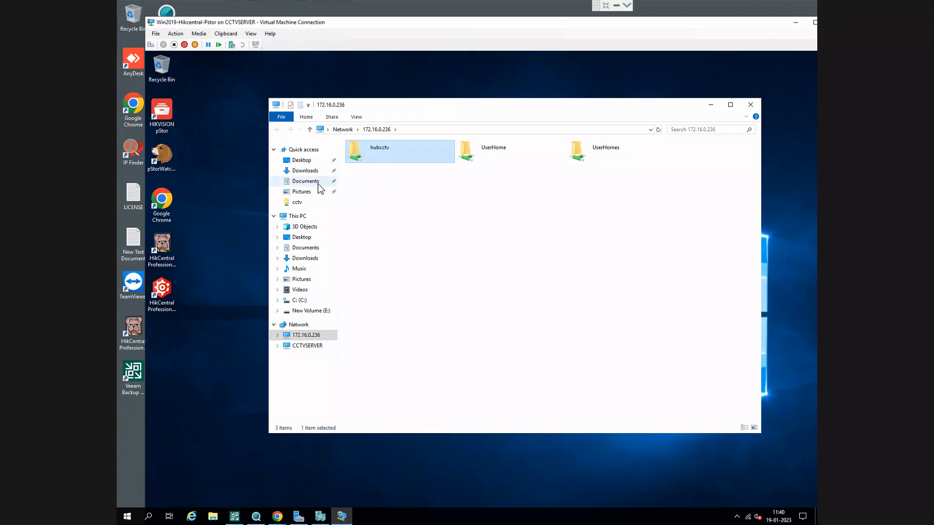
{"action": "left_click_drag", "start_coordinate": [462, 108], "coordinate": [436, 92]}
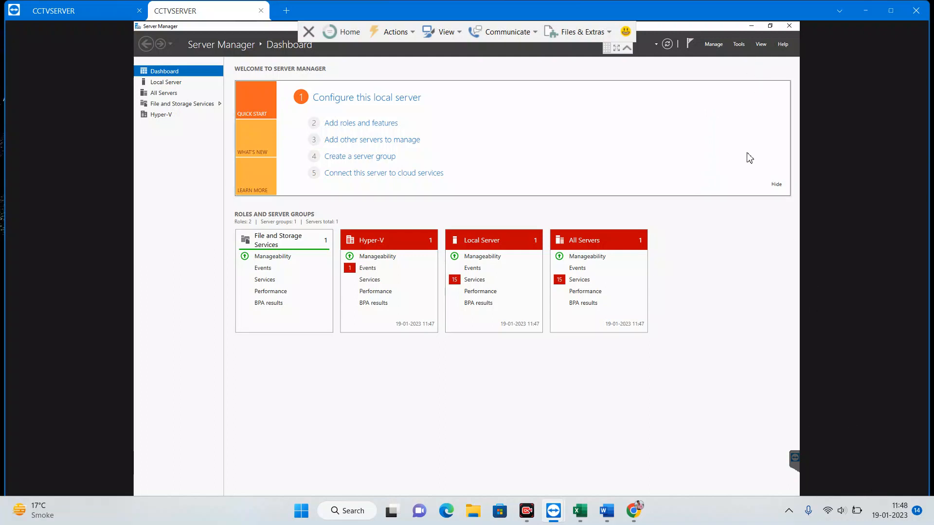
- Show the new CCTVSERVER remote session in full screen and collapse its session toolbar
{"action": "left_click", "coordinate": [616, 47]}
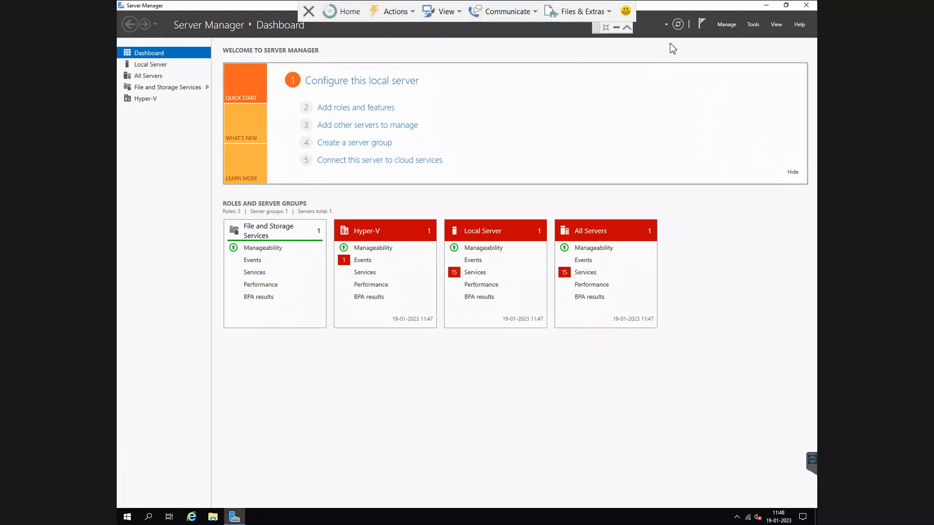
{"action": "left_click", "coordinate": [628, 27]}
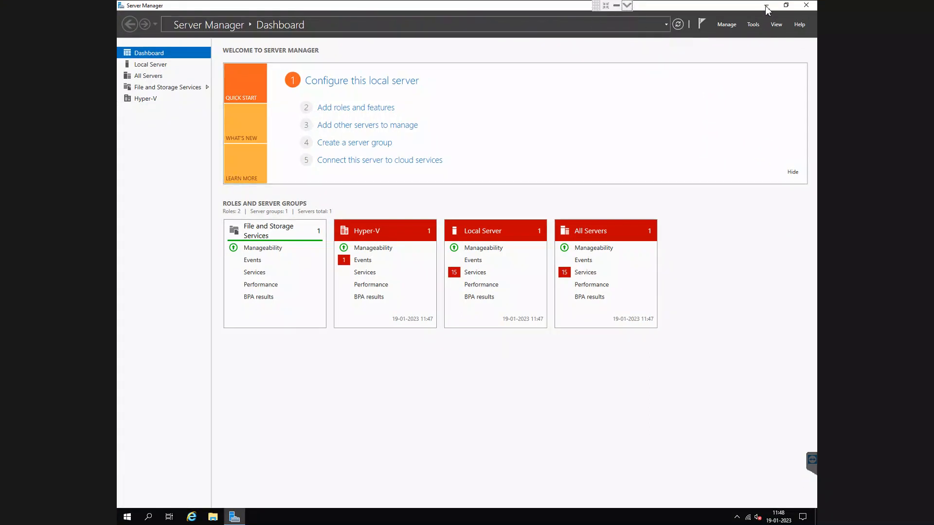
- Close Server Manager and open \\172.16.0.236 on the server to check its shared folders, closing the window when done
{"action": "left_click", "coordinate": [806, 6]}
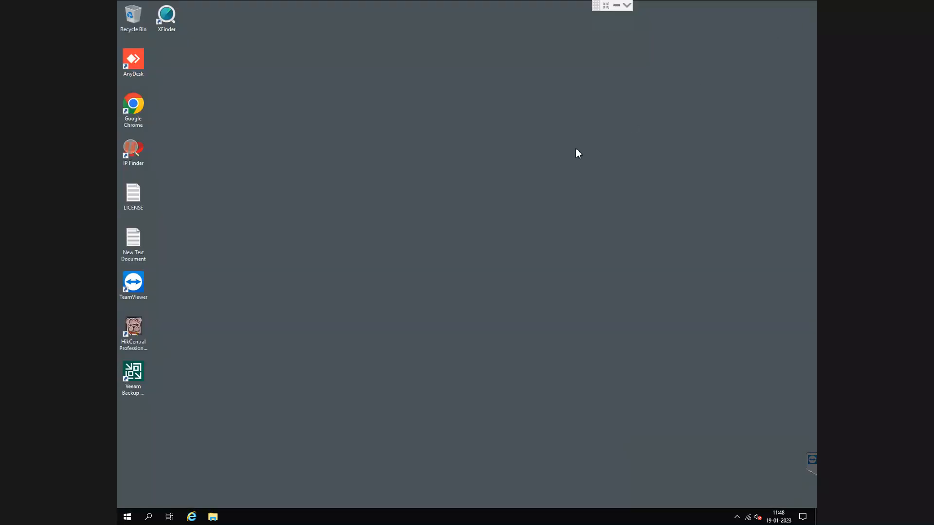
{"action": "key", "text": "super+r"}
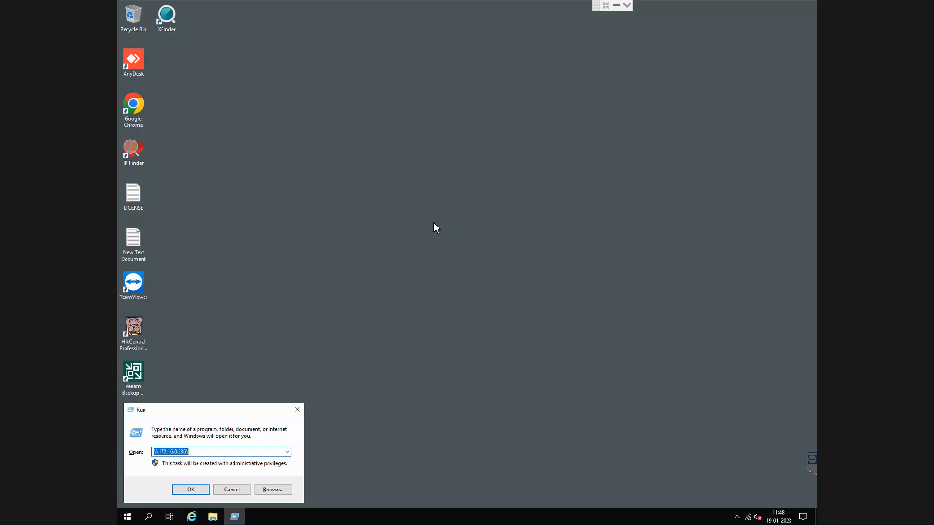
{"action": "key", "text": "Return"}
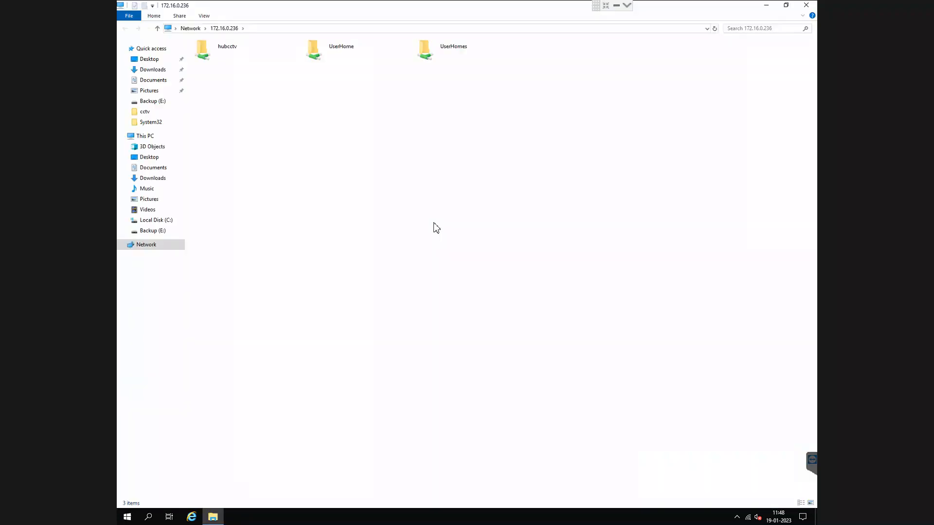
{"action": "left_click", "coordinate": [807, 5]}
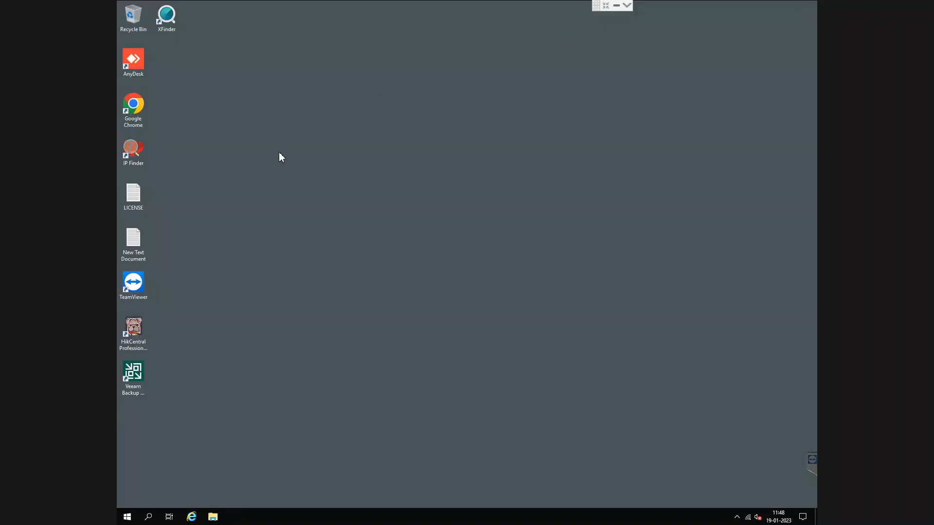
- Launch Google Chrome on the server and load the QSM login page at 172.16.0.236
{"action": "left_click", "coordinate": [131, 119]}
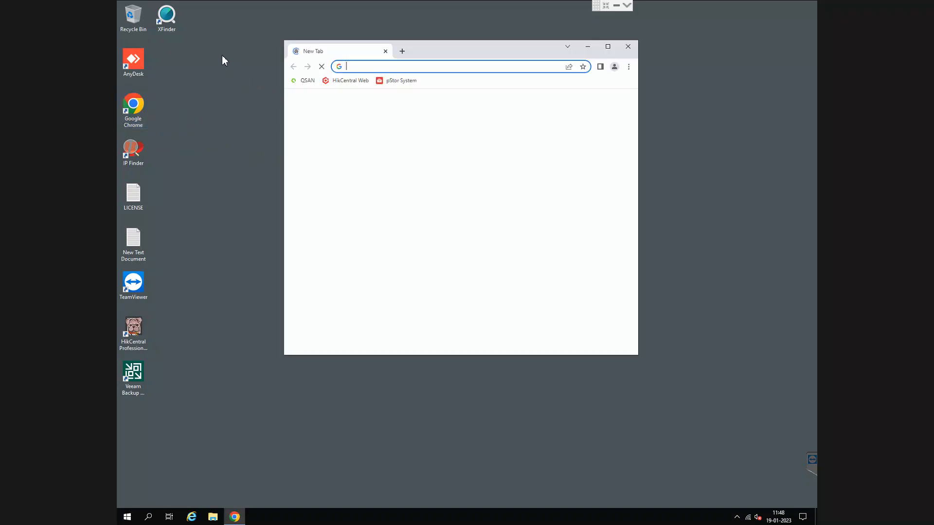
{"action": "type", "text": "172.16.1.3"}
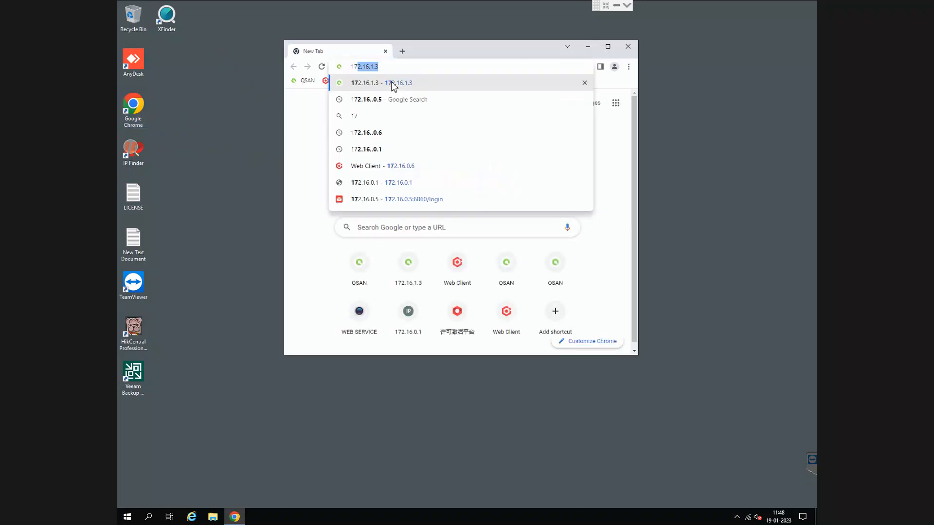
{"action": "key", "text": "BackSpace"}
{"action": "key", "text": "BackSpace"}
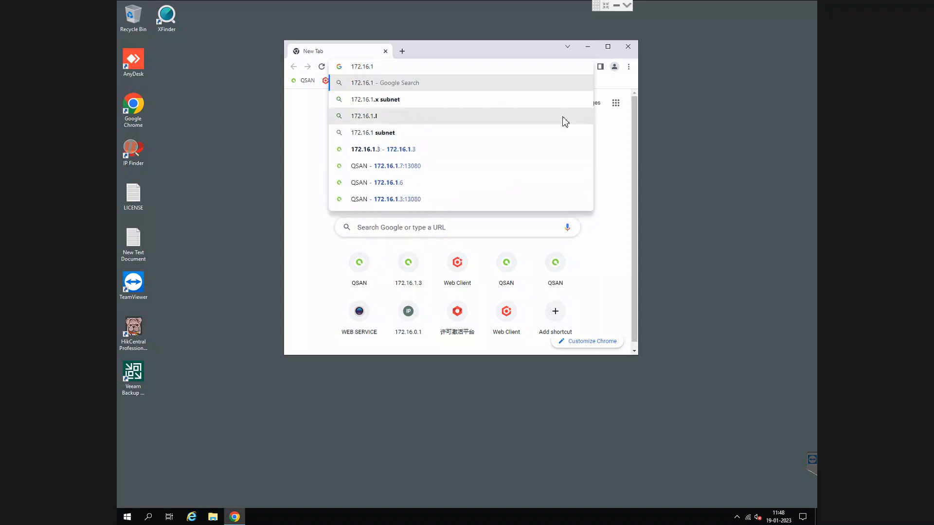
{"action": "key", "text": "BackSpace"}
{"action": "type", "text": "0"}
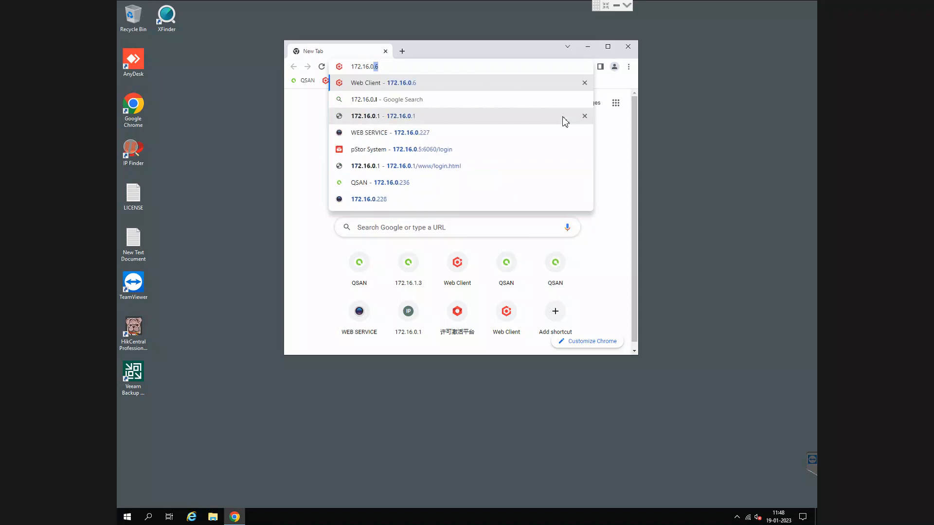
{"action": "key", "text": "BackSpace"}
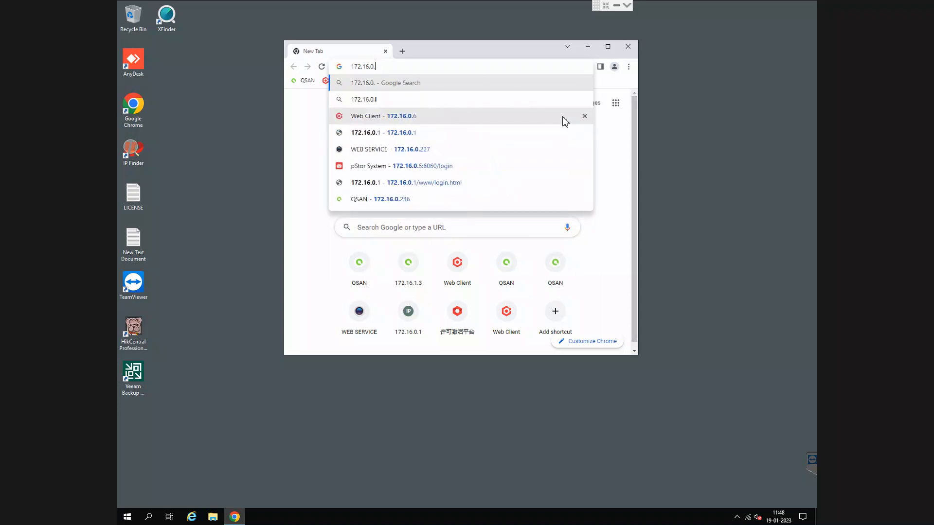
{"action": "type", "text": "236"}
{"action": "key", "text": "Return"}
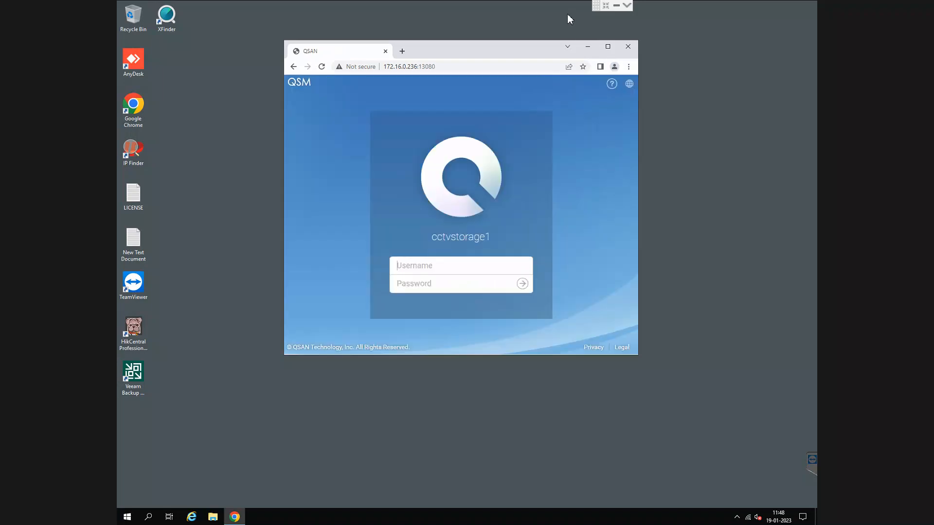
- Maximize the browser and sign in to QSM with the saved username and account password
{"action": "left_click", "coordinate": [607, 46]}
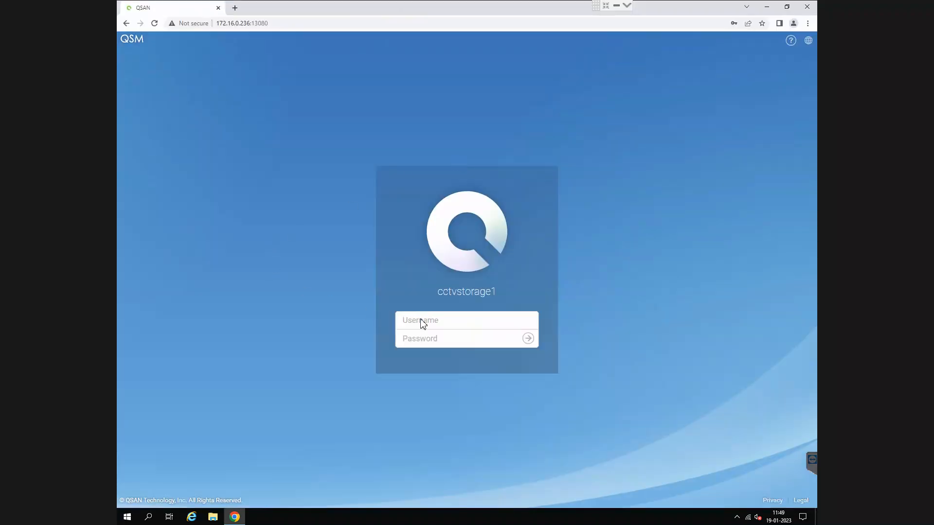
{"action": "left_click", "coordinate": [421, 321]}
{"action": "left_click", "coordinate": [484, 347]}
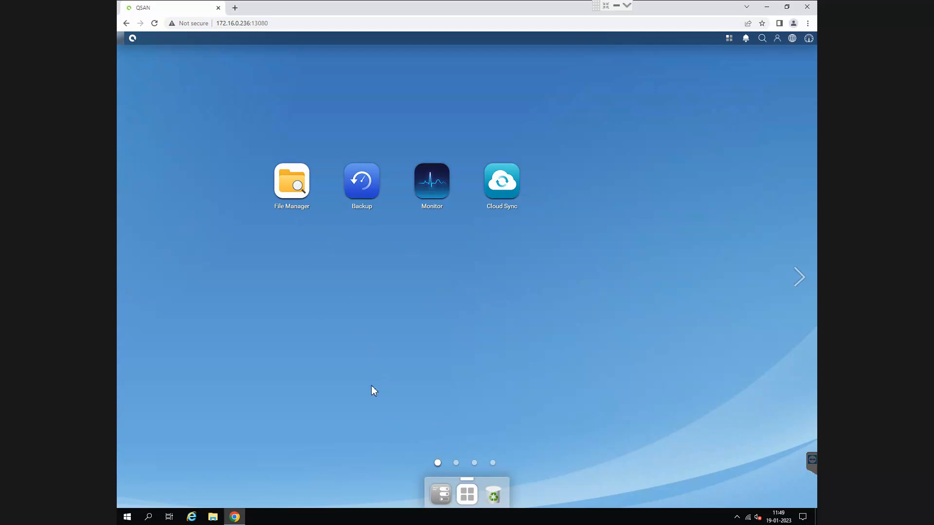
- Open the Shared Folder settings in the QSM Control Panel and begin creating a new shared folder
{"action": "left_click", "coordinate": [441, 496]}
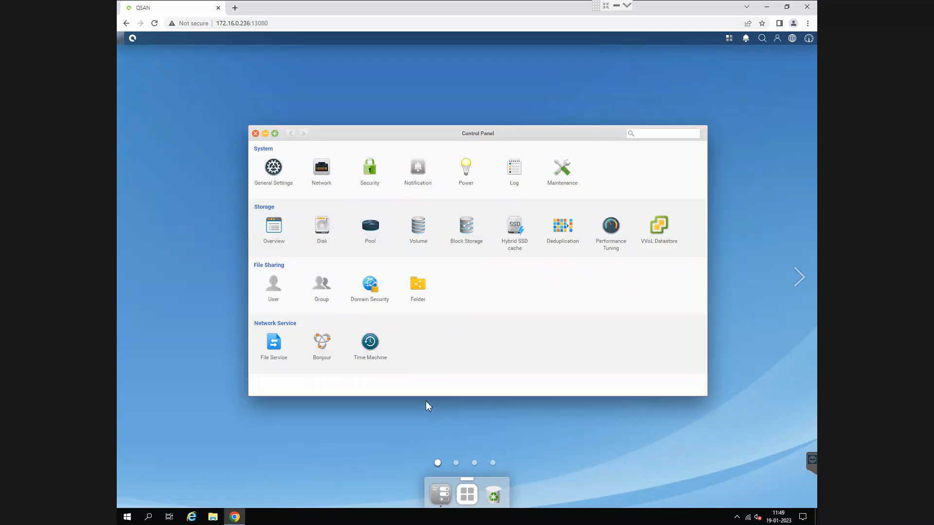
{"action": "left_click", "coordinate": [419, 294]}
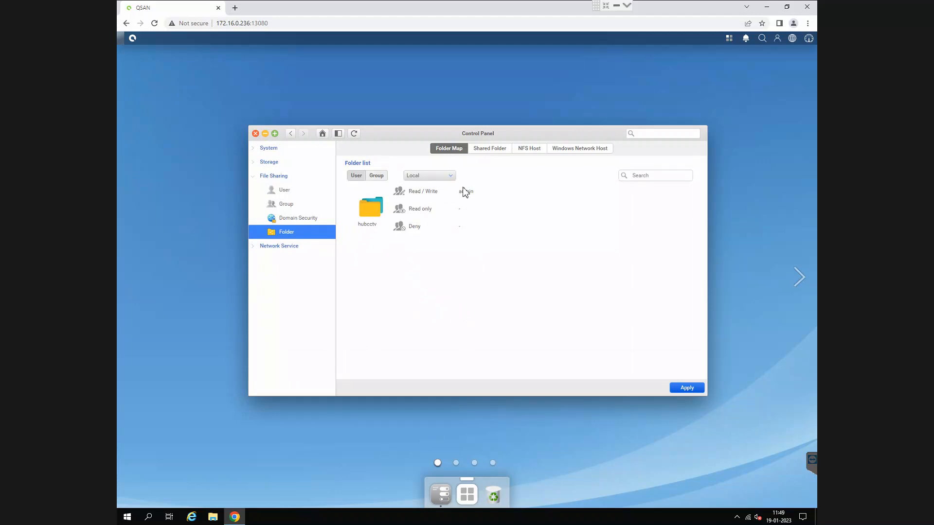
{"action": "left_click", "coordinate": [484, 152]}
{"action": "left_click", "coordinate": [484, 153]}
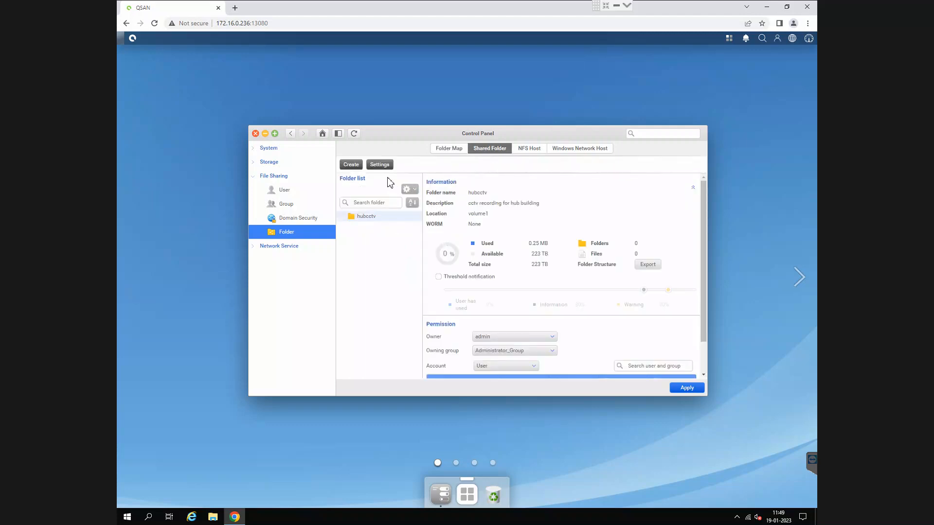
{"action": "left_click", "coordinate": [351, 165]}
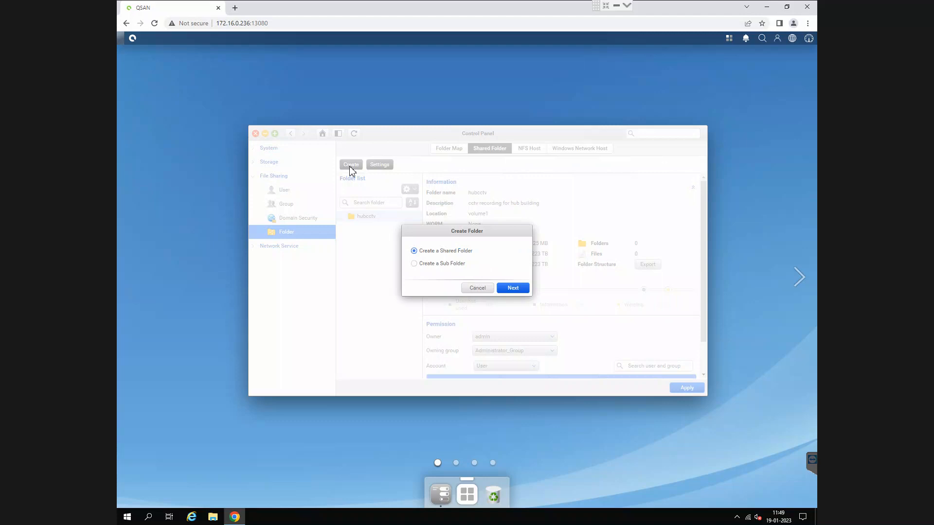
{"action": "left_click", "coordinate": [511, 287]}
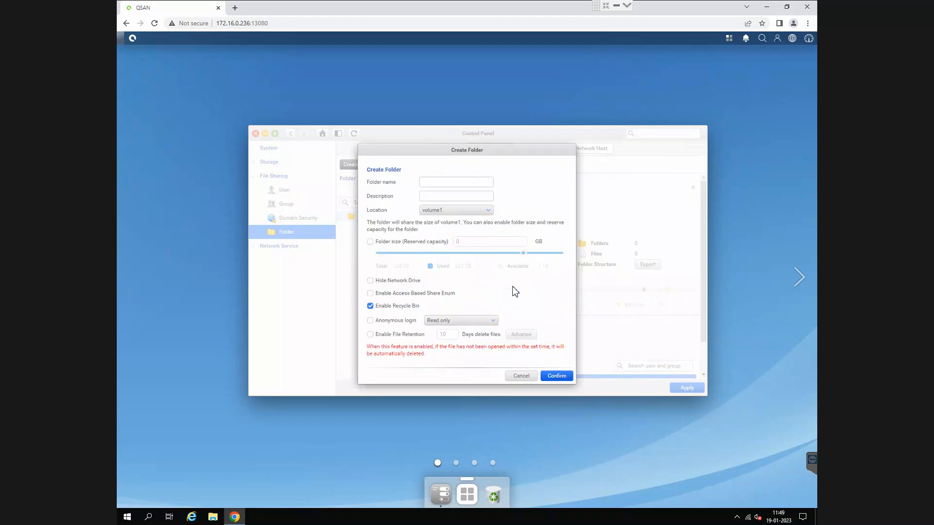
- Set the new folder's location to Volume4, name RO and description "cctv recording for residential office", and enable the reserved folder size
{"action": "left_click", "coordinate": [464, 213]}
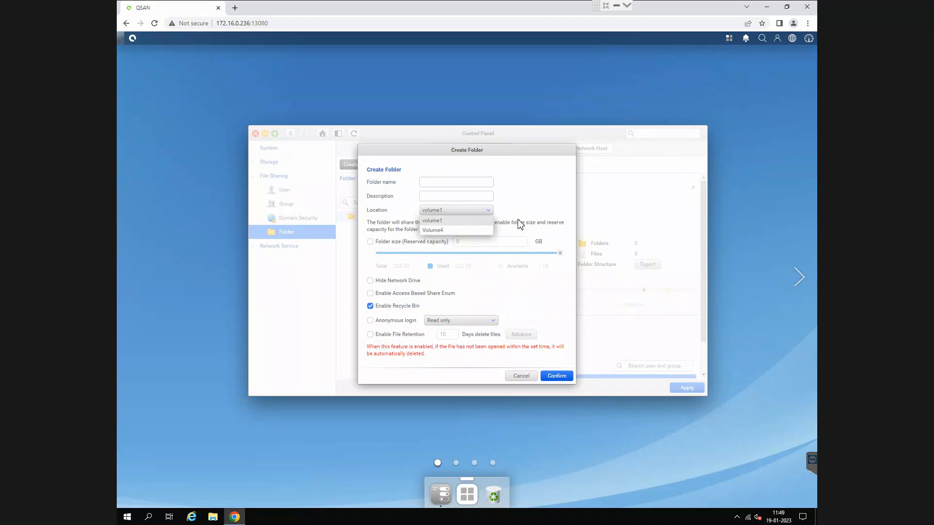
{"action": "left_click", "coordinate": [441, 232]}
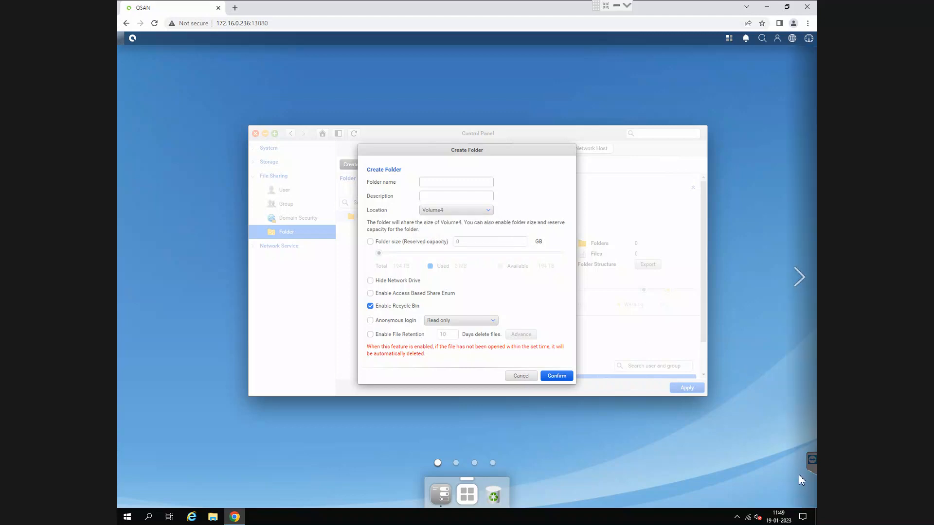
{"action": "left_click", "coordinate": [455, 184]}
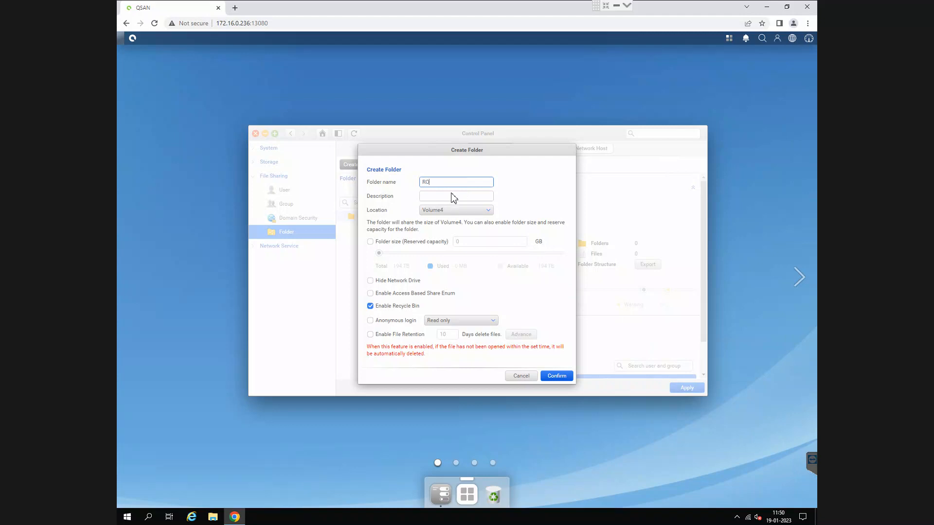
{"action": "left_click", "coordinate": [453, 197]}
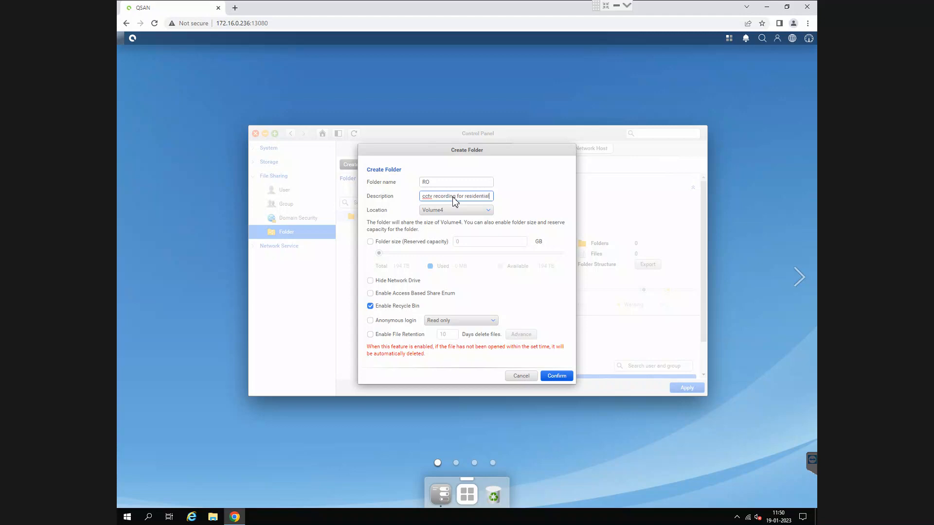
{"action": "type", "text": "office"}
{"action": "left_click", "coordinate": [371, 241]}
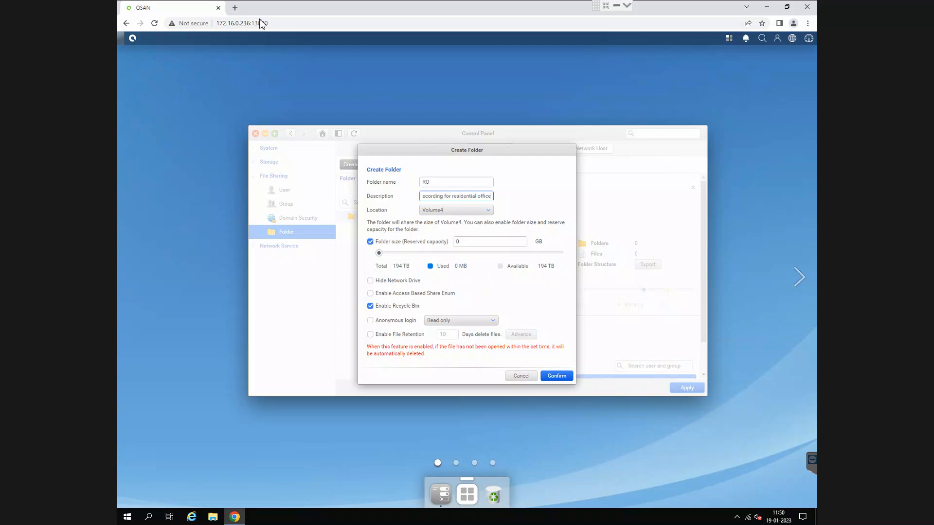
- Search the web for "gb to tb converter", open the convertunits.com converter and enter 223 as the terabyte value
{"action": "key", "text": "ctrl+t"}
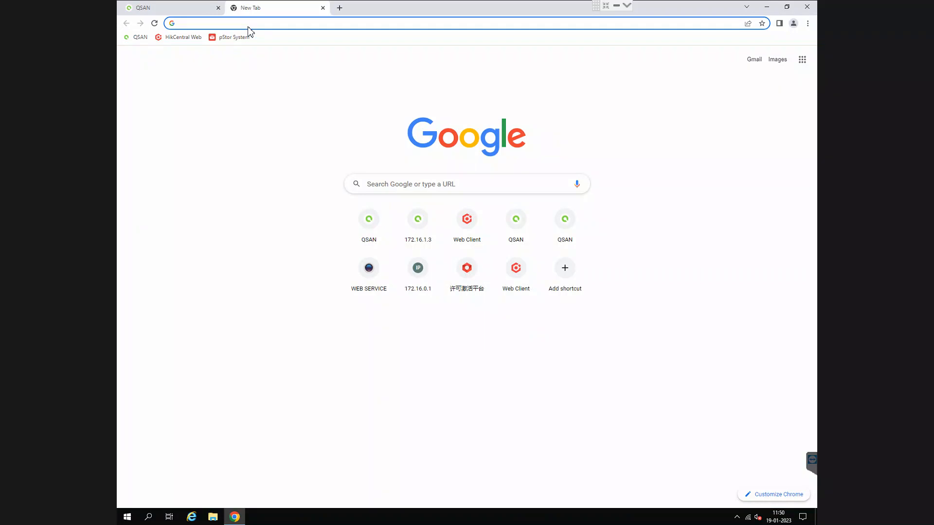
{"action": "type", "text": "gb to tb converter"}
{"action": "key", "text": "Return"}
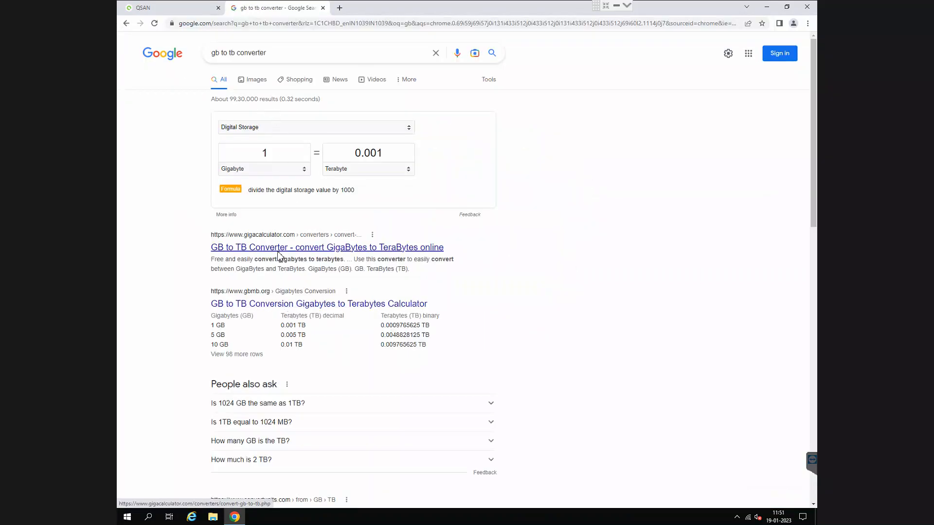
{"action": "left_click", "coordinate": [358, 248]}
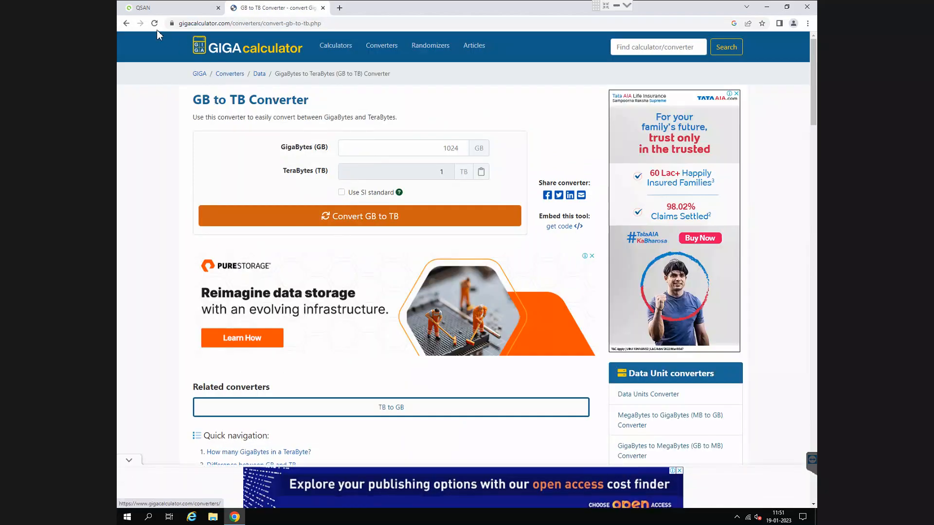
{"action": "left_click", "coordinate": [126, 23]}
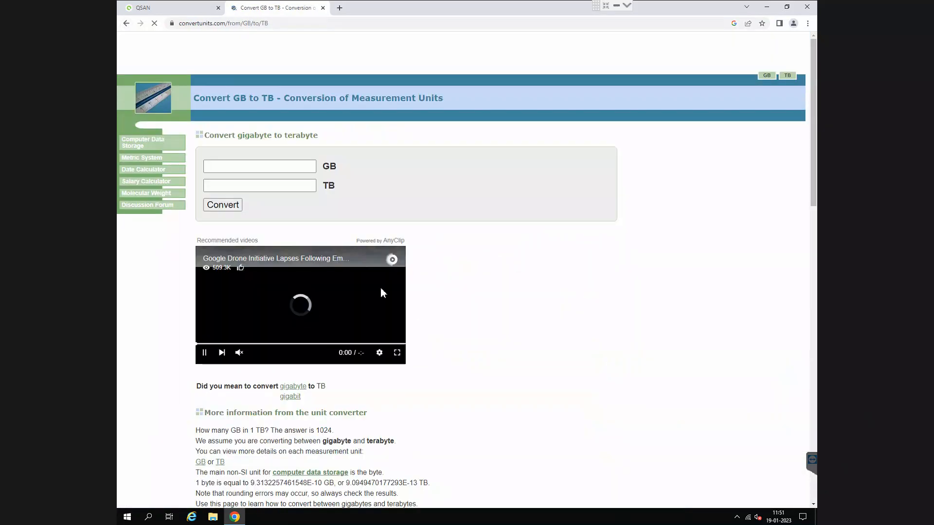
{"action": "left_click", "coordinate": [270, 188]}
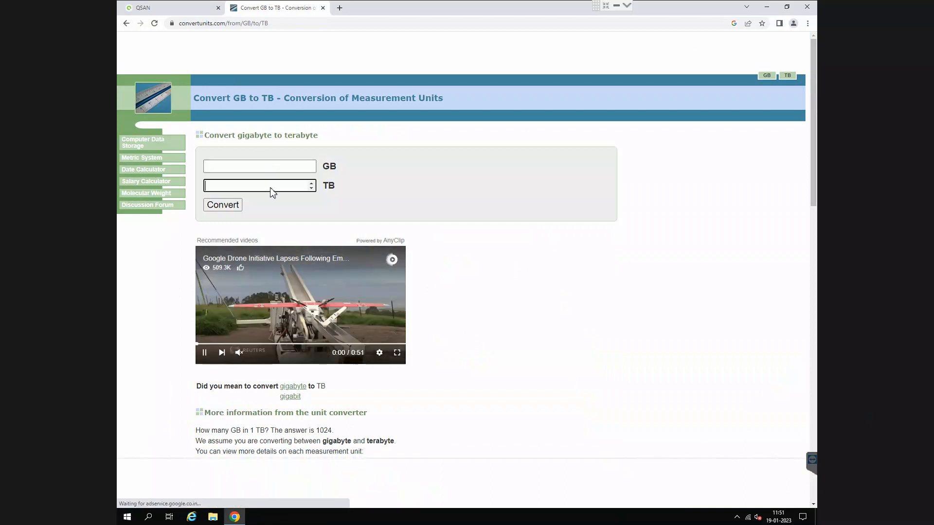
{"action": "type", "text": "223"}
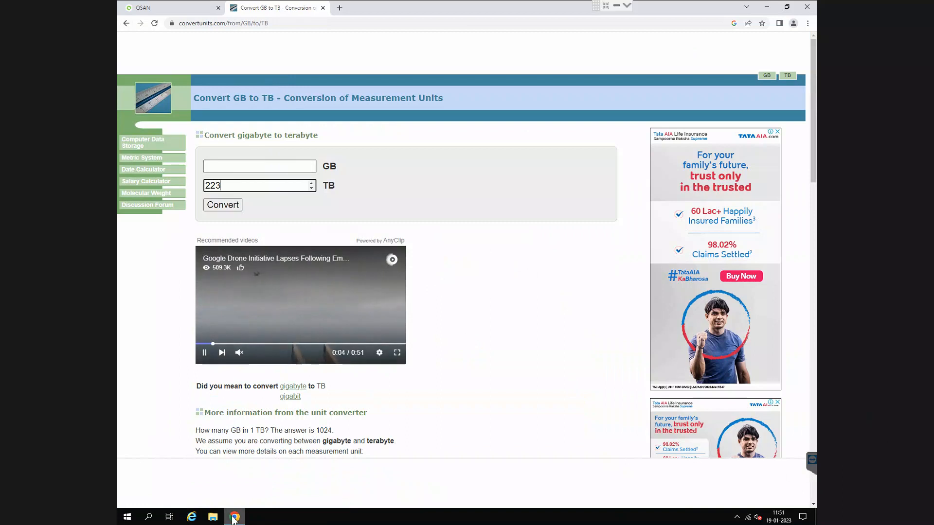
- Return to the QSM folder form and compare the capacities of volume1 and Volume4, leaving Volume4 as the location
{"action": "left_click", "coordinate": [170, 7]}
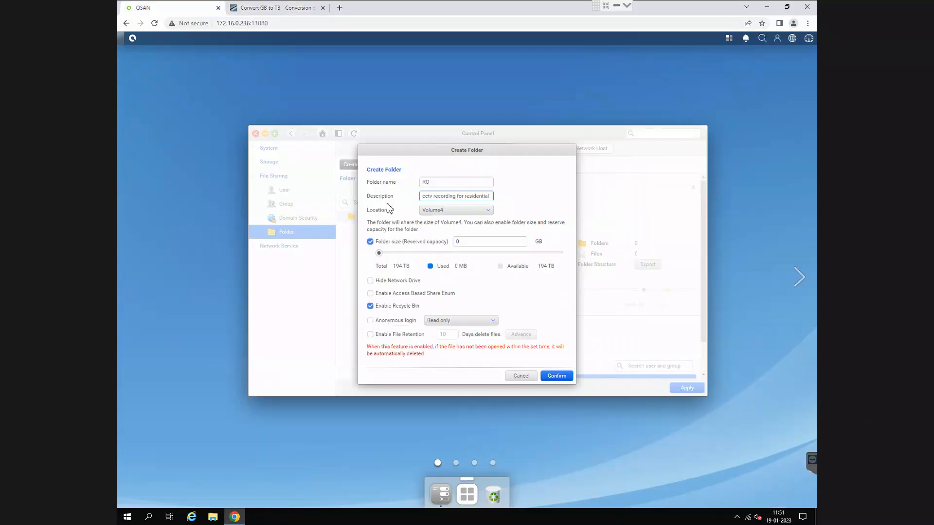
{"action": "left_click", "coordinate": [457, 211]}
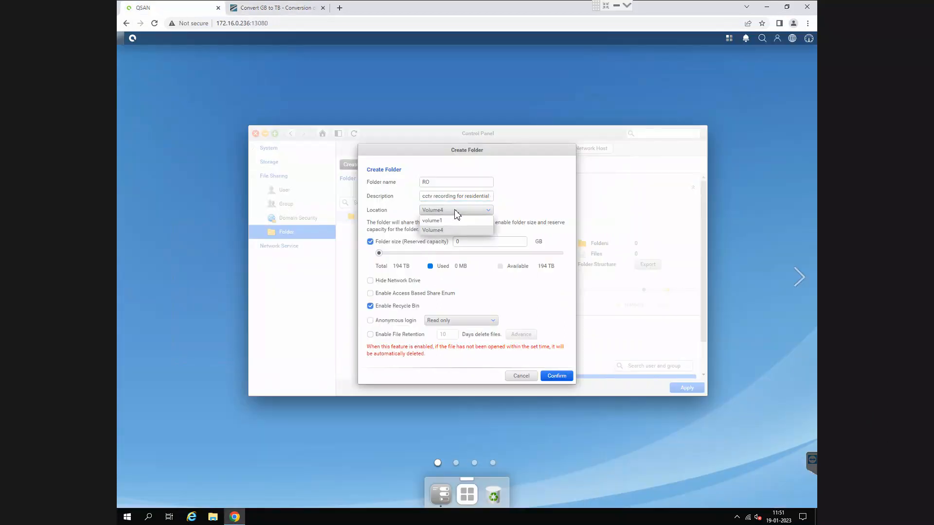
{"action": "left_click", "coordinate": [458, 220]}
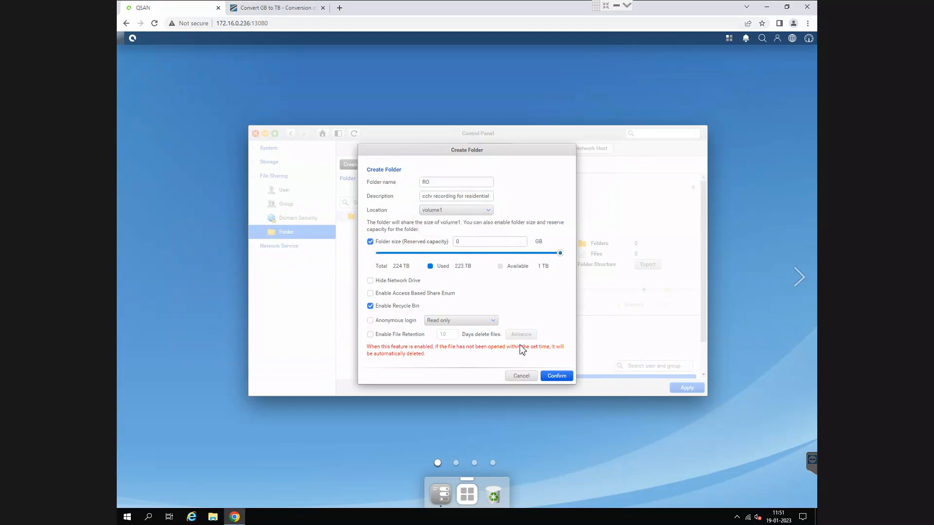
{"action": "left_click", "coordinate": [459, 213]}
{"action": "left_click", "coordinate": [460, 232]}
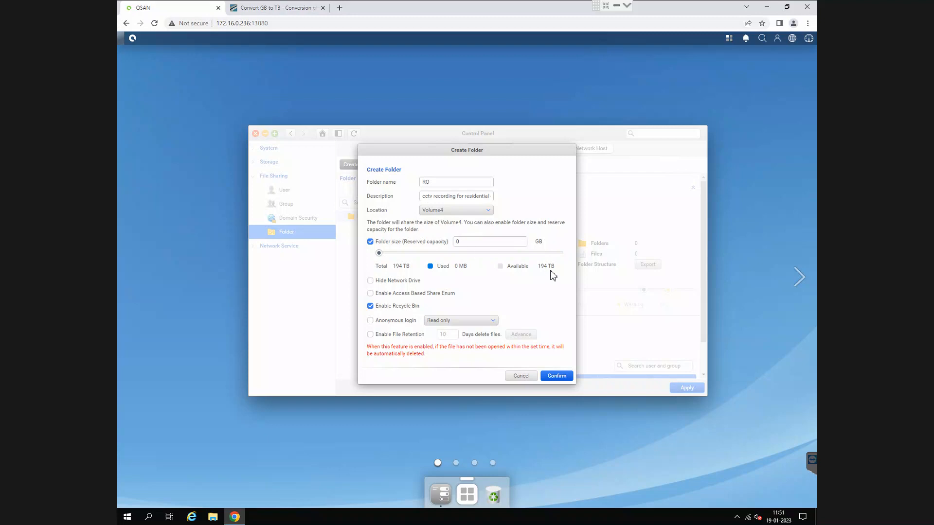
- Switch to the GB/TB converter, convert 190 TB to gigabytes and select the gigabyte result
{"action": "left_click", "coordinate": [262, 7]}
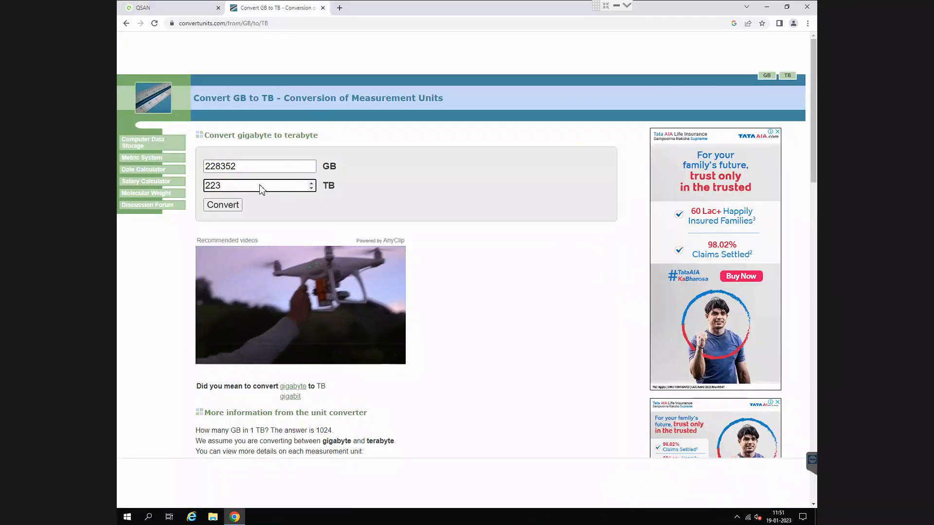
{"action": "key", "text": "BackSpace"}
{"action": "key", "text": "BackSpace"}
{"action": "key", "text": "BackSpace"}
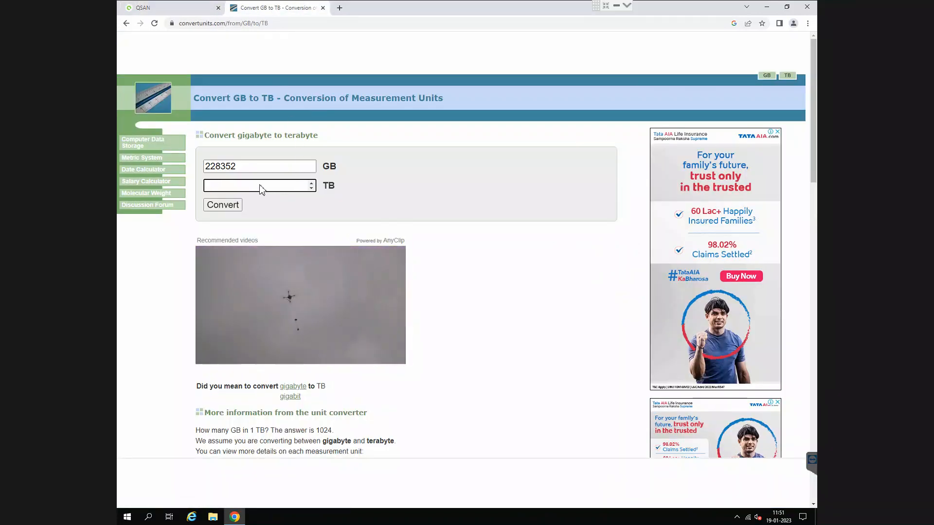
{"action": "type", "text": "193"}
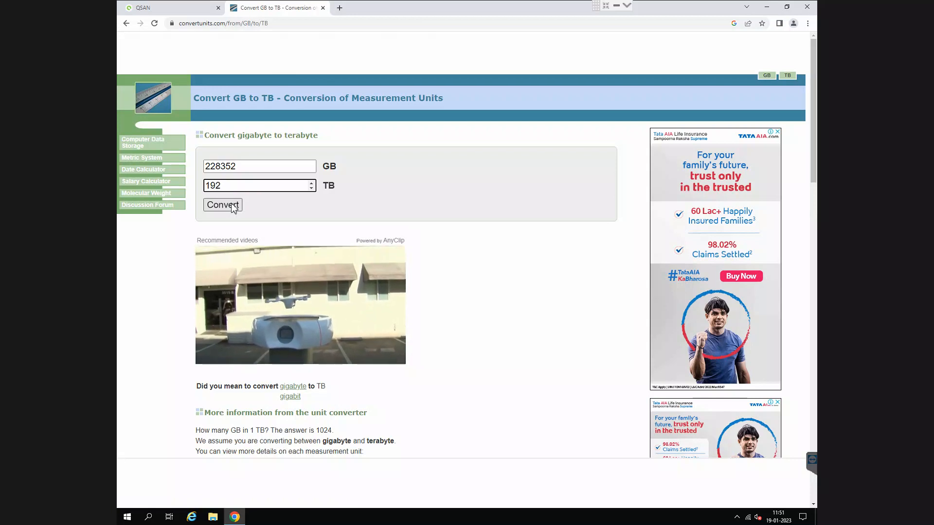
{"action": "key", "text": "BackSpace"}
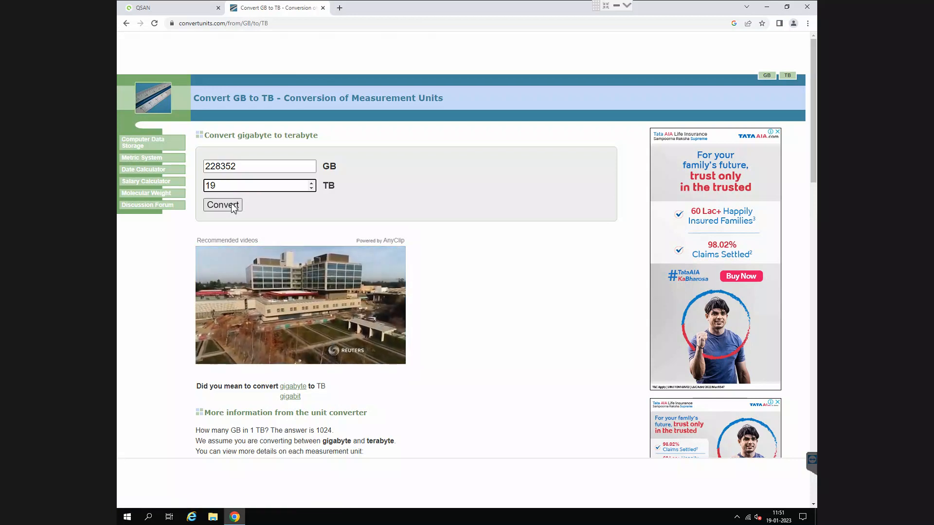
{"action": "type", "text": "0"}
{"action": "left_click", "coordinate": [232, 206]}
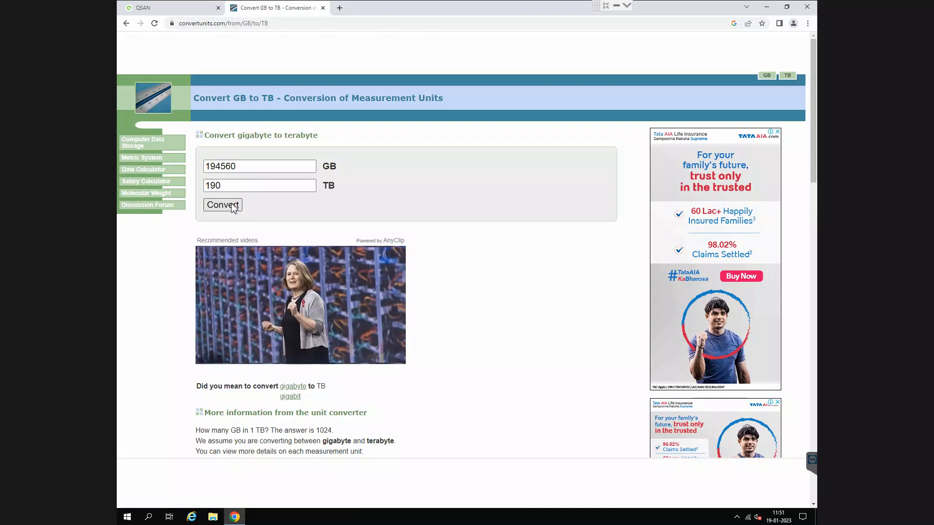
{"action": "left_click", "coordinate": [240, 167]}
{"action": "left_click_drag", "start_coordinate": [238, 168], "coordinate": [198, 170]}
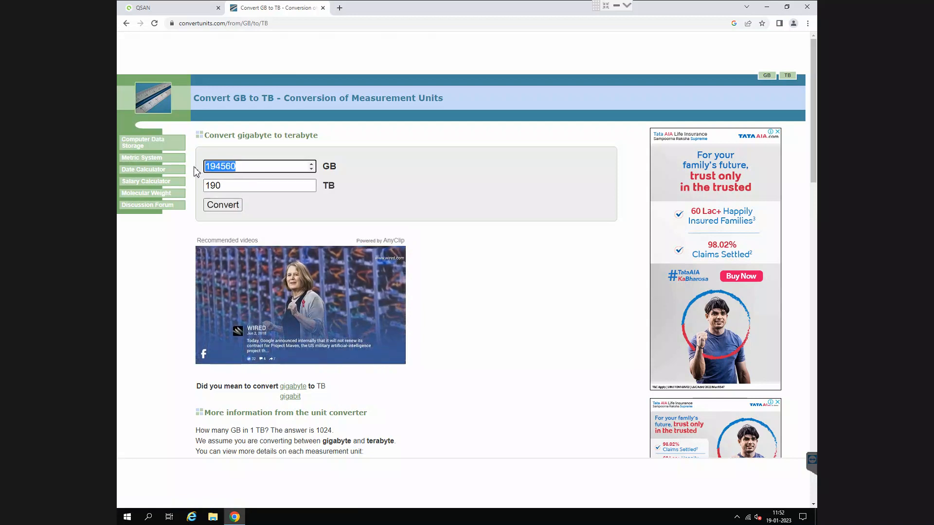
- Change the terabyte value to 191, convert it and copy the resulting gigabyte figure
{"action": "left_click", "coordinate": [229, 188]}
{"action": "key", "text": "BackSpace"}
{"action": "type", "text": "1"}
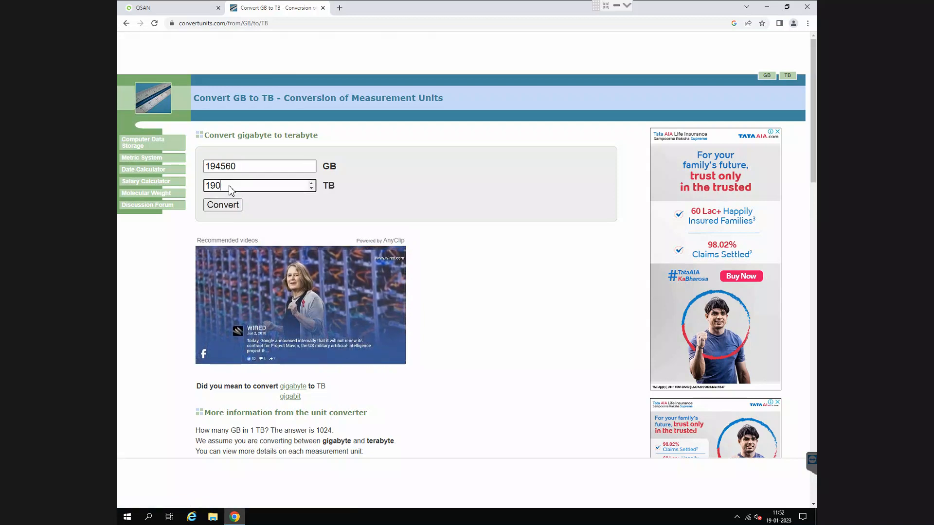
{"action": "left_click", "coordinate": [237, 205]}
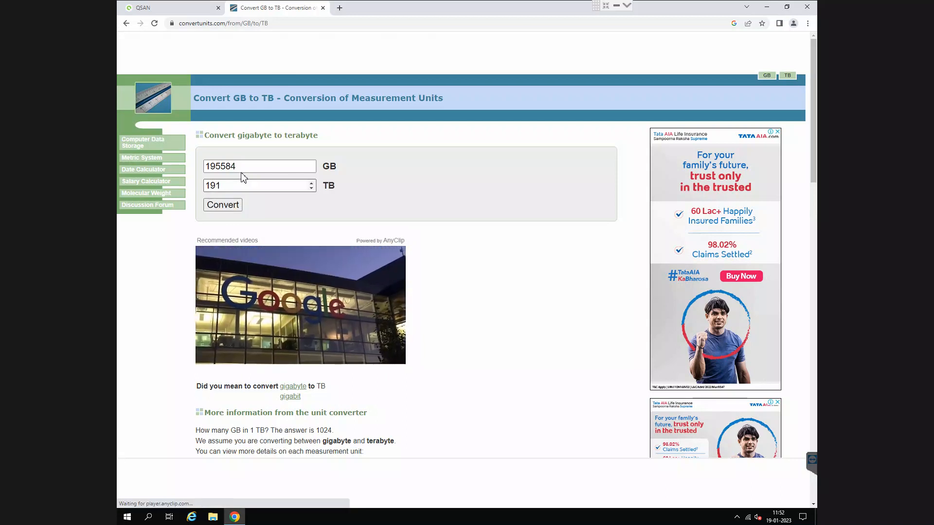
{"action": "left_click", "coordinate": [243, 170]}
{"action": "double_click", "coordinate": [244, 170]}
{"action": "key", "text": "ctrl+c"}
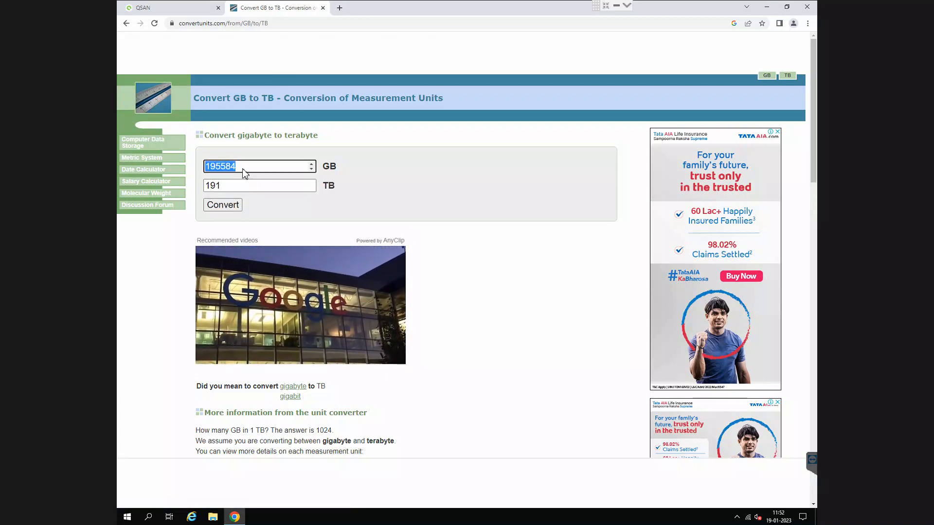
- Return to the QSM folder form, set the RO folder's reserved capacity to 195584 GB and create the folder
{"action": "left_click", "coordinate": [180, 10]}
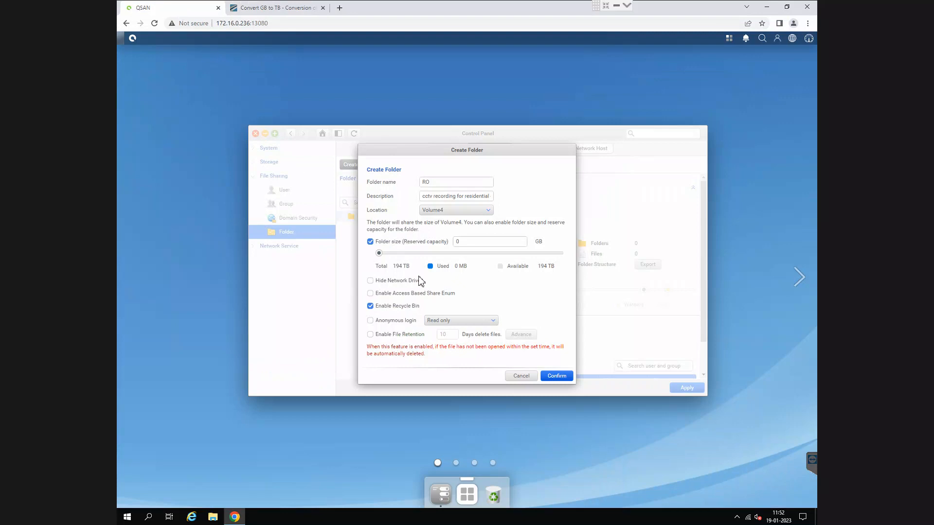
{"action": "left_click", "coordinate": [481, 245]}
{"action": "key", "text": "ctrl+a"}
{"action": "key", "text": "ctrl+v"}
{"action": "left_click", "coordinate": [394, 308]}
{"action": "left_click", "coordinate": [552, 376]}
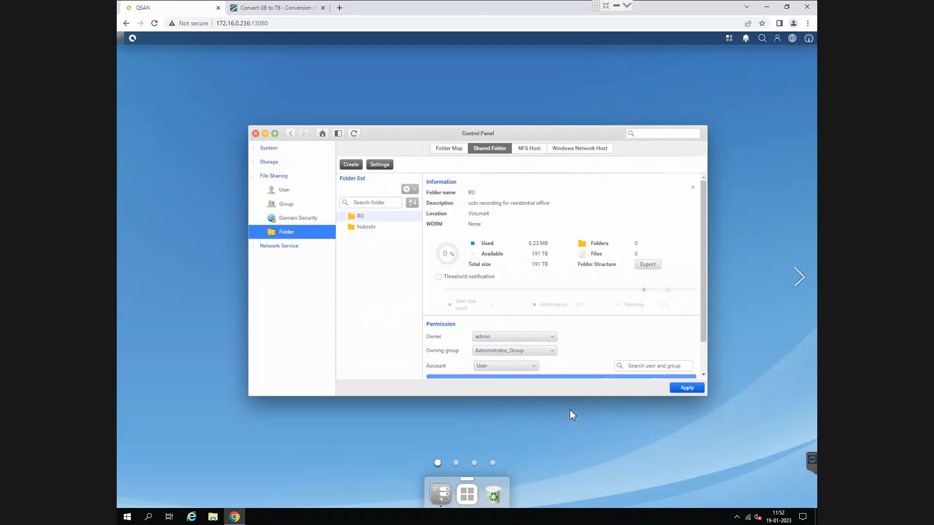
- Check Volume4's remaining capacity in a new shared folder form, and close the form without creating a folder
{"action": "left_click", "coordinate": [351, 165]}
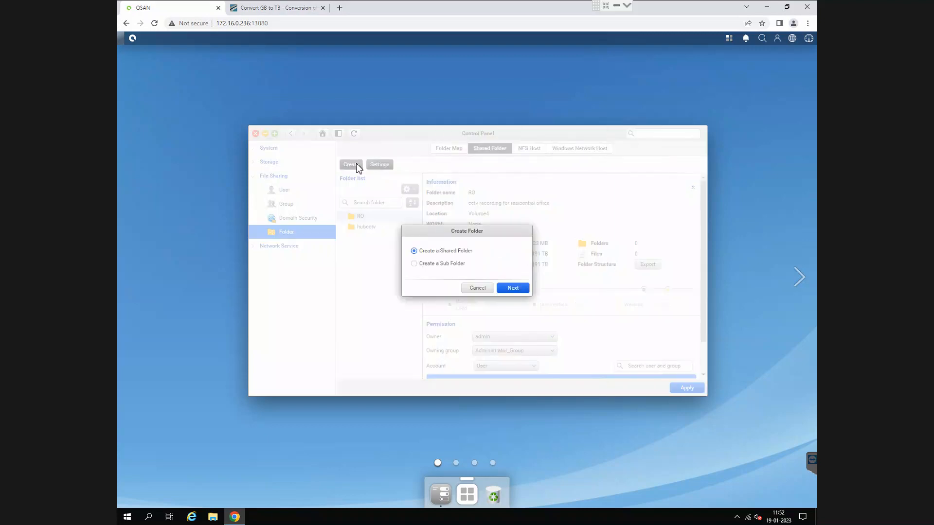
{"action": "left_click", "coordinate": [511, 288]}
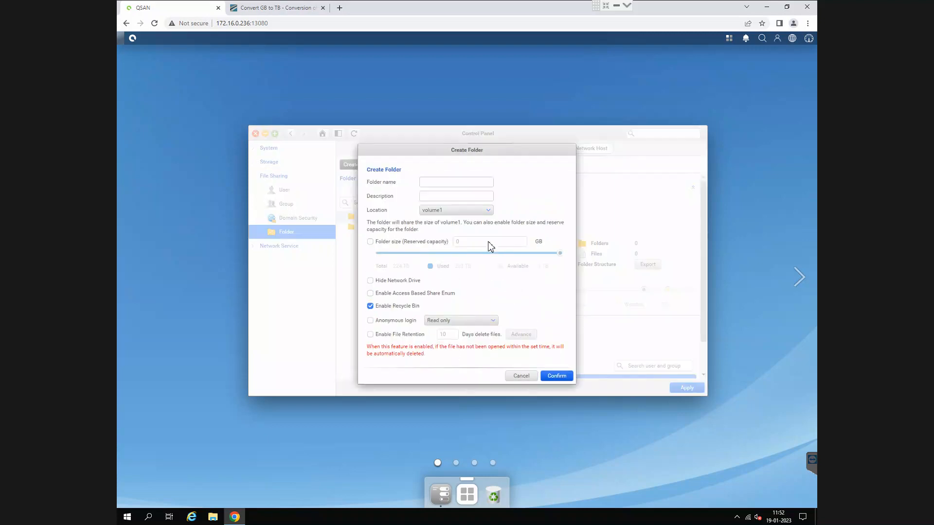
{"action": "left_click", "coordinate": [457, 214]}
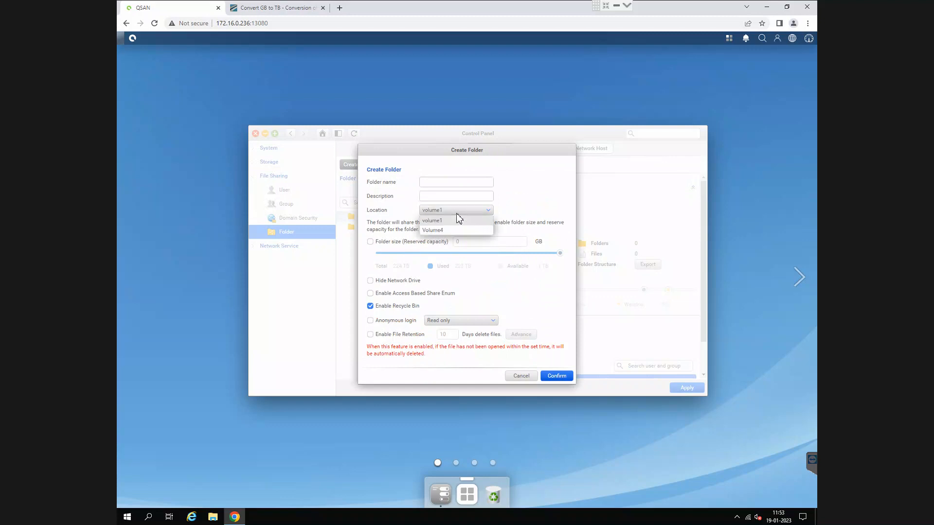
{"action": "left_click", "coordinate": [464, 231]}
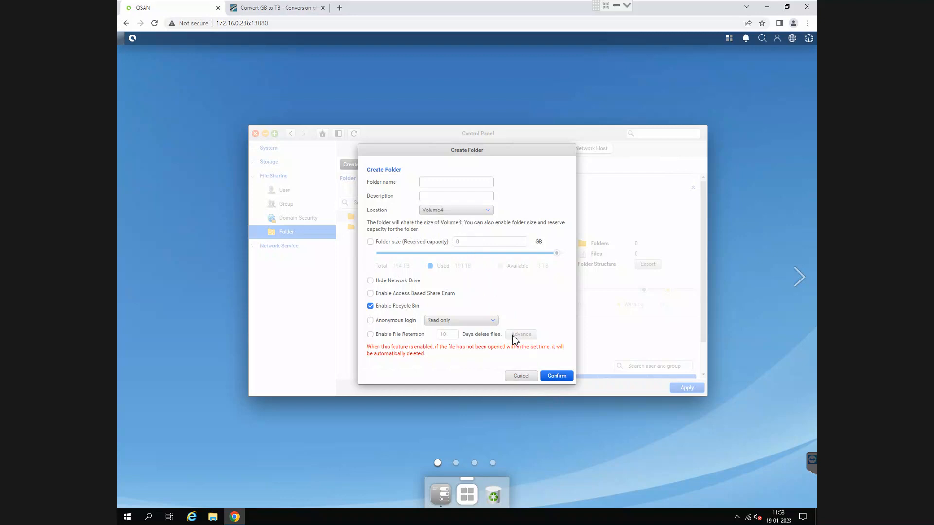
{"action": "left_click", "coordinate": [529, 377]}
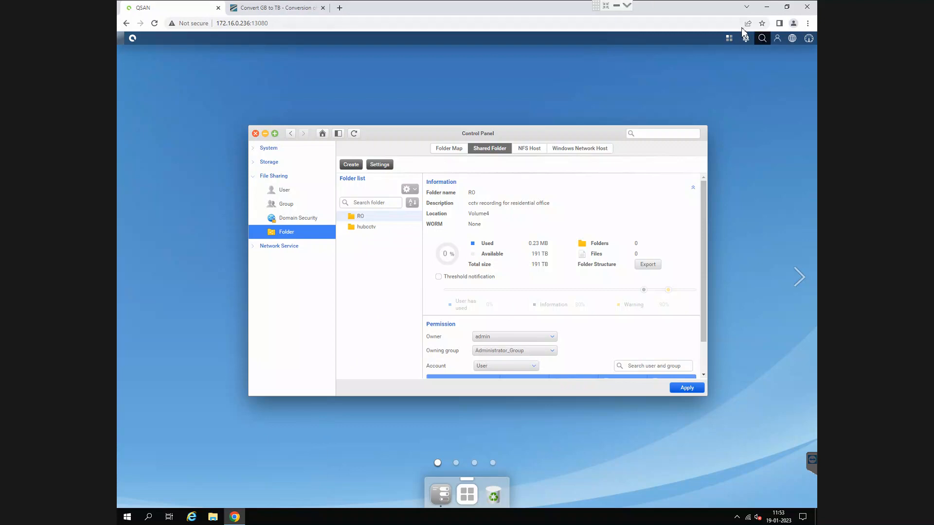
{"action": "left_click", "coordinate": [619, 8]}
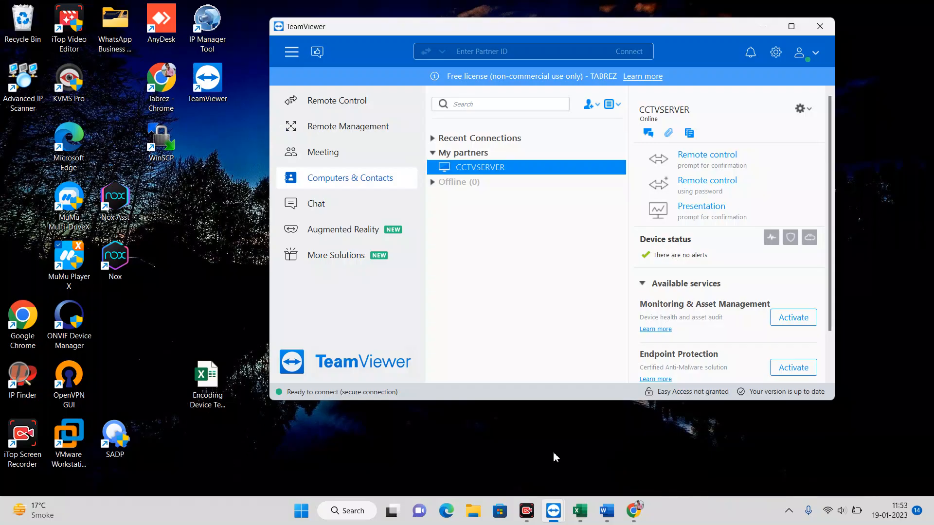
{"action": "left_click", "coordinate": [634, 517]}
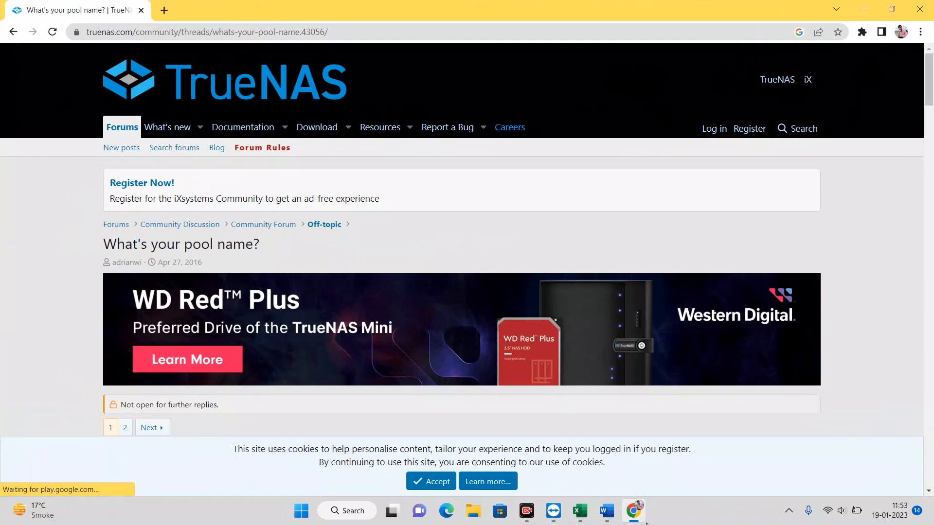
{"action": "mouse_move", "coordinate": [554, 511]}
{"action": "left_click", "coordinate": [608, 455]}
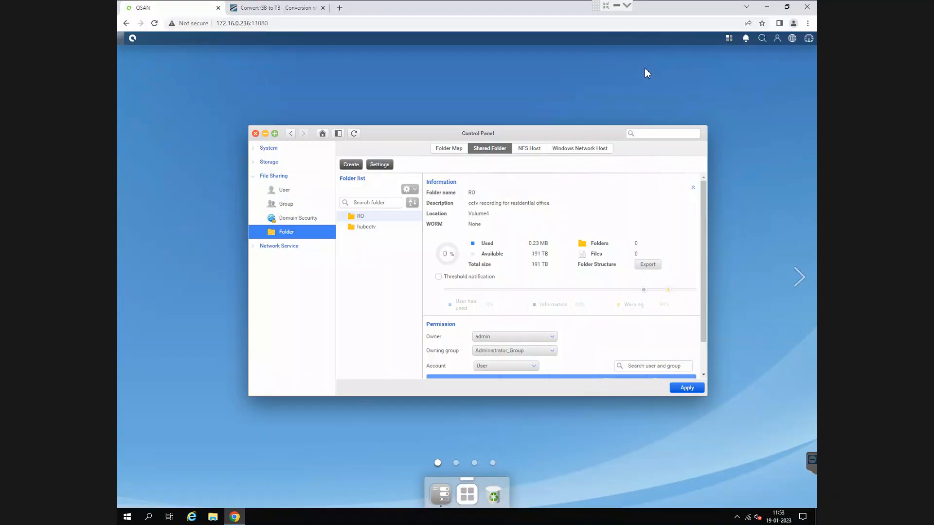
- On the server desktop, open the network location \\172.16.0.236 and check the contents of the ro share
{"action": "left_click", "coordinate": [605, 6]}
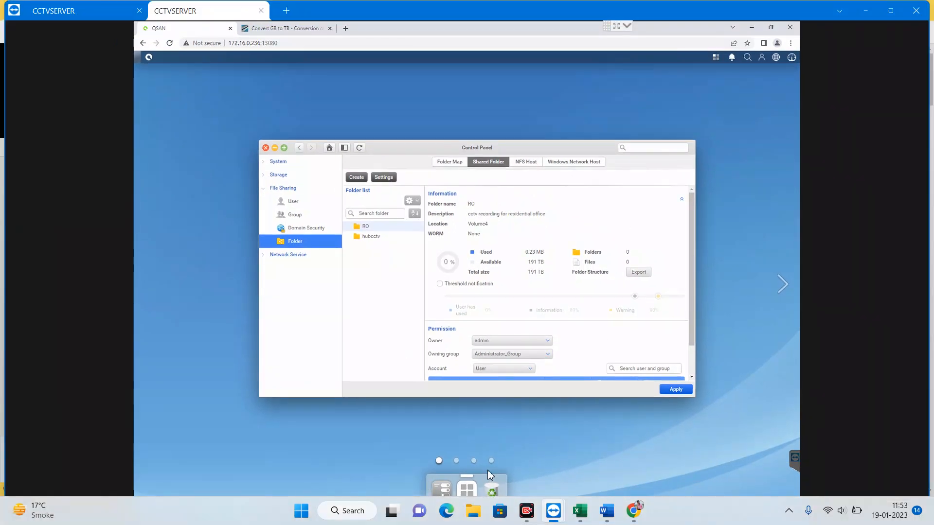
{"action": "left_click", "coordinate": [753, 27]}
{"action": "key", "text": "super+r"}
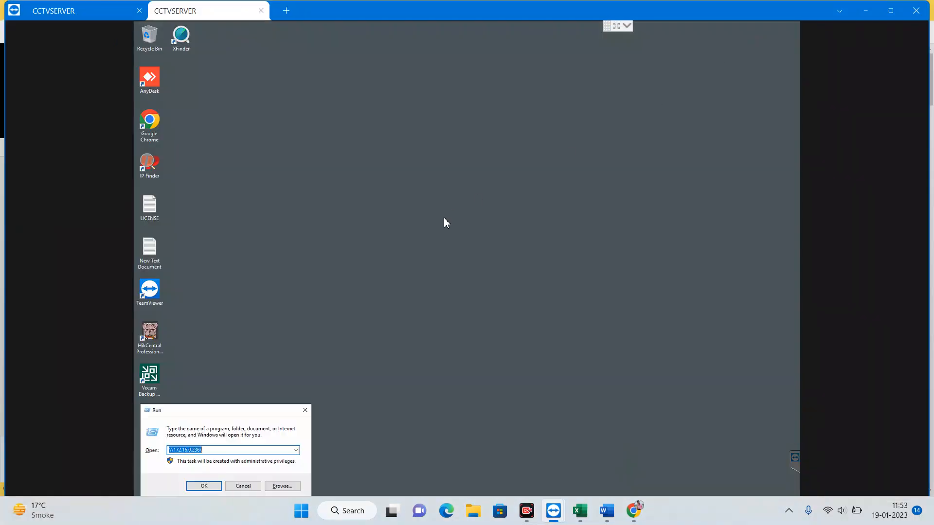
{"action": "key", "text": "Return"}
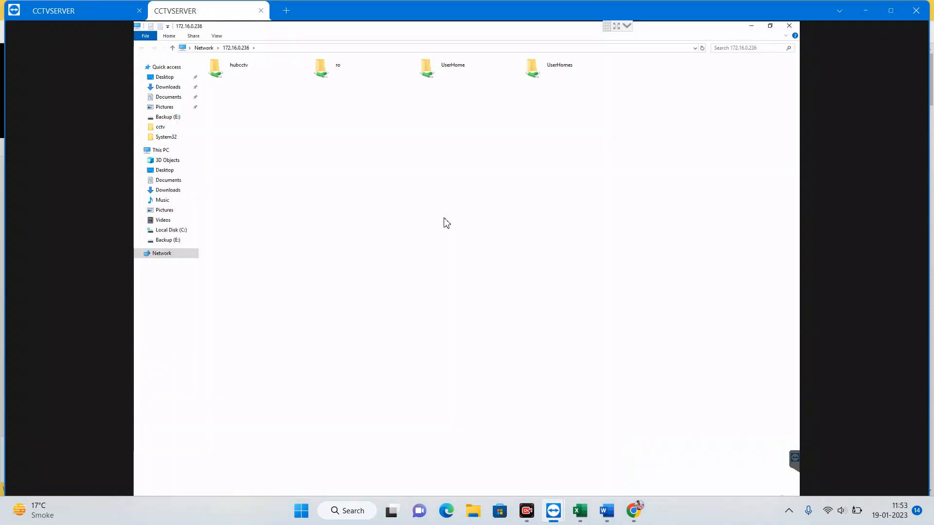
{"action": "double_click", "coordinate": [334, 77]}
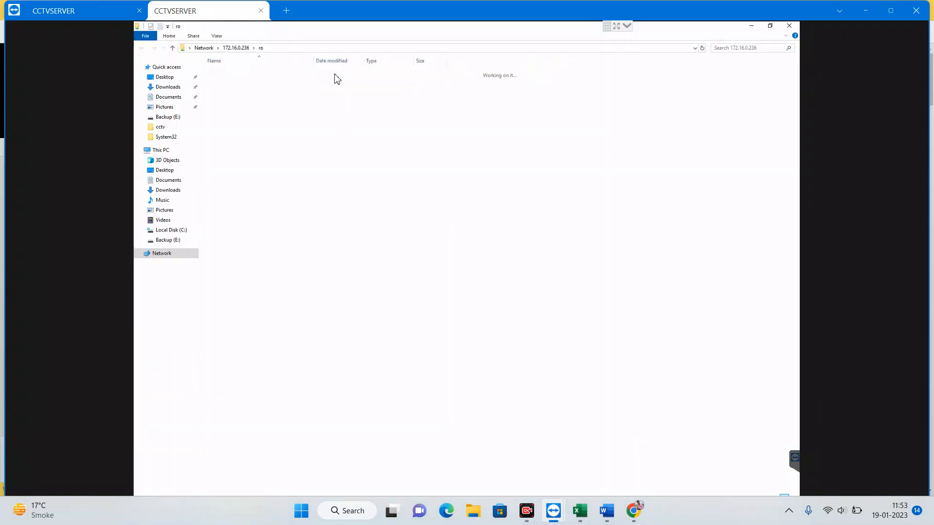
{"action": "left_click", "coordinate": [172, 48]}
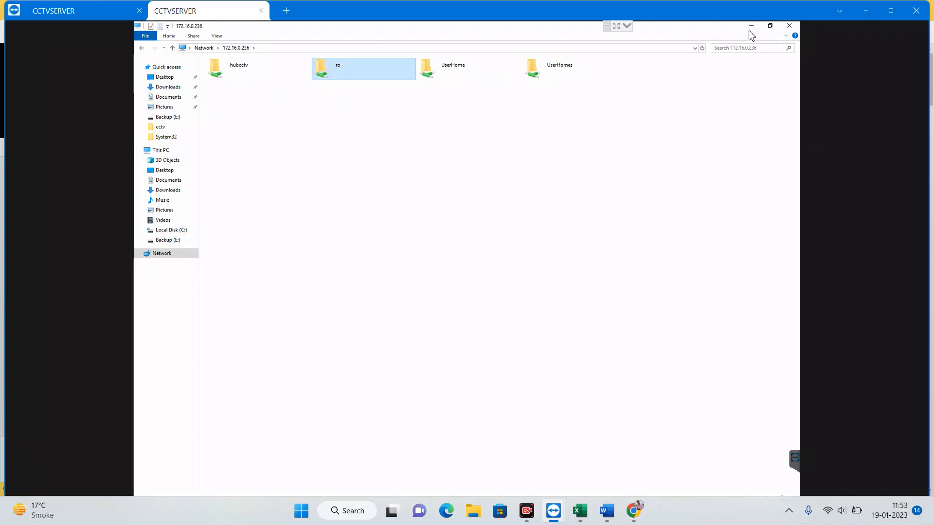
- View the ro share's properties, close them unchanged and minimize the file window
{"action": "right_click", "coordinate": [367, 69]}
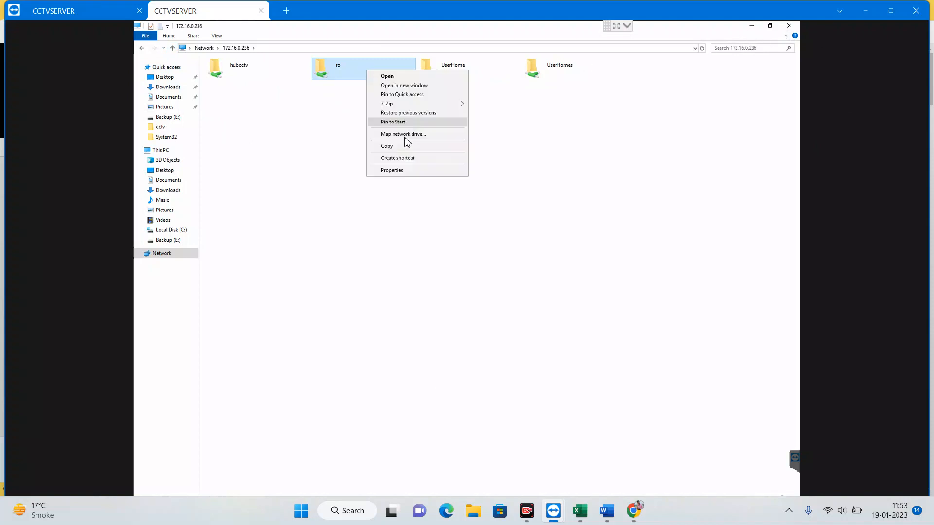
{"action": "left_click", "coordinate": [406, 171]}
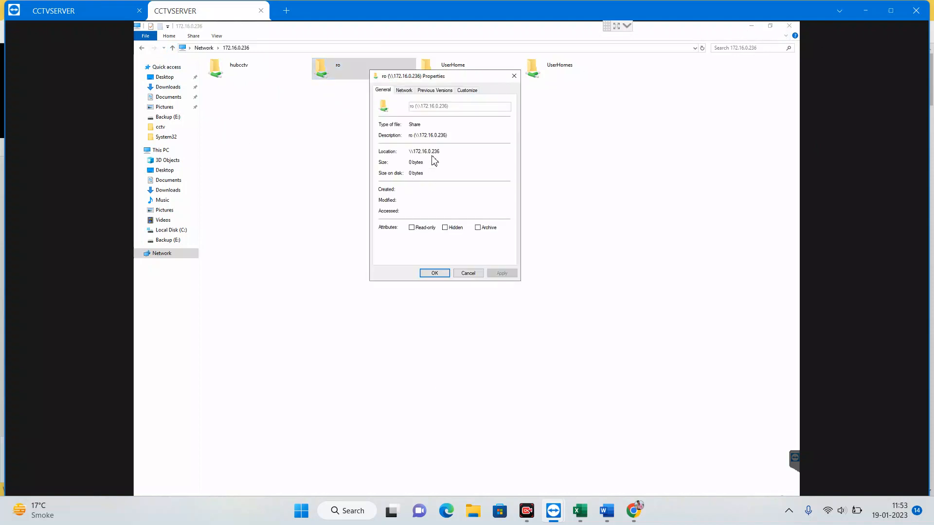
{"action": "left_click", "coordinate": [469, 274]}
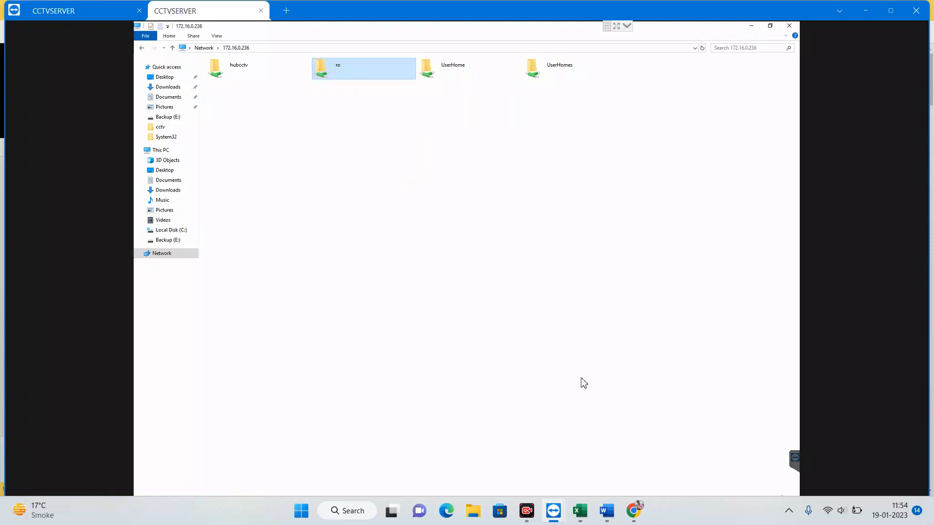
{"action": "mouse_move", "coordinate": [579, 508]}
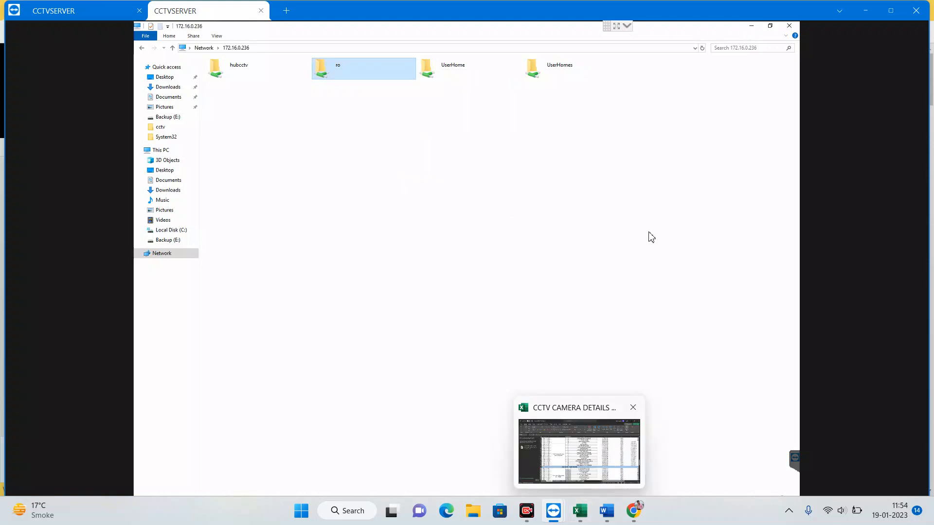
{"action": "left_click", "coordinate": [750, 27]}
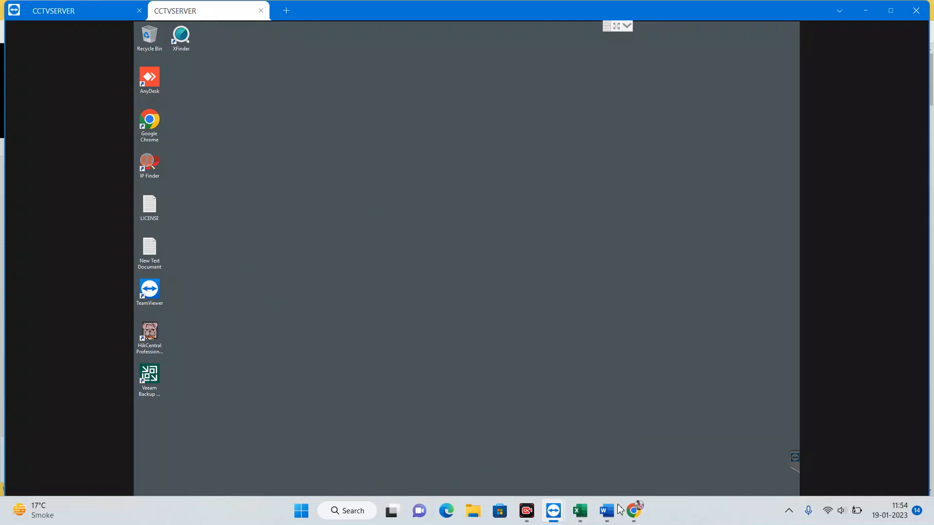
- Open 172.16.0.236 in a new maximized Chrome window and go to General Settings in the QSM Control Panel
{"action": "double_click", "coordinate": [150, 127]}
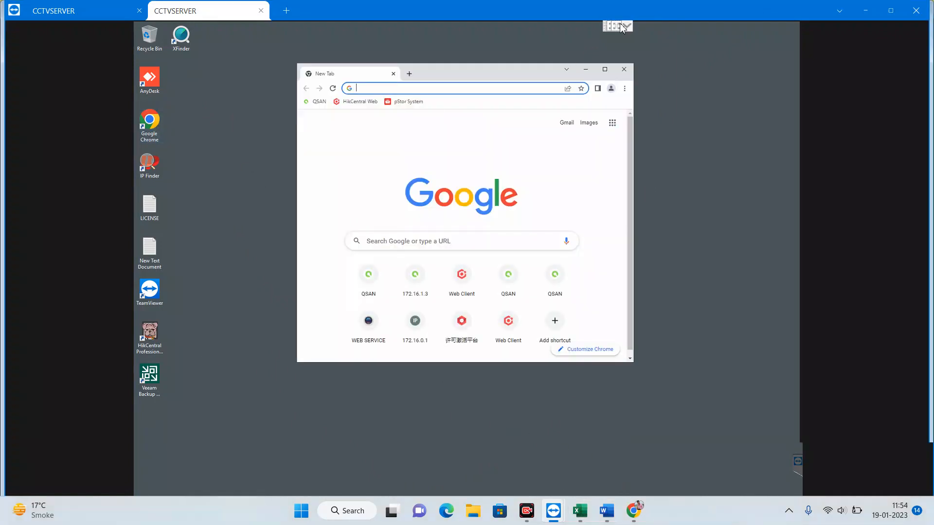
{"action": "left_click", "coordinate": [621, 27]}
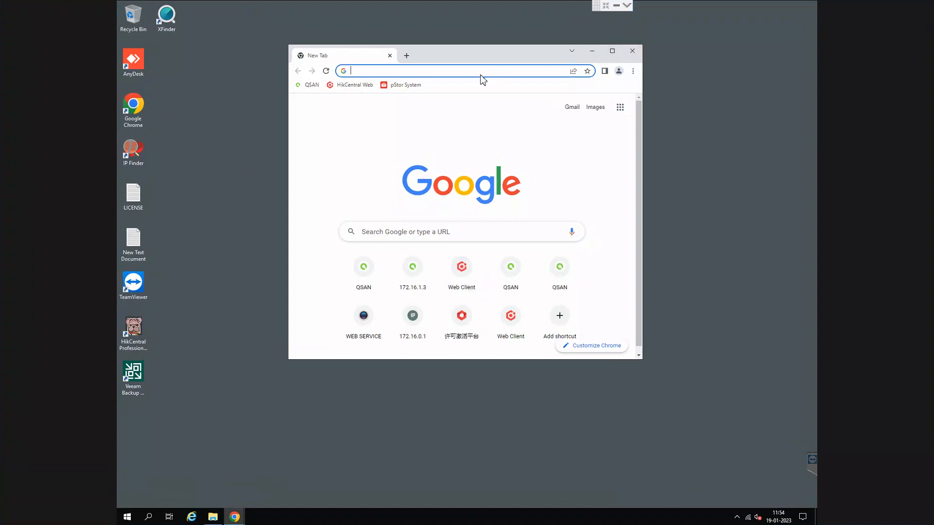
{"action": "type", "text": "172.1"}
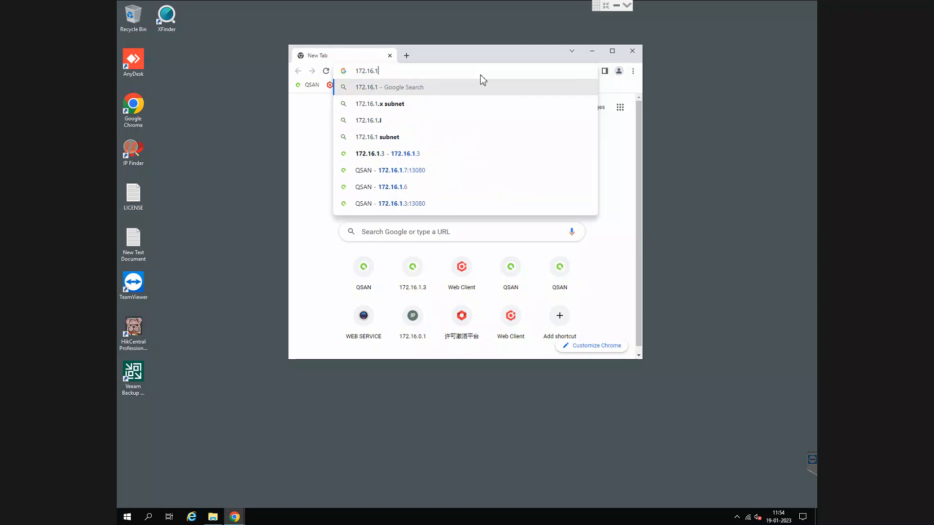
{"action": "type", "text": "6.0.236"}
{"action": "key", "text": "Return"}
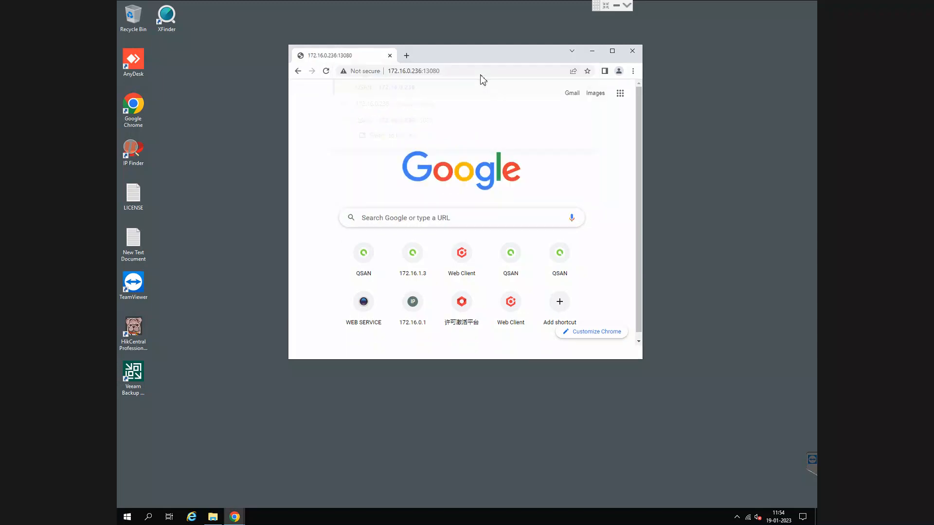
{"action": "left_click", "coordinate": [612, 51]}
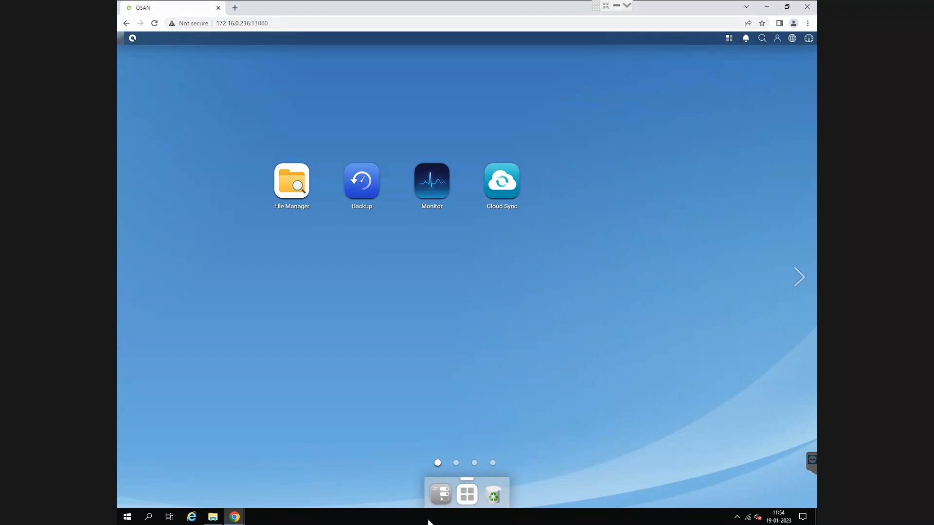
{"action": "left_click", "coordinate": [435, 501]}
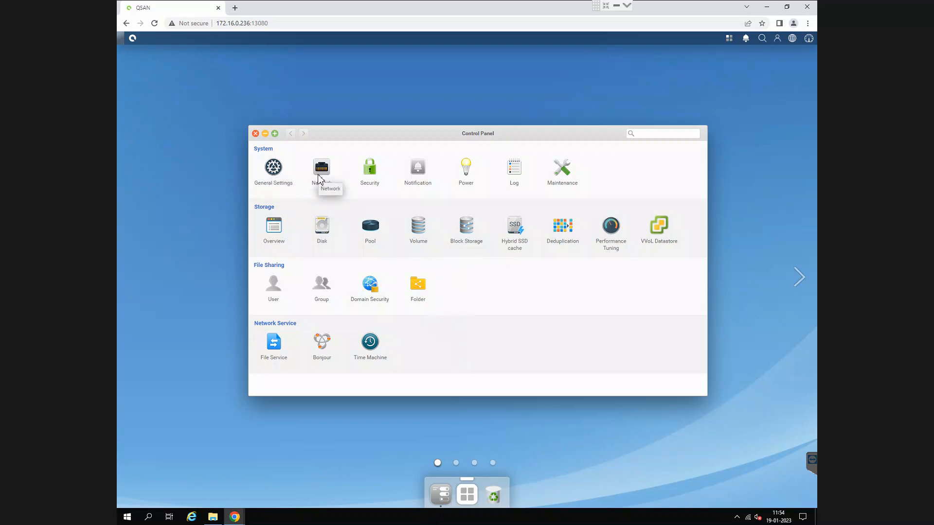
{"action": "left_click", "coordinate": [274, 168]}
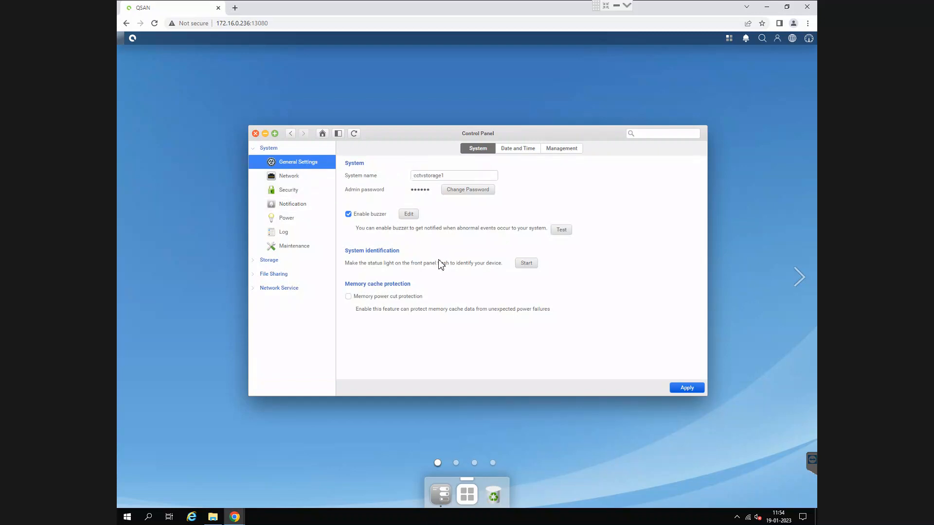
- Review the Date and Time and Management settings, and the Maintenance pages for system update, system recovery and configuration import/export
{"action": "left_click", "coordinate": [530, 150]}
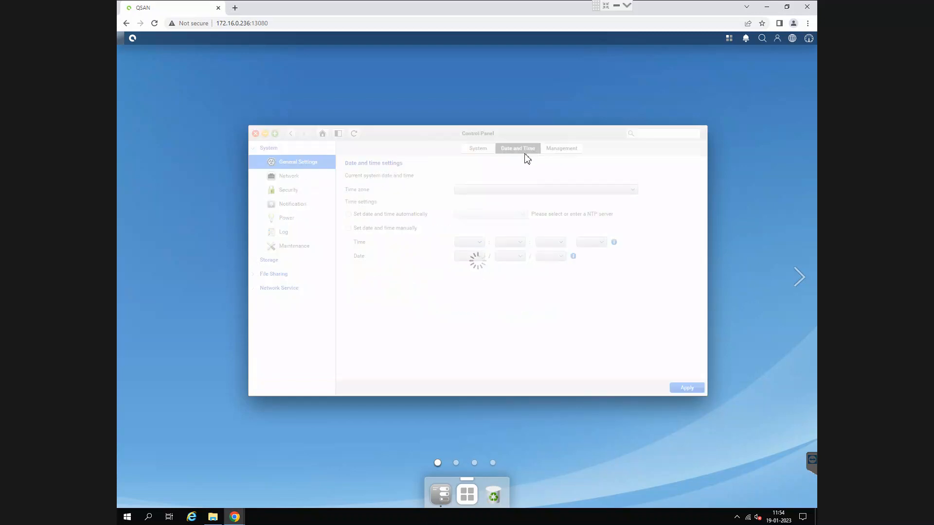
{"action": "left_click", "coordinate": [566, 153]}
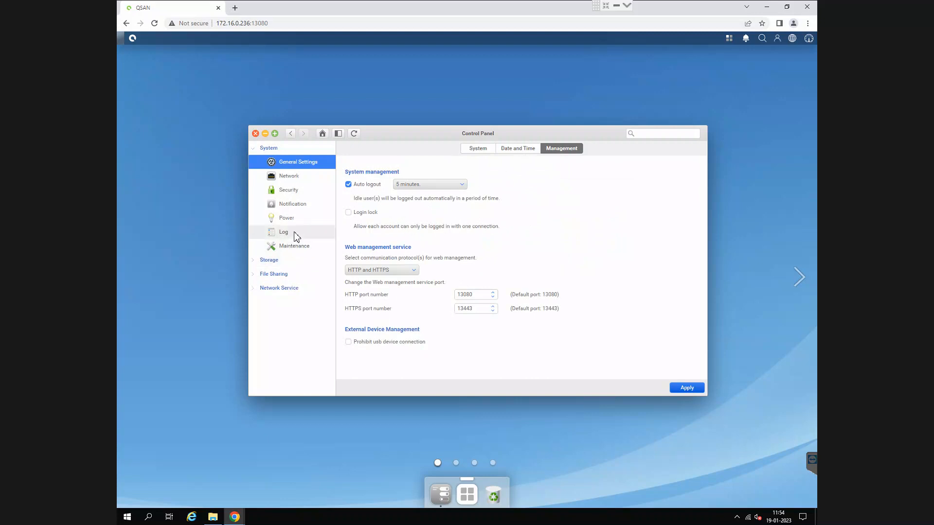
{"action": "left_click", "coordinate": [298, 250]}
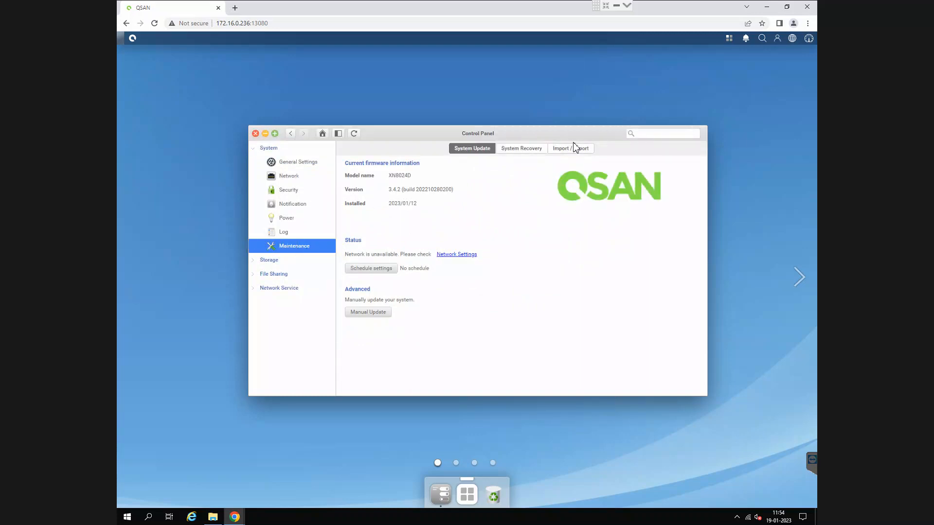
{"action": "left_click", "coordinate": [536, 151]}
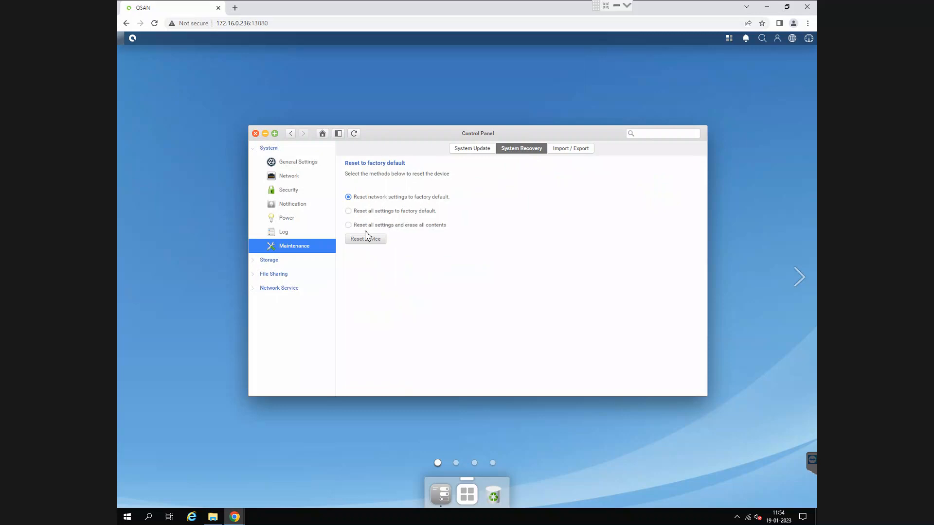
{"action": "left_click", "coordinate": [378, 226]}
{"action": "left_click", "coordinate": [567, 153]}
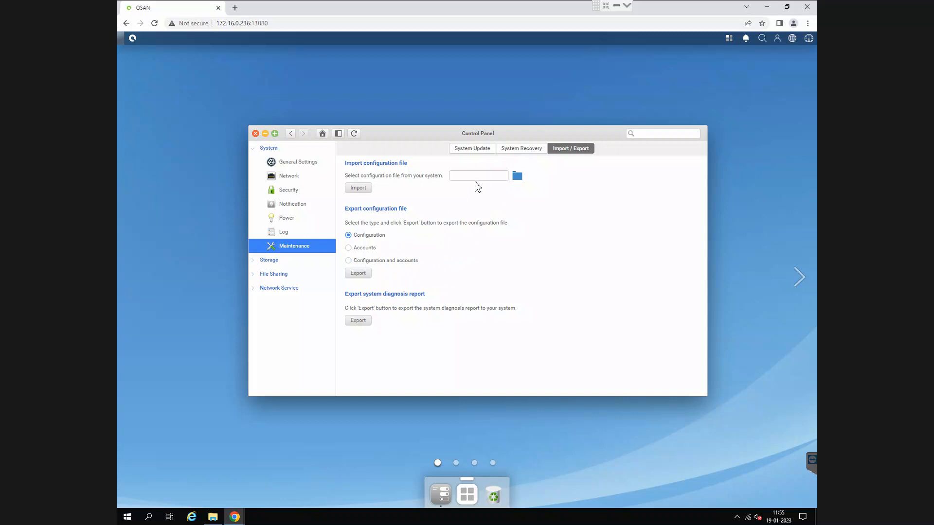
{"action": "left_click", "coordinate": [482, 152]}
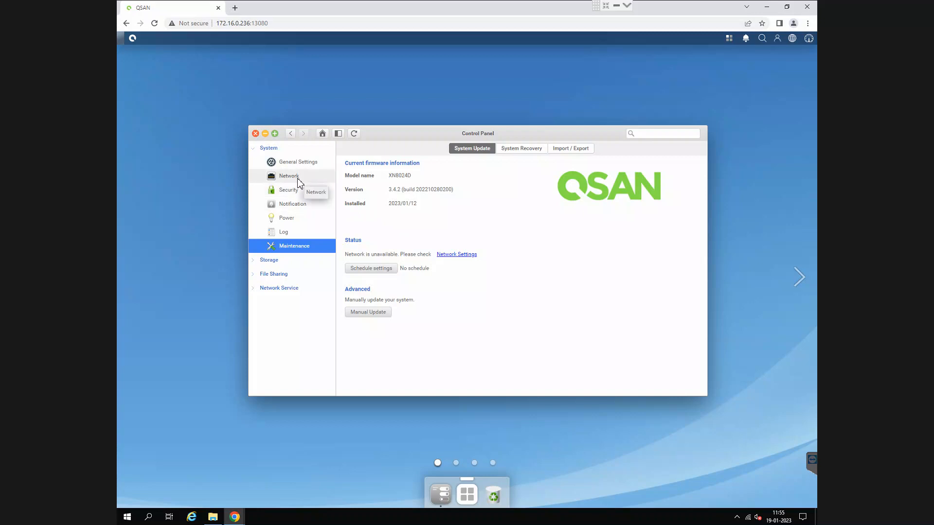
- Expand the Storage category, and review the Network interface page with its cluster IP, controller LAN ports, gateway and DNS settings
{"action": "left_click", "coordinate": [260, 262]}
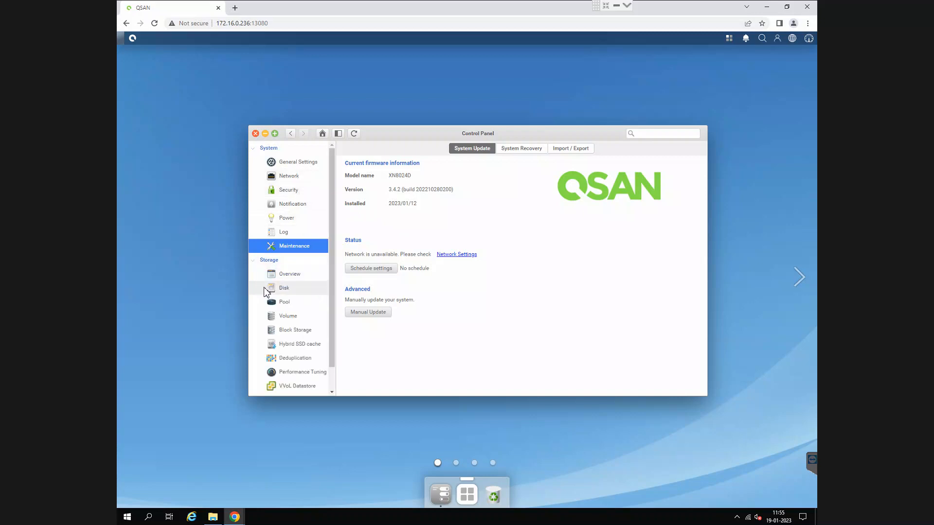
{"action": "left_click", "coordinate": [300, 181]}
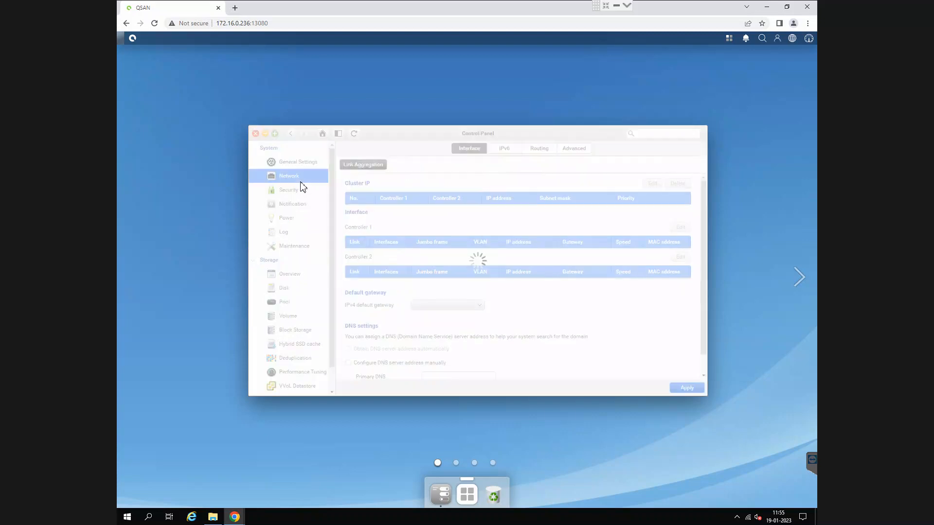
{"action": "scroll", "coordinate": [468, 300], "scroll_direction": "down", "scroll_amount": 2}
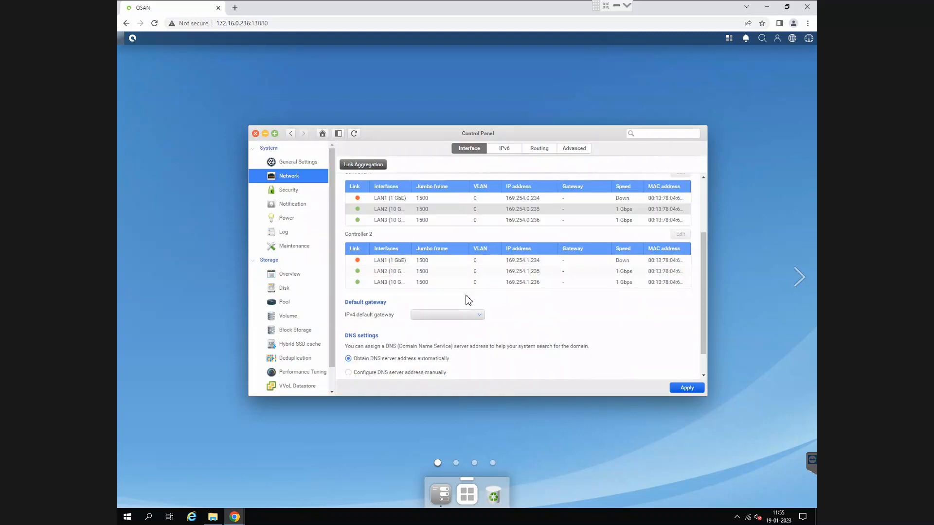
{"action": "scroll", "coordinate": [402, 236], "scroll_direction": "up", "scroll_amount": 3}
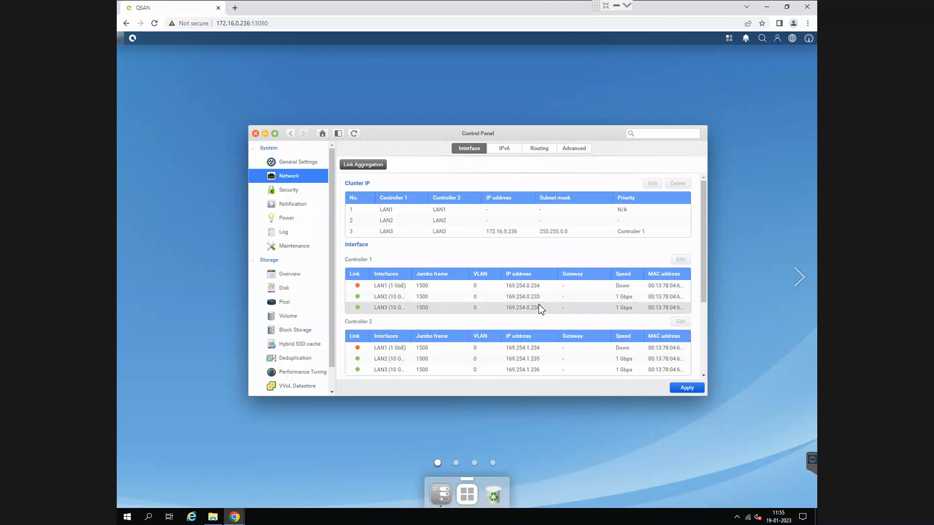
- Start a continuous ping to Controller 1's LAN2 address with ping 169.254.0.235 -t
{"action": "key", "text": "super+r"}
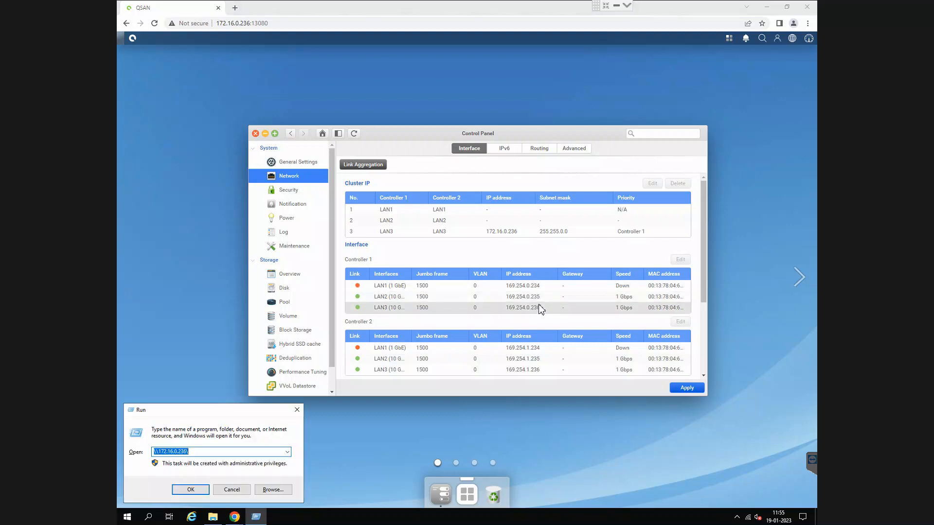
{"action": "type", "text": "ping 169"}
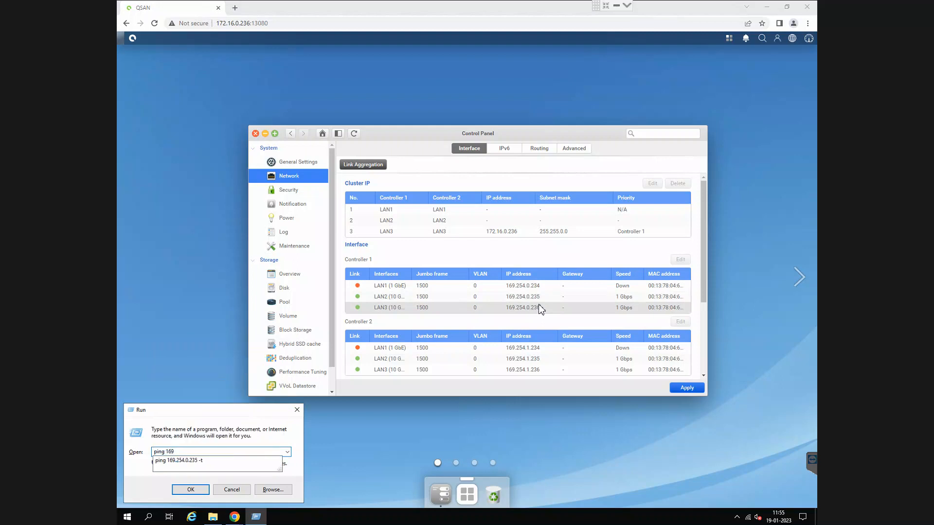
{"action": "key", "text": "Down"}
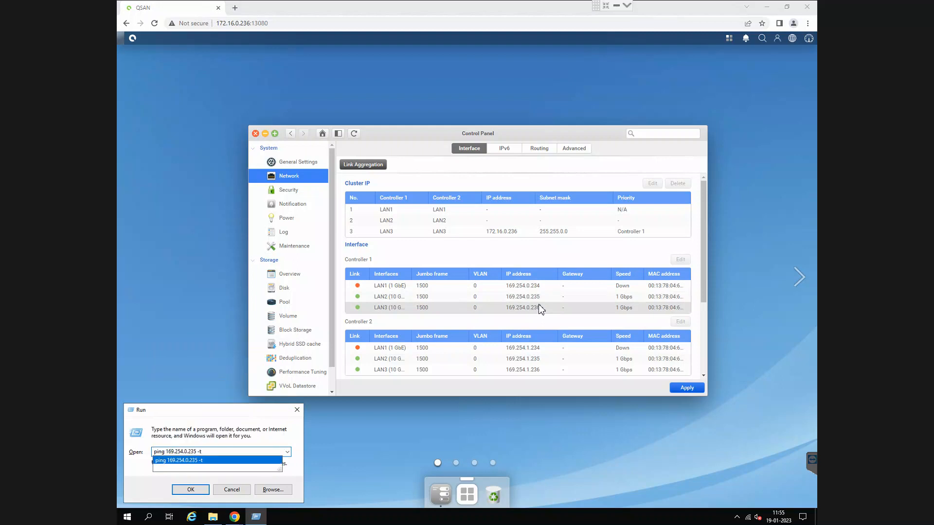
{"action": "key", "text": "Return"}
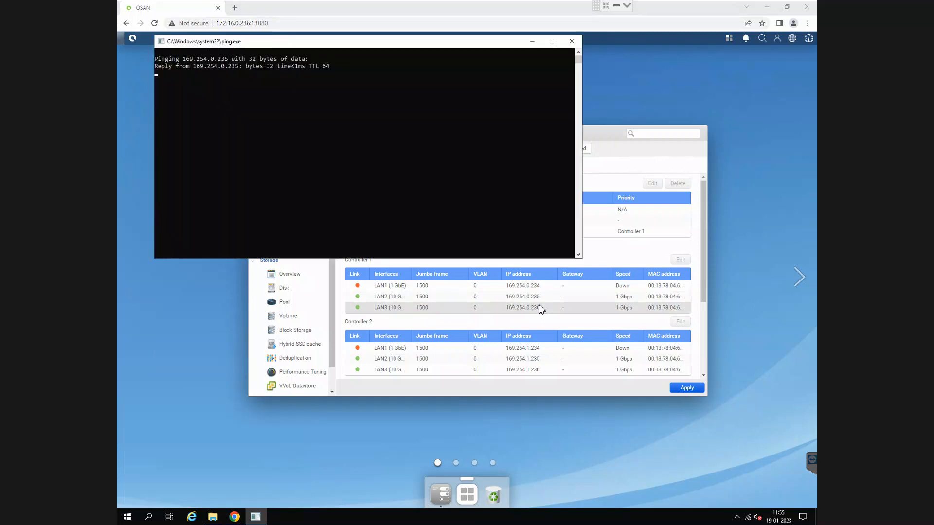
- Start a second continuous ping, to Controller 1's LAN1 address, with ping 169.254.0.234 -t
{"action": "key", "text": "super+r"}
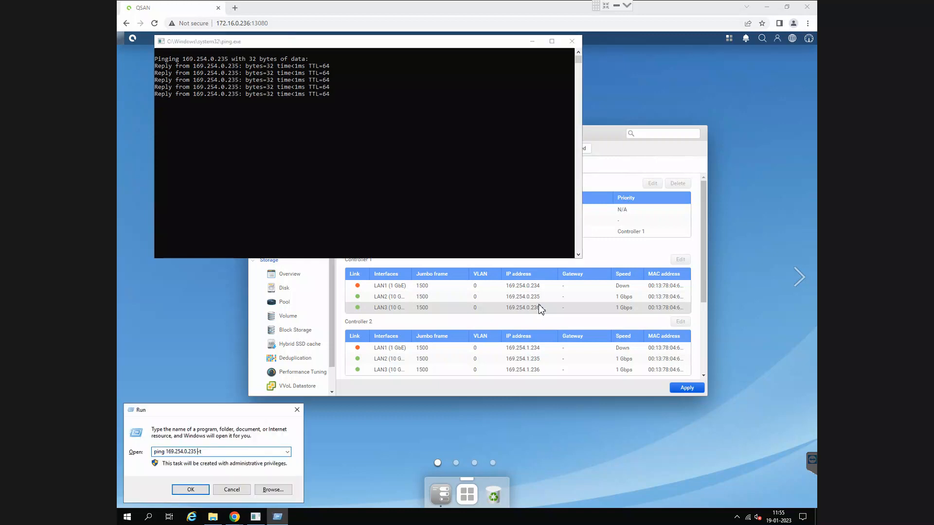
{"action": "key", "text": "Left"}
{"action": "key", "text": "Left"}
{"action": "key", "text": "Left"}
{"action": "key", "text": "BackSpace"}
{"action": "type", "text": "4"}
{"action": "key", "text": "Return"}
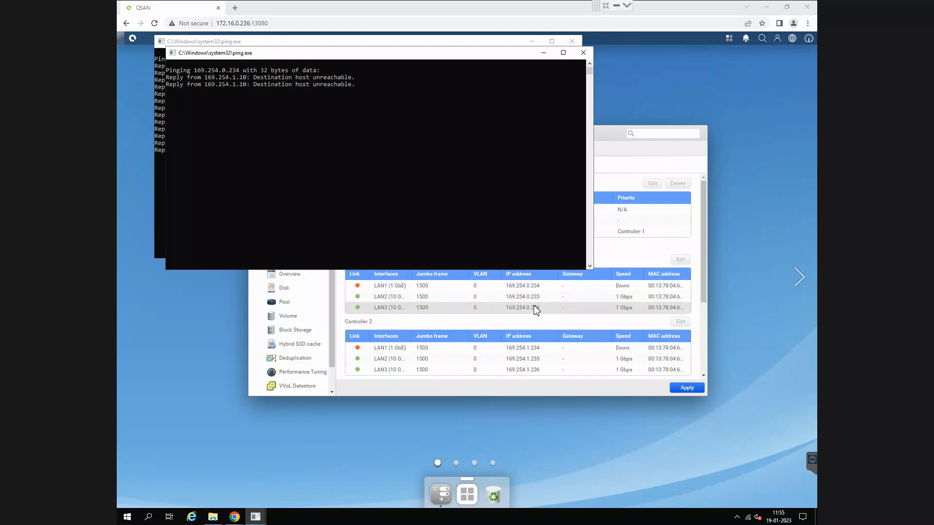
- Start a third continuous ping, to Controller 1's LAN3 address, with ping 169.254.0.236 -t
{"action": "key", "text": "super+r"}
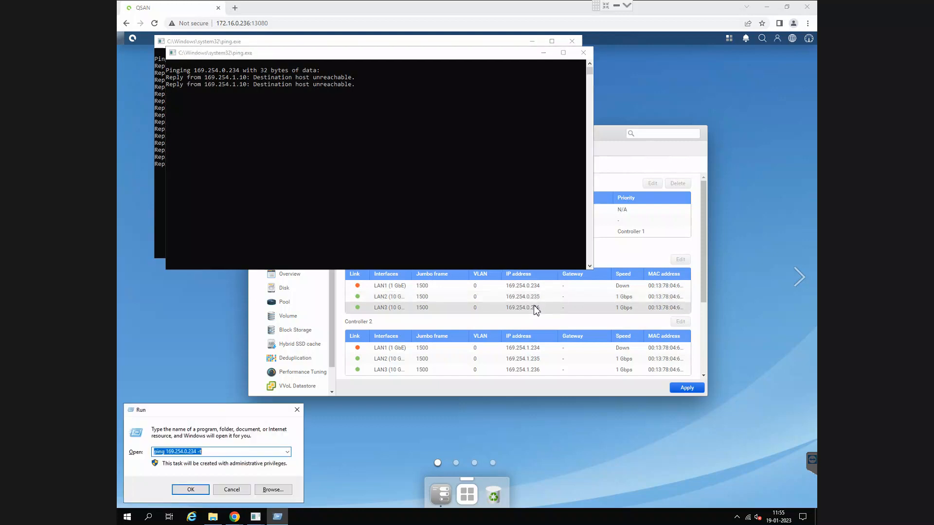
{"action": "key", "text": "End"}
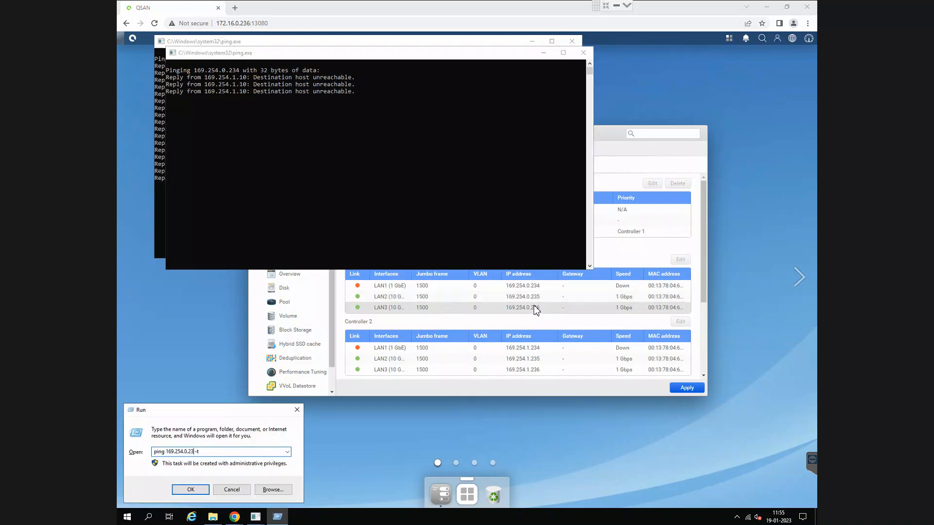
{"action": "key", "text": "BackSpace"}
{"action": "type", "text": "6"}
{"action": "key", "text": "Return"}
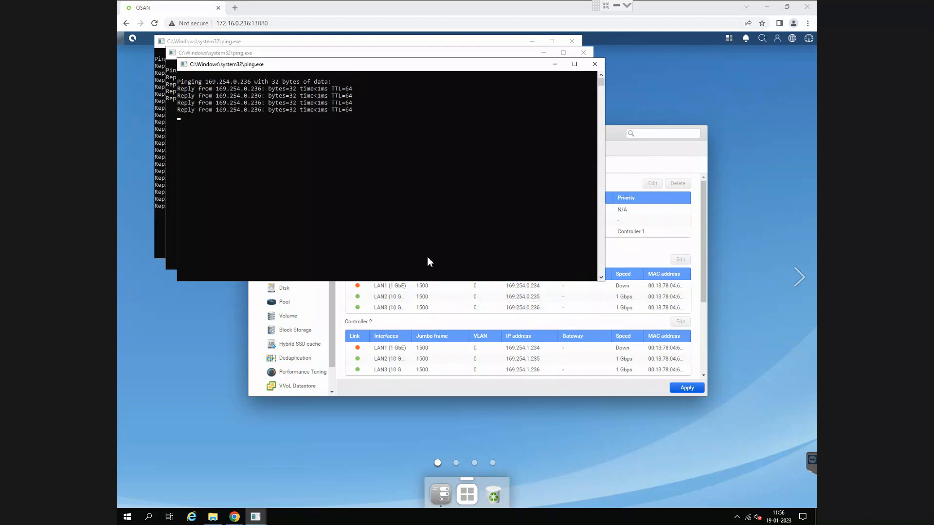
- Close all three ping windows to return to the QSM network interface page
{"action": "left_click", "coordinate": [597, 73]}
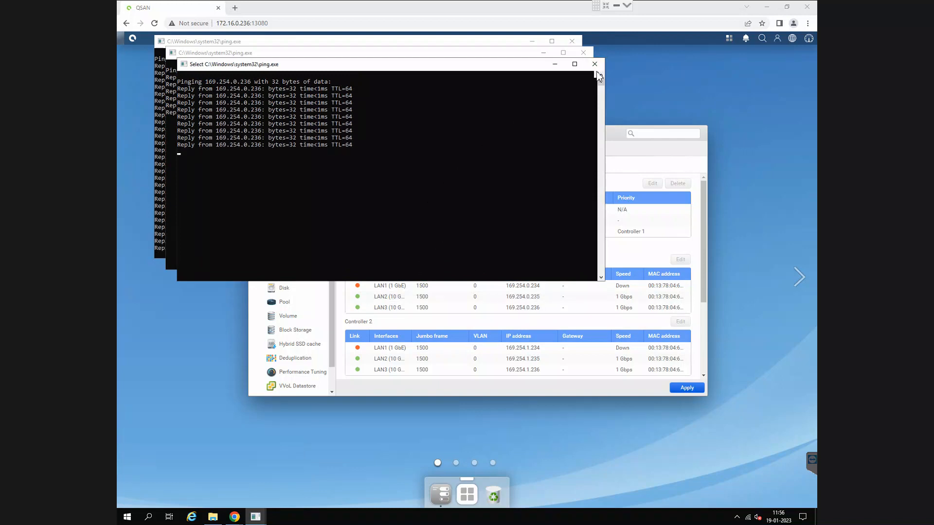
{"action": "left_click", "coordinate": [585, 54]}
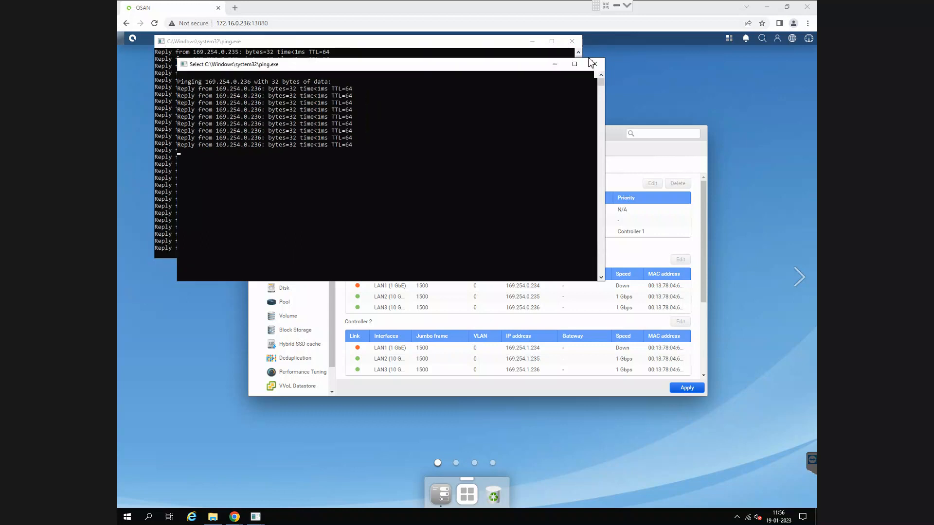
{"action": "left_click", "coordinate": [573, 42]}
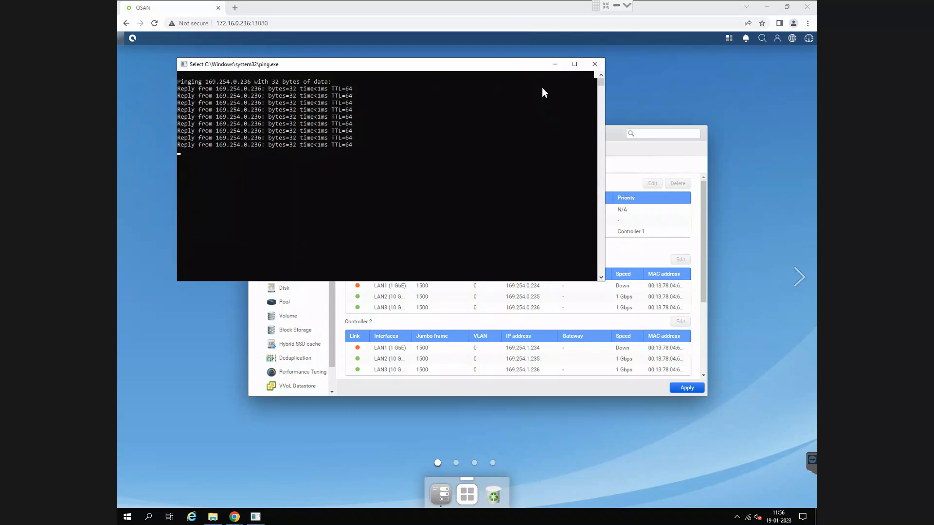
{"action": "left_click", "coordinate": [594, 64]}
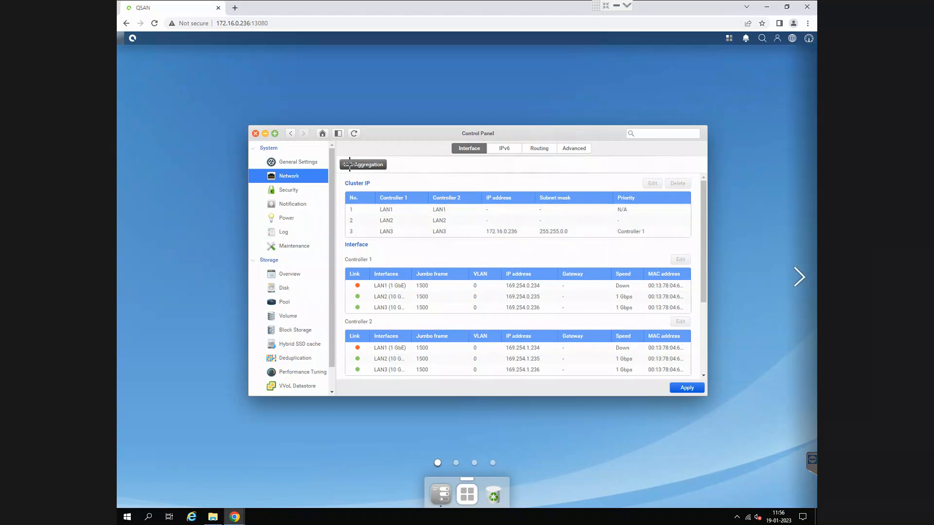
{"action": "left_click_drag", "start_coordinate": [339, 153], "coordinate": [704, 251]}
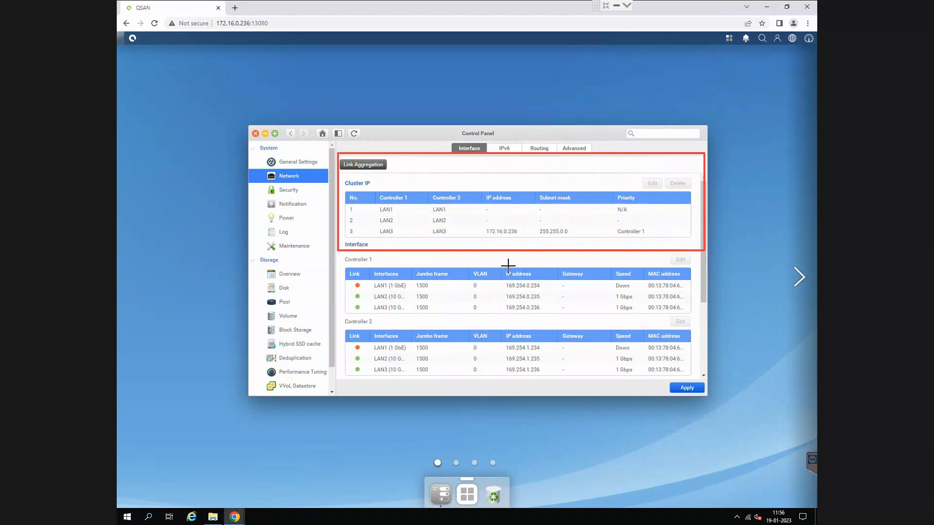
{"action": "left_click_drag", "start_coordinate": [484, 225], "coordinate": [584, 247]}
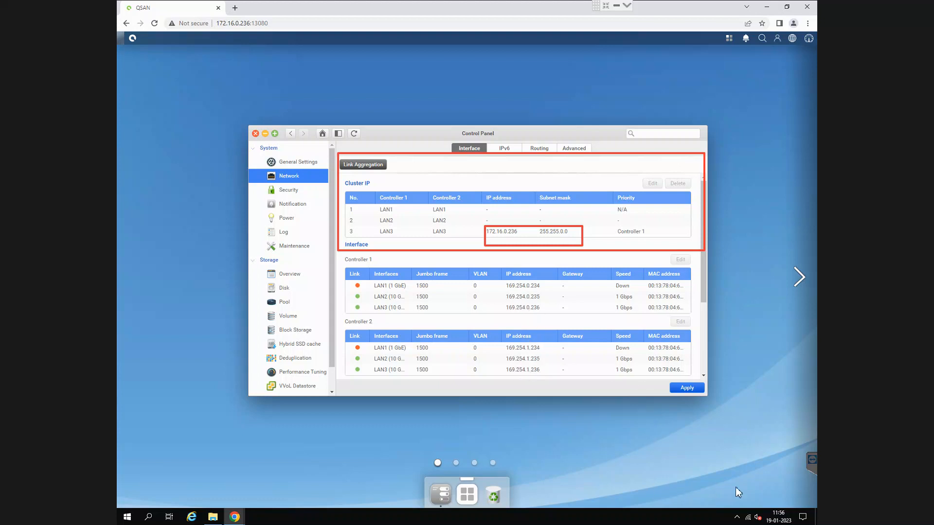
{"action": "key", "text": "Escape"}
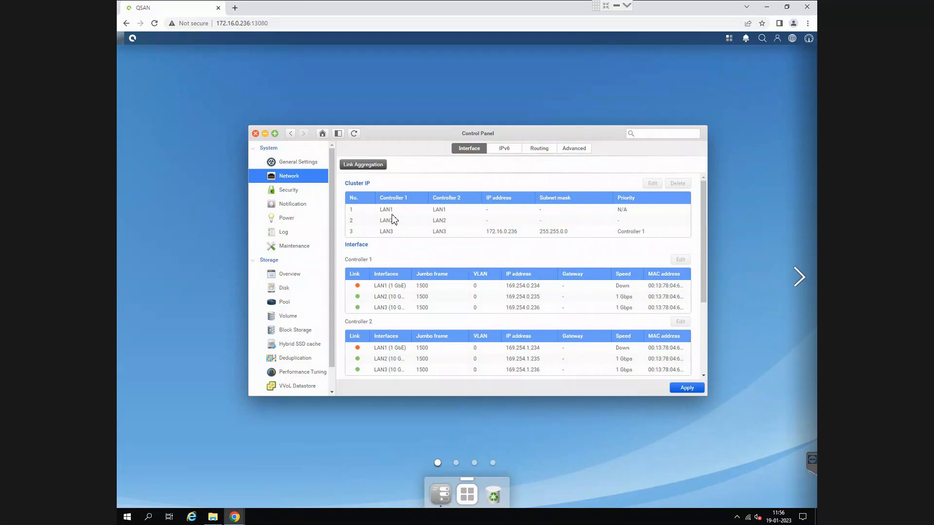
- Review the Security settings for access control and firewall, and examine the HTTP sessions in the connection list
{"action": "left_click", "coordinate": [290, 191]}
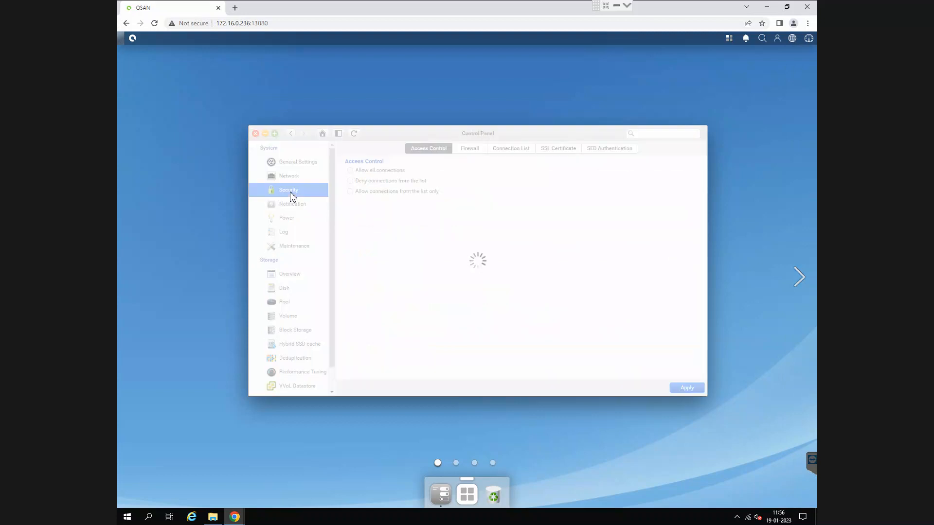
{"action": "left_click", "coordinate": [470, 149]}
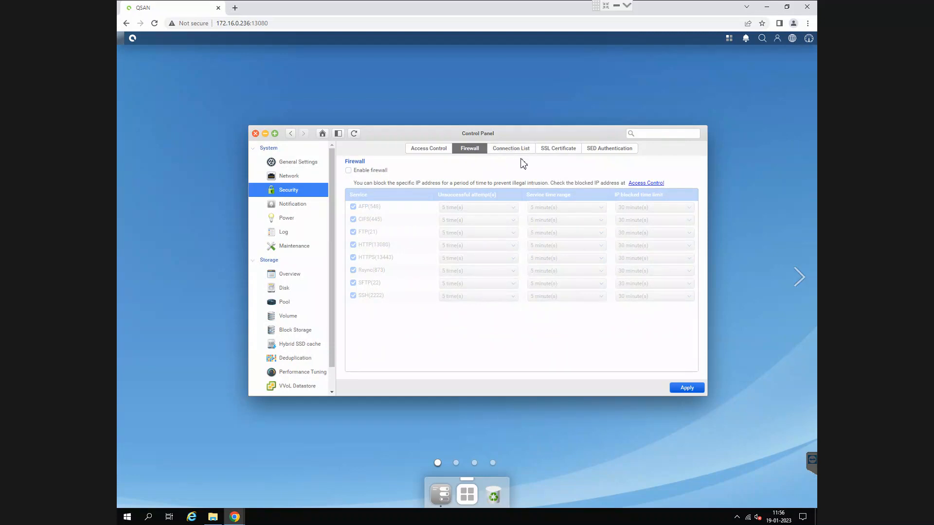
{"action": "left_click", "coordinate": [520, 151]}
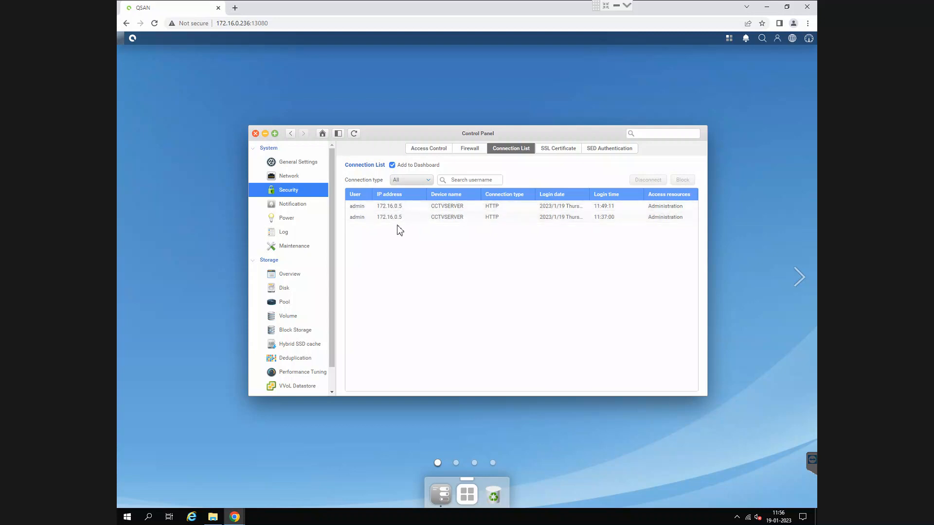
{"action": "left_click", "coordinate": [394, 208]}
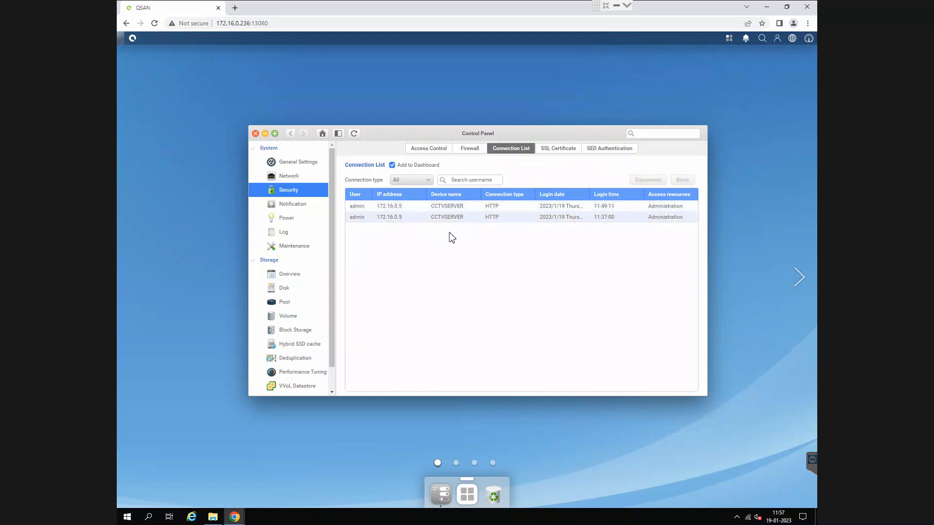
- Check the Syslog notification settings and the Power settings for management and UPS, leaving the UPS type at None
{"action": "left_click", "coordinate": [299, 205]}
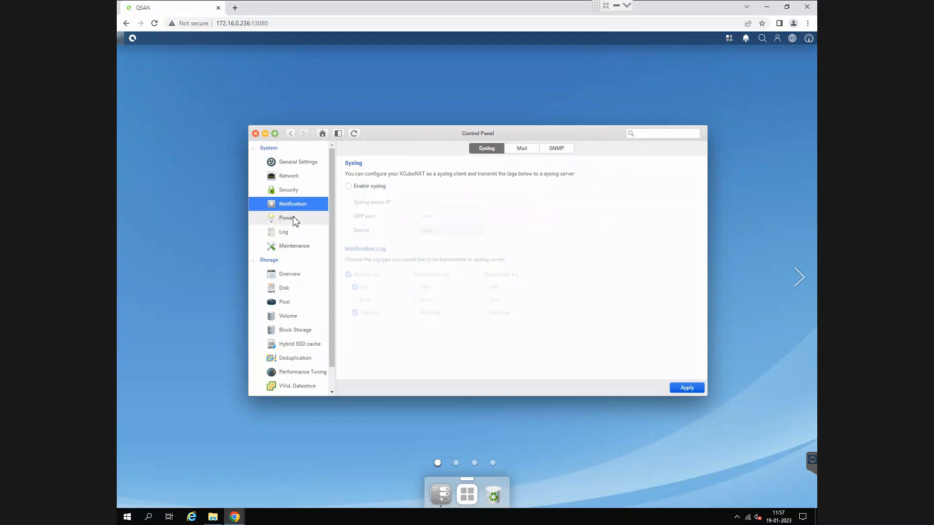
{"action": "left_click", "coordinate": [295, 219]}
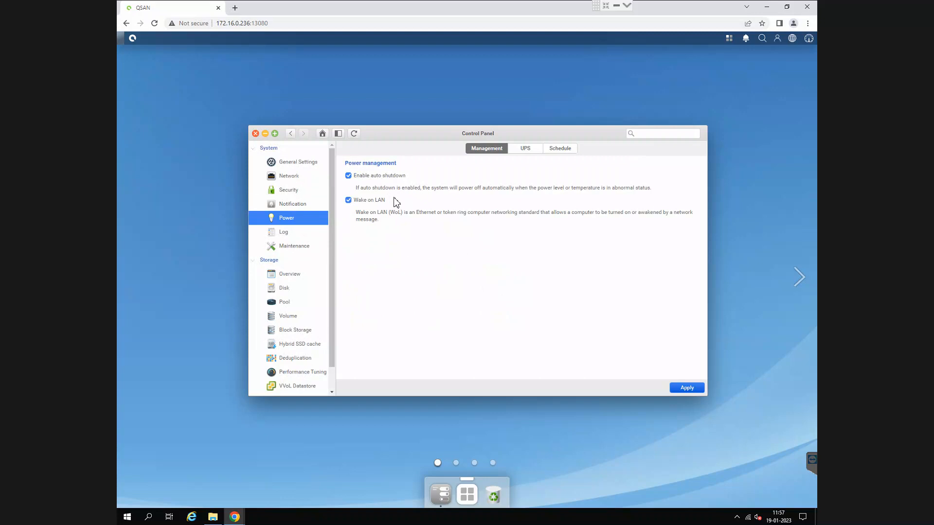
{"action": "left_click", "coordinate": [526, 149]}
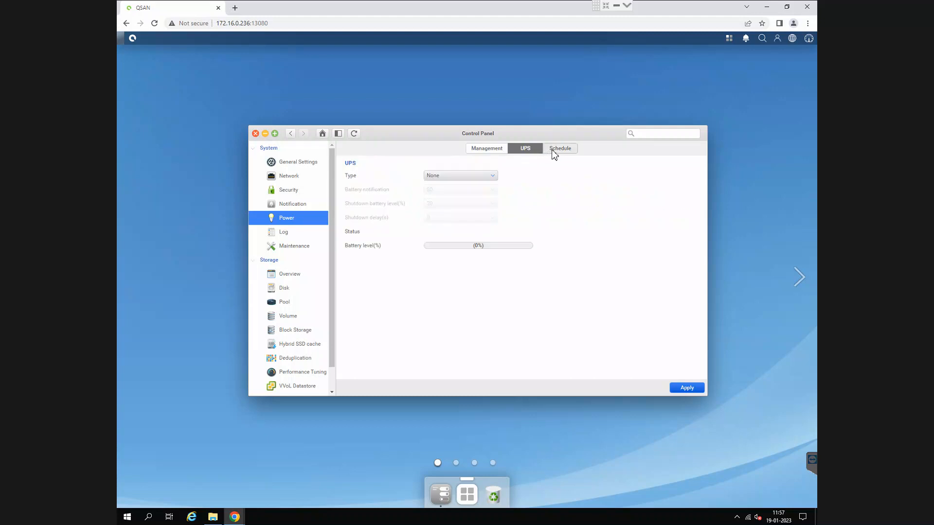
{"action": "left_click", "coordinate": [492, 176]}
{"action": "left_click", "coordinate": [525, 172]}
{"action": "left_click", "coordinate": [489, 149]}
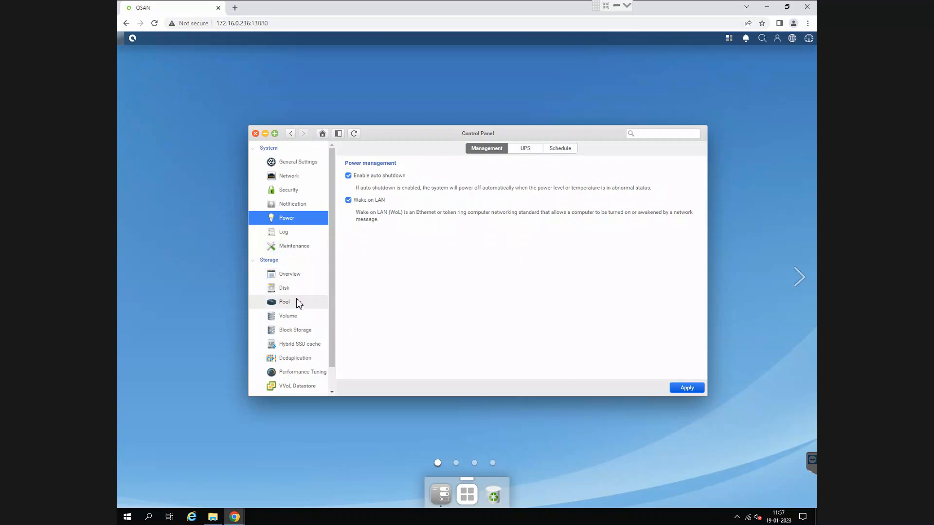
- Review the storage overview, iSCSI block storage, deduplication, performance tuning and VVol datastore settings without changing them
{"action": "left_click", "coordinate": [290, 275]}
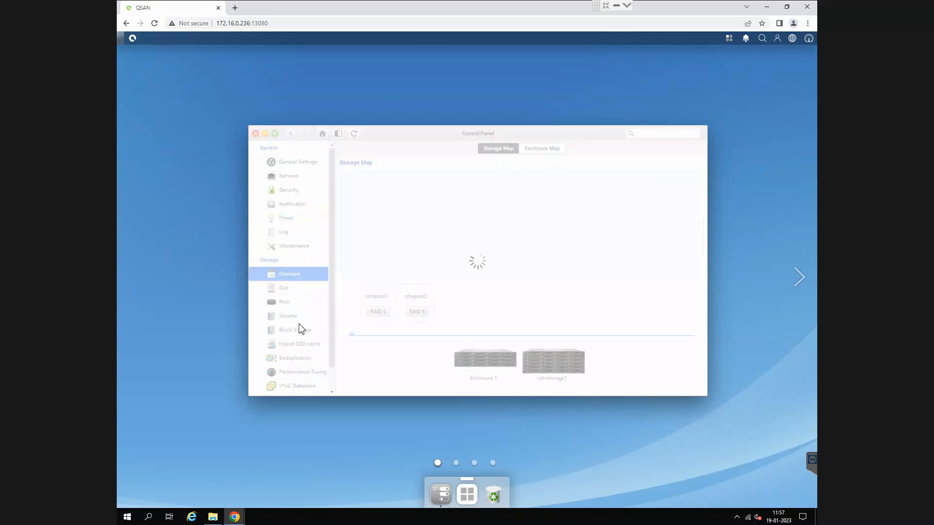
{"action": "left_click", "coordinate": [302, 329]}
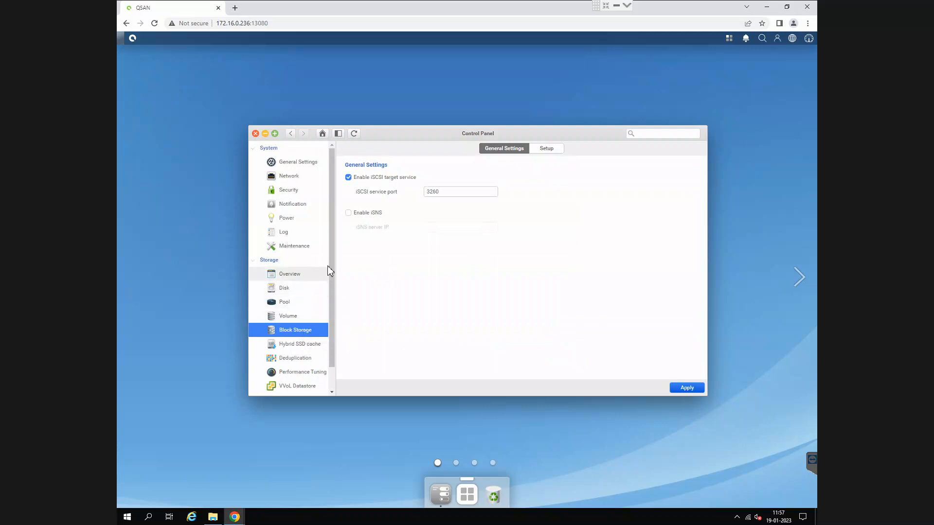
{"action": "left_click_drag", "start_coordinate": [331, 265], "coordinate": [331, 305]}
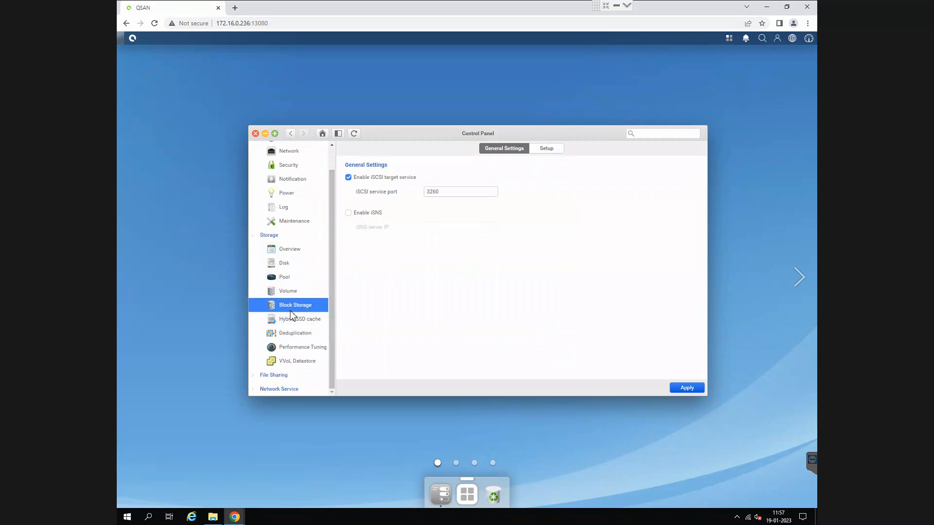
{"action": "left_click", "coordinate": [294, 335]}
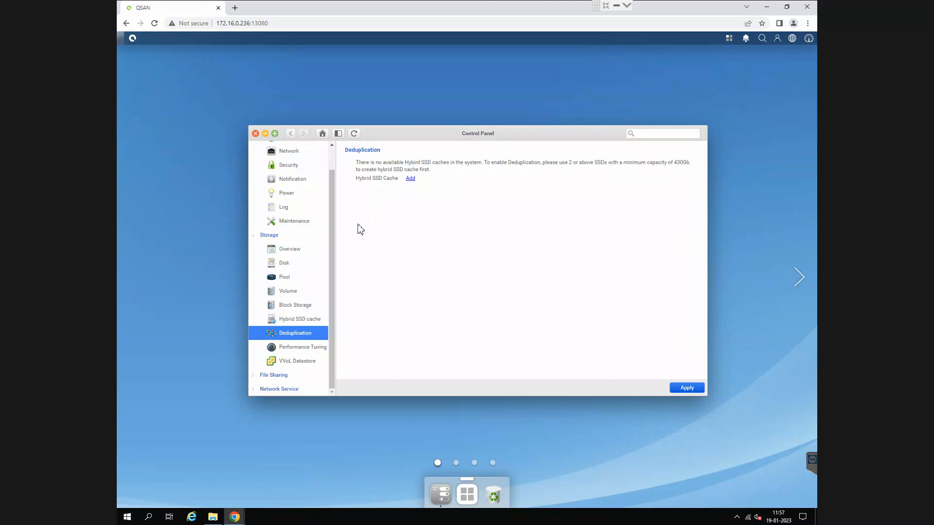
{"action": "left_click", "coordinate": [321, 348]}
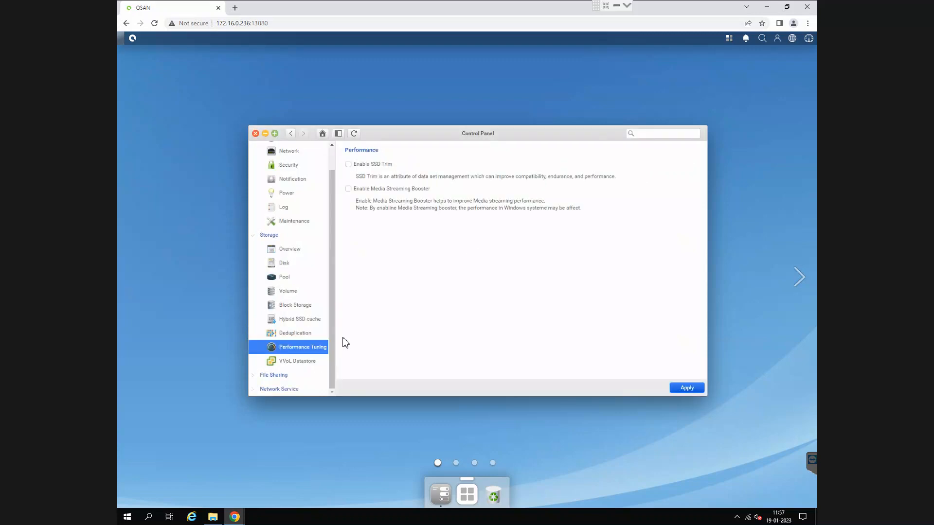
{"action": "left_click", "coordinate": [314, 362]}
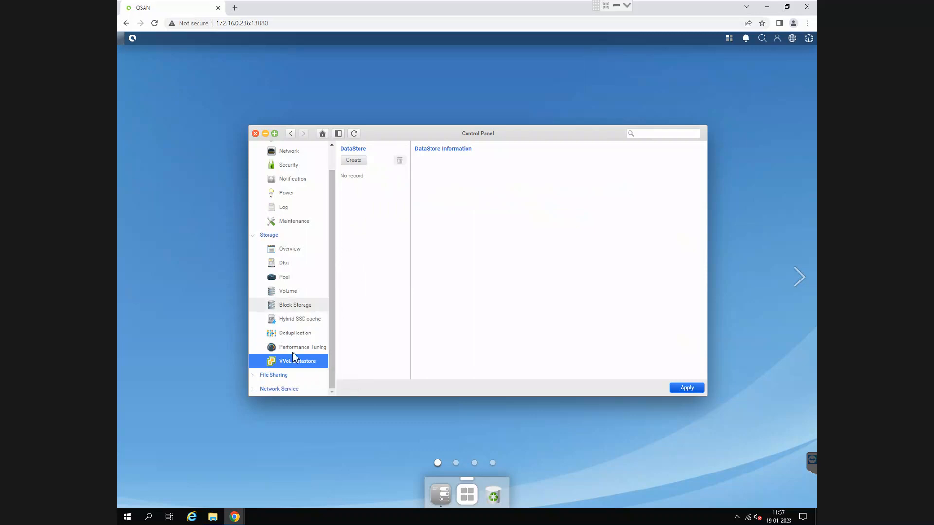
- Look through the File Sharing and Network Service categories of the Control Panel, and close it
{"action": "left_click", "coordinate": [277, 376]}
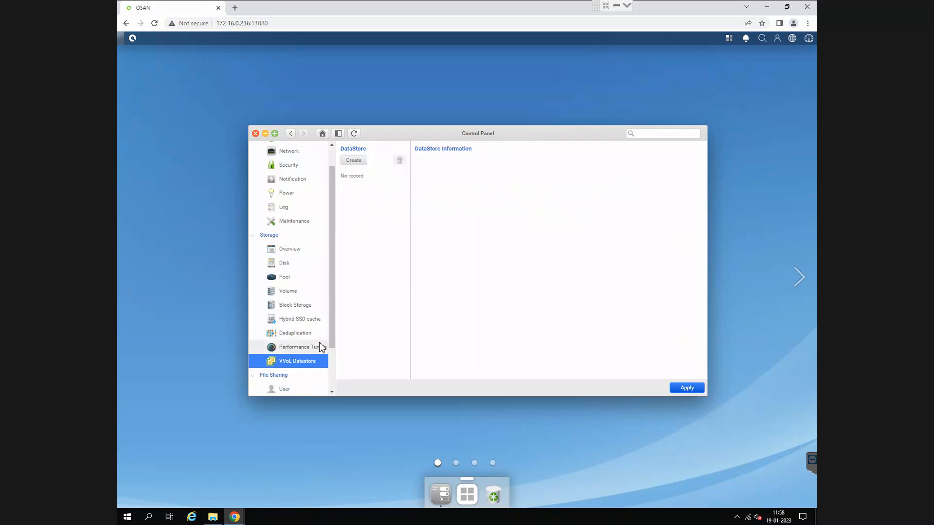
{"action": "left_click_drag", "start_coordinate": [334, 345], "coordinate": [321, 386]}
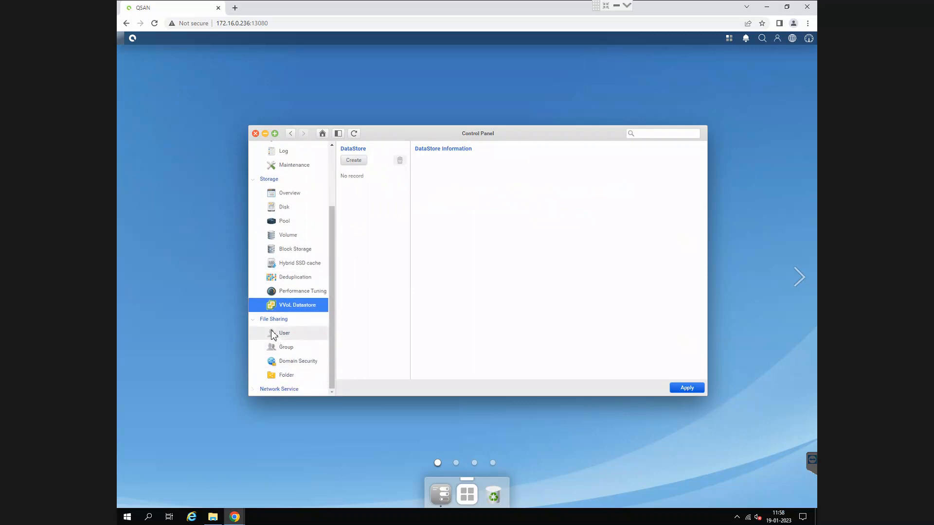
{"action": "left_click", "coordinate": [258, 389]}
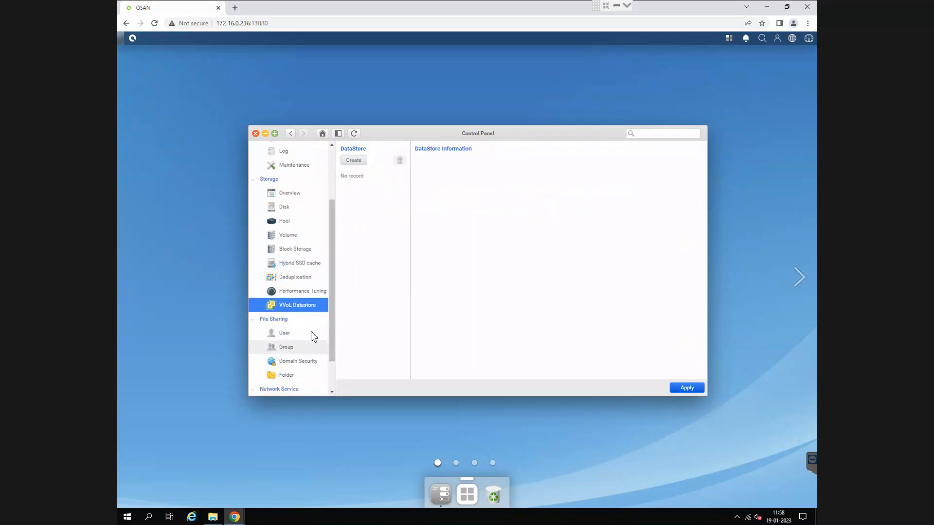
{"action": "scroll", "coordinate": [311, 335], "scroll_direction": "down", "scroll_amount": 1}
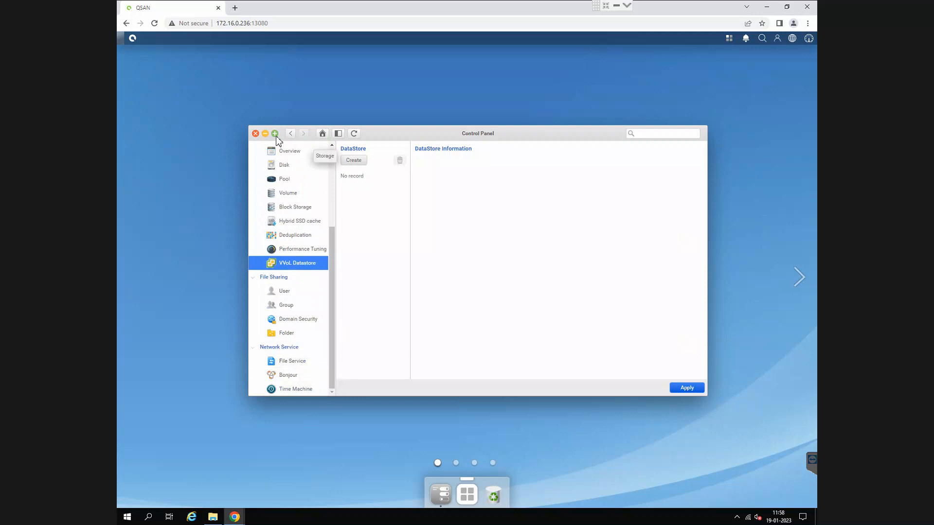
{"action": "scroll", "coordinate": [291, 249], "scroll_direction": "up", "scroll_amount": 3}
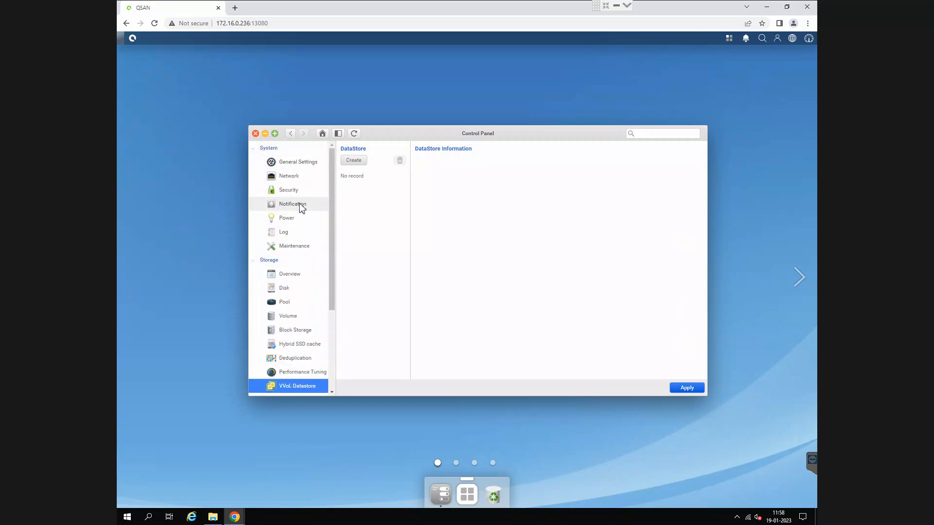
{"action": "left_click", "coordinate": [256, 133]}
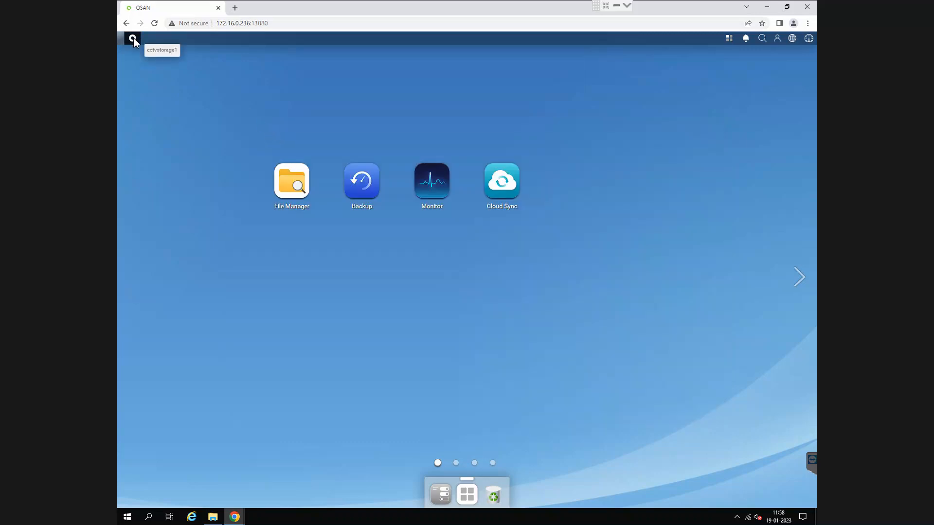
- Open the Backup app and examine its snapshot management, snapshot replica and remote backup pages
{"action": "left_click", "coordinate": [363, 185]}
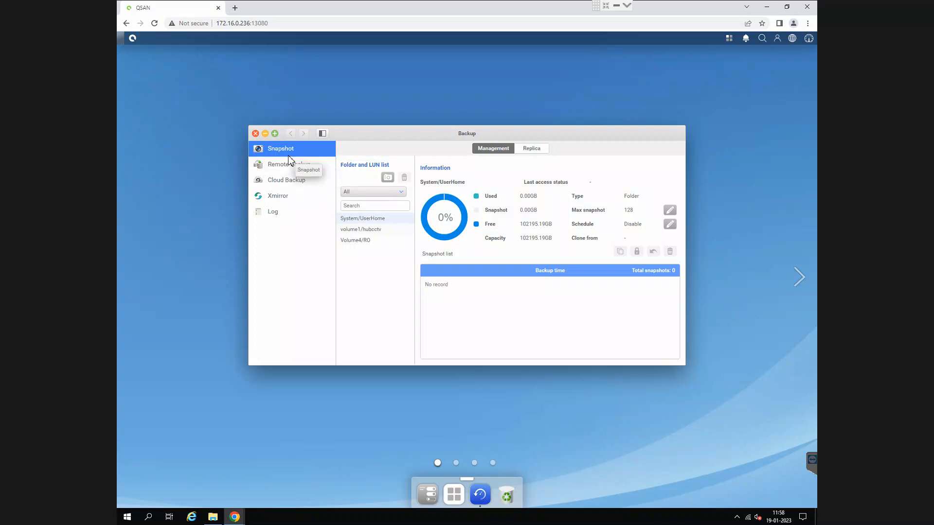
{"action": "left_click", "coordinate": [527, 149]}
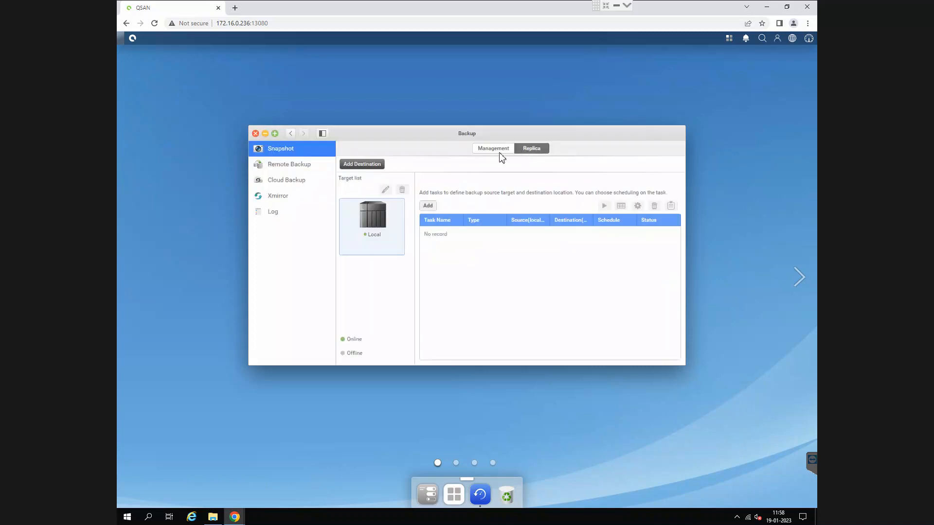
{"action": "left_click", "coordinate": [280, 167]}
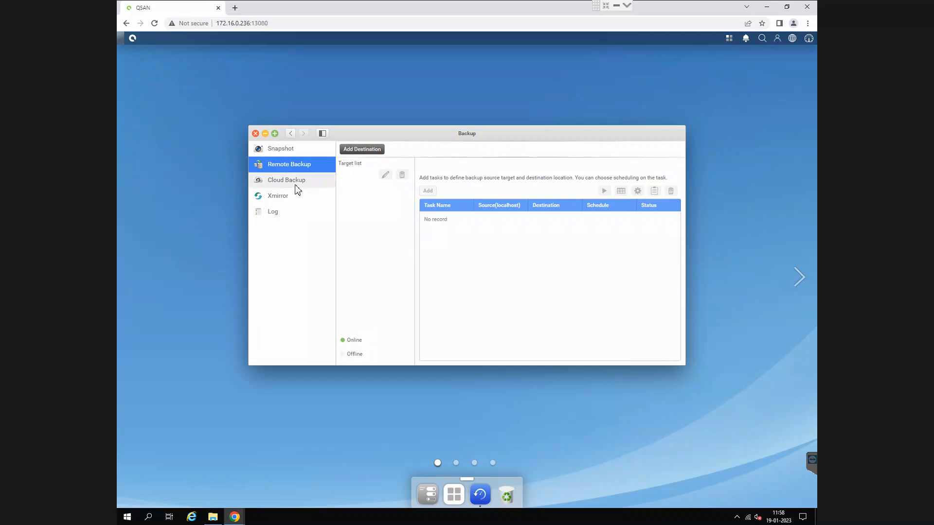
{"action": "left_click", "coordinate": [287, 149]}
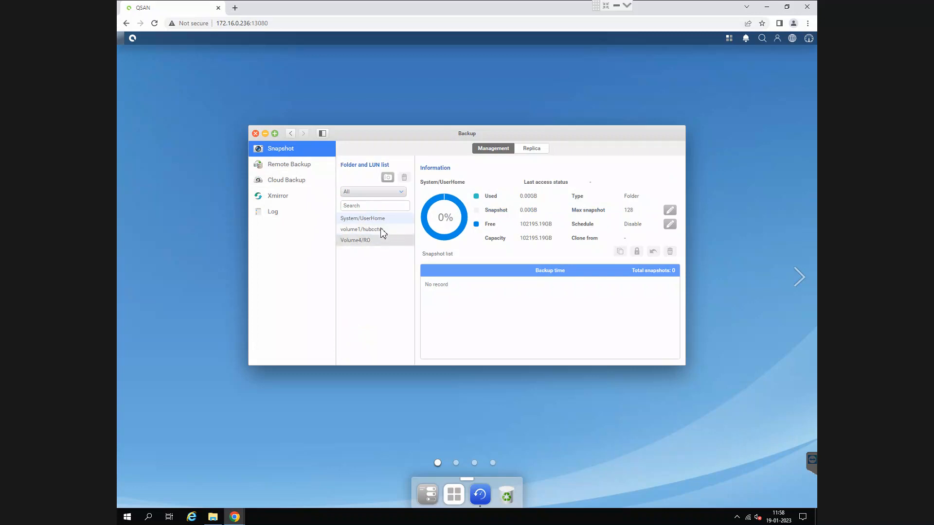
- Check the About NAS system information, and close it together with the Backup window
{"action": "left_click", "coordinate": [132, 38]}
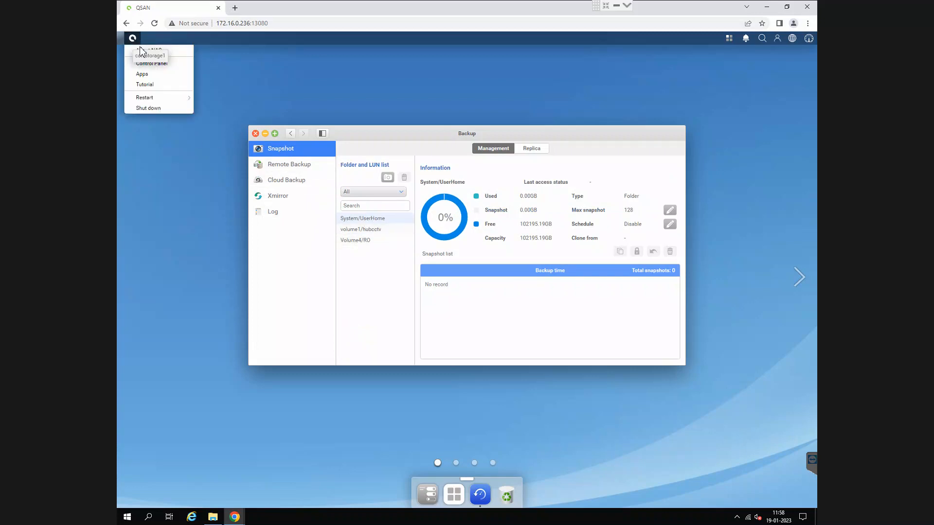
{"action": "left_click", "coordinate": [164, 51]}
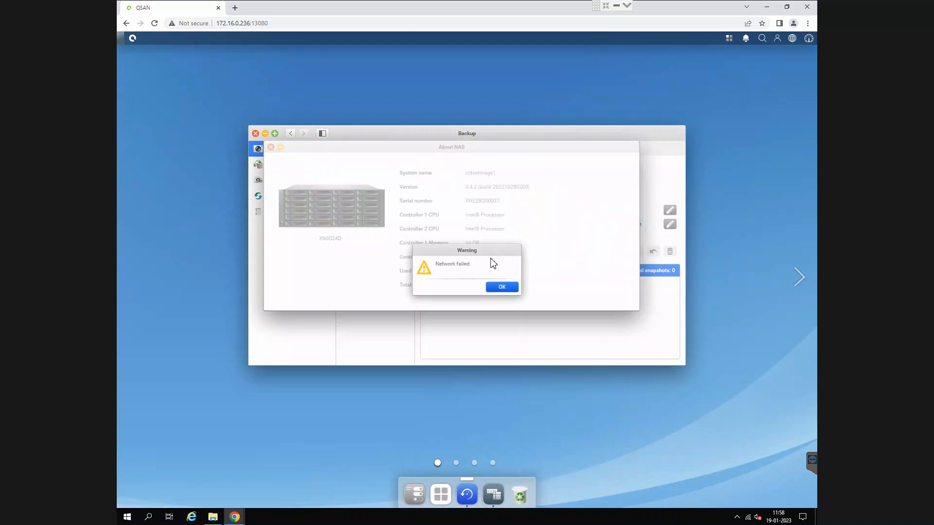
{"action": "left_click", "coordinate": [501, 287]}
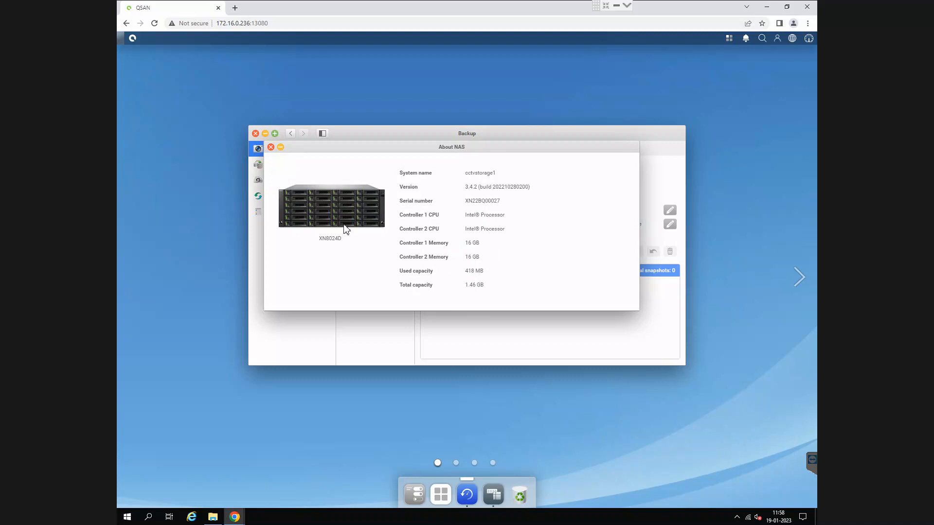
{"action": "left_click", "coordinate": [271, 148]}
{"action": "left_click", "coordinate": [255, 133]}
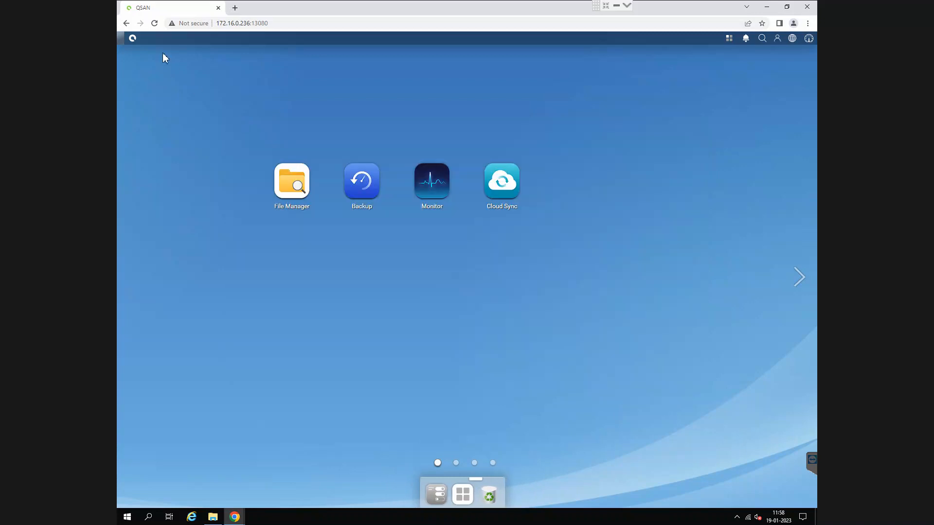
- Examine the desktop's system menu, background tasks, notifications, search, user account and language options
{"action": "left_click", "coordinate": [138, 39]}
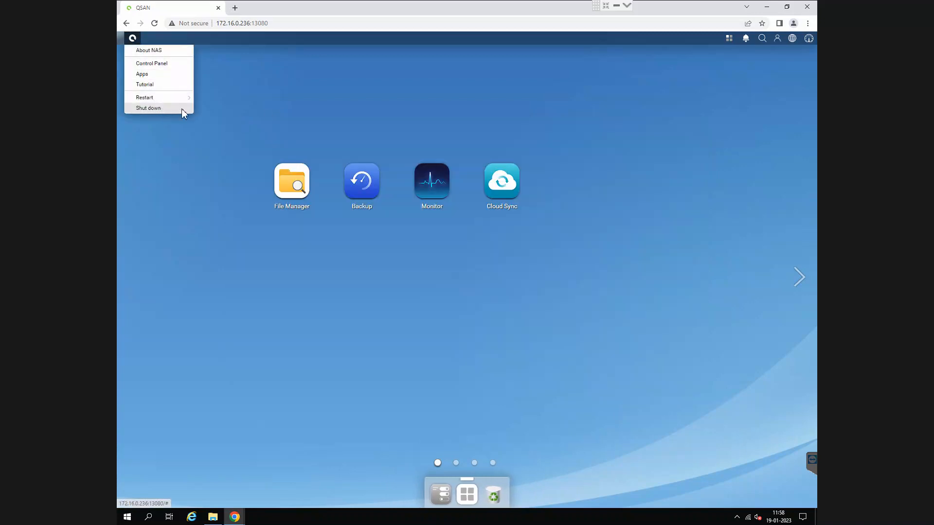
{"action": "left_click", "coordinate": [729, 37]}
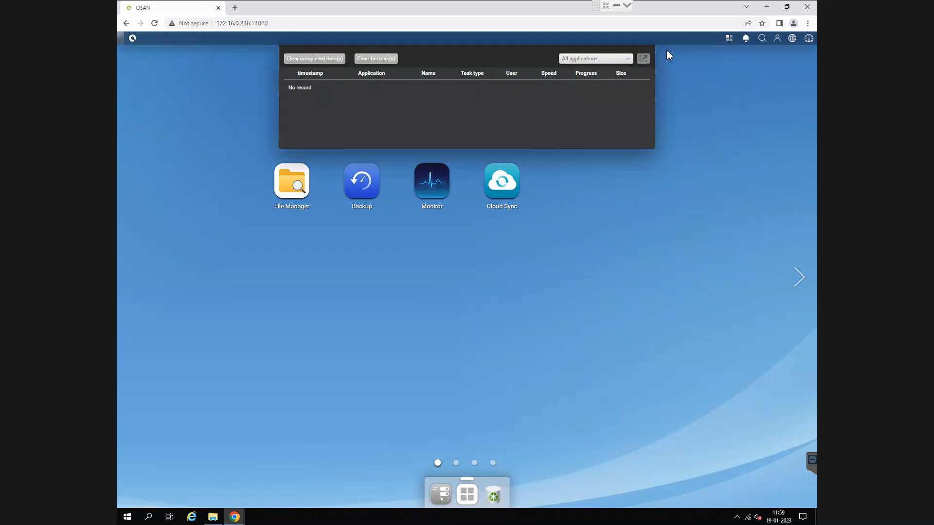
{"action": "left_click", "coordinate": [746, 38]}
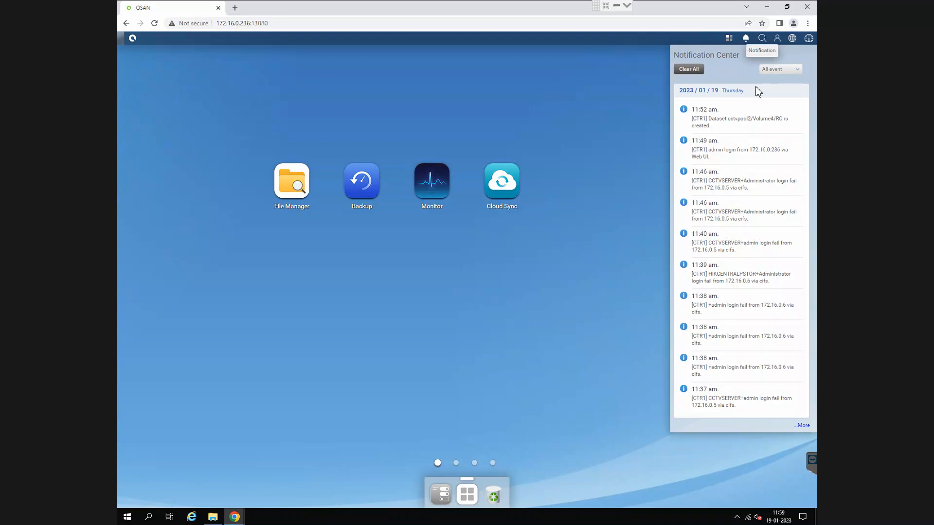
{"action": "left_click", "coordinate": [629, 157]}
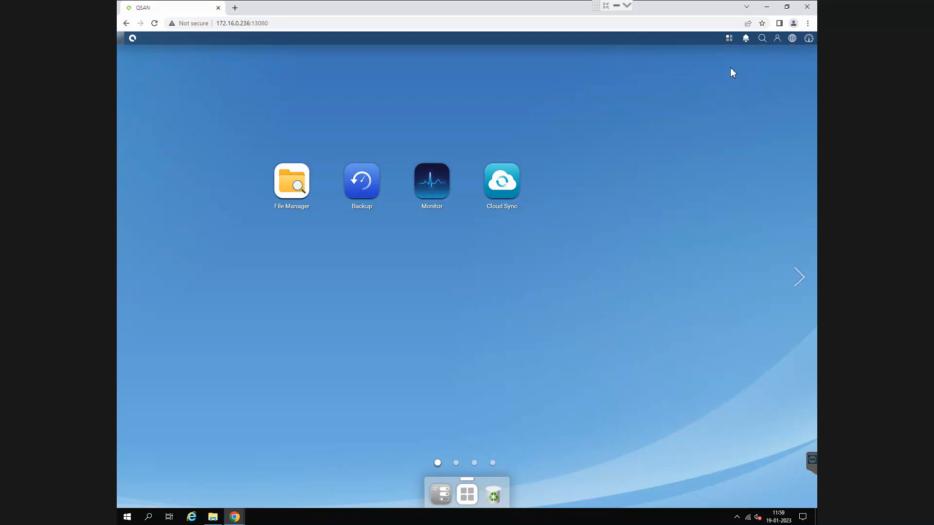
{"action": "left_click", "coordinate": [762, 39]}
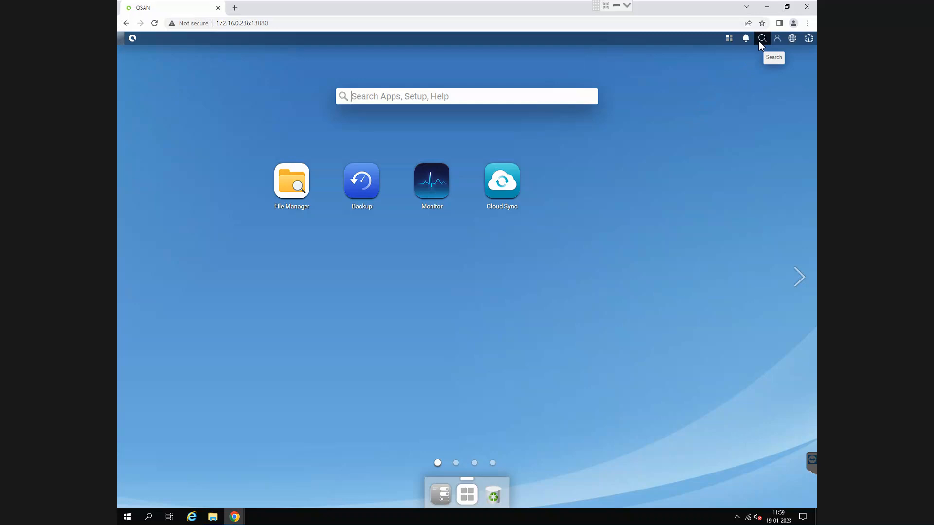
{"action": "left_click", "coordinate": [781, 41]}
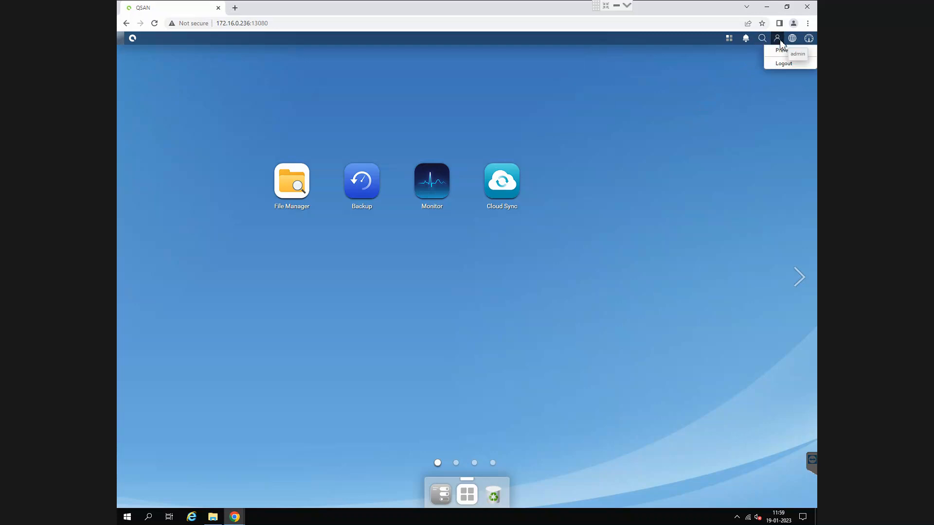
{"action": "left_click", "coordinate": [792, 38]}
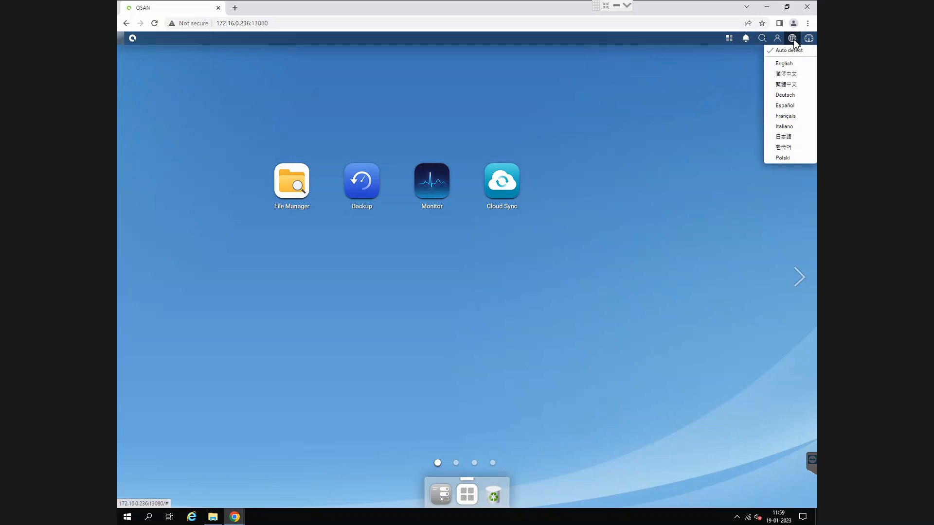
- Inspect the system dashboard for resource, network, pool, hardware and storage status, including the selectable controller LAN ports
{"action": "left_click", "coordinate": [807, 39]}
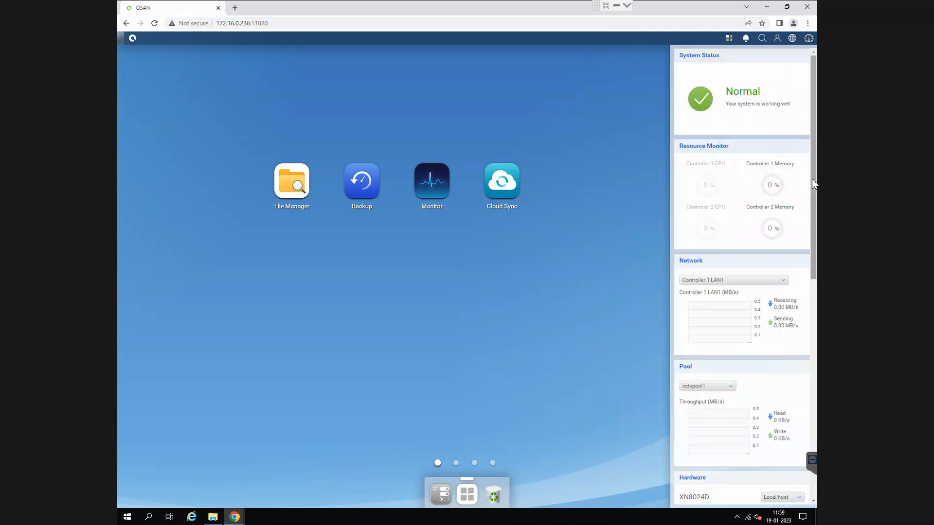
{"action": "left_click_drag", "start_coordinate": [812, 179], "coordinate": [817, 227]}
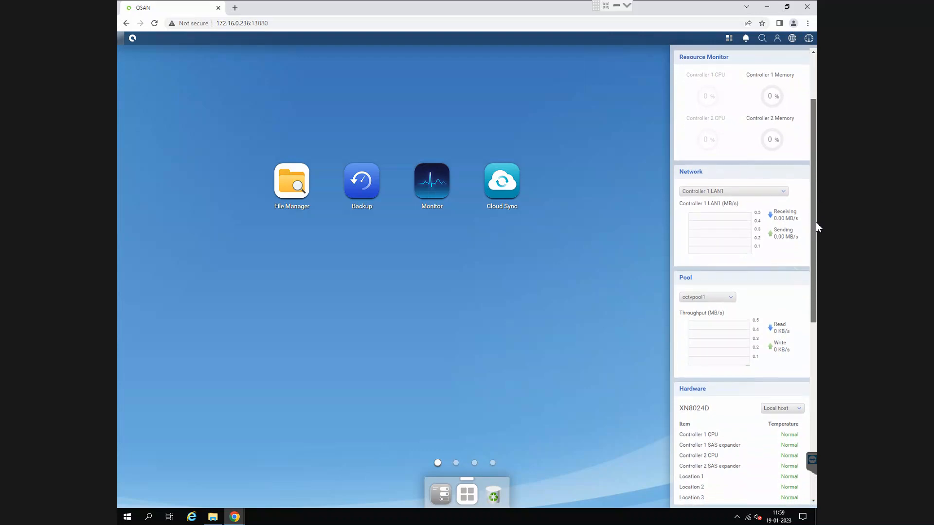
{"action": "left_click", "coordinate": [773, 192]}
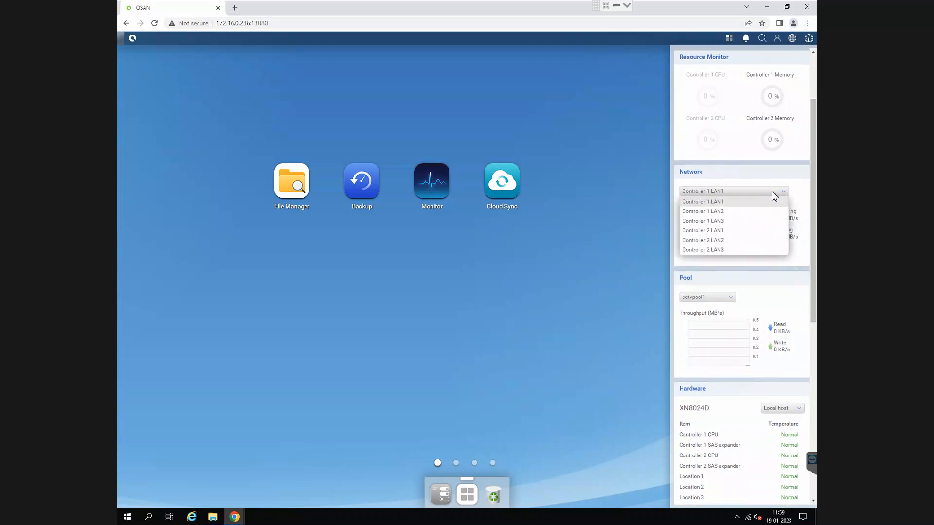
{"action": "left_click", "coordinate": [805, 190]}
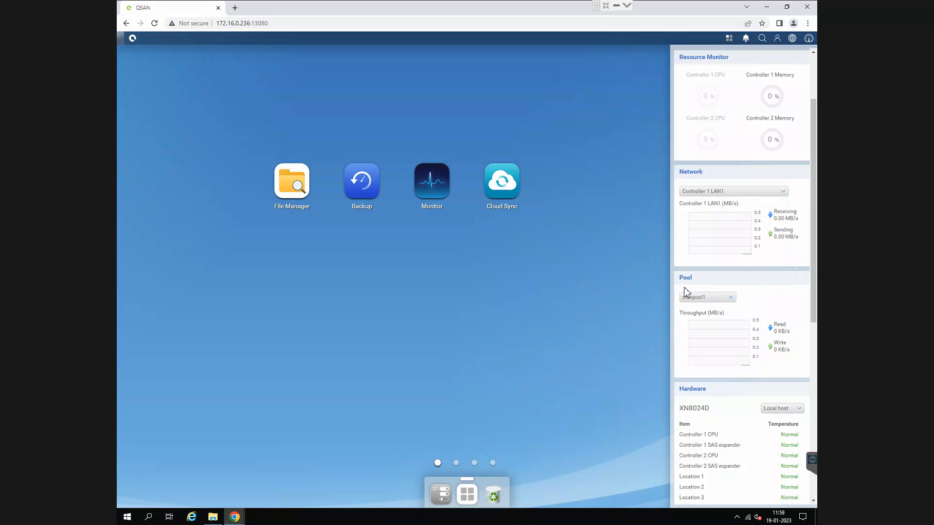
{"action": "scroll", "coordinate": [753, 341], "scroll_direction": "down", "scroll_amount": 3}
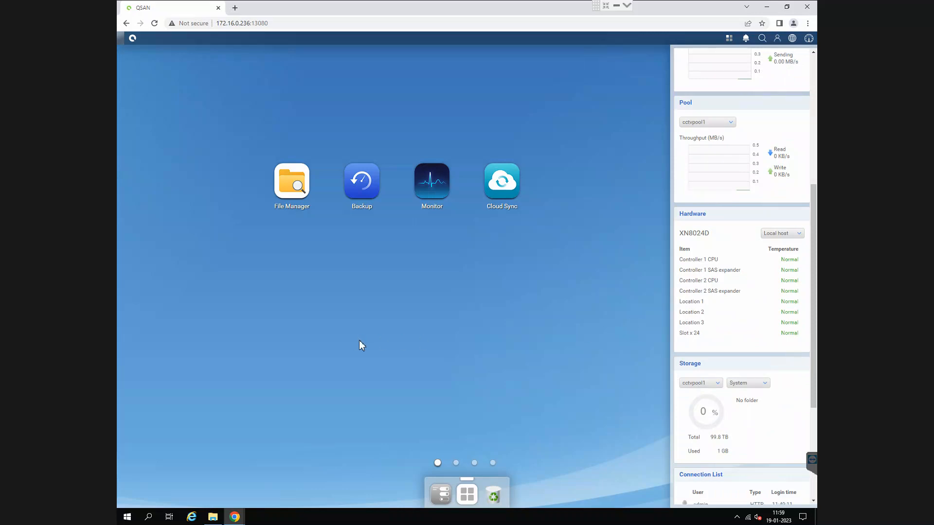
{"action": "scroll", "coordinate": [721, 330], "scroll_direction": "up", "scroll_amount": 2}
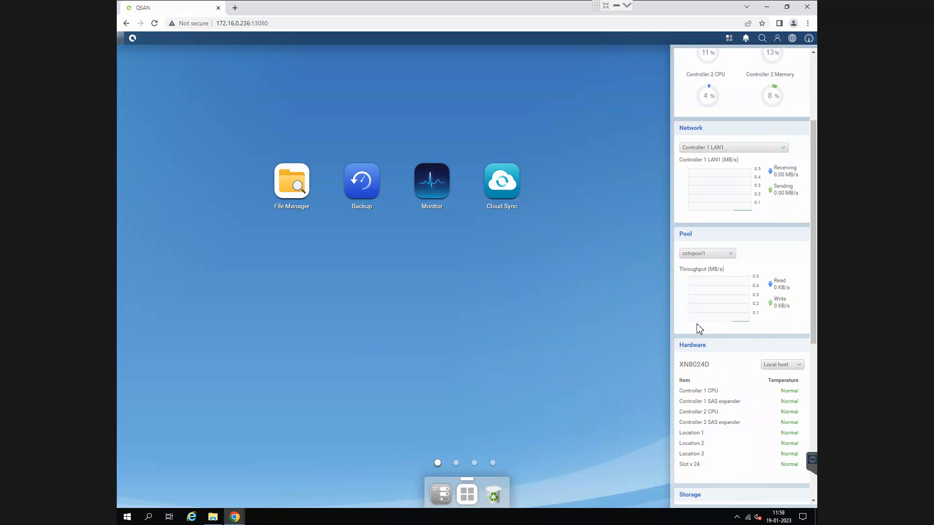
{"action": "scroll", "coordinate": [698, 329], "scroll_direction": "up", "scroll_amount": 2}
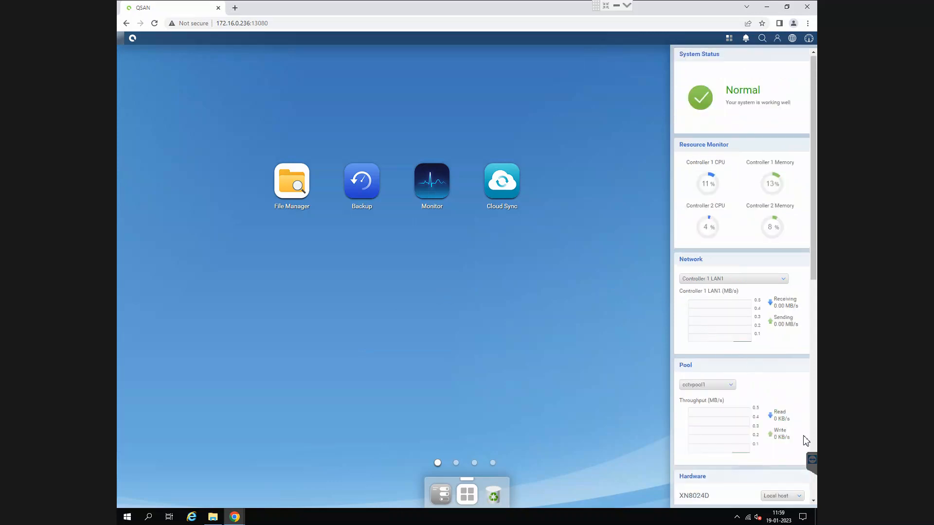